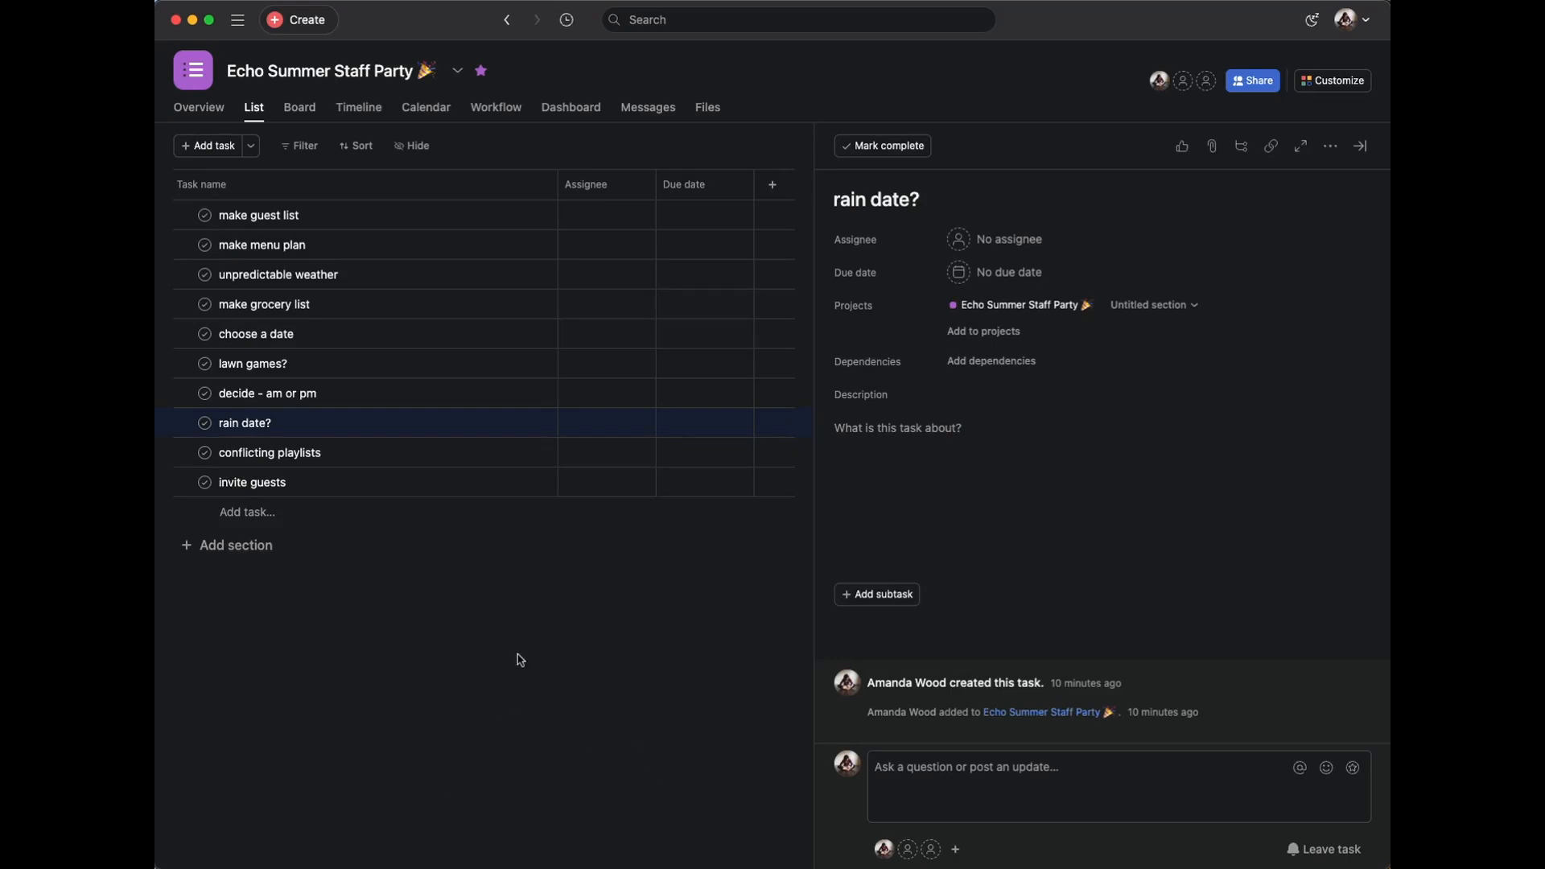
Close the rain date? task details and narrow the Task name column in the list.
{"action": "key", "text": "Escape"}
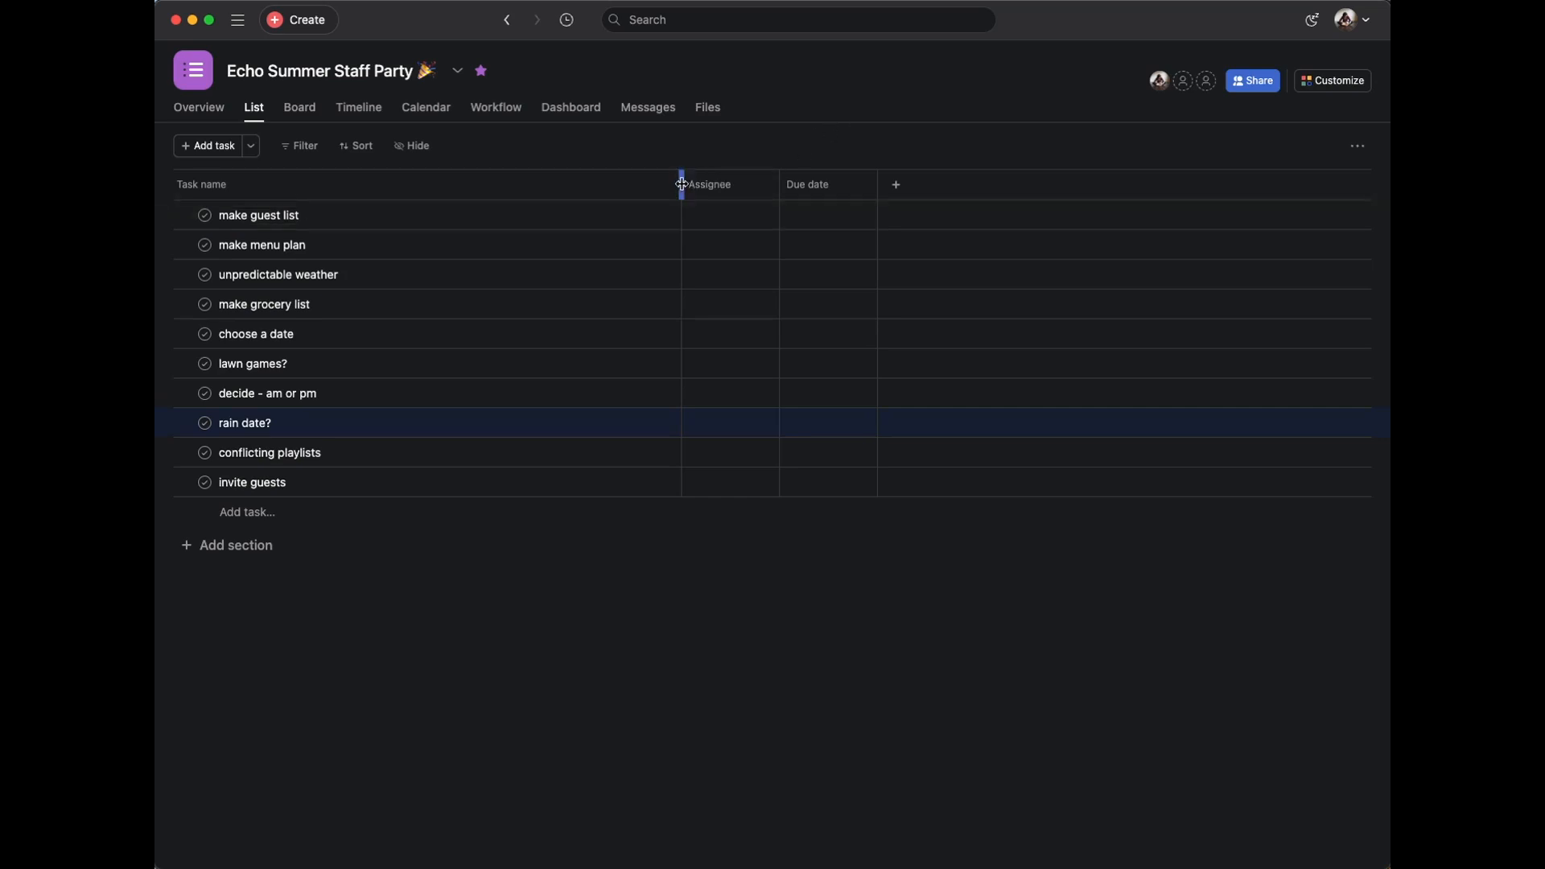
{"action": "left_click_drag", "start_coordinate": [681, 184], "coordinate": [370, 194]}
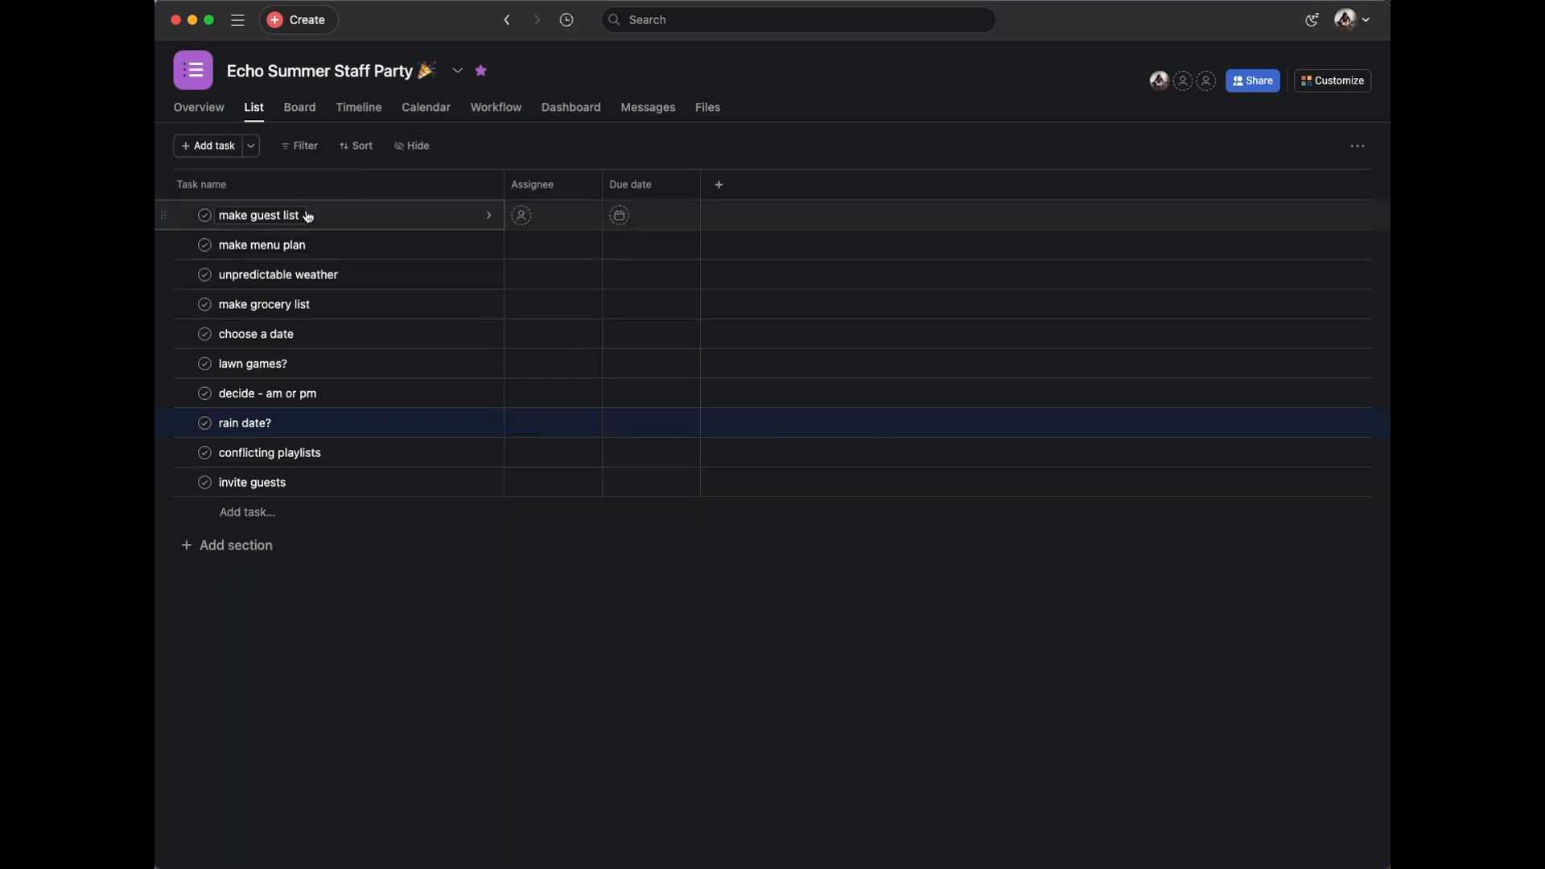
Start adding the predefined Priority field and add a Critical option above High in its option list.
{"action": "left_click", "coordinate": [719, 185]}
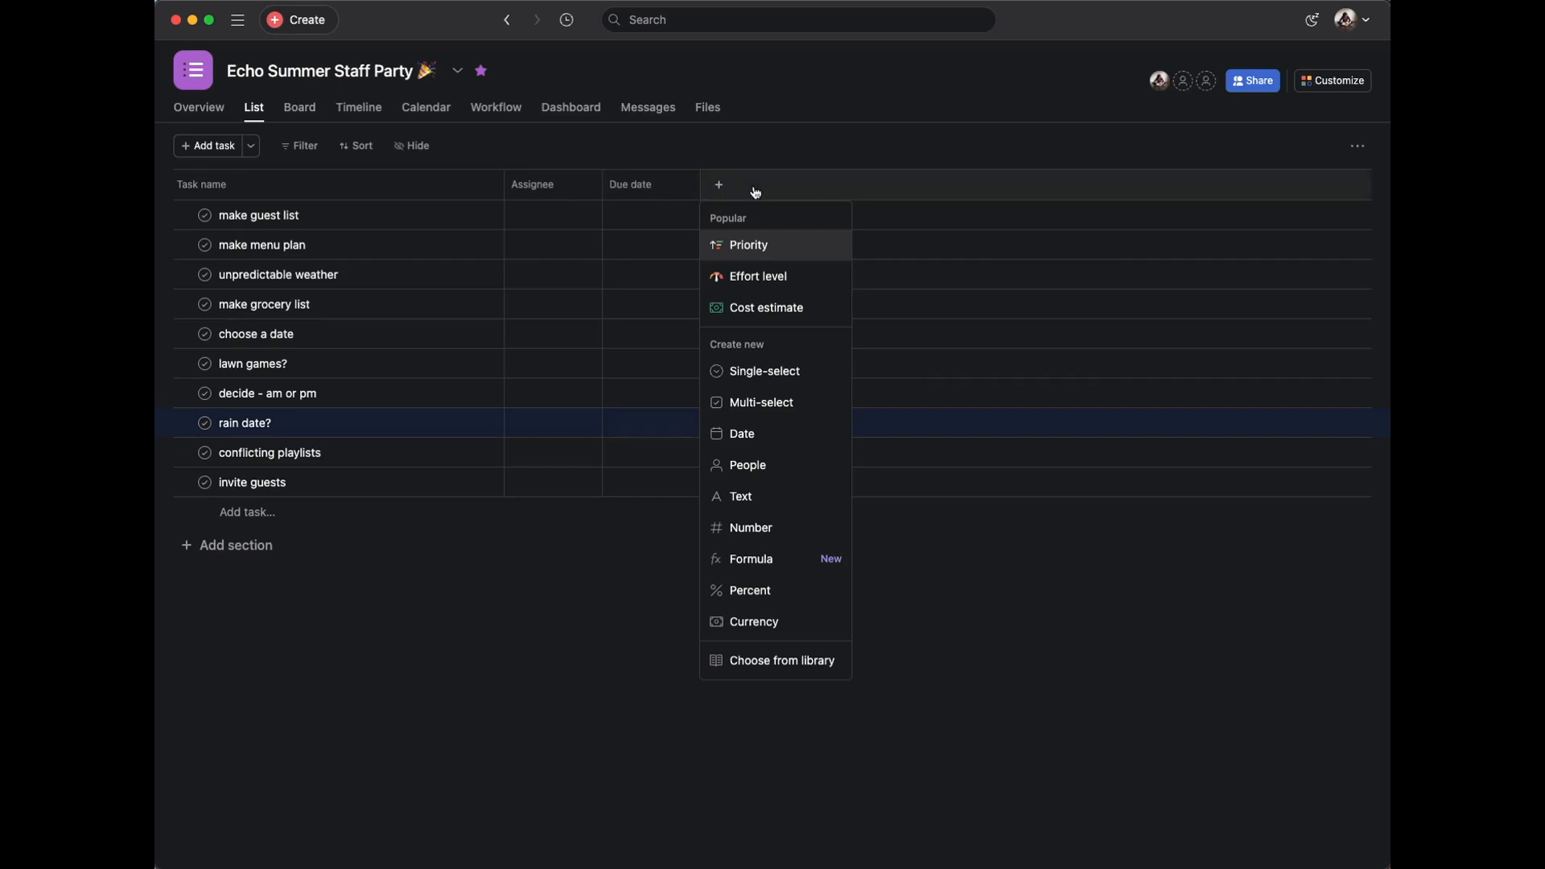
{"action": "left_click", "coordinate": [762, 247]}
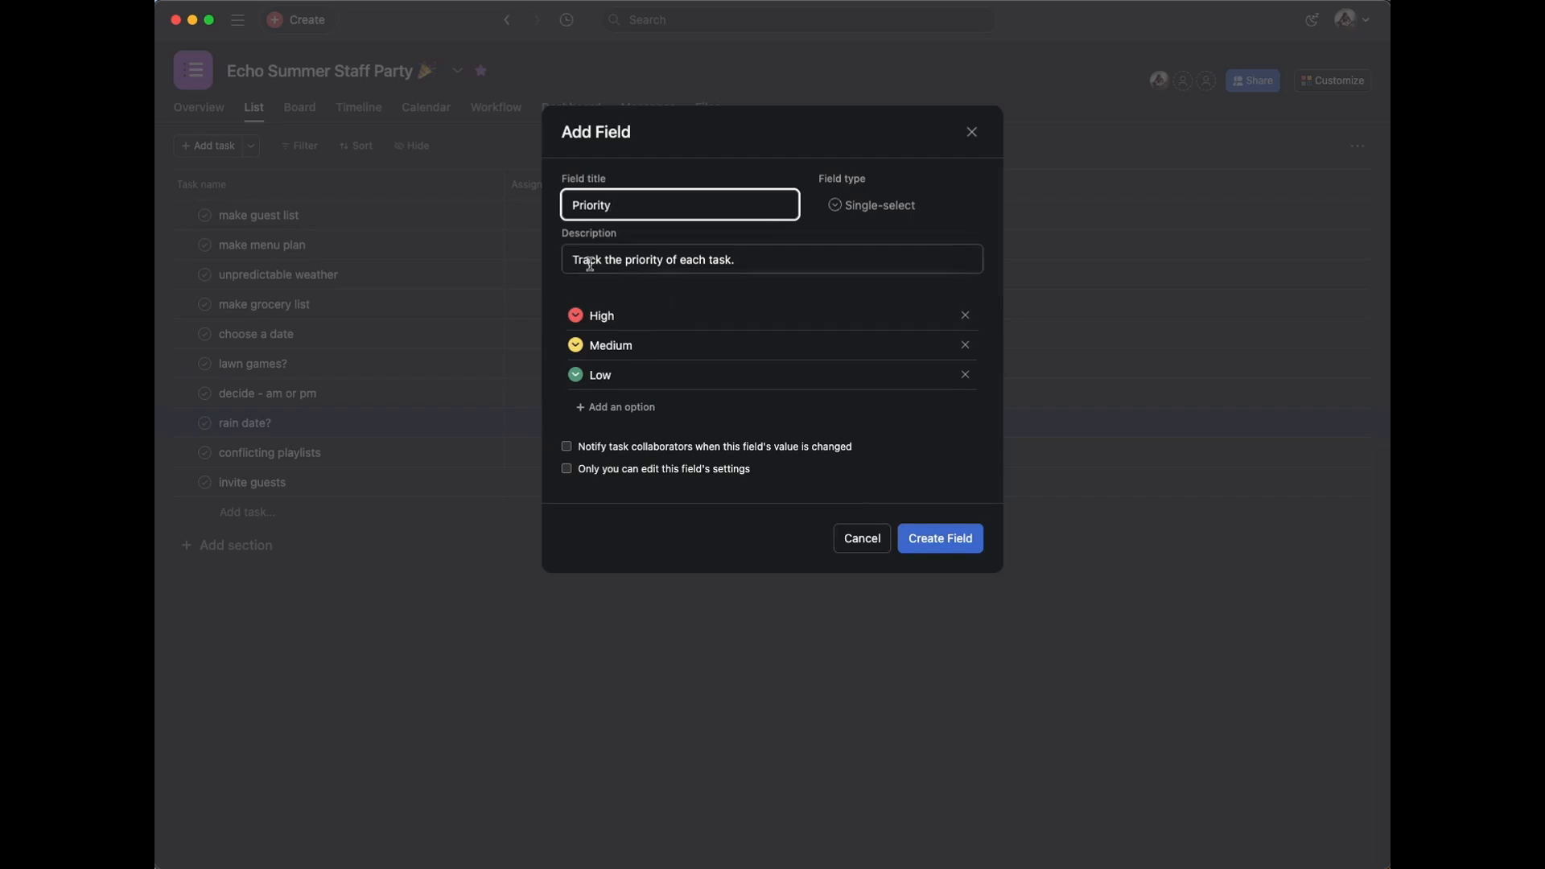
{"action": "left_click_drag", "start_coordinate": [579, 258], "coordinate": [819, 268]}
{"action": "left_click", "coordinate": [819, 268]}
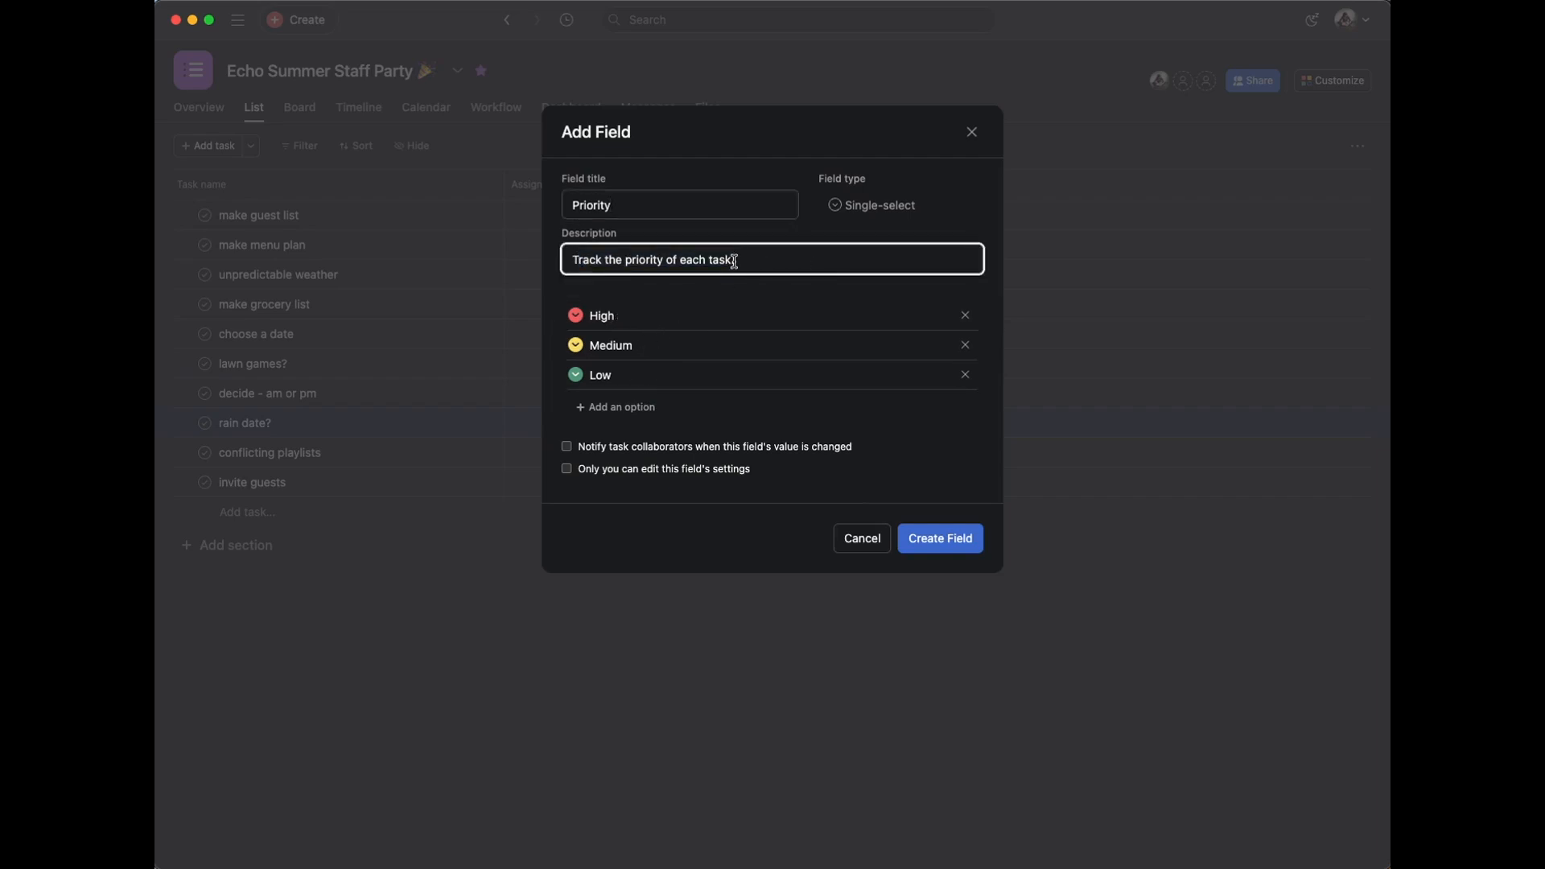
{"action": "left_click", "coordinate": [635, 406]}
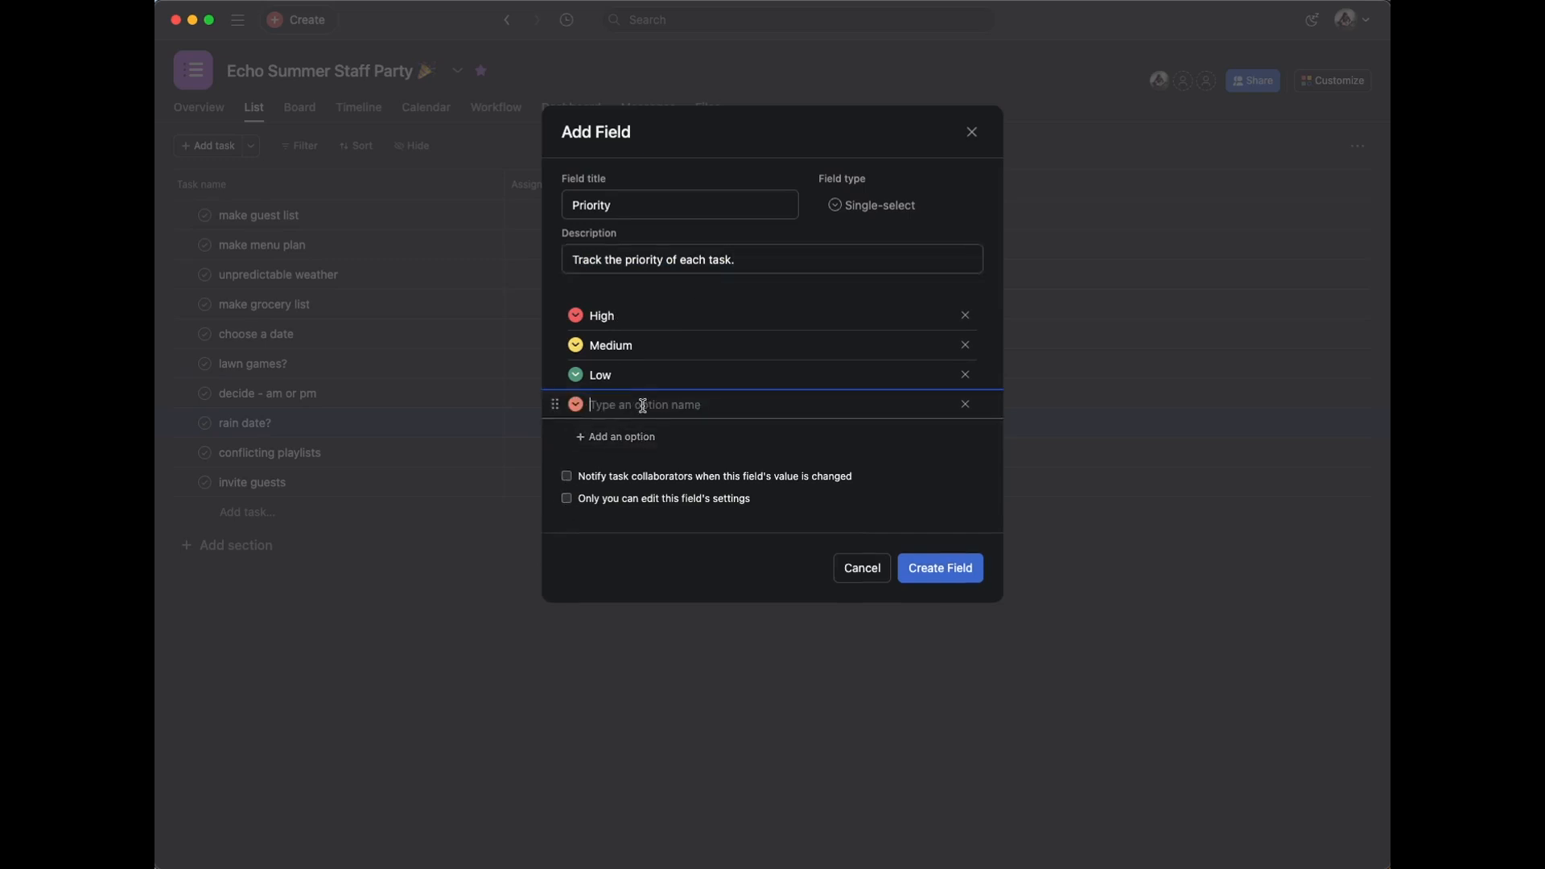
{"action": "type", "text": "Critical"}
{"action": "left_click_drag", "start_coordinate": [571, 411], "coordinate": [572, 322]}
{"action": "left_click", "coordinate": [571, 320]}
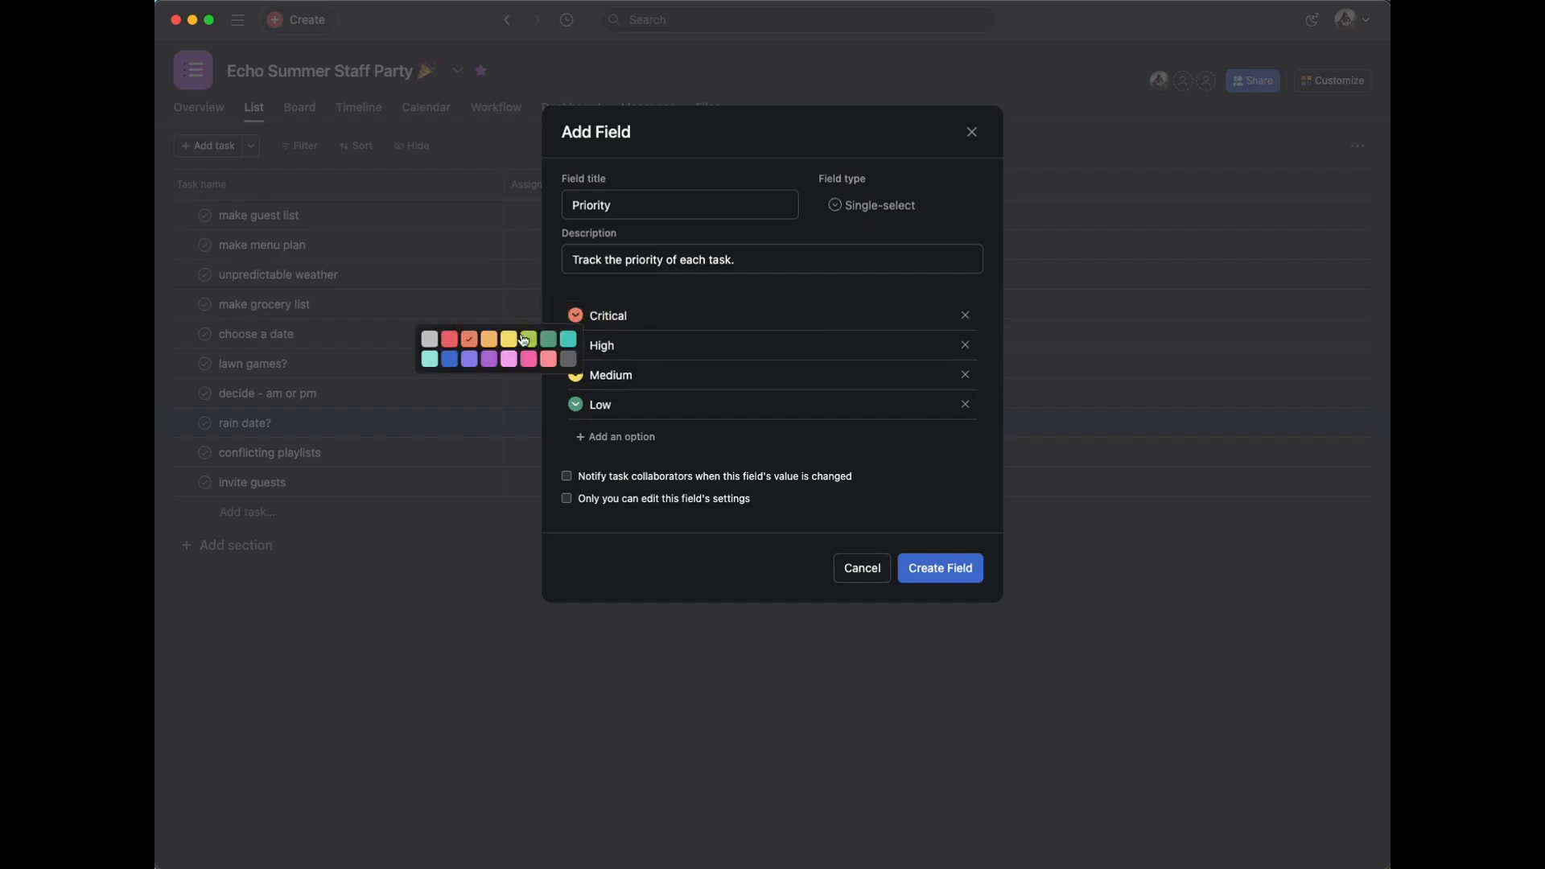
Colour the Critical option red and the High option orange.
{"action": "left_click", "coordinate": [433, 341]}
{"action": "left_click", "coordinate": [576, 316]}
{"action": "left_click", "coordinate": [448, 346]}
{"action": "left_click", "coordinate": [577, 345]}
{"action": "left_click", "coordinate": [471, 377]}
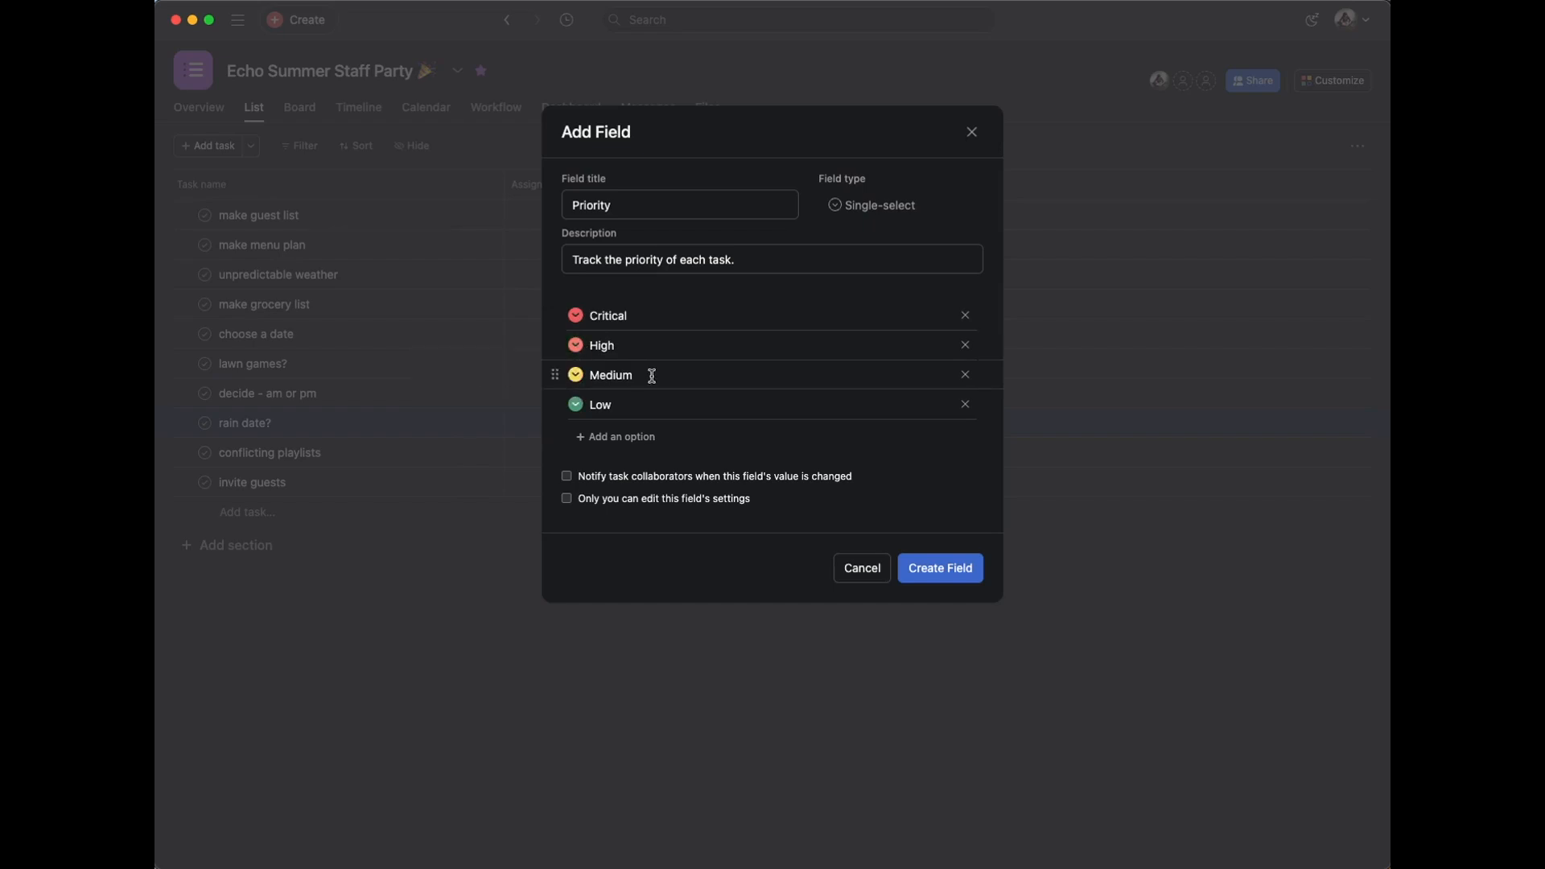
Number the Priority options by renaming them 1 - Critical, 2 - High, 3 - Medium and 4 - Low.
{"action": "left_click", "coordinate": [598, 312]}
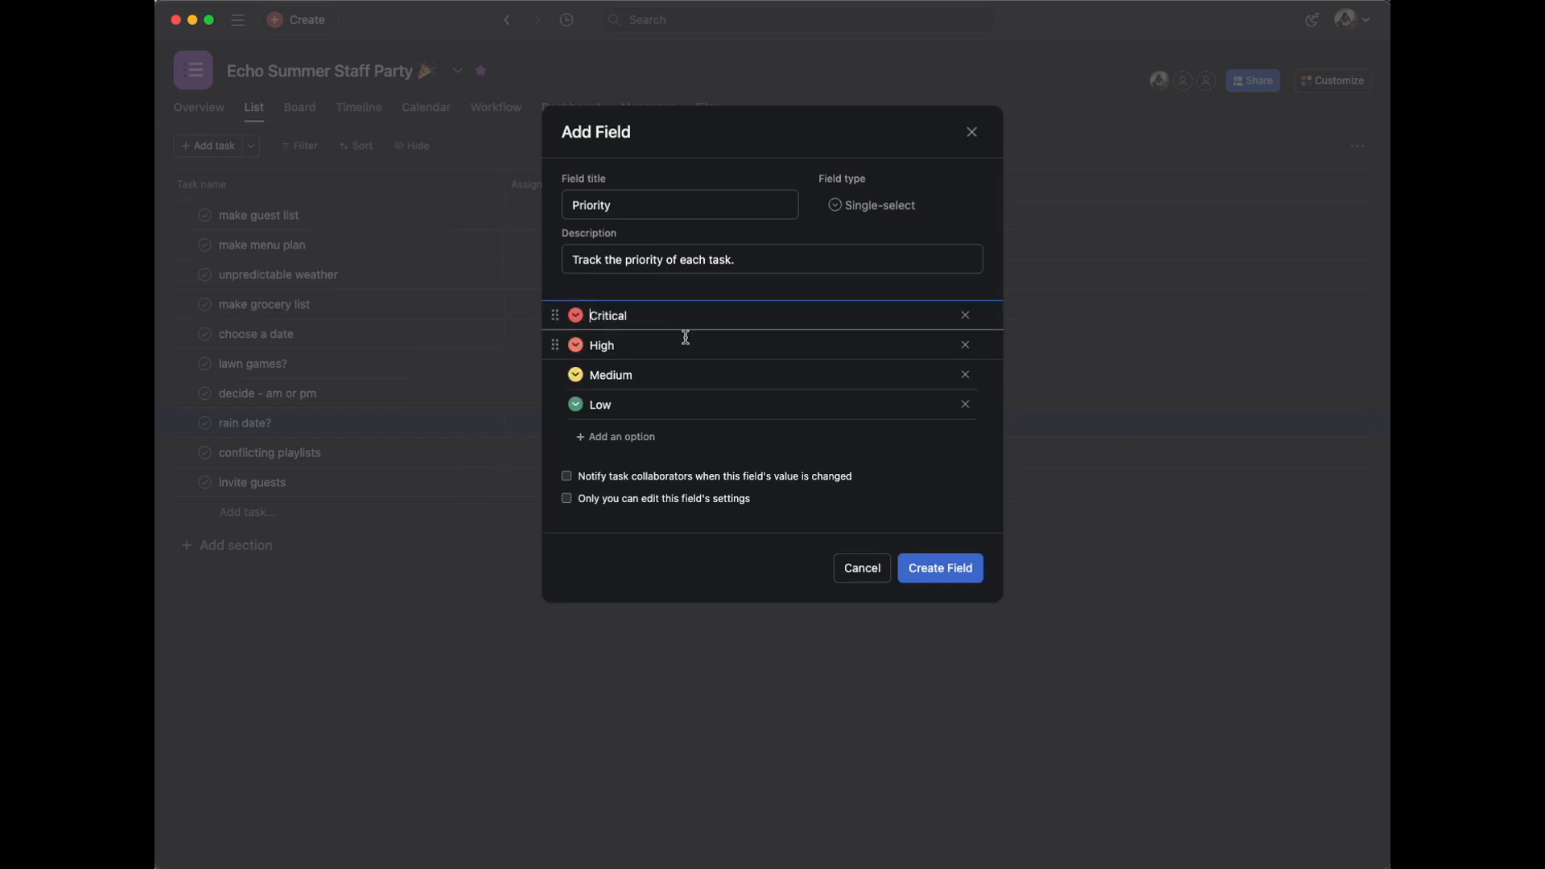
{"action": "type", "text": "1 -"}
{"action": "left_click", "coordinate": [630, 344]}
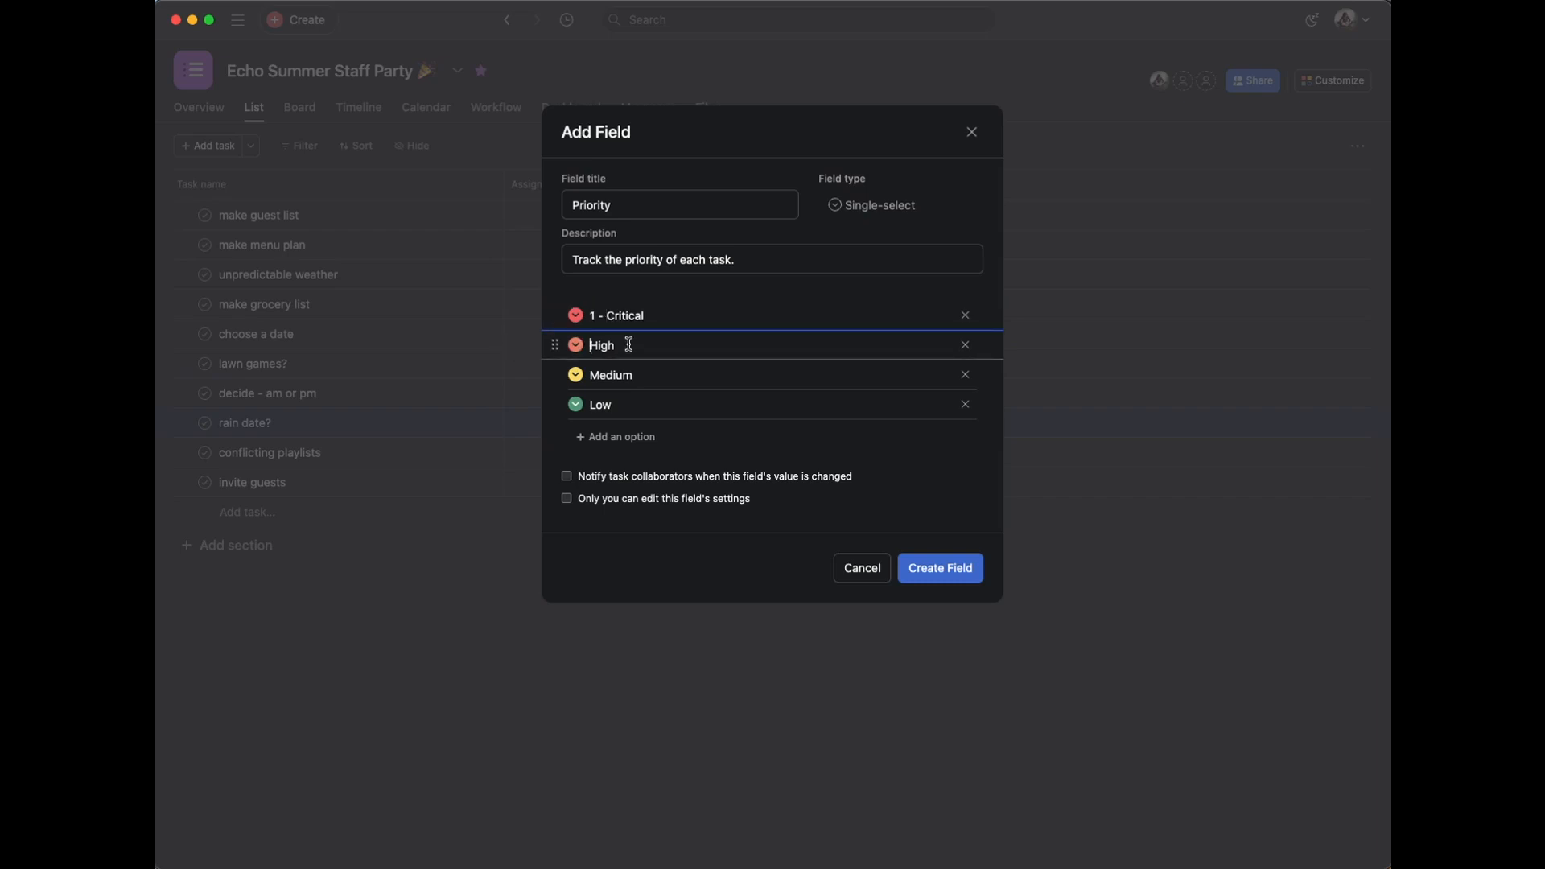
{"action": "type", "text": "2 -"}
{"action": "left_click", "coordinate": [596, 375]}
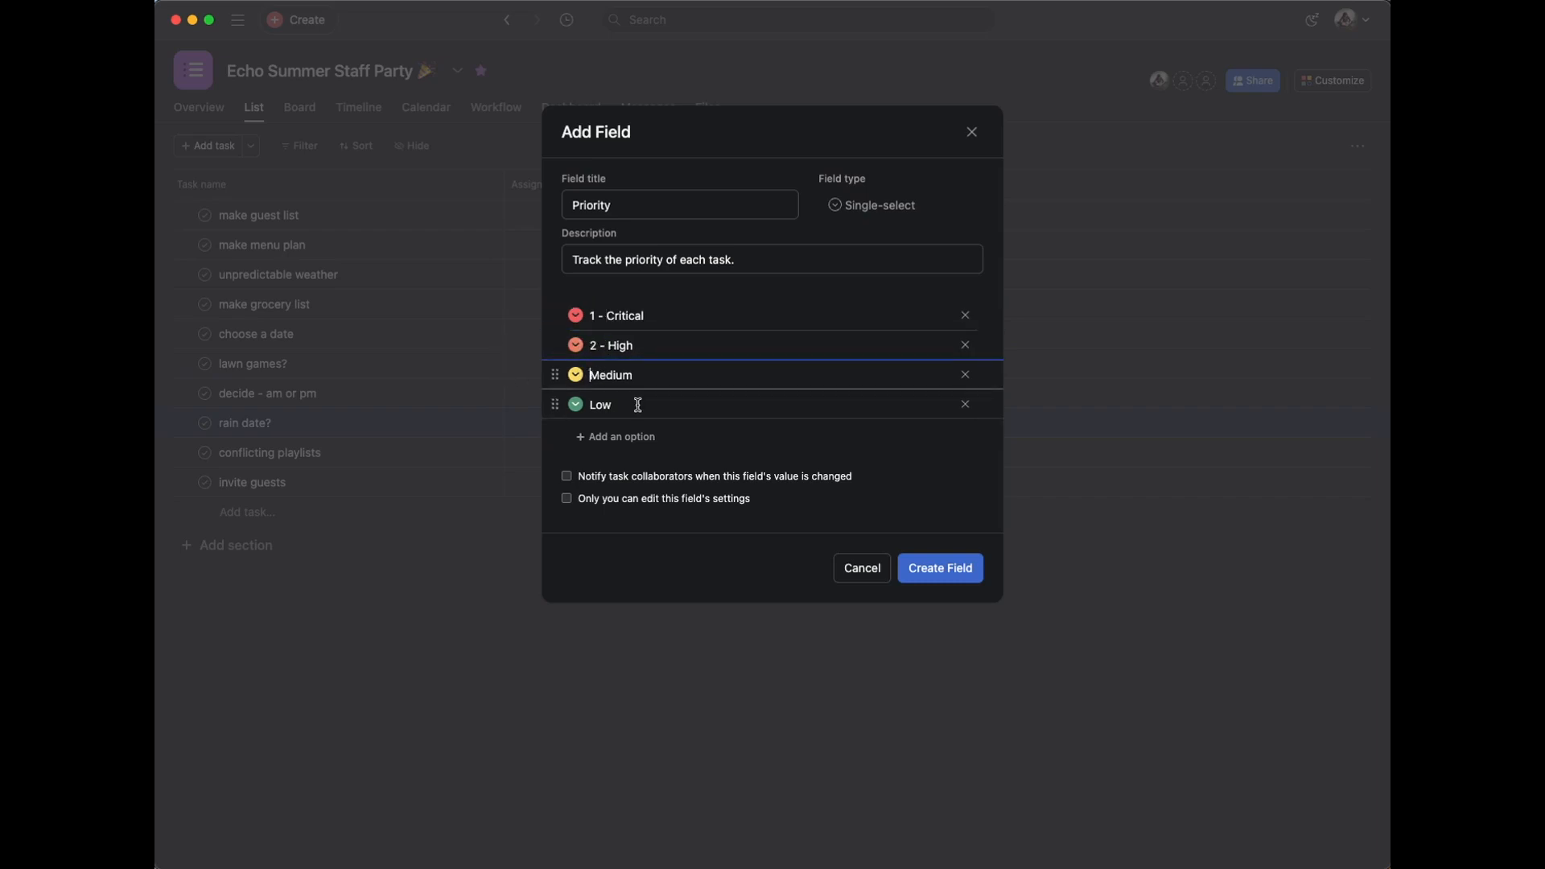
{"action": "type", "text": "3 -"}
{"action": "left_click", "coordinate": [624, 409]}
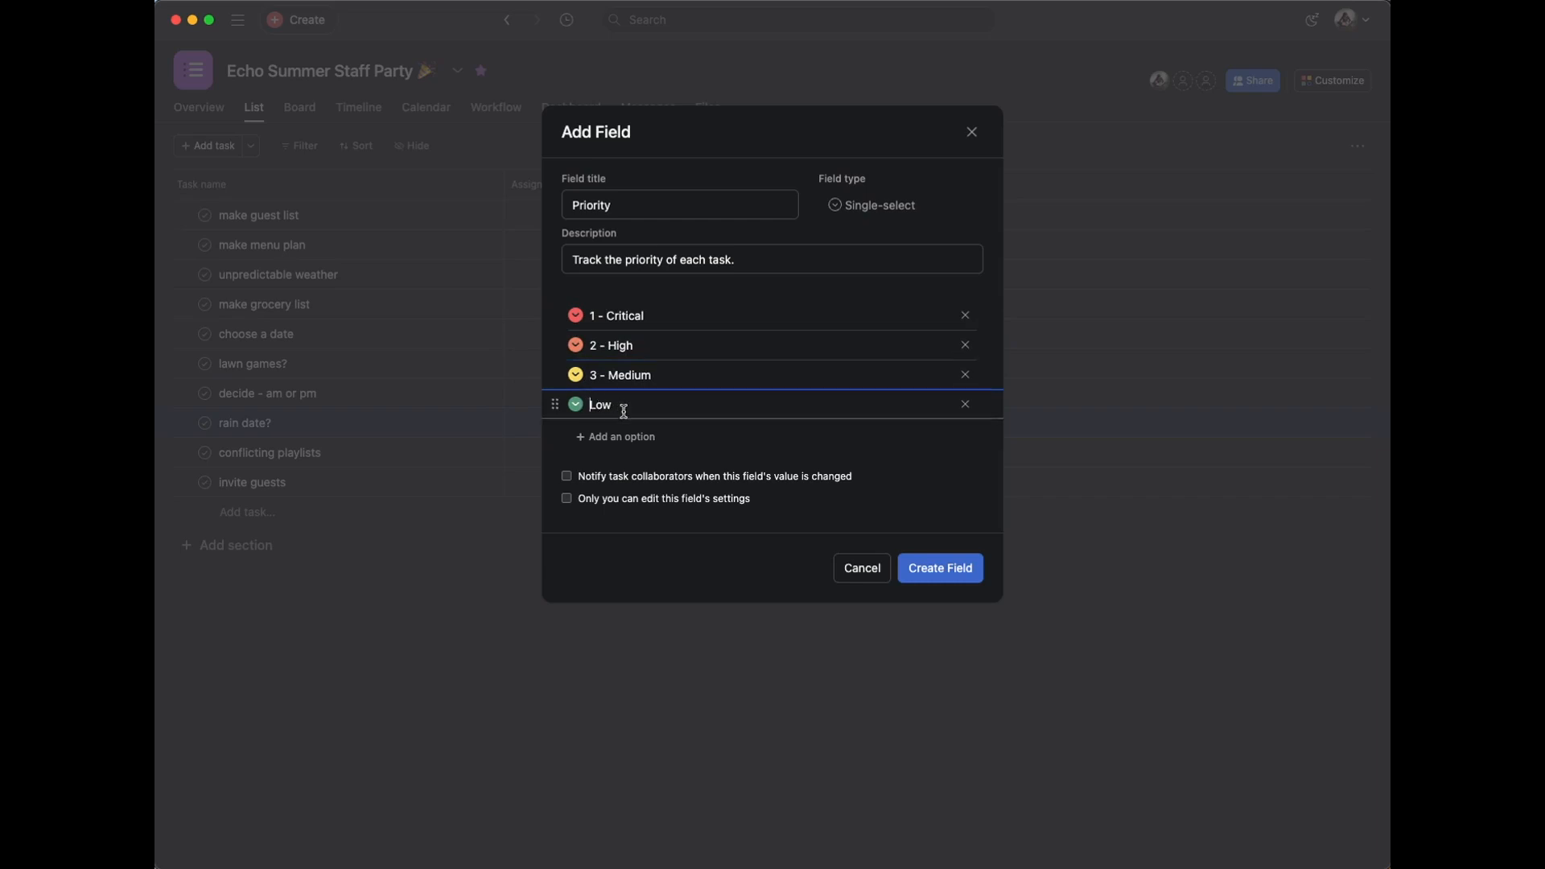
{"action": "type", "text": "4 -"}
{"action": "key", "text": "BackSpace"}
Colour the 4 - Low option dark grey and create the Priority field.
{"action": "left_click", "coordinate": [575, 404]}
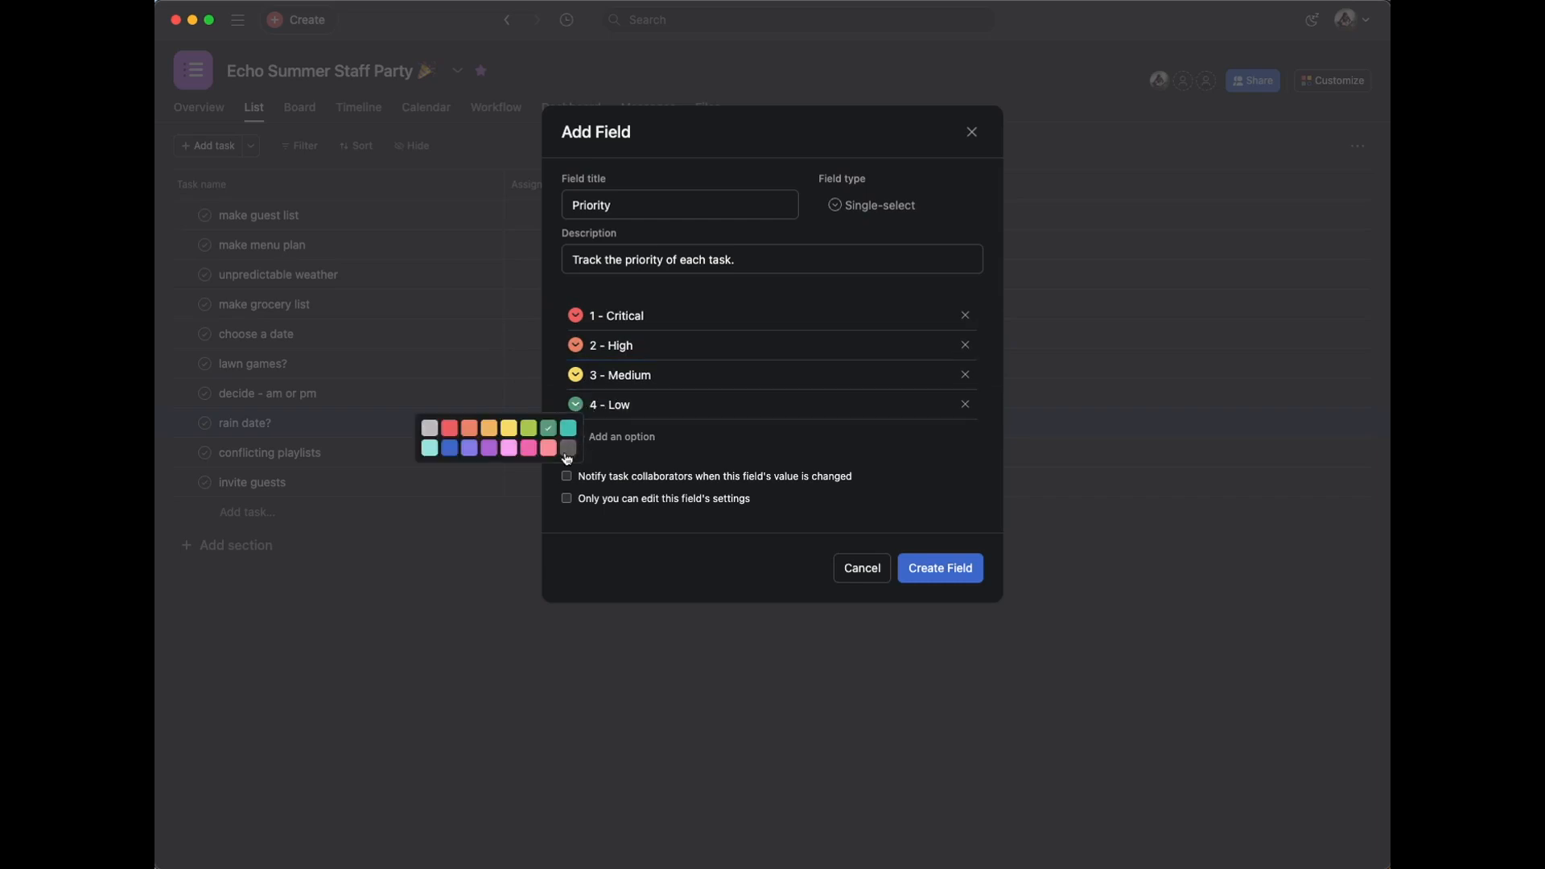
{"action": "left_click", "coordinate": [567, 452]}
{"action": "left_click", "coordinate": [958, 572]}
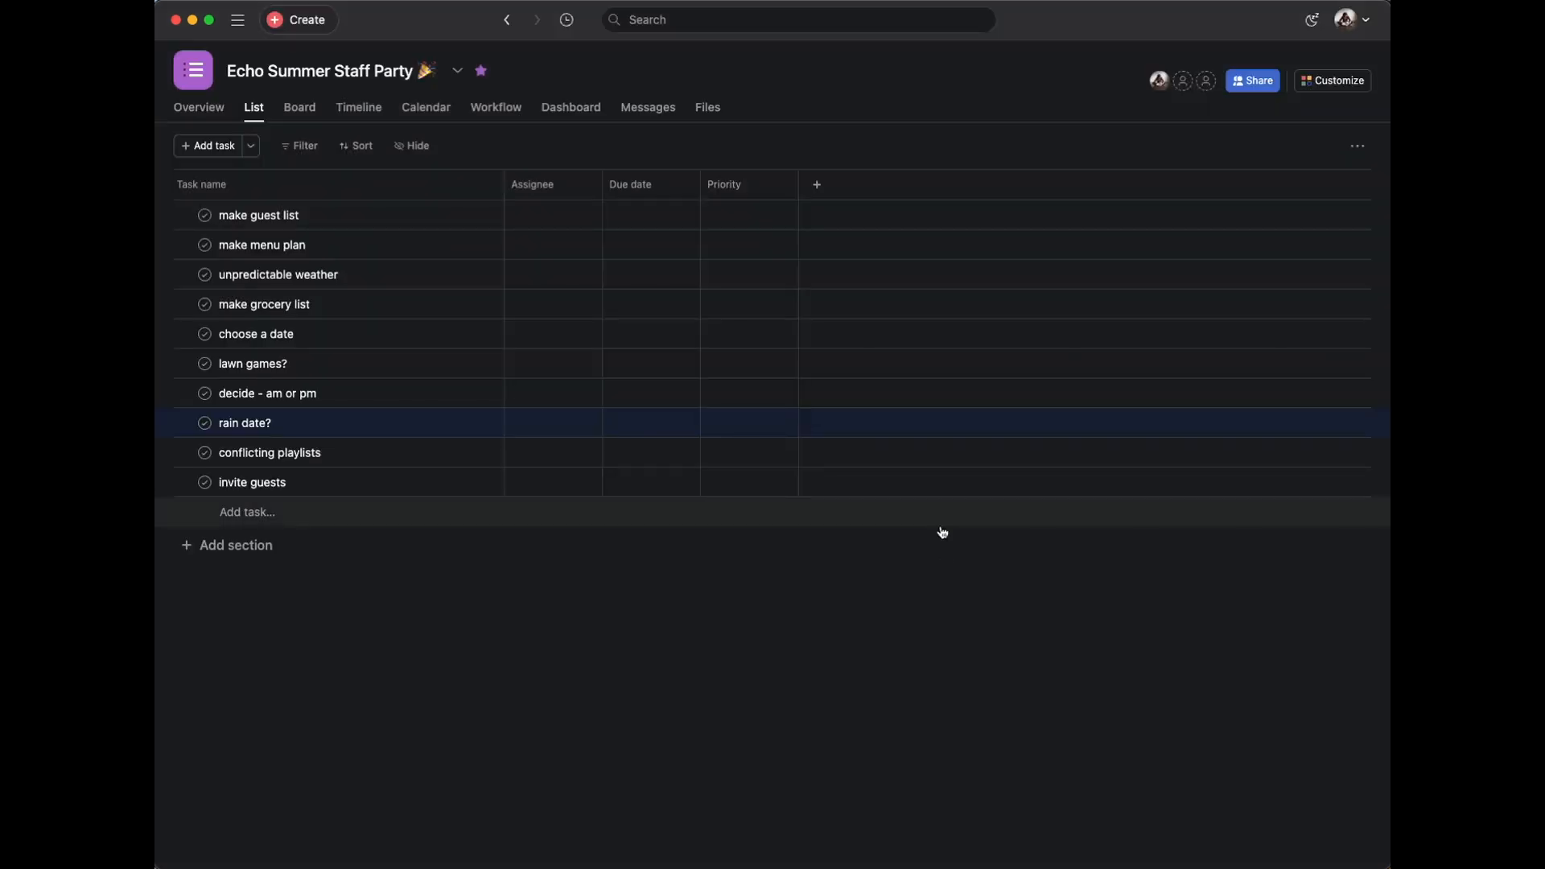
Start a new single-select custom field titled CRAID Item.
{"action": "left_click", "coordinate": [816, 188]}
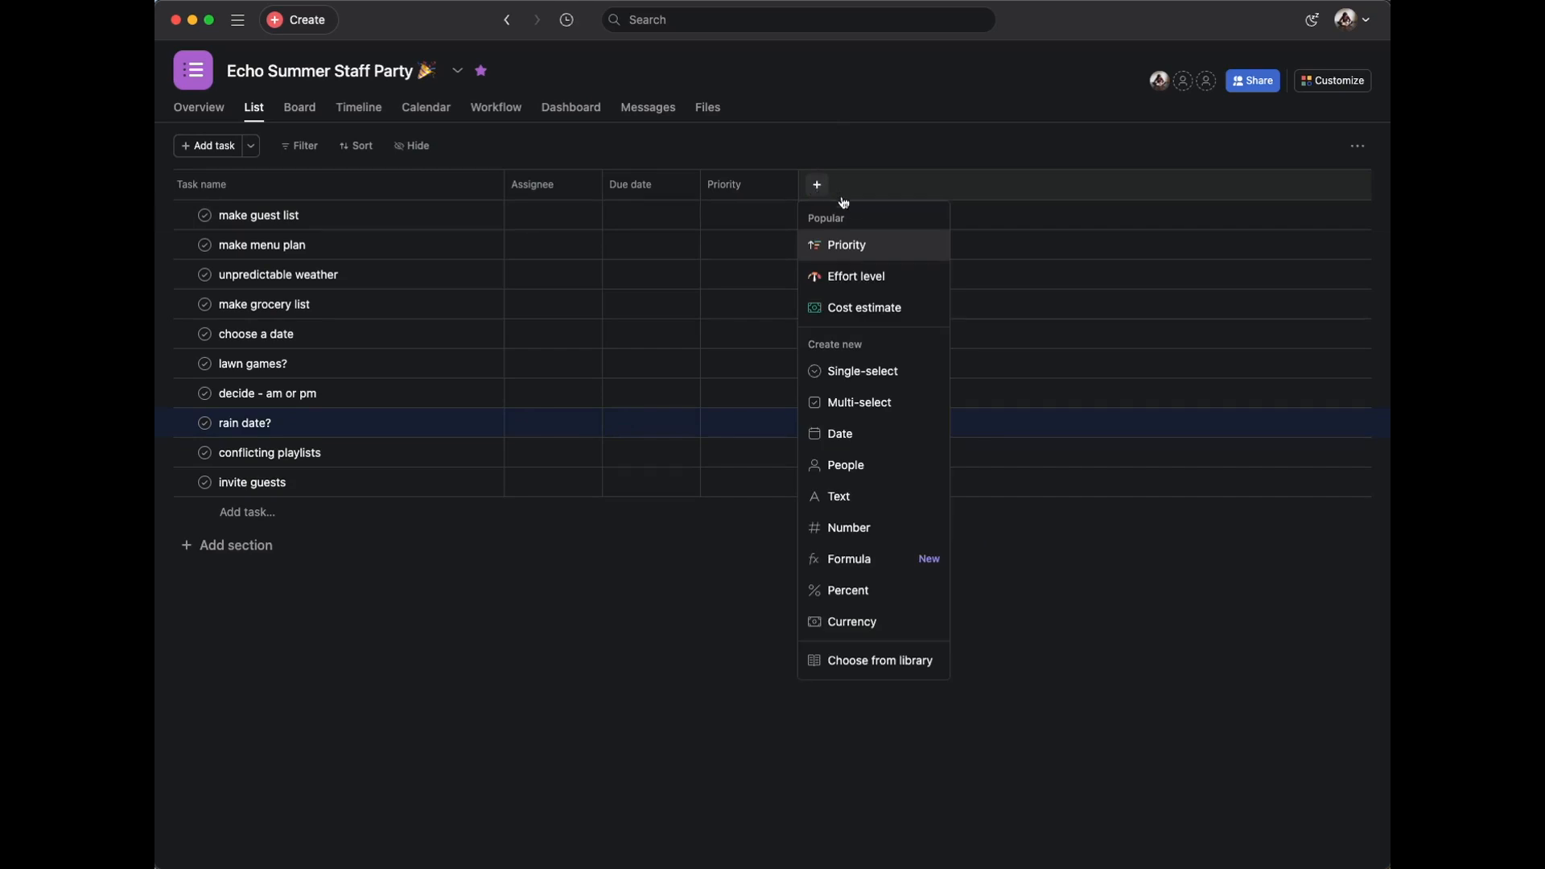
{"action": "left_click", "coordinate": [883, 665]}
{"action": "left_click", "coordinate": [608, 165]}
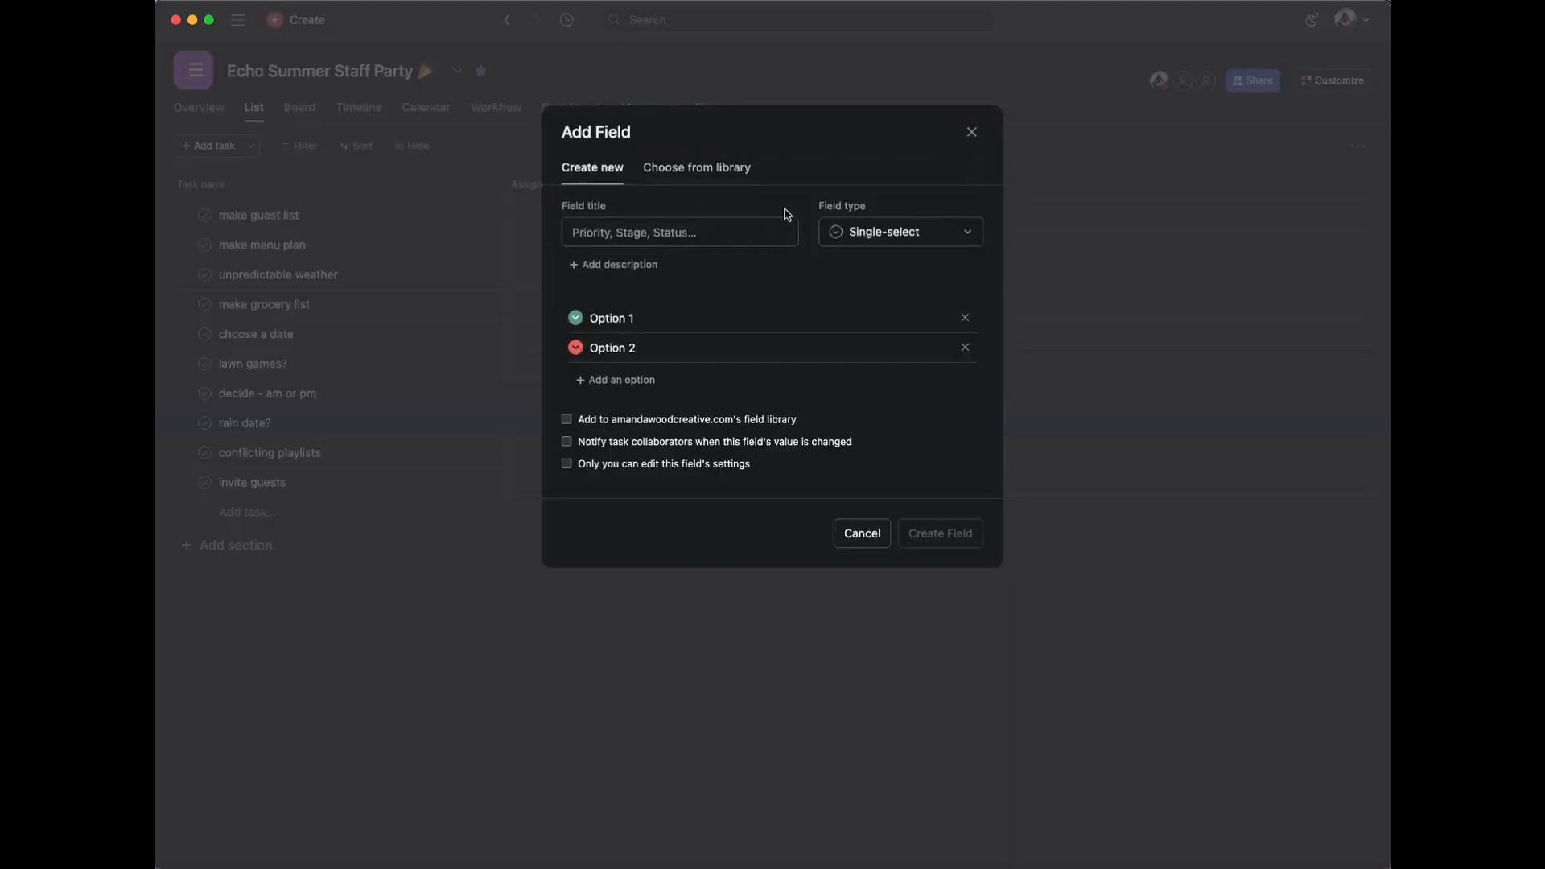
{"action": "left_click", "coordinate": [690, 168]}
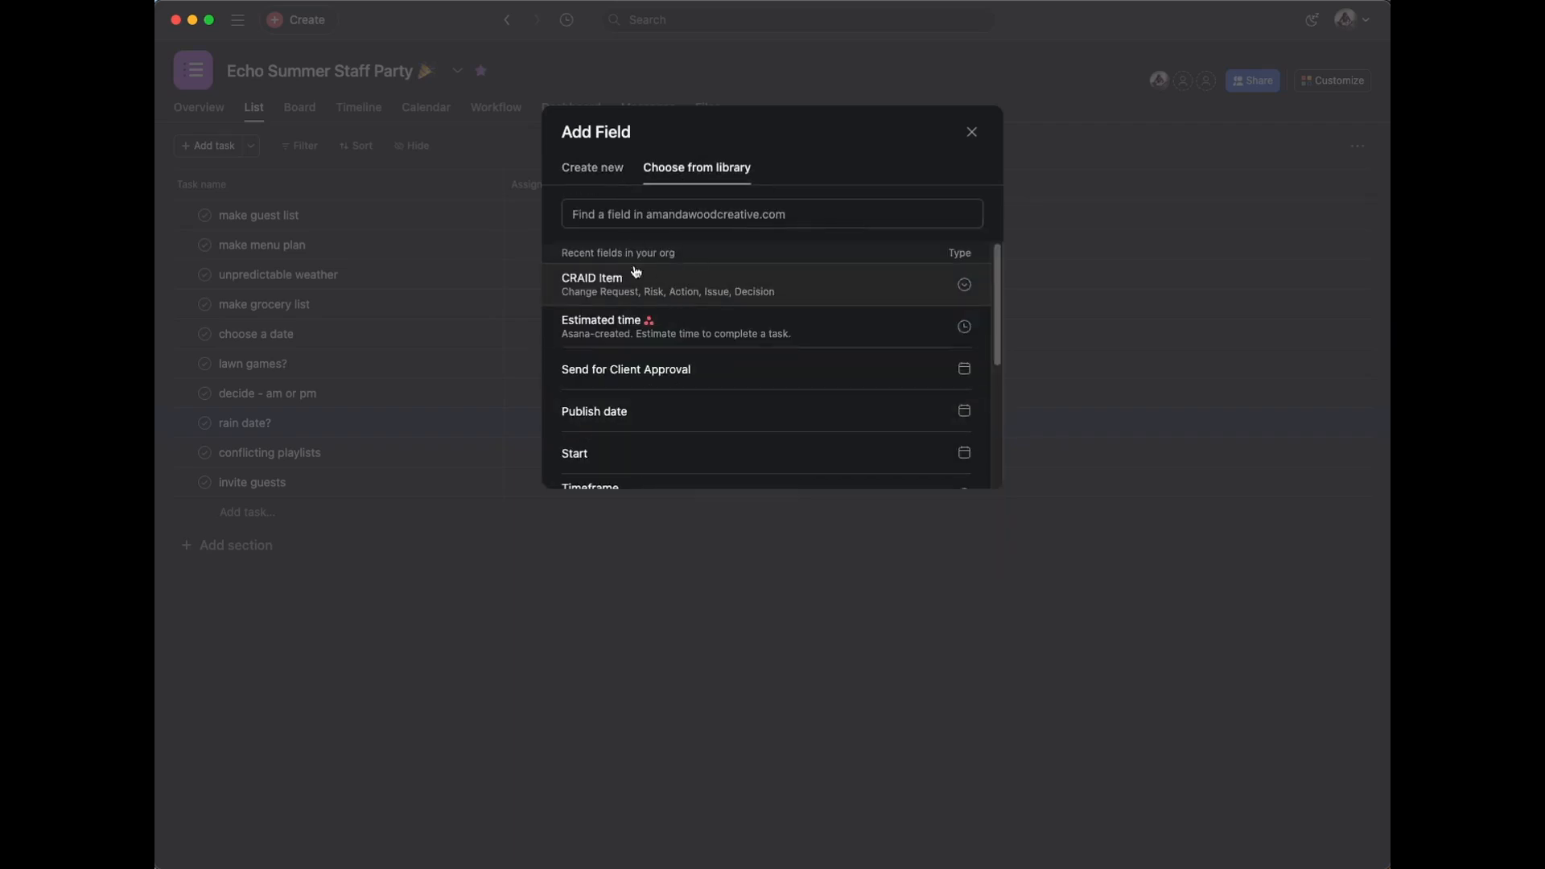
{"action": "left_click", "coordinate": [605, 172]}
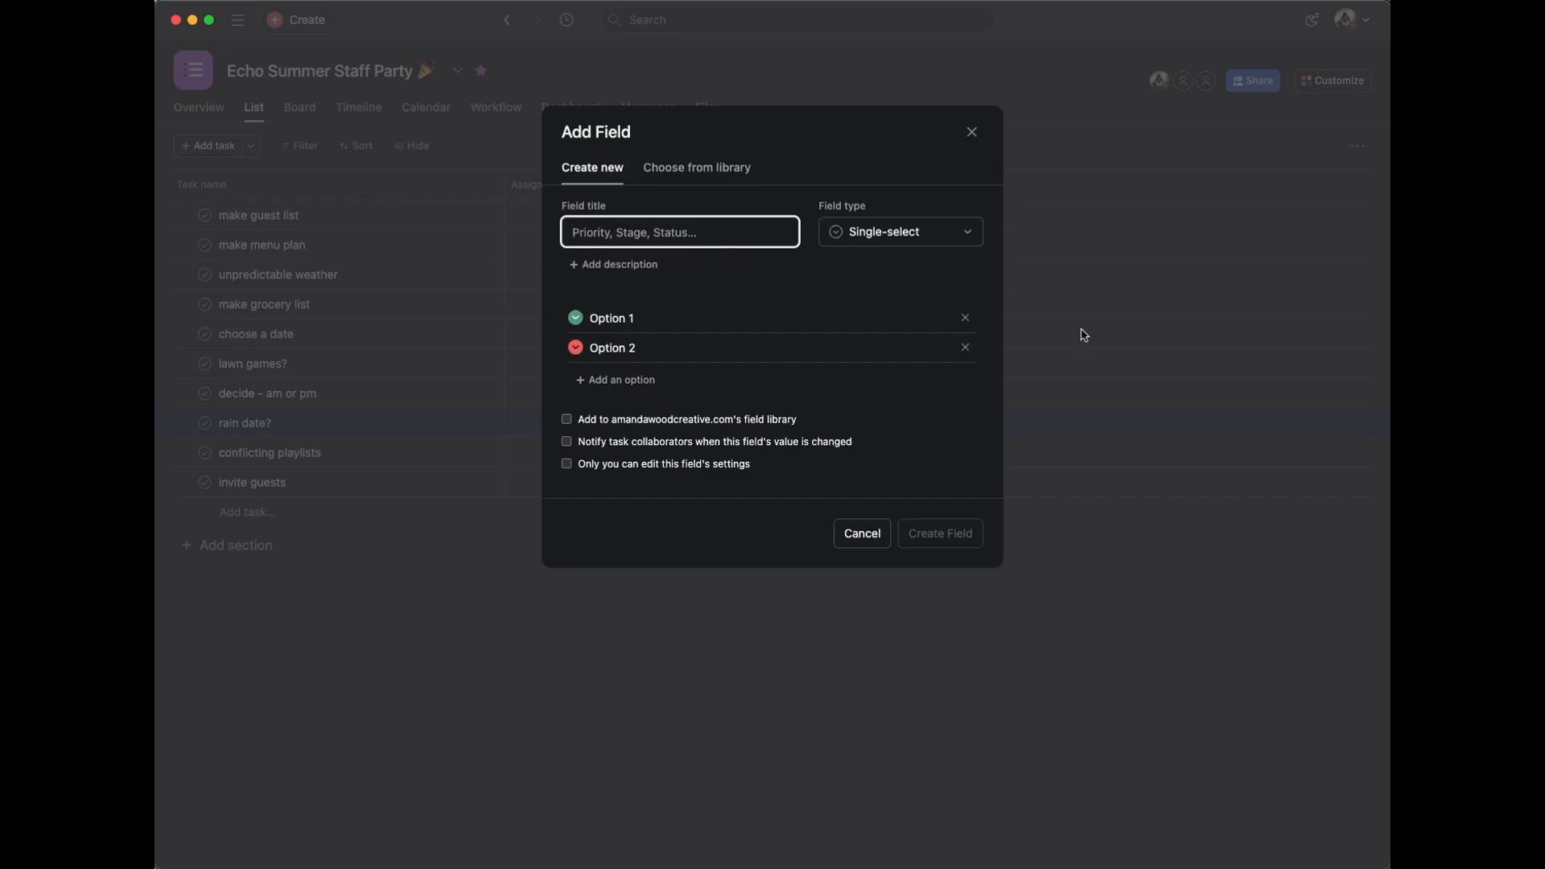
{"action": "type", "text": "CRAID"}
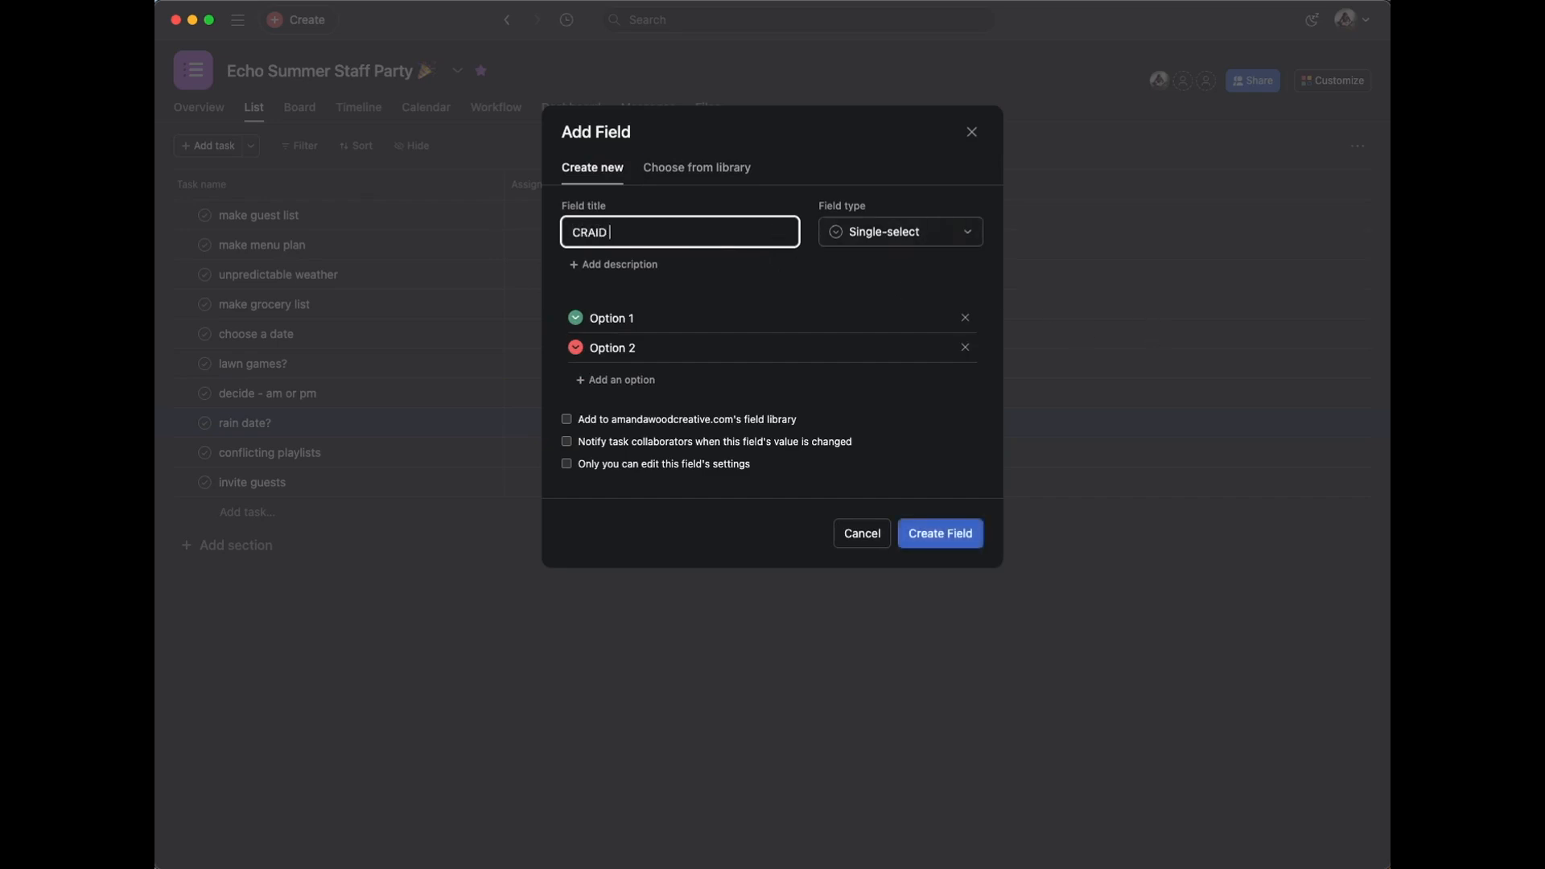
{"action": "type", "text": " Item"}
Define the CRAID Item options as Change Request, Risk, Action, Issue and Decision.
{"action": "triple_click", "coordinate": [608, 317]}
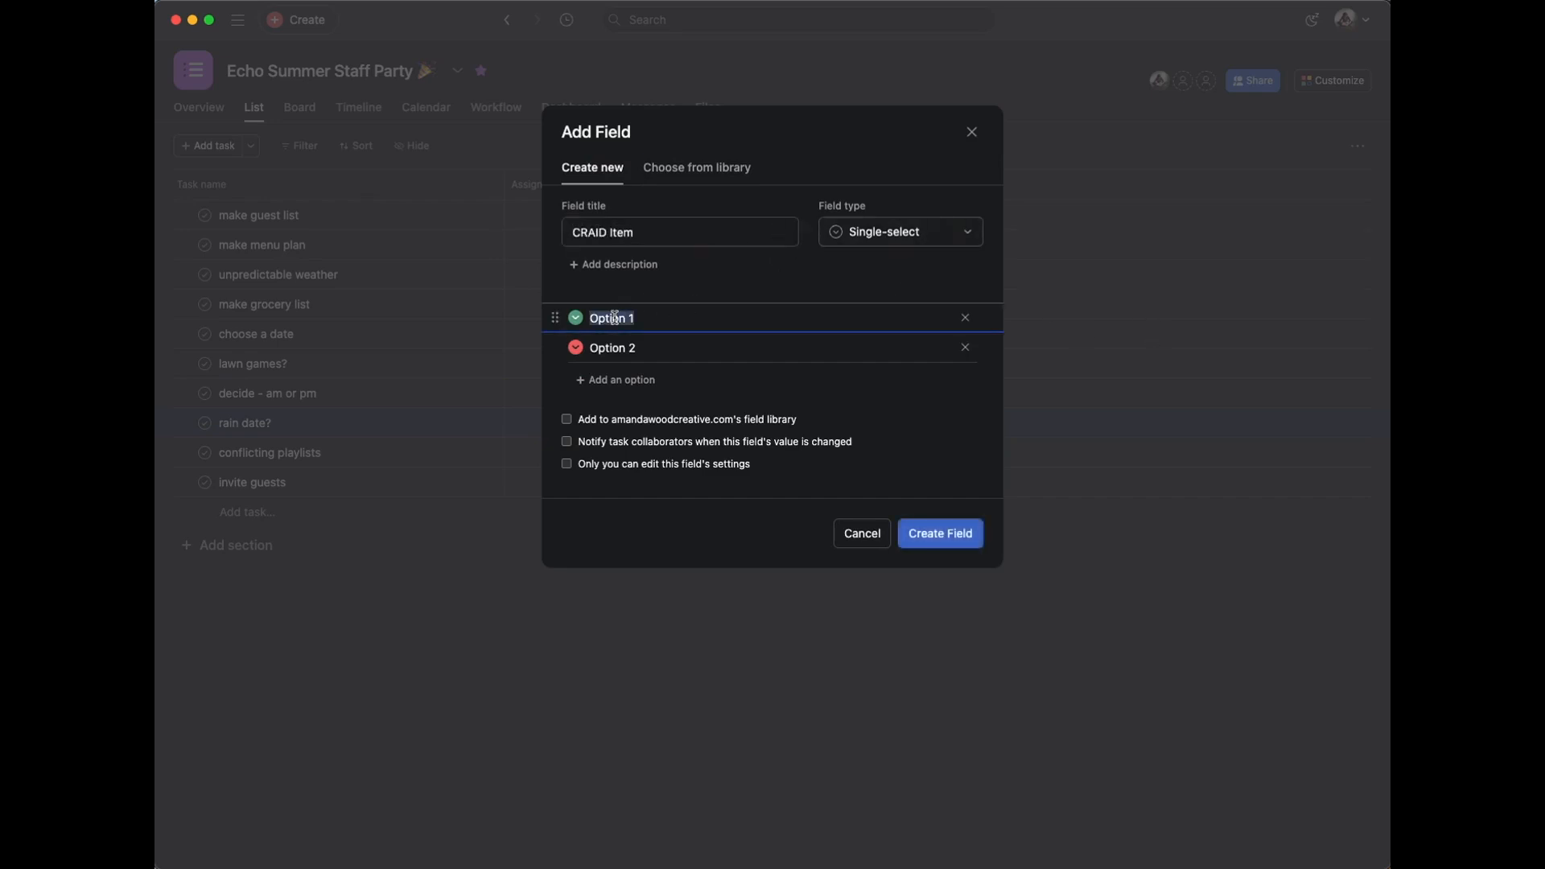
{"action": "type", "text": "Change Request"}
{"action": "triple_click", "coordinate": [625, 348]}
{"action": "type", "text": "Risk"}
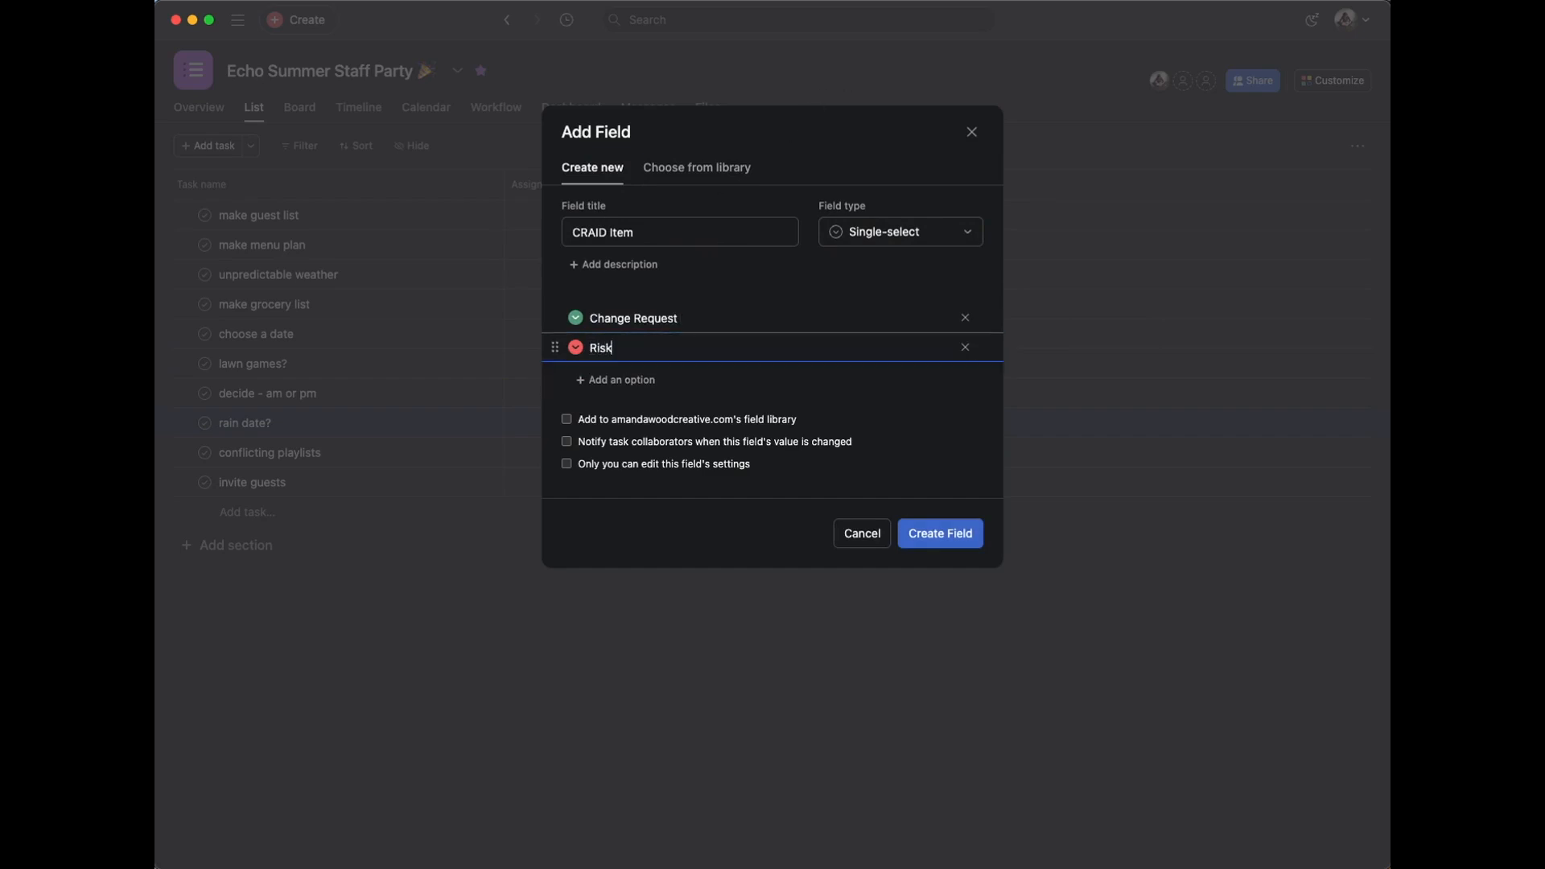
{"action": "left_click", "coordinate": [618, 377]}
{"action": "type", "text": "Action"}
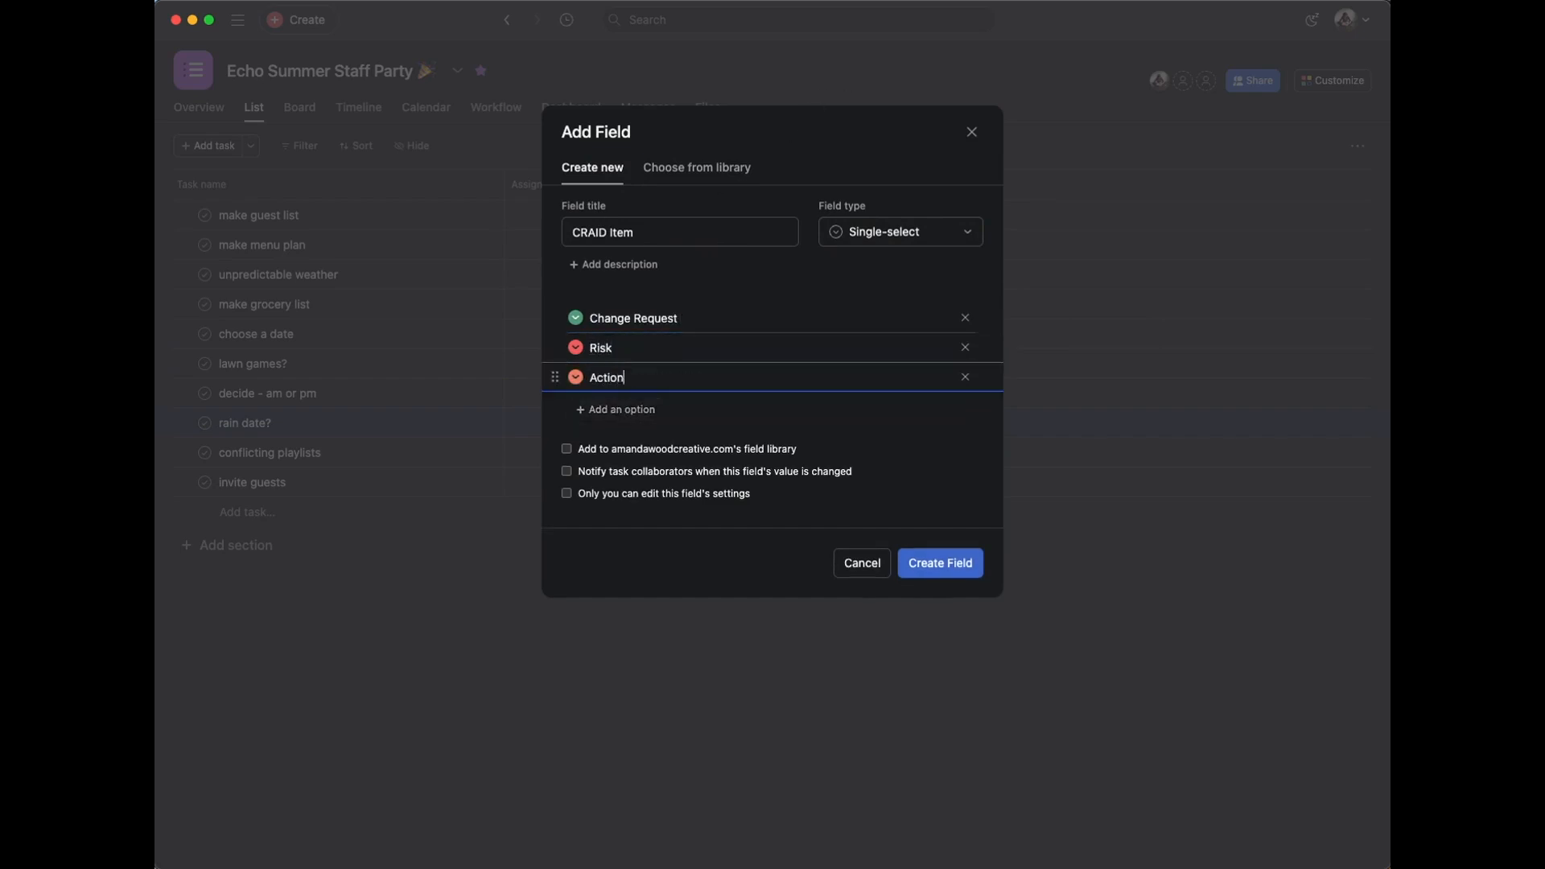
{"action": "left_click", "coordinate": [616, 408]}
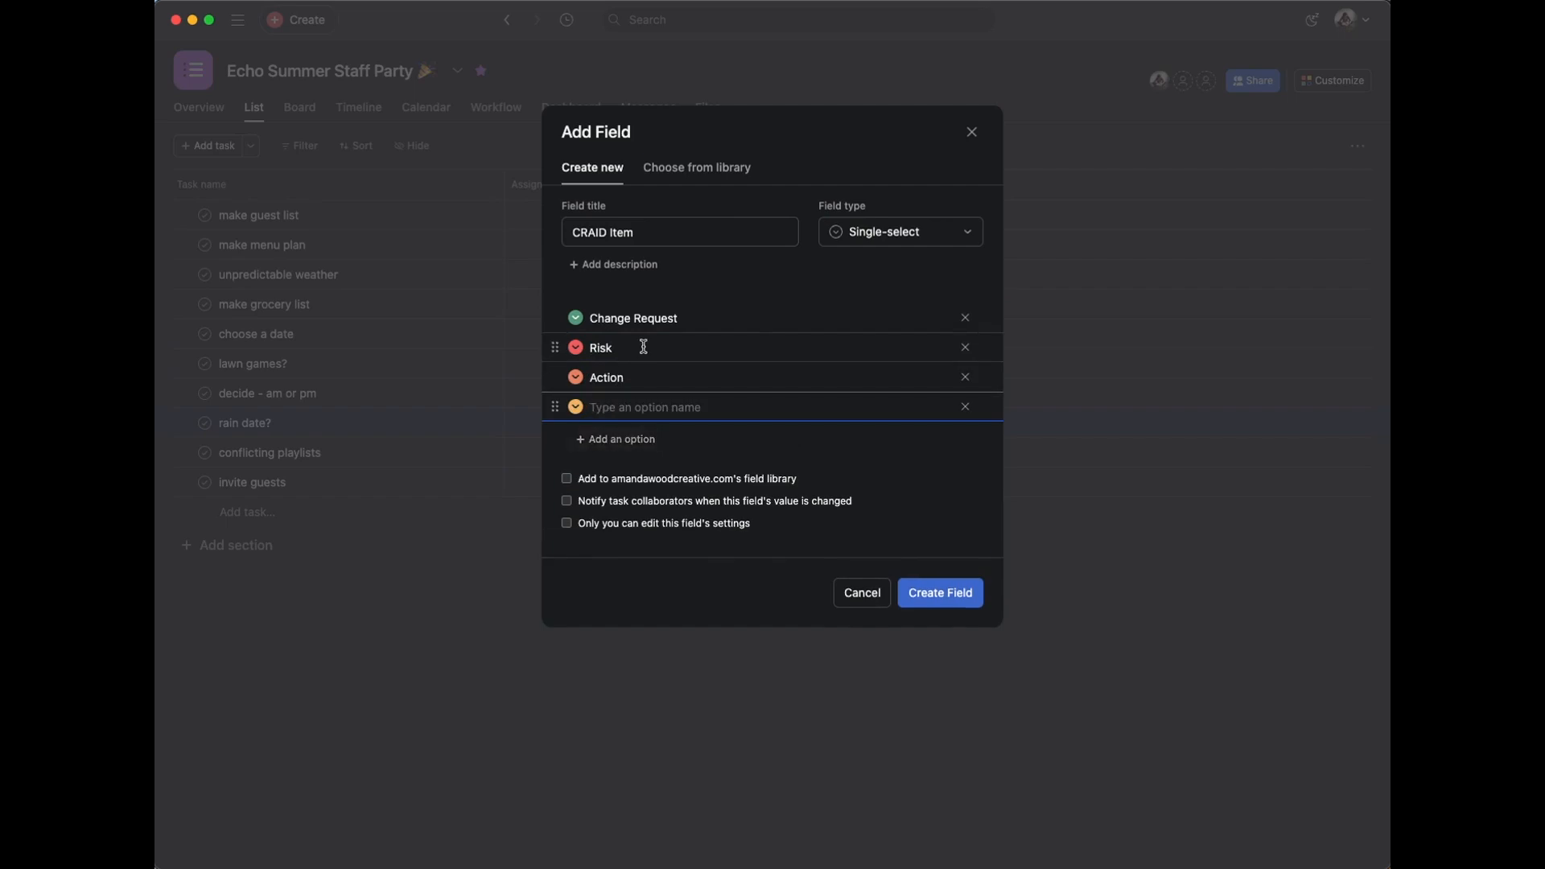
{"action": "type", "text": "Issue"}
{"action": "left_click", "coordinate": [615, 439]}
{"action": "type", "text": "Decision"}
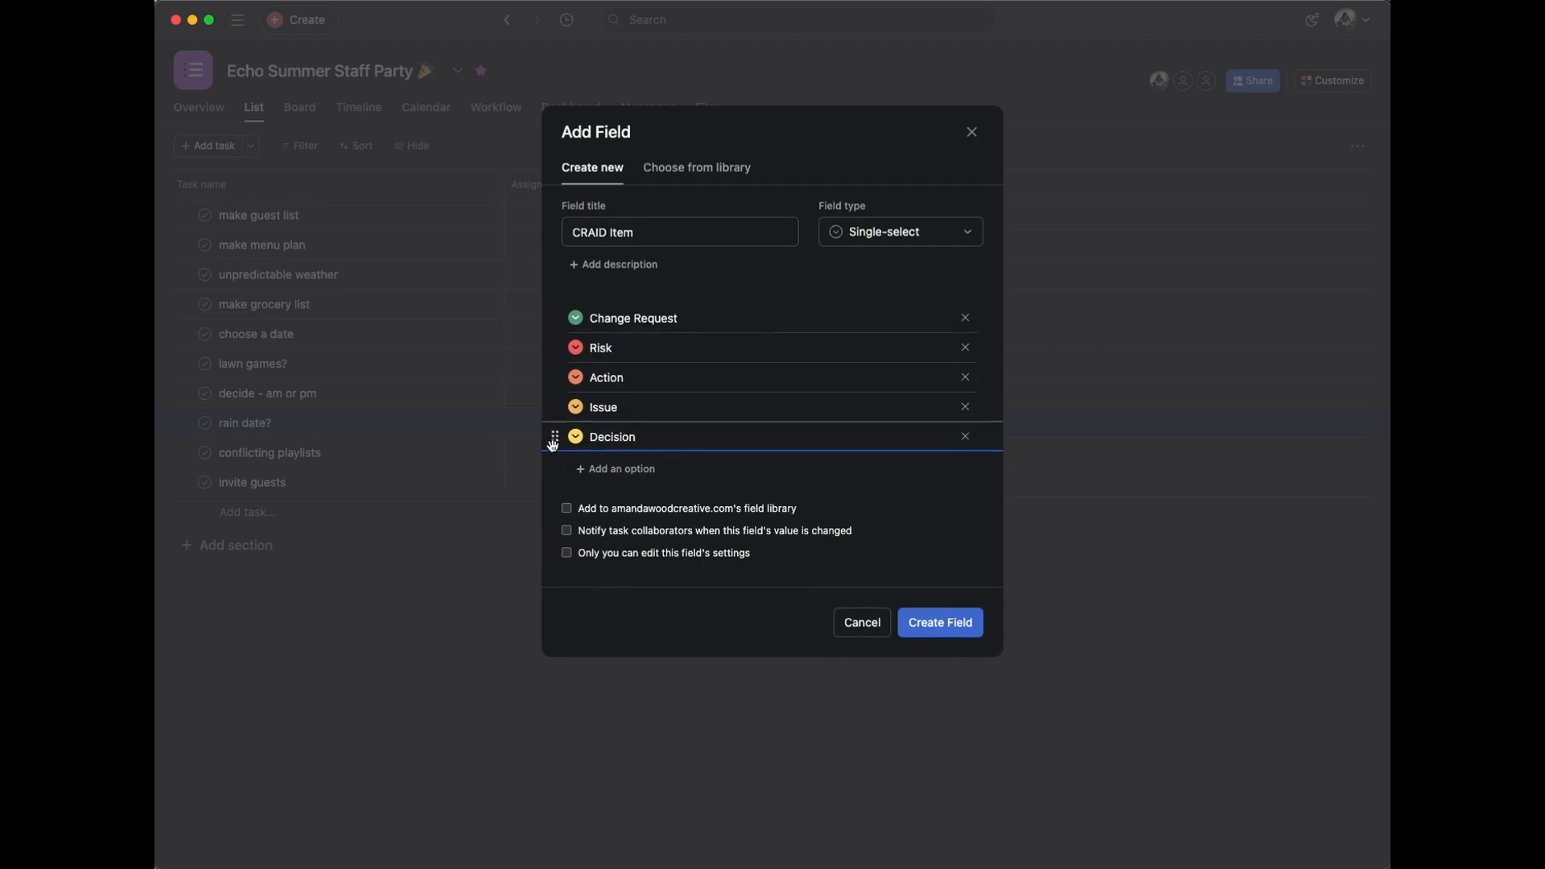
Colour the Decision option purple, the Issue option red and the Action option light green.
{"action": "left_click", "coordinate": [573, 439]}
{"action": "left_click", "coordinate": [488, 486]}
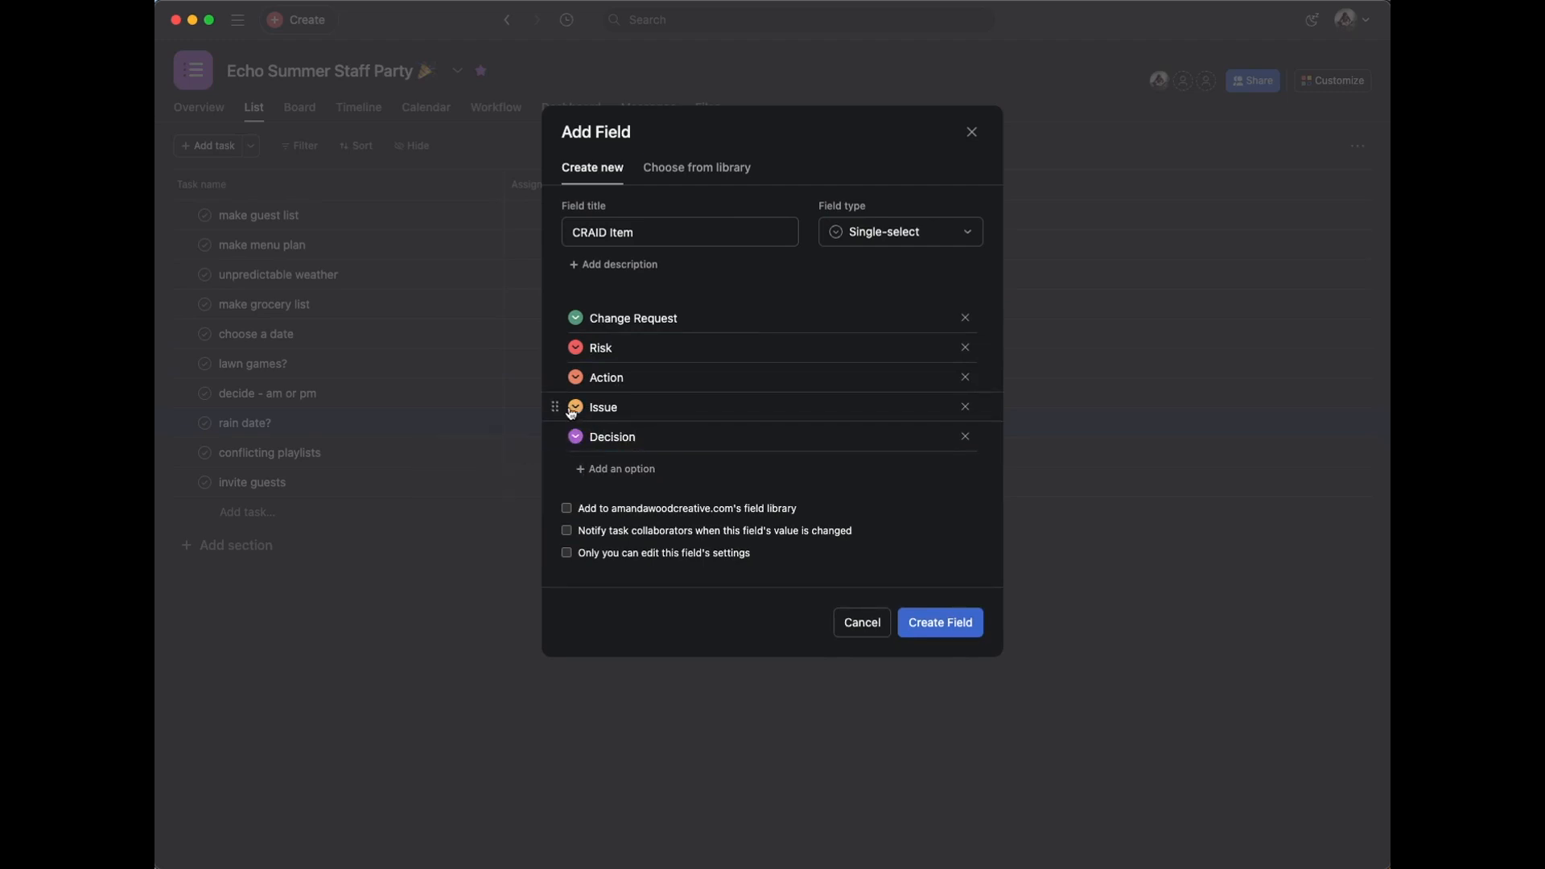
{"action": "left_click", "coordinate": [570, 412]}
{"action": "left_click", "coordinate": [452, 431]}
{"action": "left_click", "coordinate": [573, 379]}
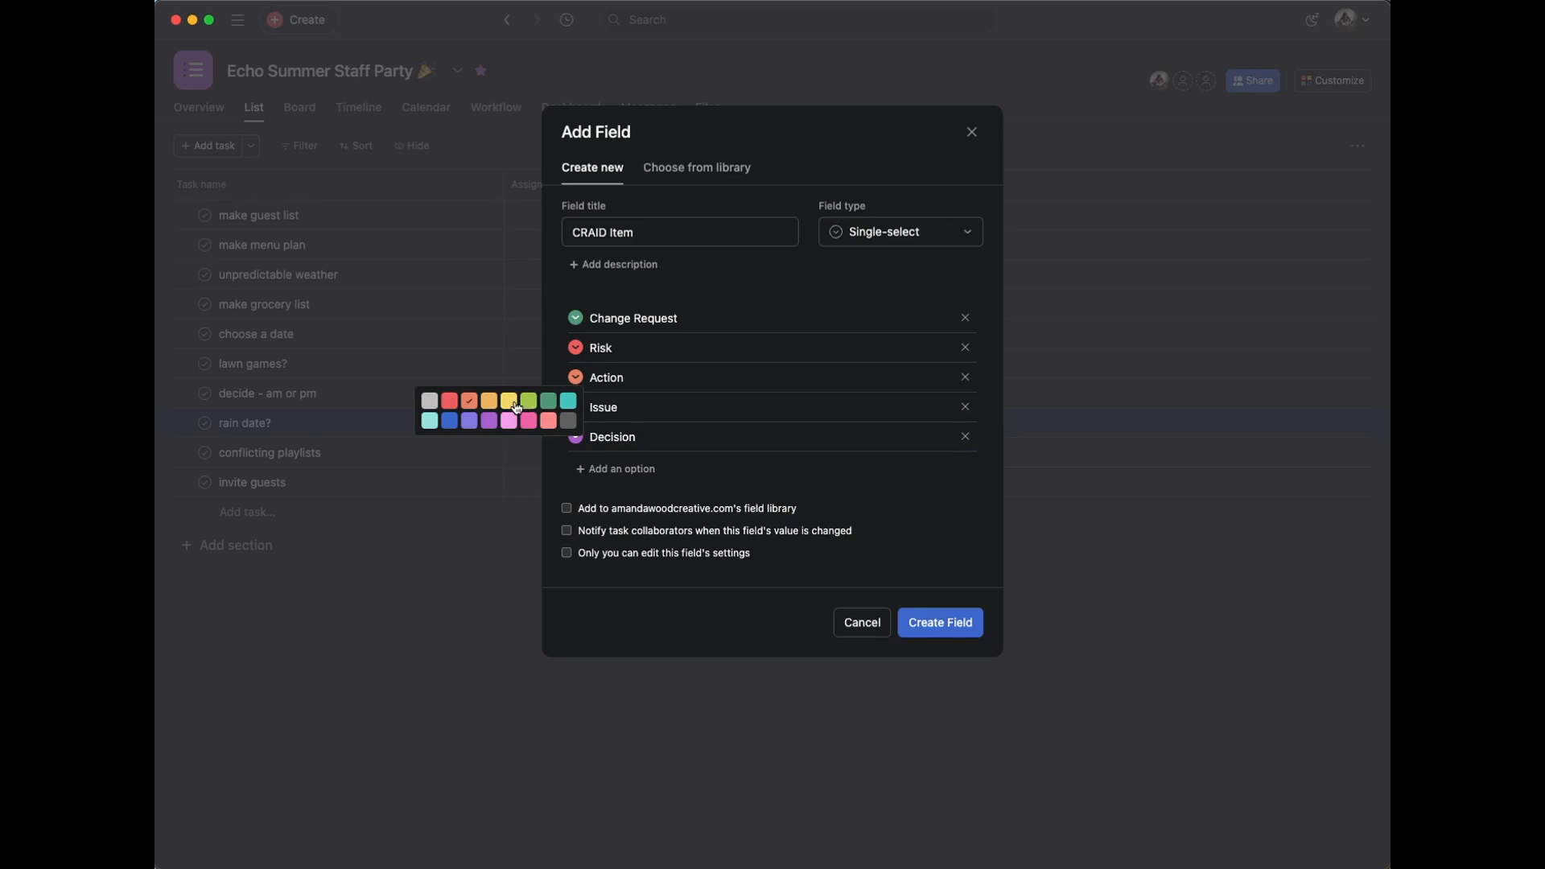
{"action": "left_click", "coordinate": [528, 400]}
Create the CRAID Item field with the Risk option coloured orange and the Change Request option coloured yellow.
{"action": "left_click", "coordinate": [576, 348]}
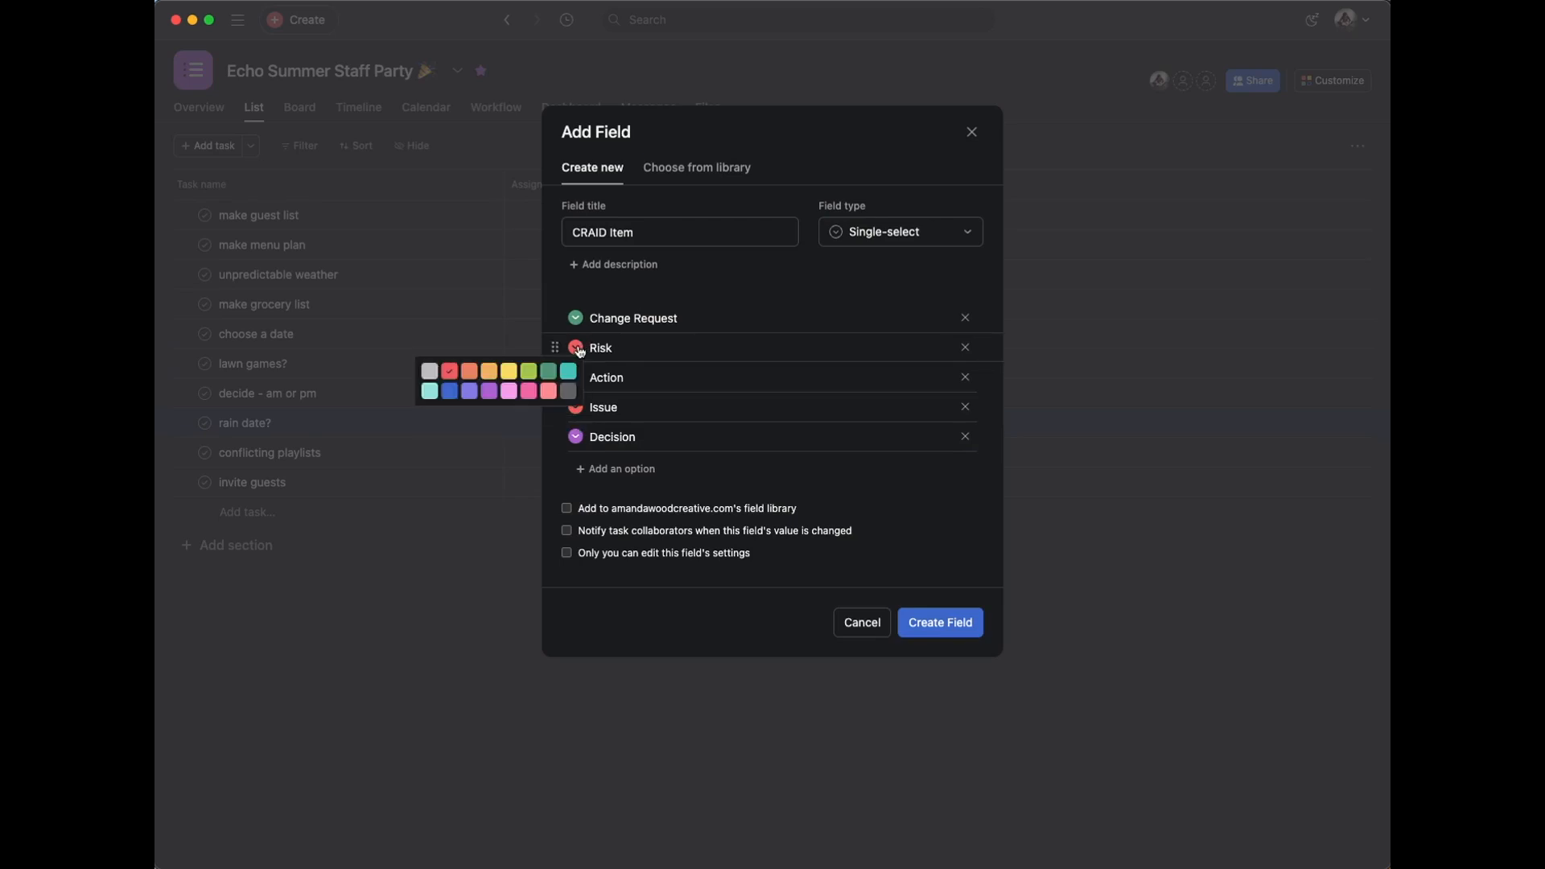
{"action": "left_click", "coordinate": [490, 373]}
{"action": "left_click", "coordinate": [575, 319]}
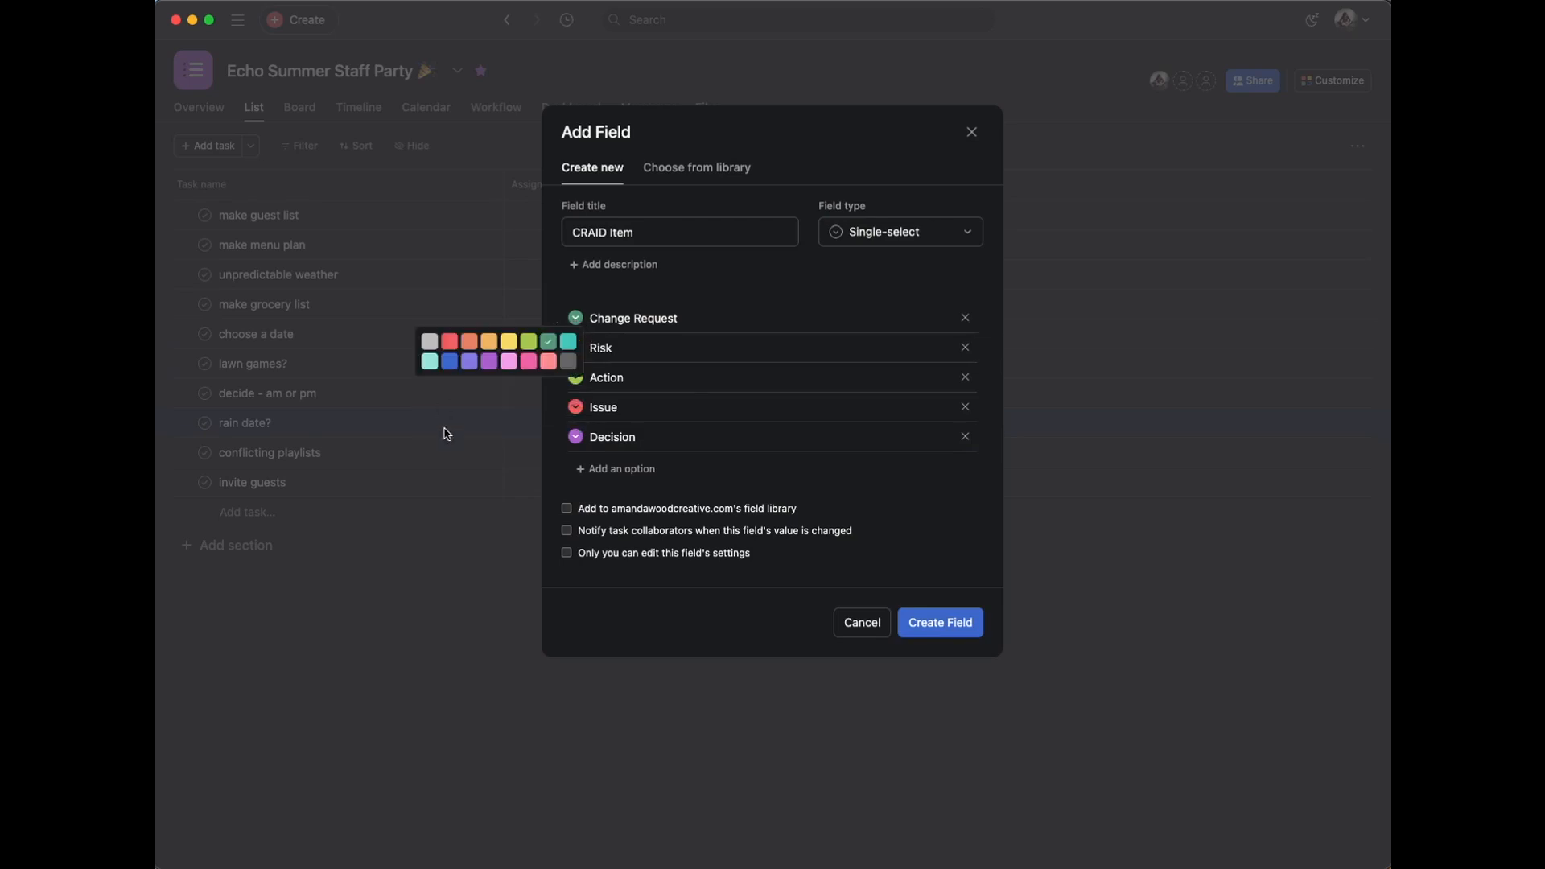
{"action": "left_click", "coordinate": [509, 342]}
{"action": "left_click", "coordinate": [576, 348]}
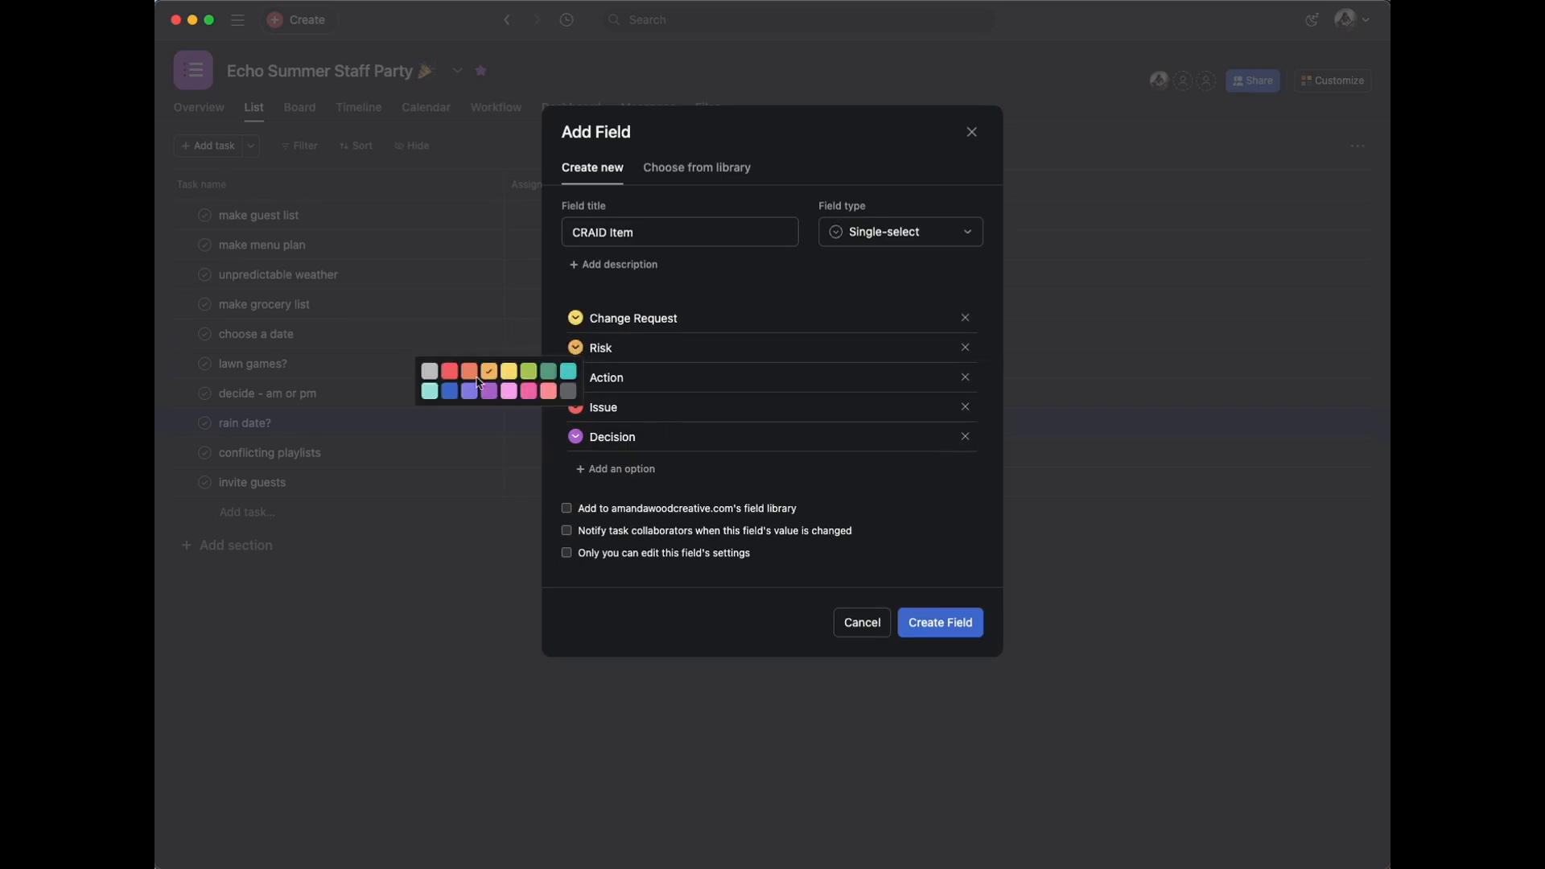
{"action": "left_click", "coordinate": [470, 373]}
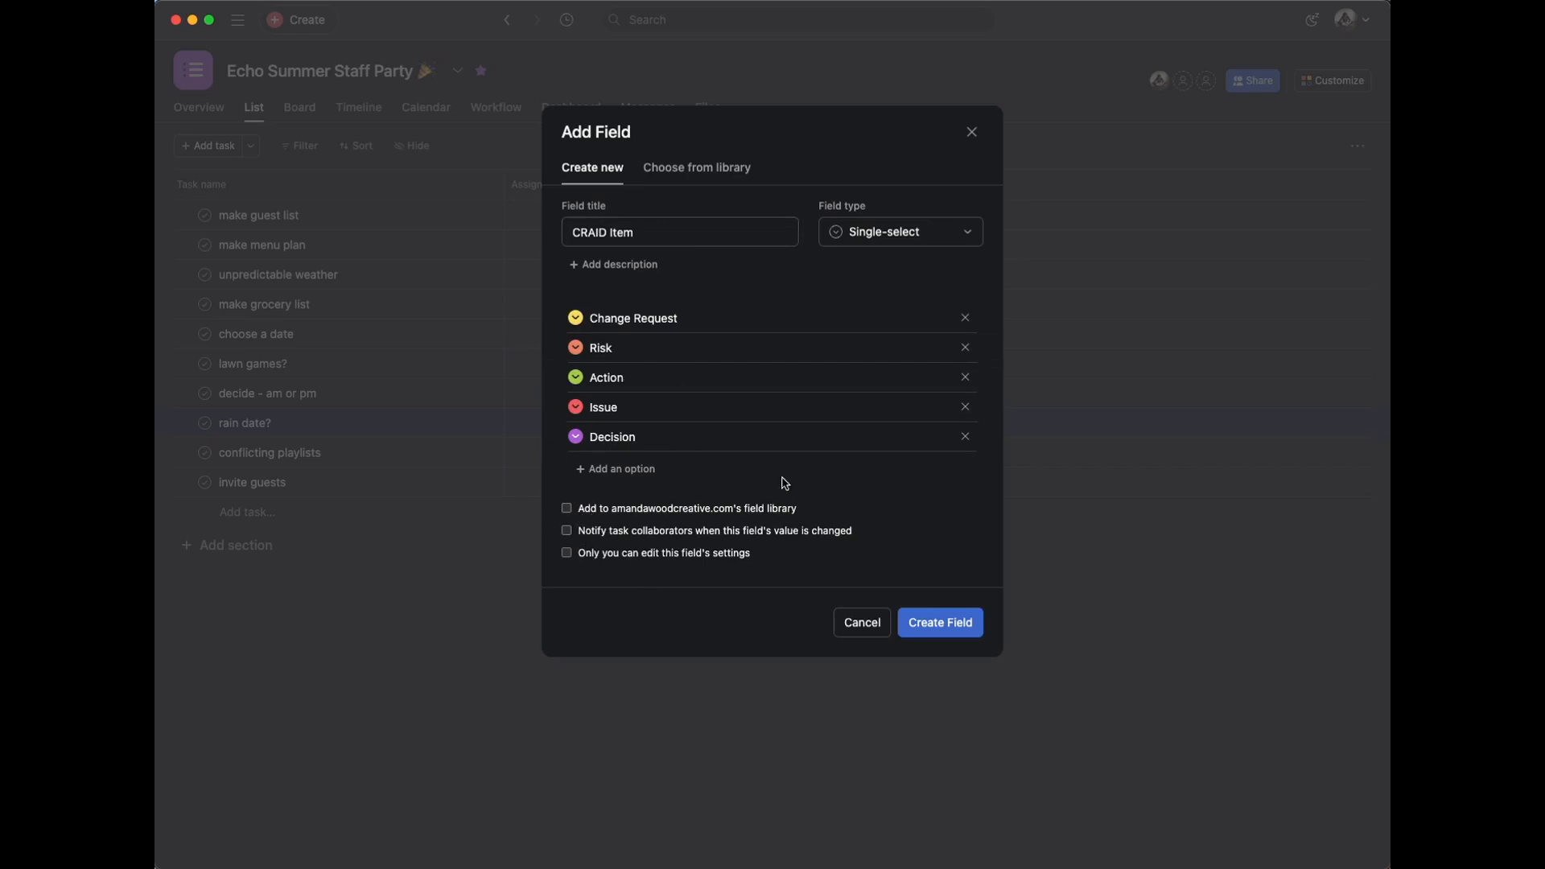
{"action": "left_click", "coordinate": [724, 171]}
{"action": "left_click", "coordinate": [957, 622]}
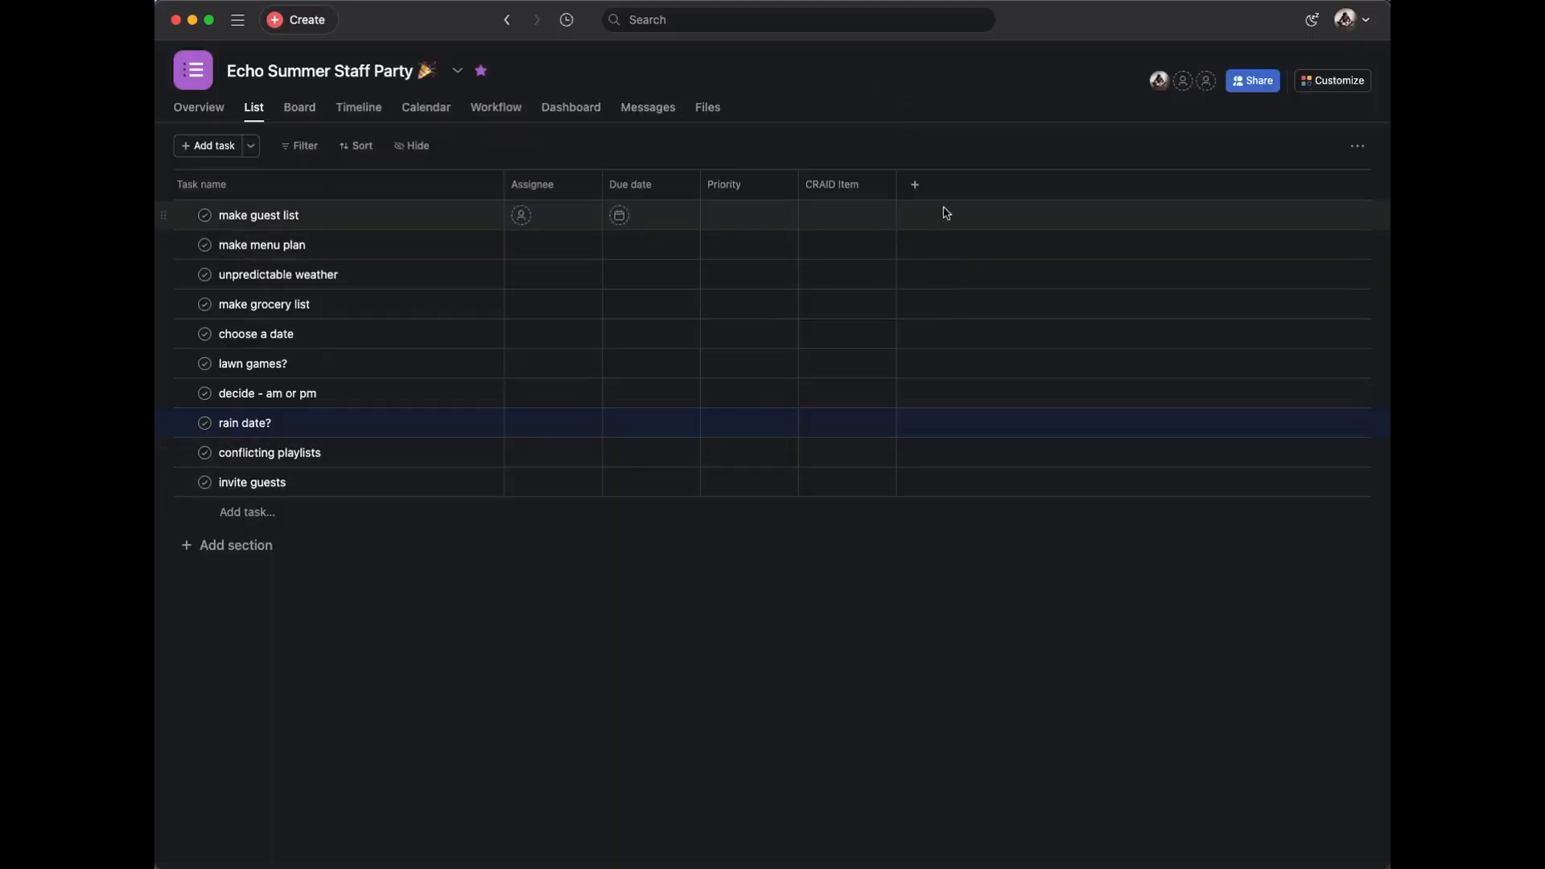
{"action": "left_click", "coordinate": [916, 184]}
{"action": "left_click", "coordinate": [957, 497]}
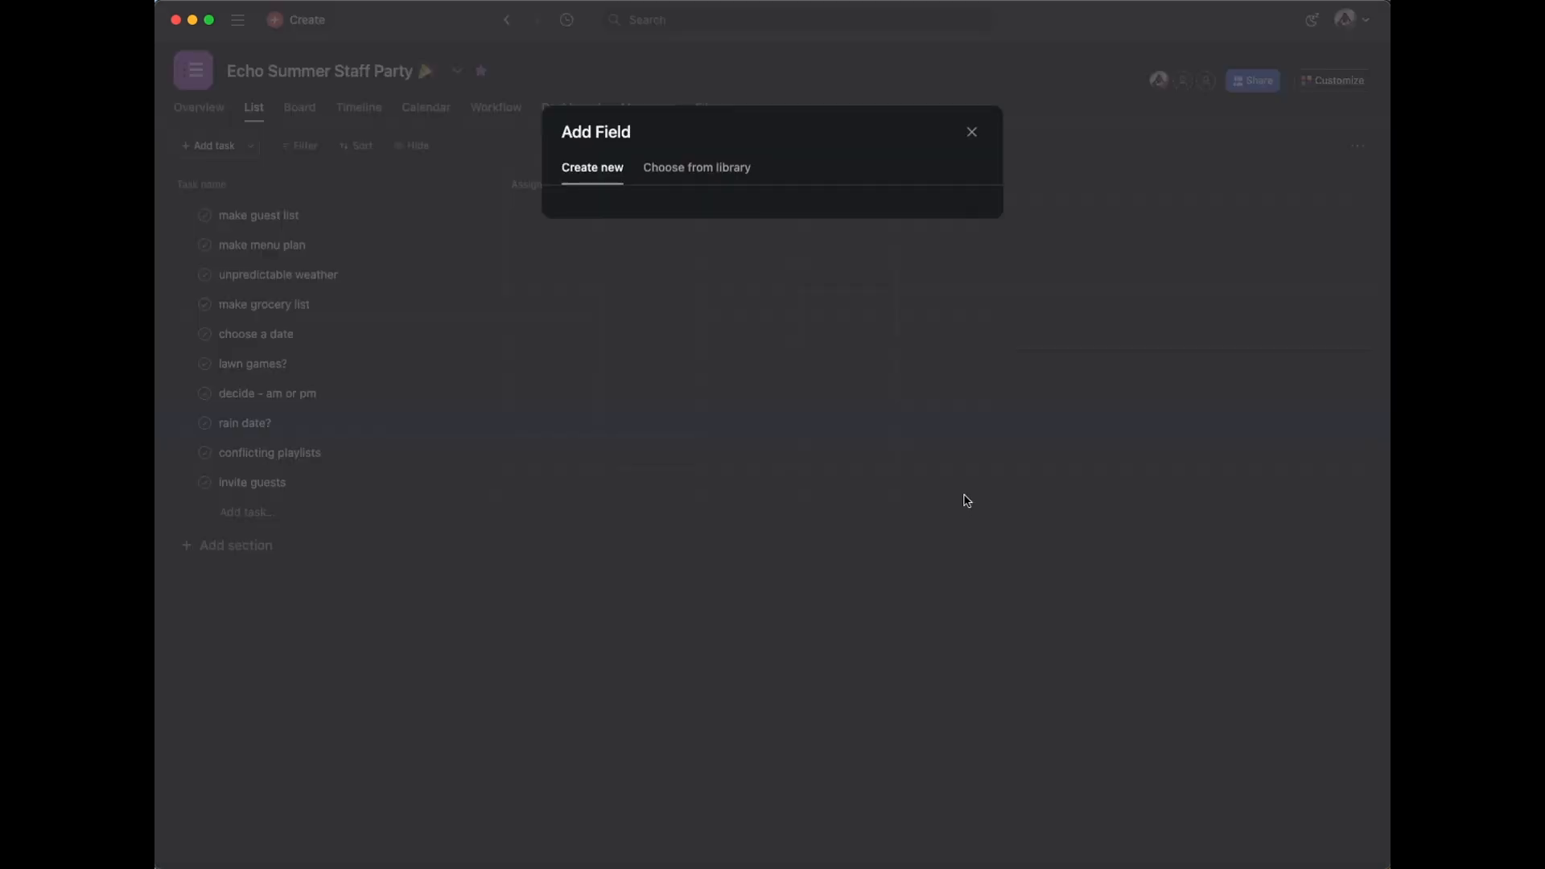
{"action": "left_click", "coordinate": [851, 399]}
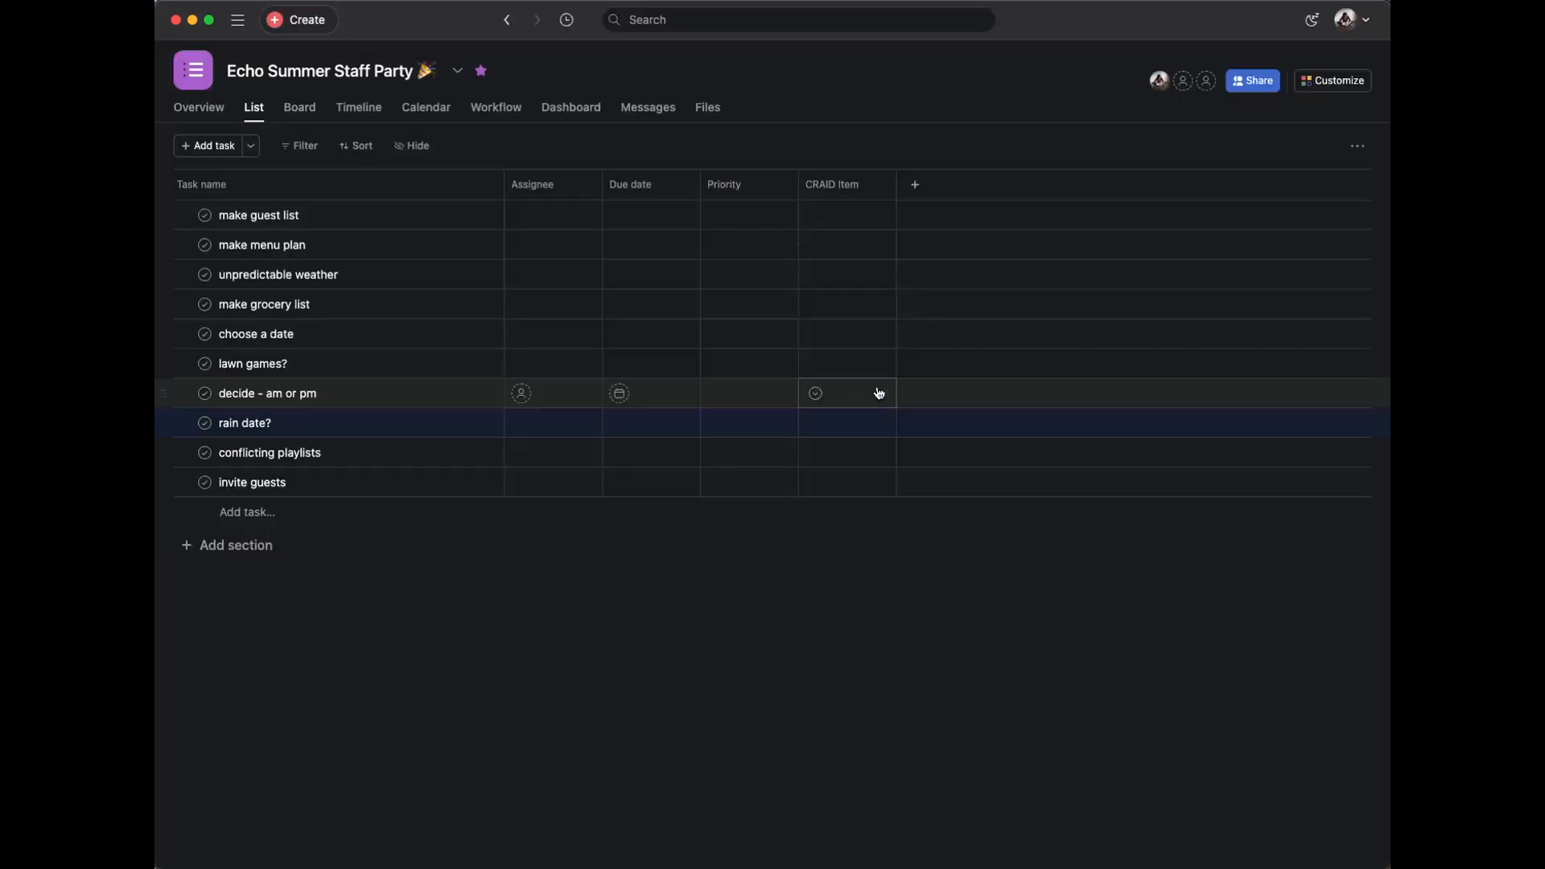
Create a custom text field titled Comments and widen its column in the task list.
{"action": "left_click", "coordinate": [915, 184]}
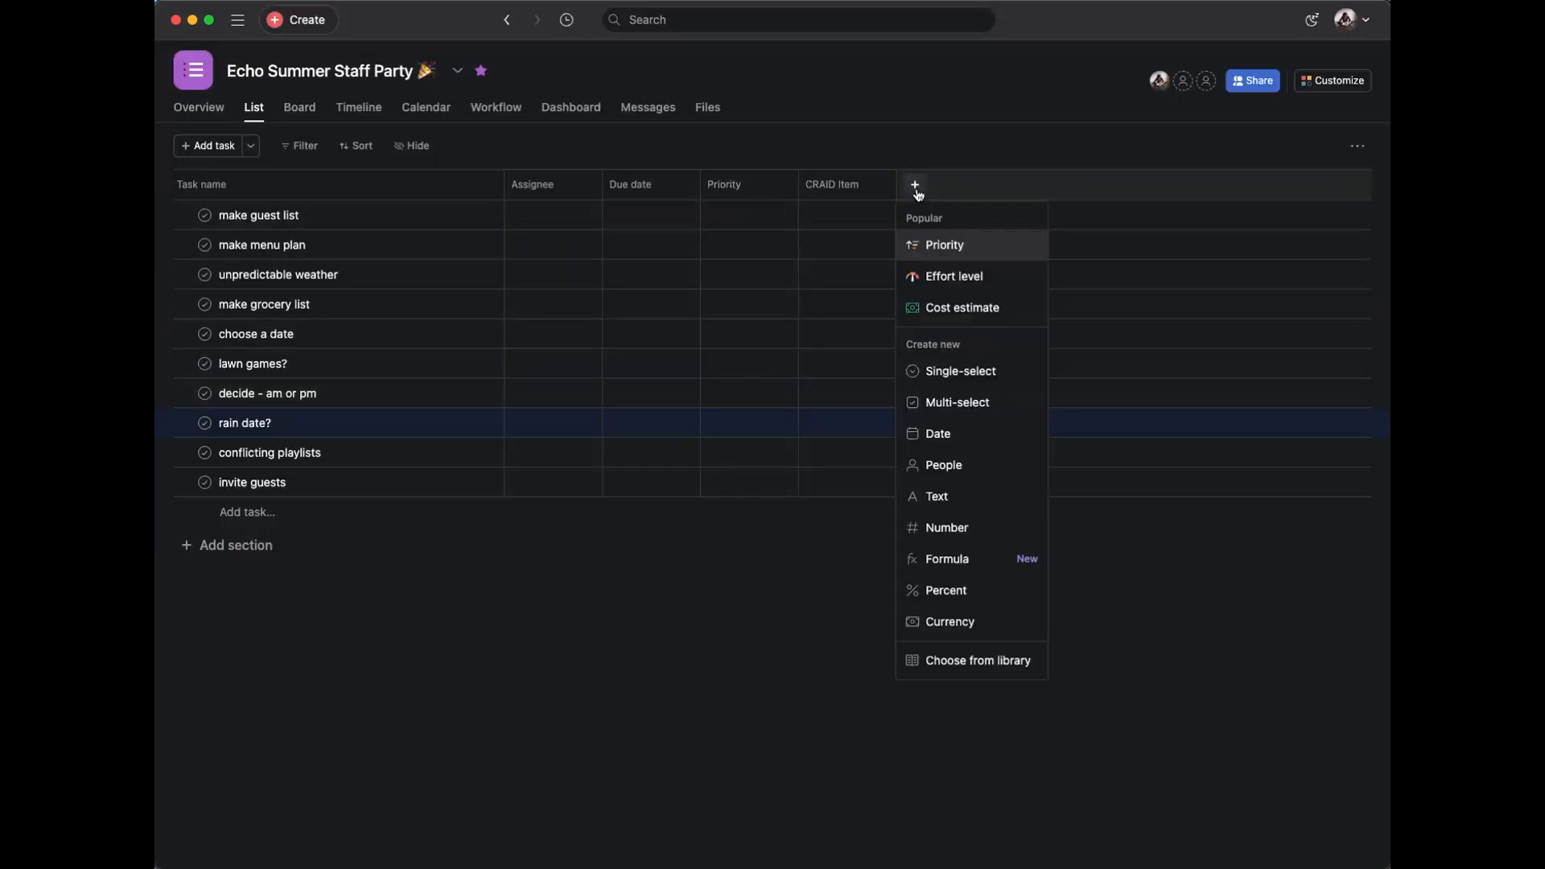
{"action": "left_click", "coordinate": [944, 498]}
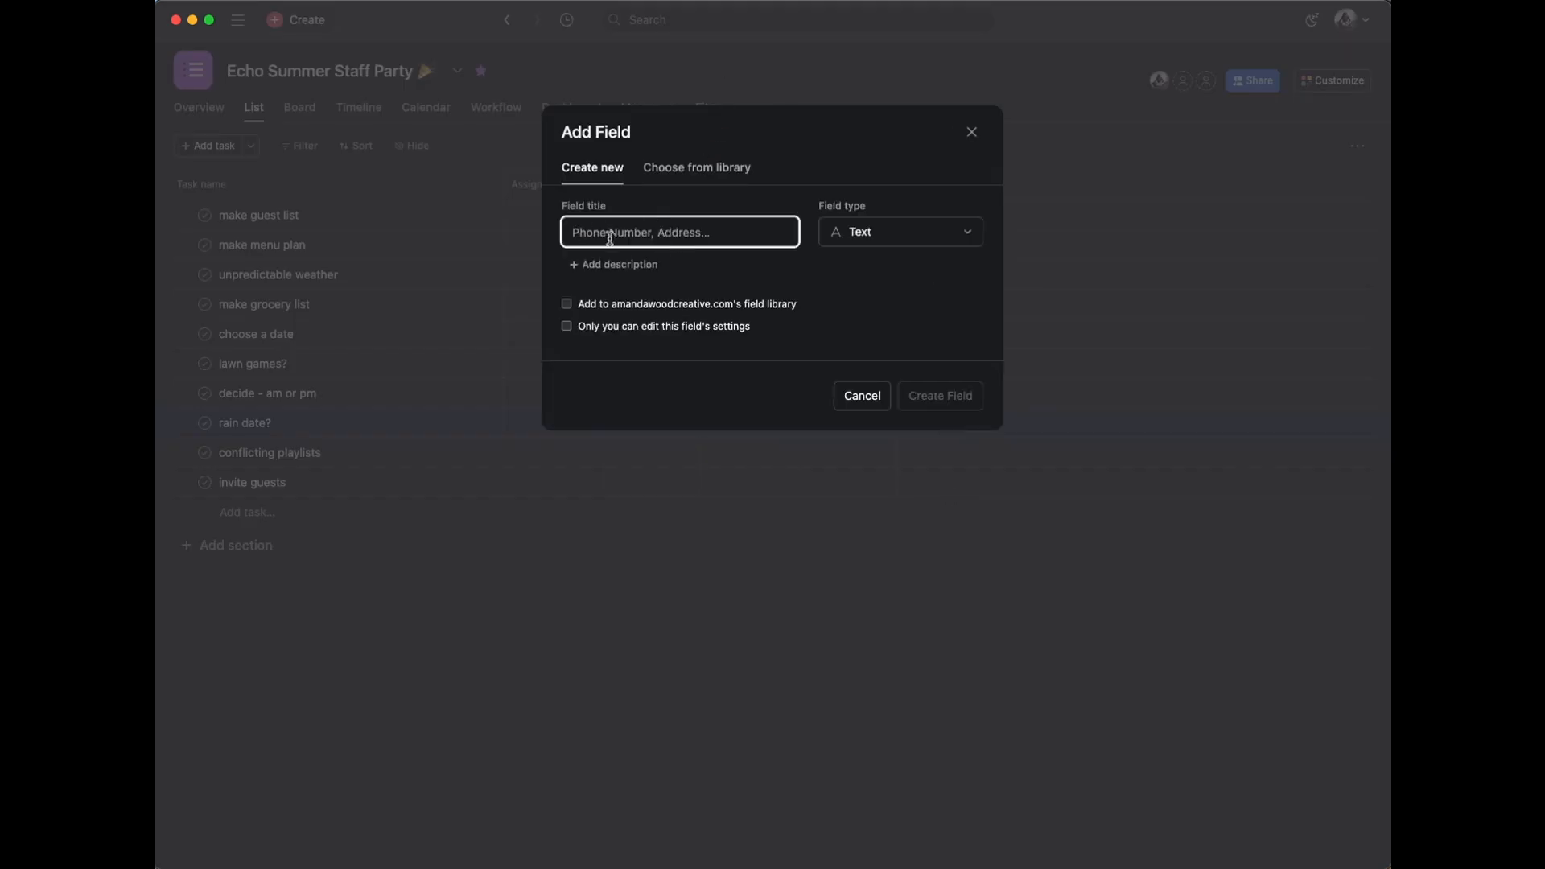
{"action": "type", "text": "Comments"}
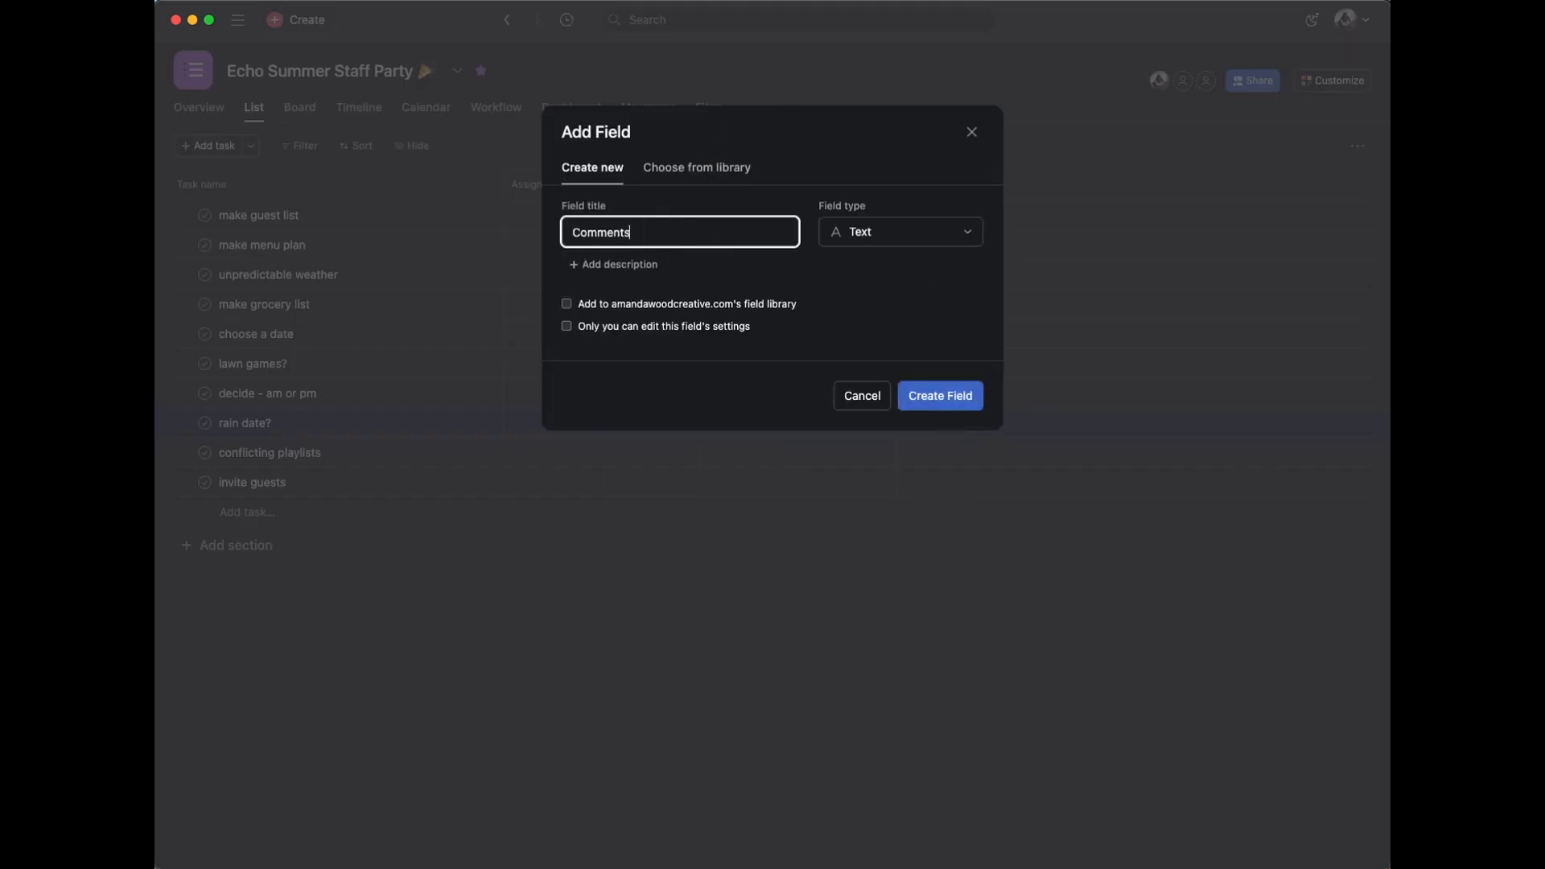
{"action": "left_click", "coordinate": [937, 399]}
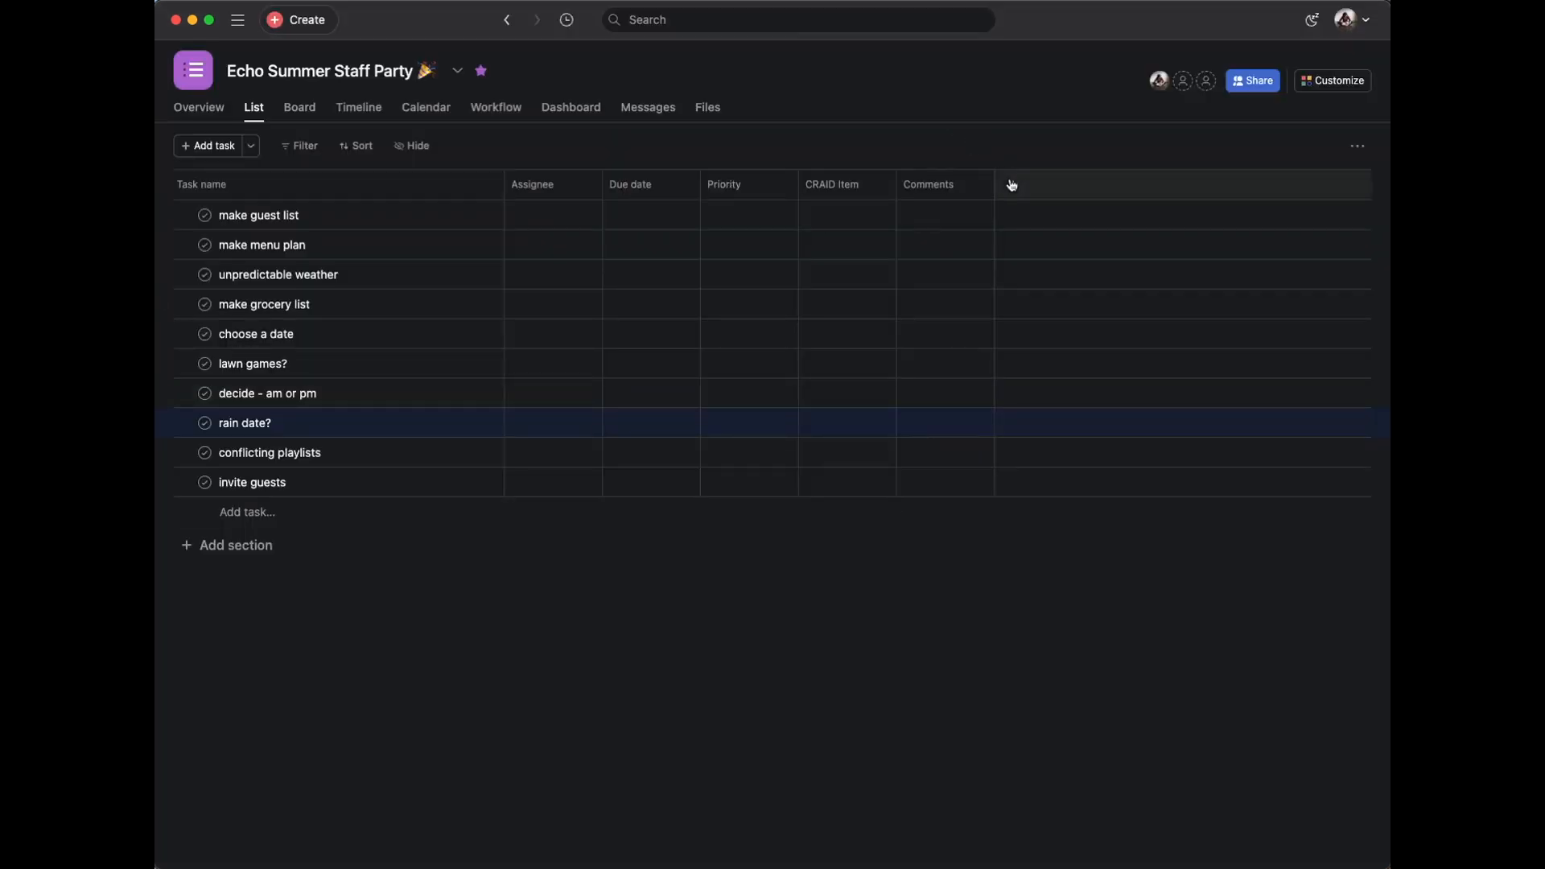
{"action": "left_click_drag", "start_coordinate": [995, 184], "coordinate": [1076, 181]}
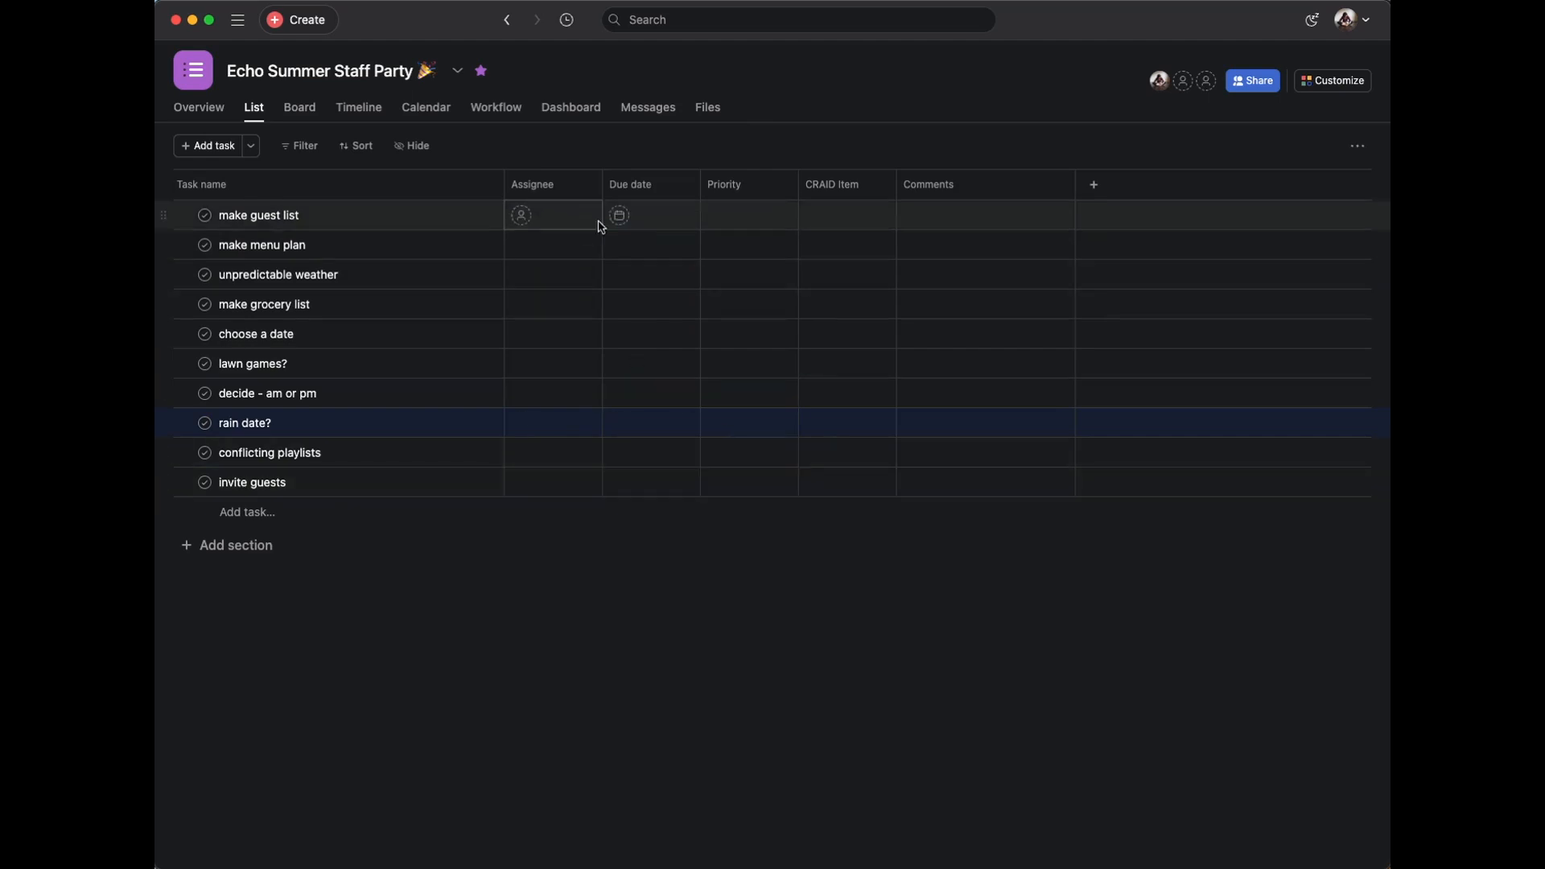
{"action": "left_click", "coordinate": [846, 225]}
{"action": "type", "text": "w"}
{"action": "key", "text": "BackSpace"}
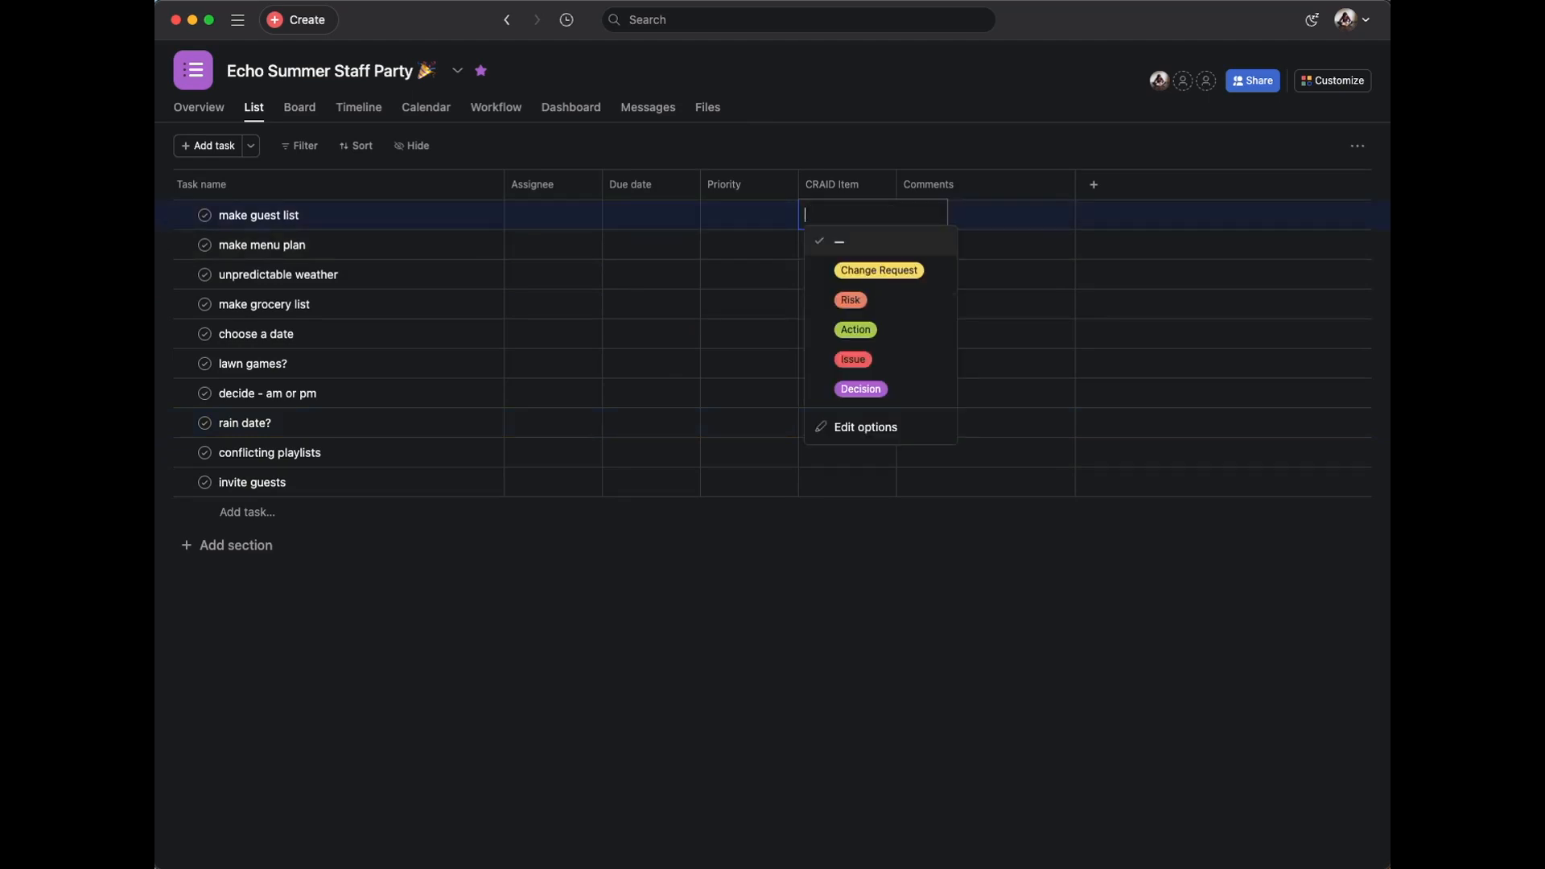
Set the Priority of the make guest list and make menu plan tasks to 2 - High.
{"action": "left_click", "coordinate": [760, 207]}
{"action": "type", "text": "hi"}
{"action": "key", "text": "Return"}
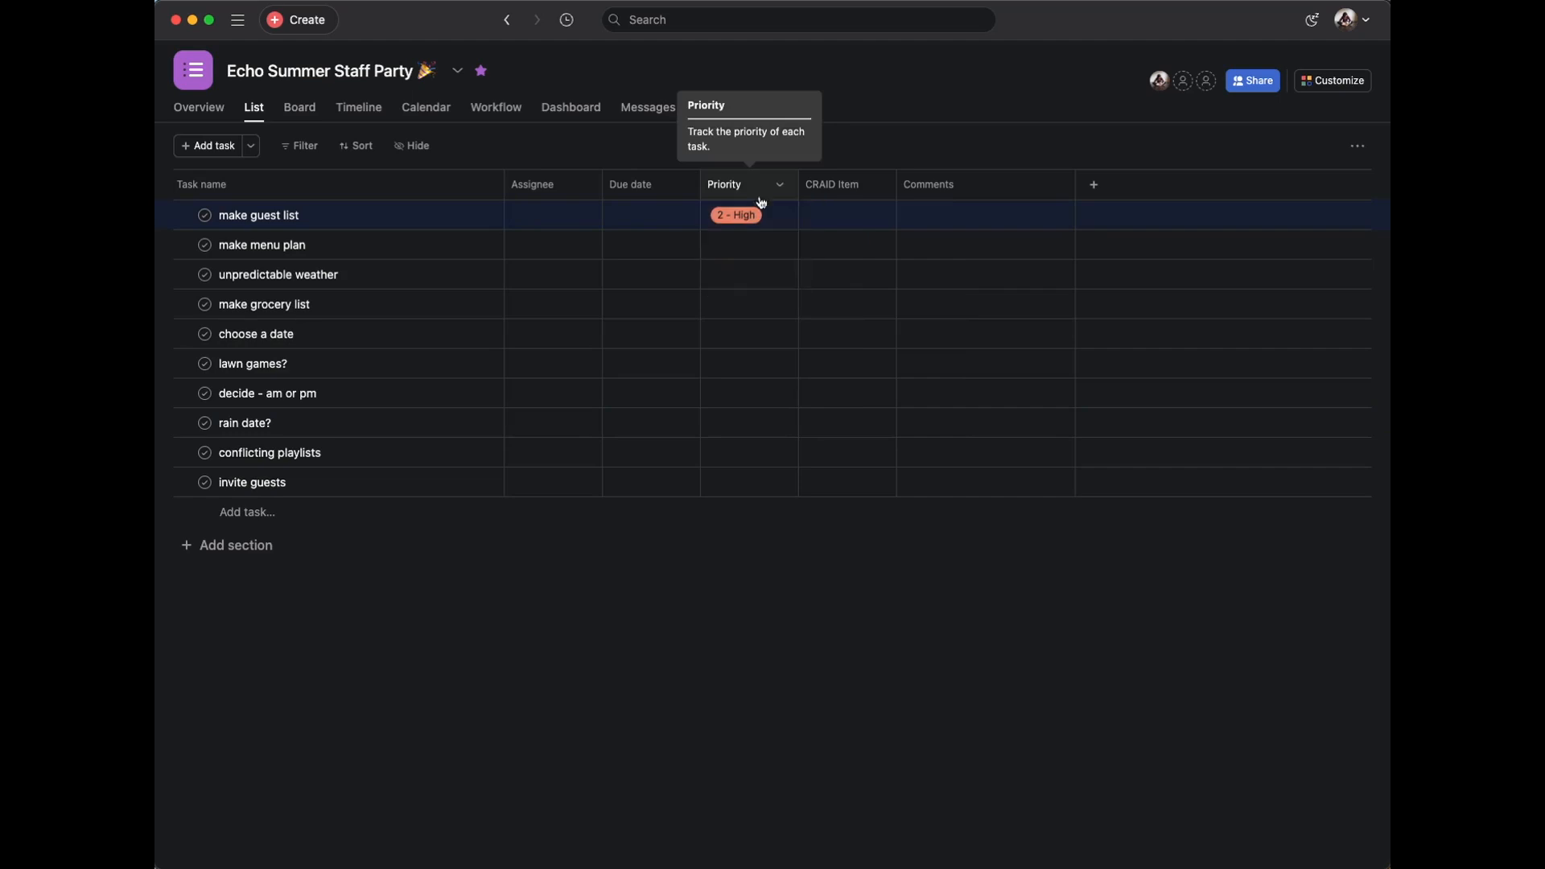
{"action": "left_click", "coordinate": [763, 245]}
{"action": "type", "text": "h"}
{"action": "key", "text": "Return"}
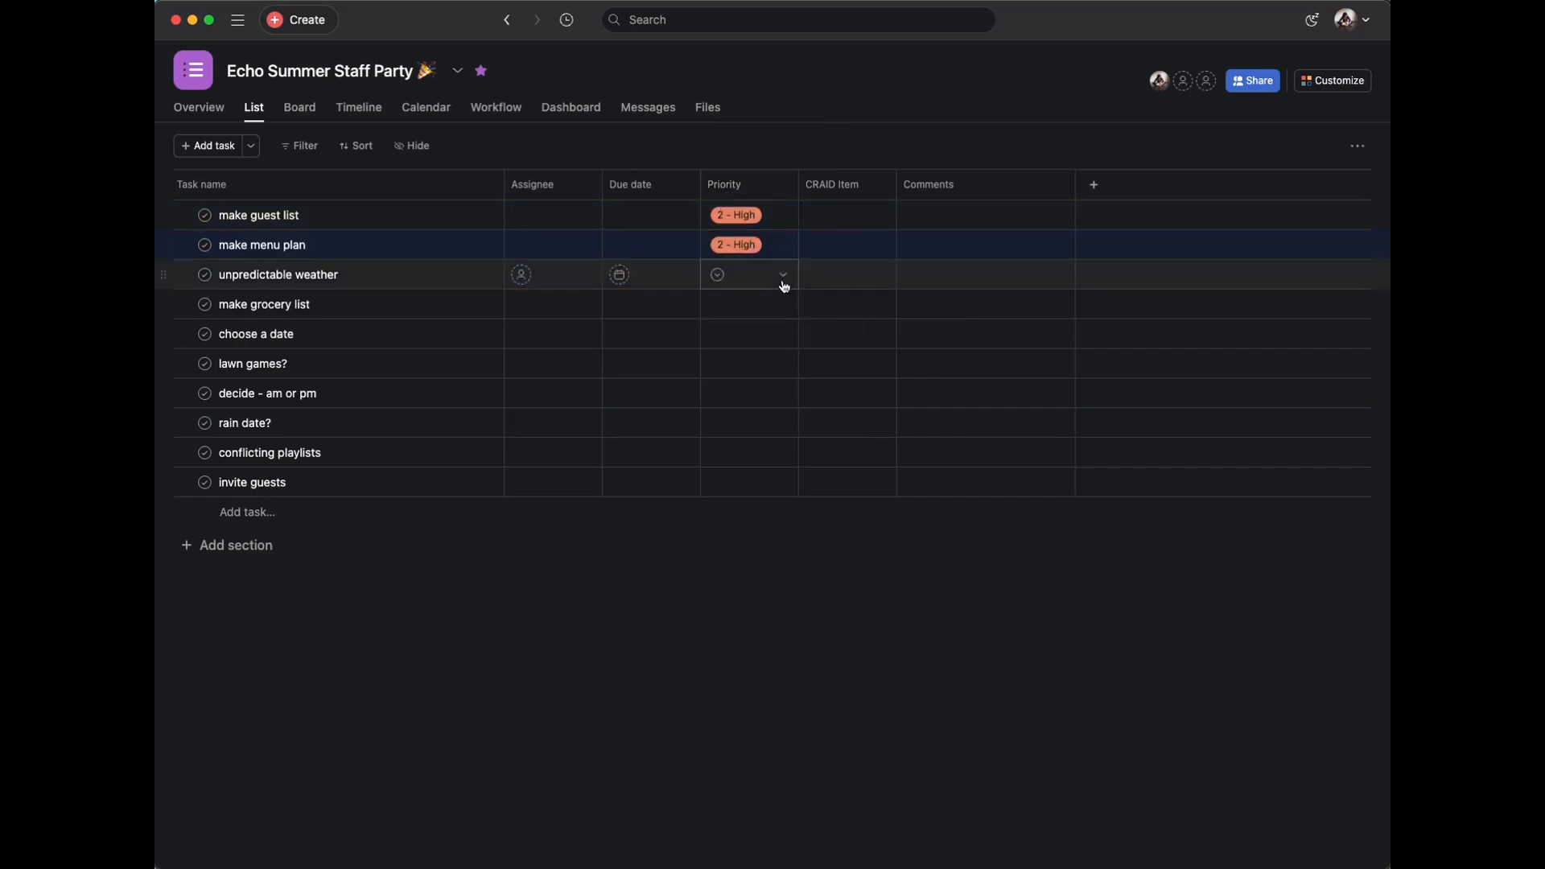
Set the Priority of unpredictable weather to 4 - Low and of make grocery list to 2 - High.
{"action": "left_click", "coordinate": [759, 274]}
{"action": "type", "text": "low"}
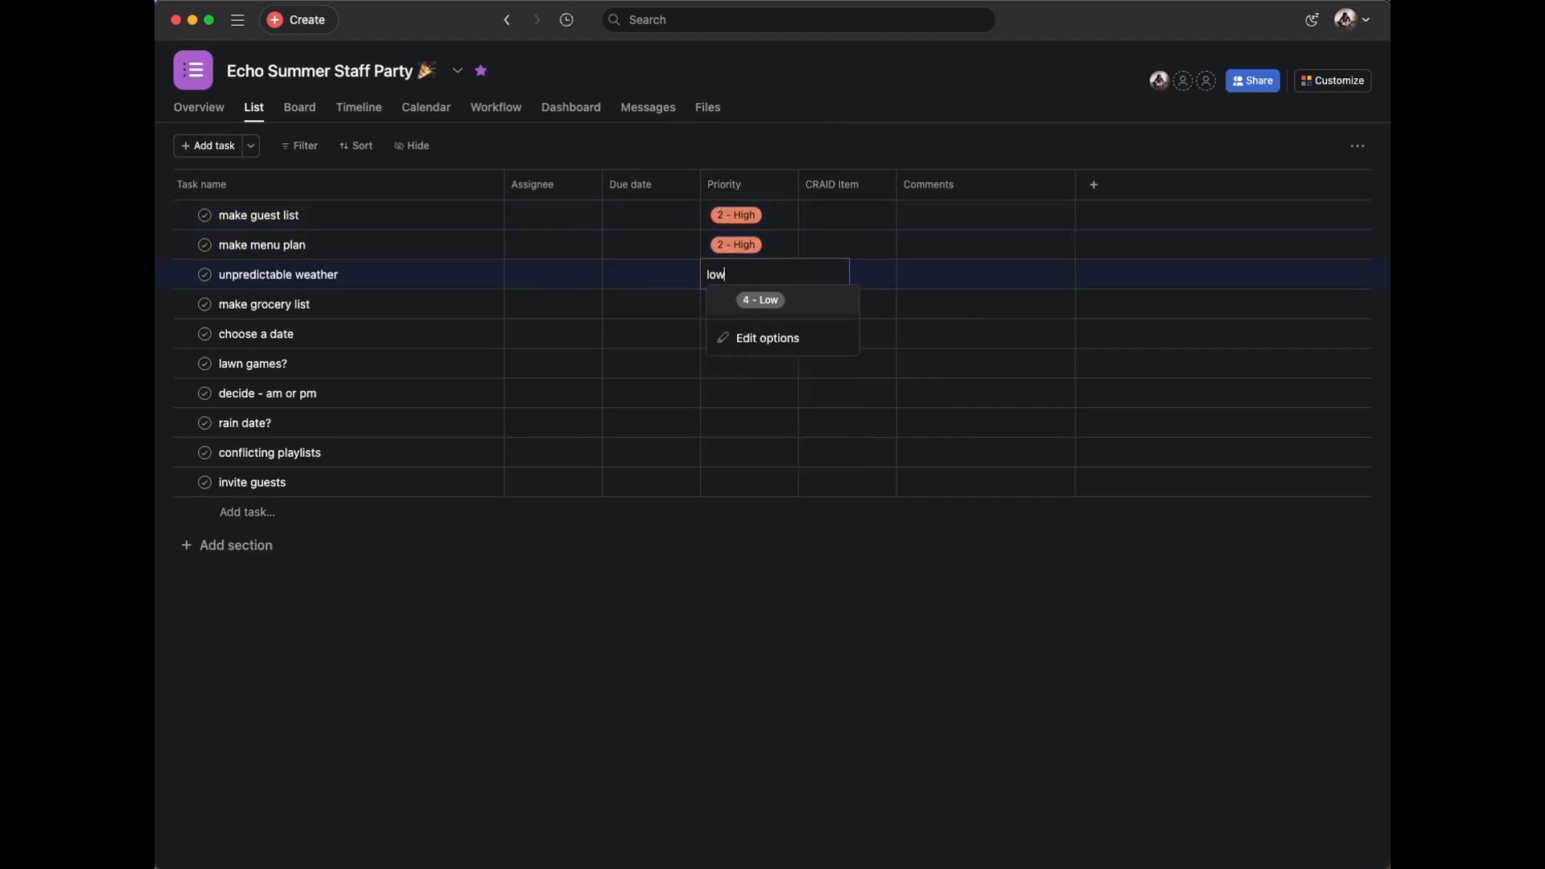
{"action": "key", "text": "Return"}
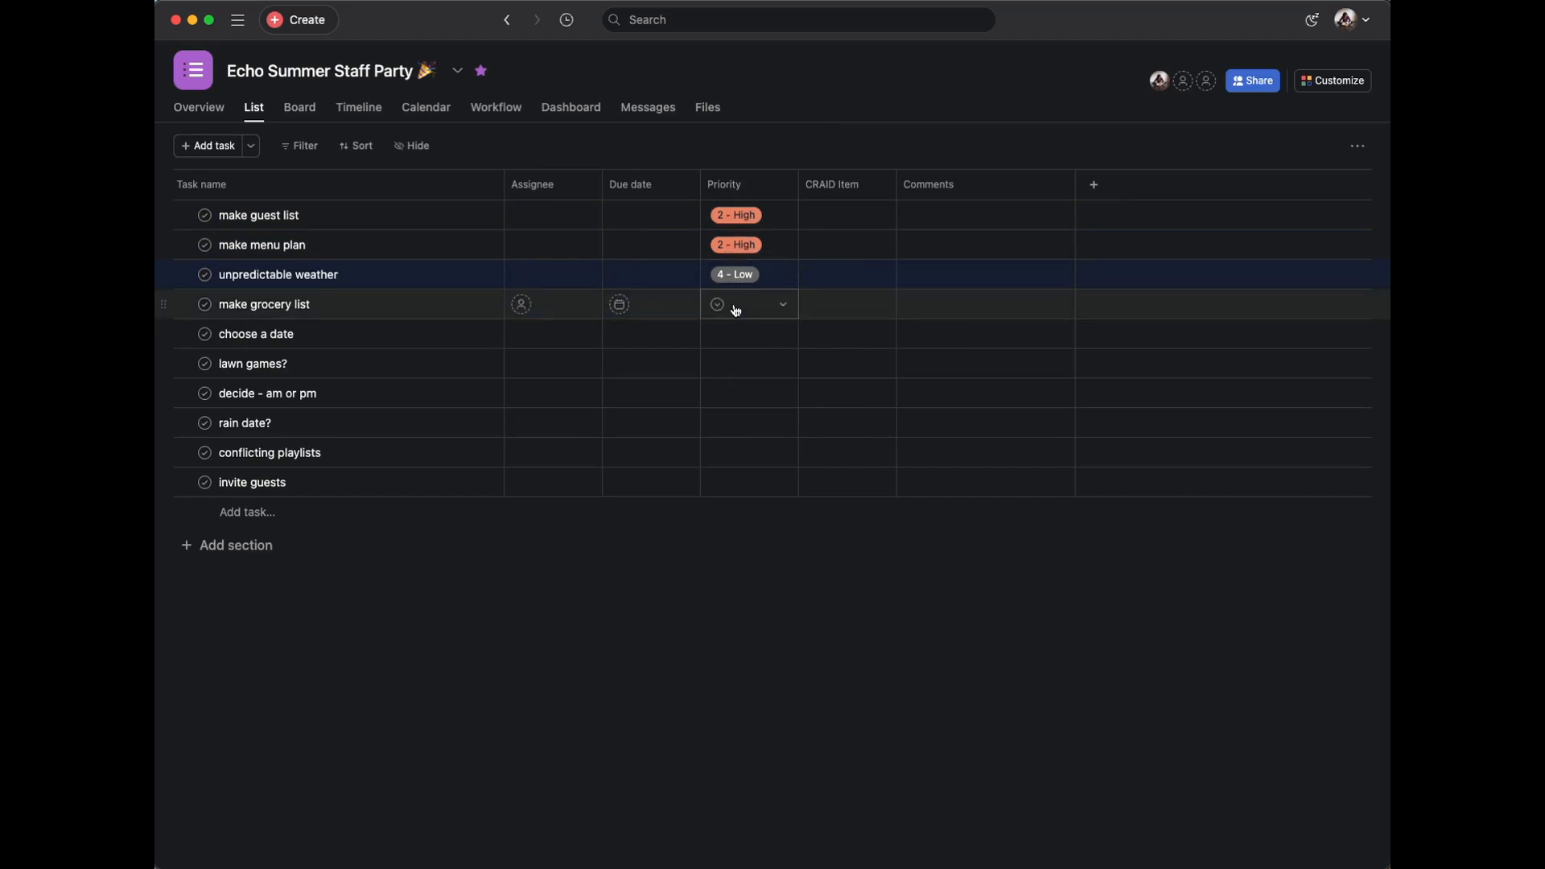
{"action": "left_click", "coordinate": [735, 311]}
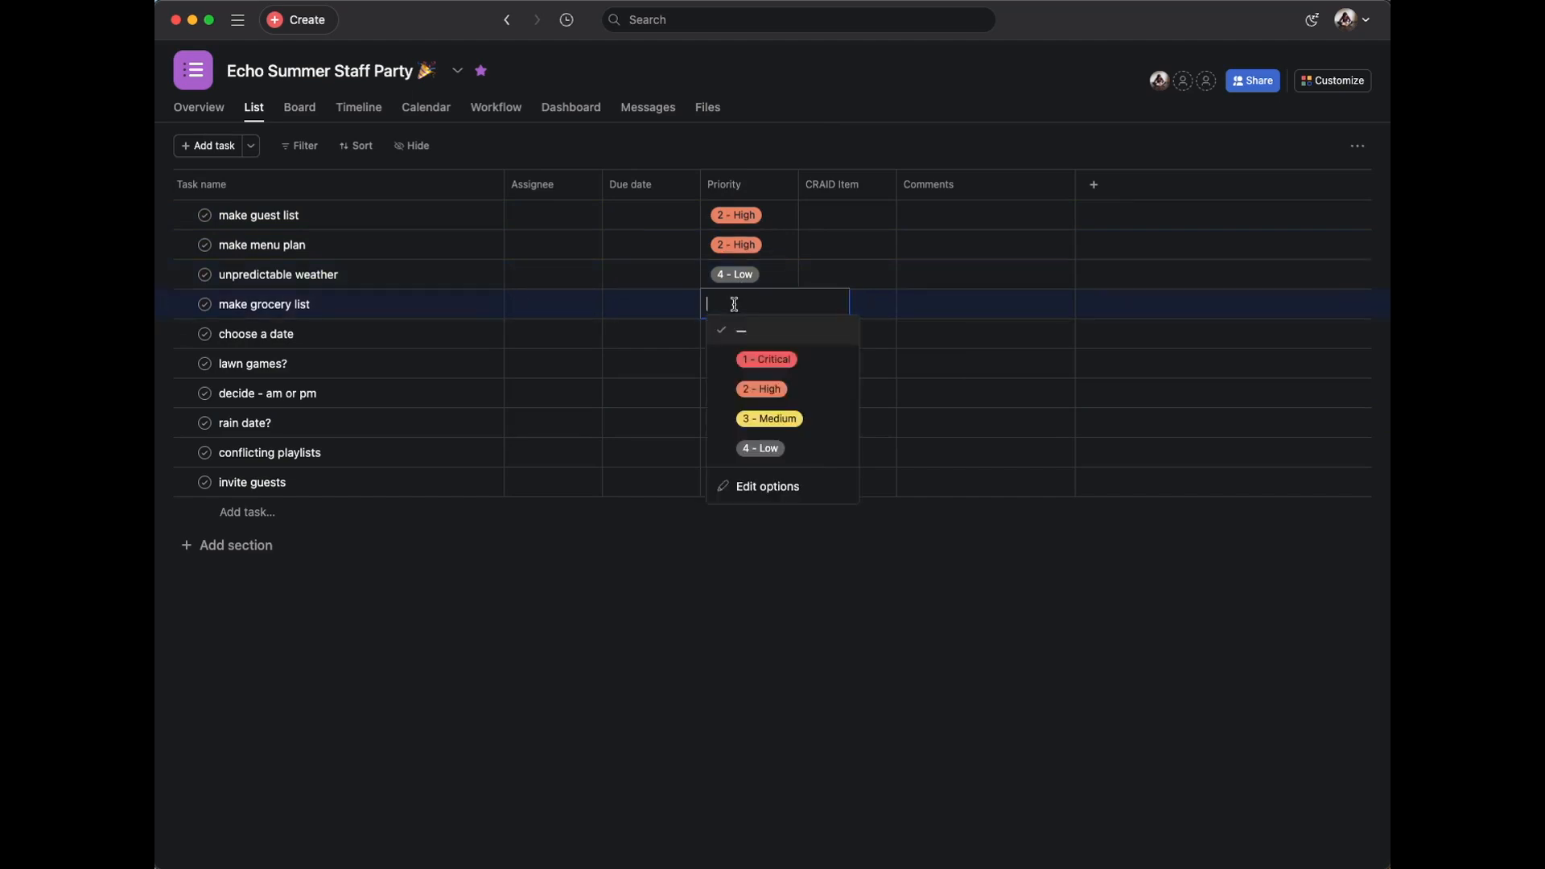
{"action": "type", "text": "2"}
{"action": "key", "text": "Return"}
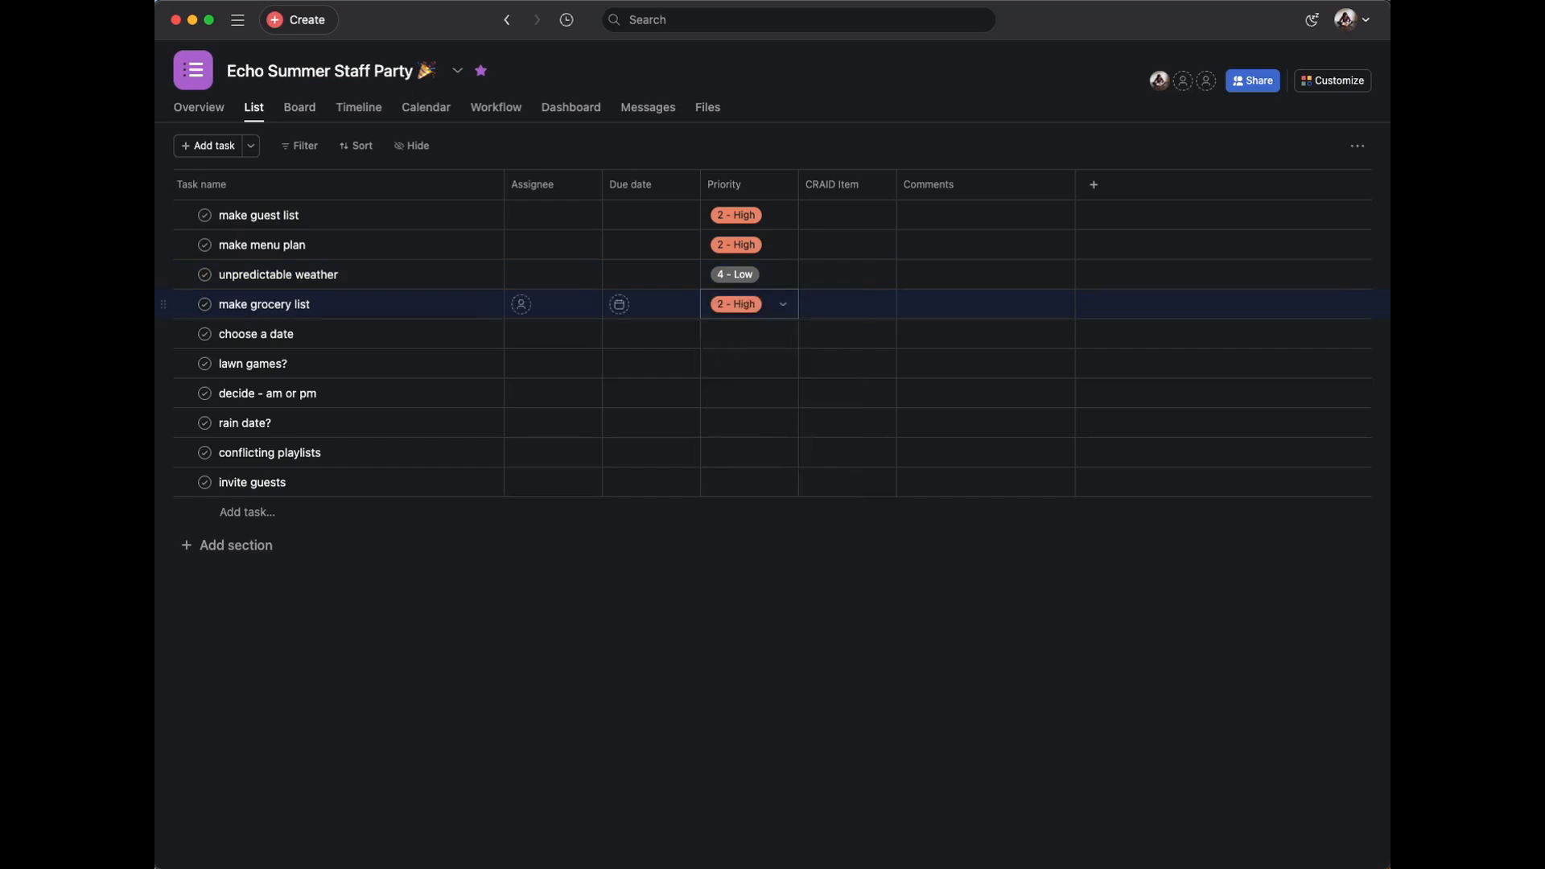
Set the Priority of the choose a date task to 1 - Critical.
{"action": "left_click", "coordinate": [728, 341]}
{"action": "type", "text": "1"}
{"action": "key", "text": "Return"}
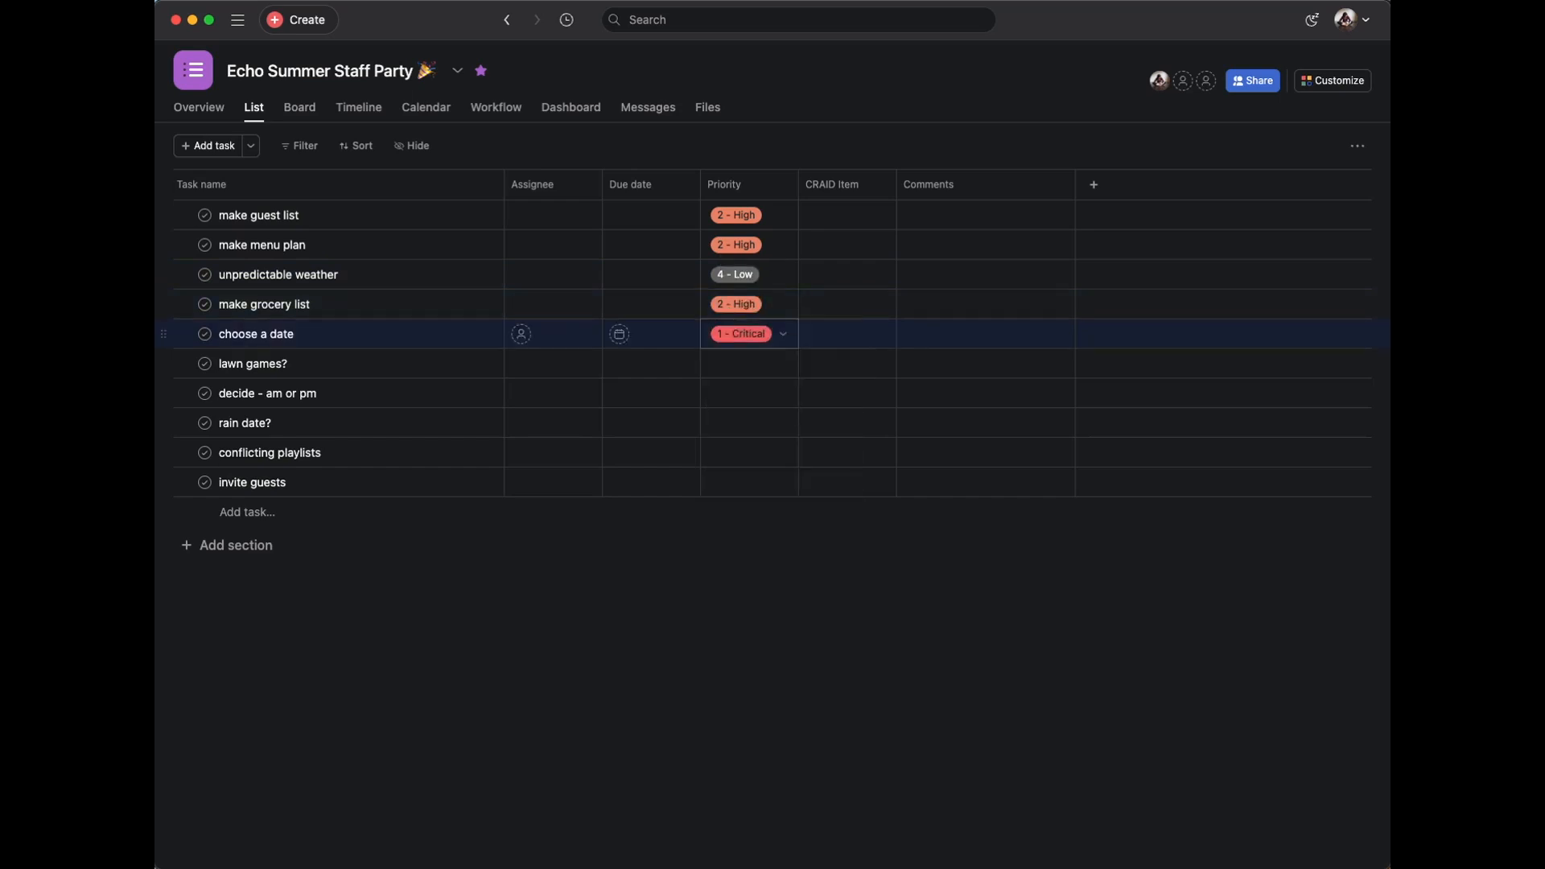
{"action": "left_click", "coordinate": [724, 370]}
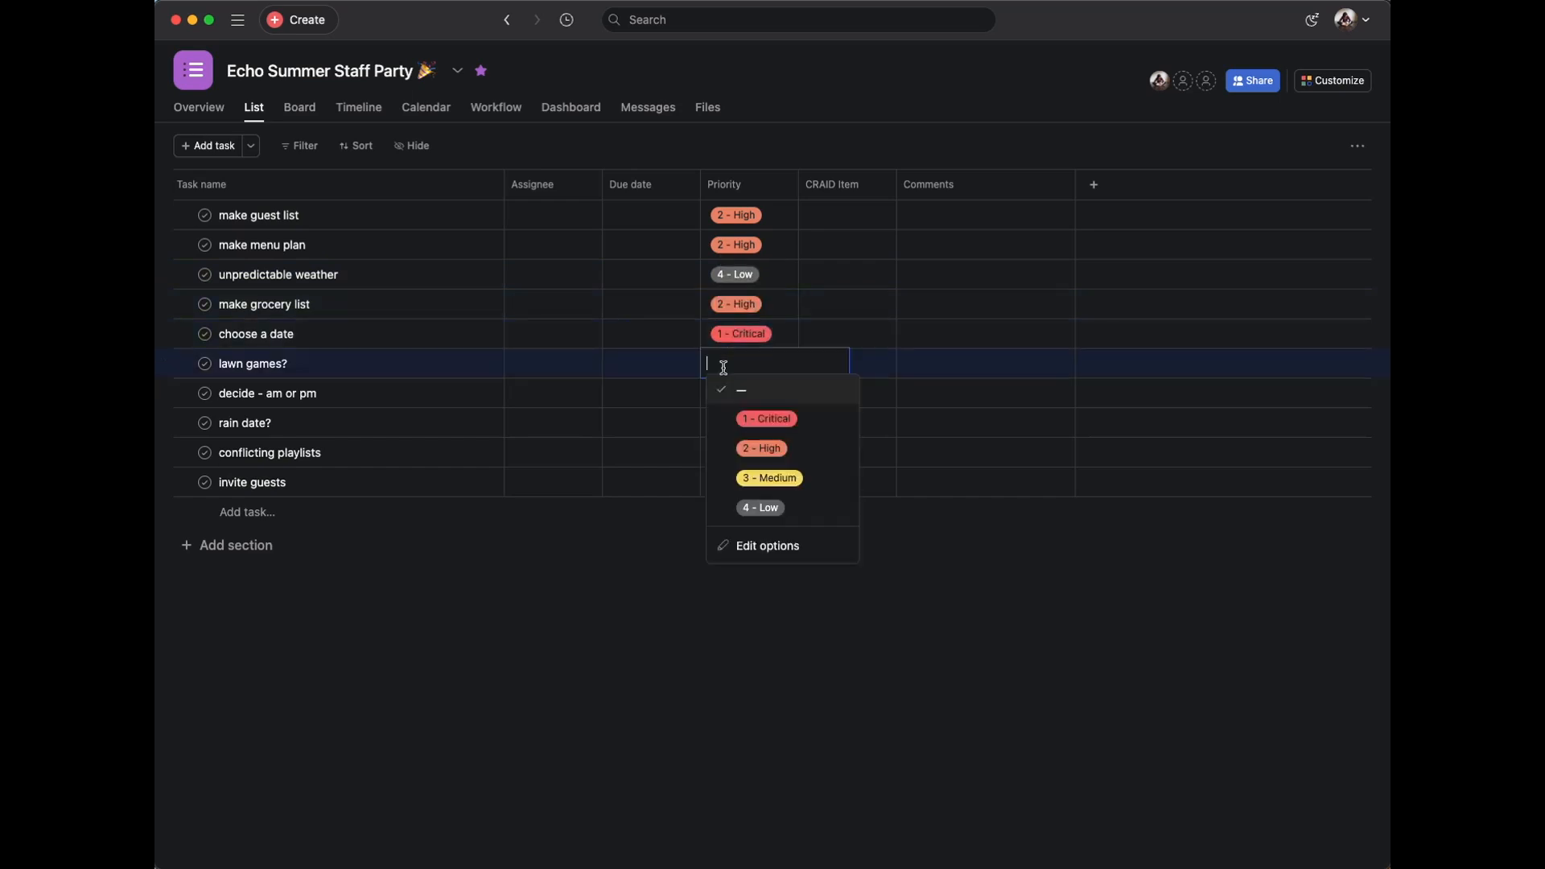
{"action": "left_click", "coordinate": [876, 545]}
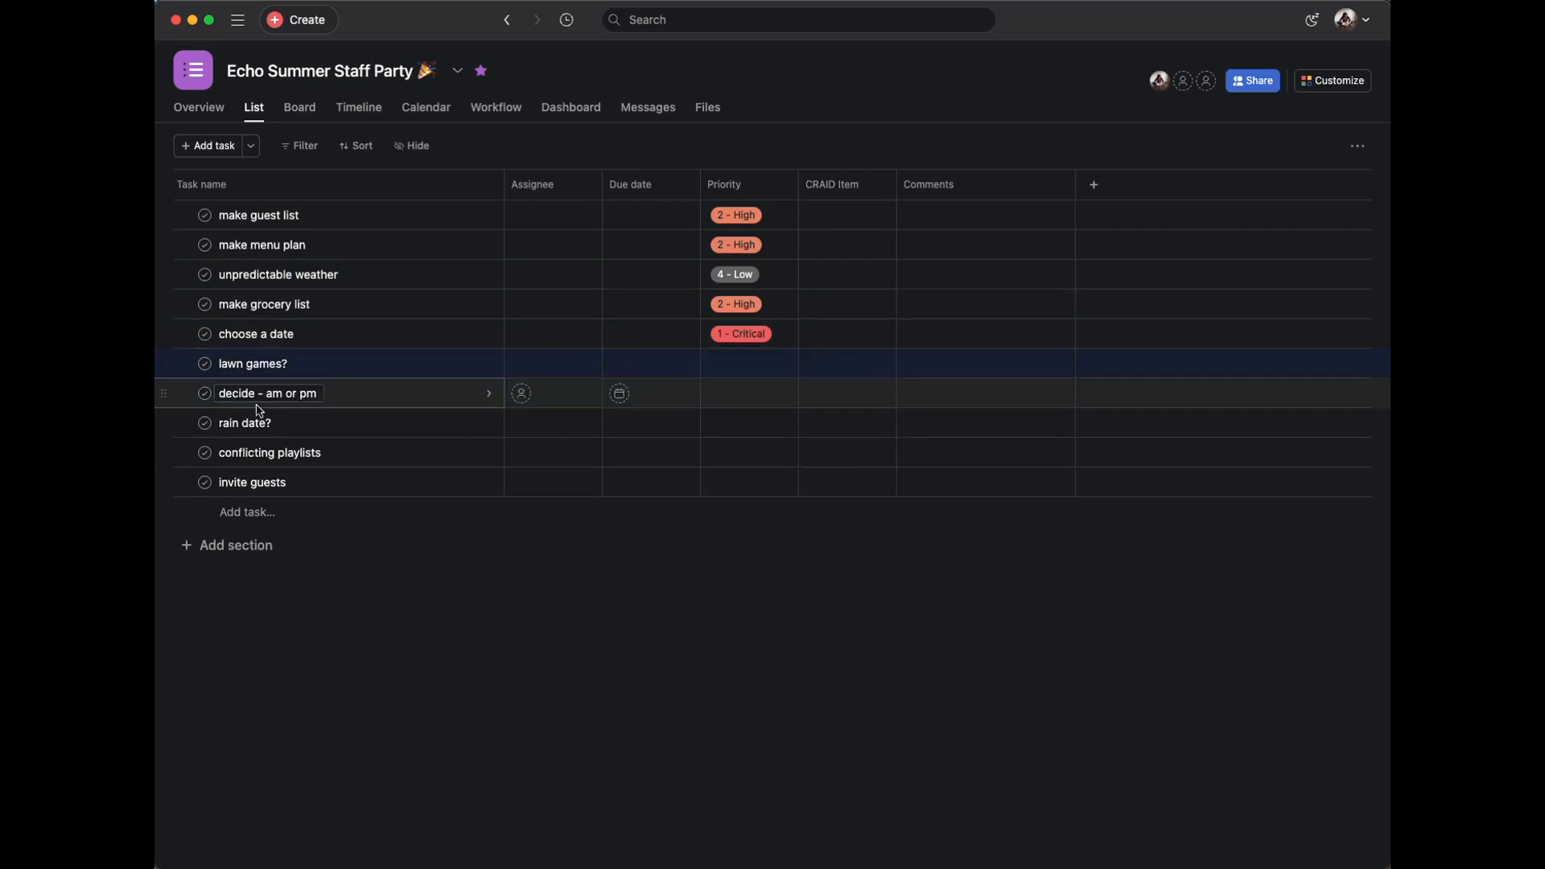
{"action": "left_click", "coordinate": [281, 482]}
{"action": "left_click", "coordinate": [369, 365], "text": "shift"}
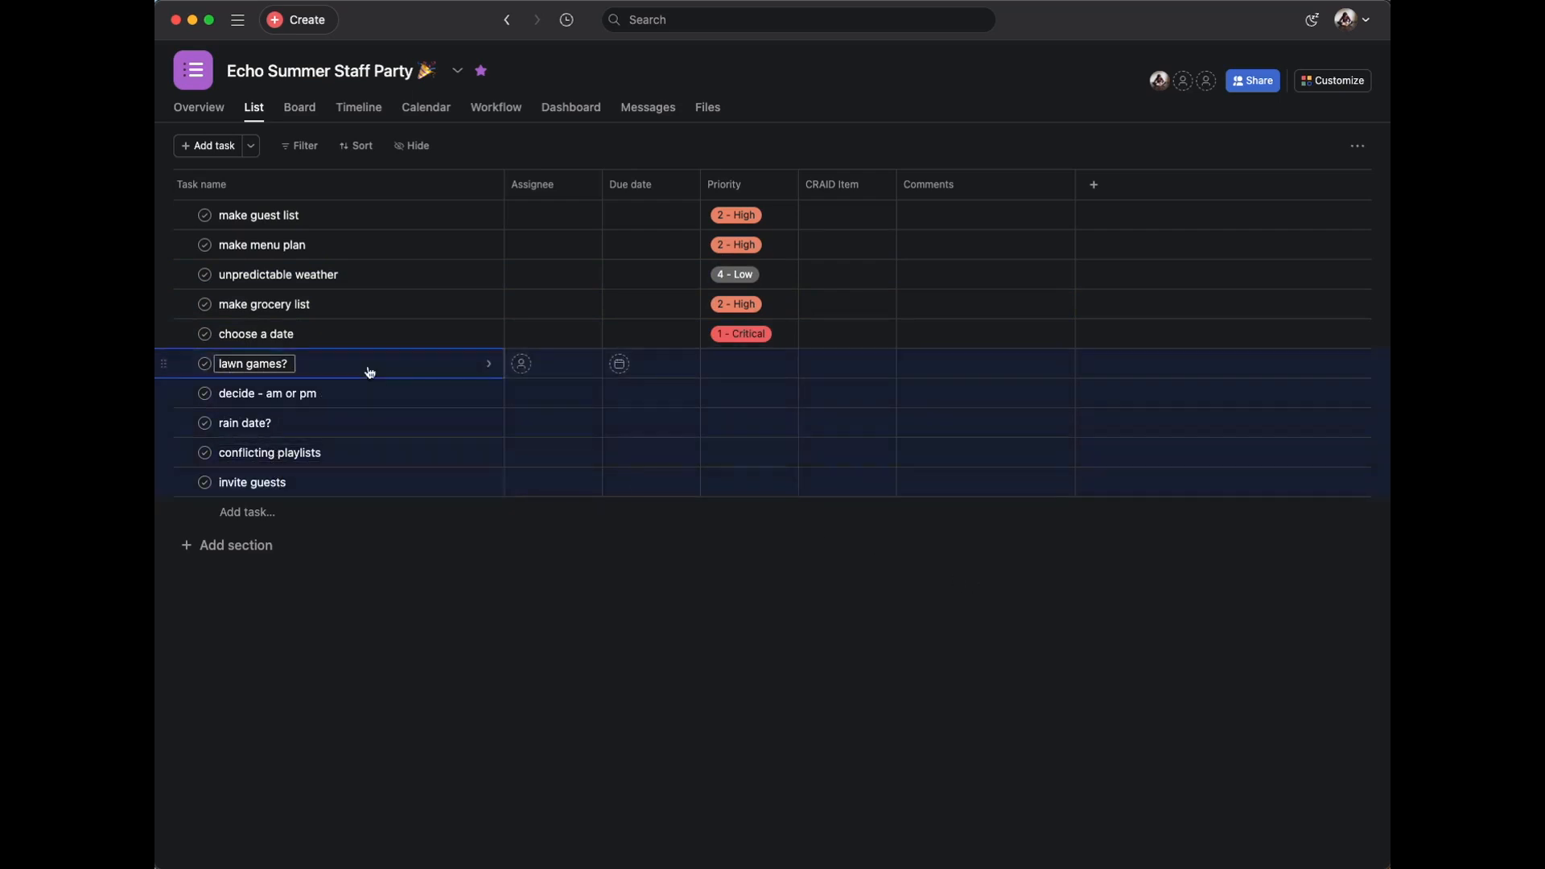
{"action": "left_click", "coordinate": [751, 362]}
{"action": "left_click", "coordinate": [999, 504]}
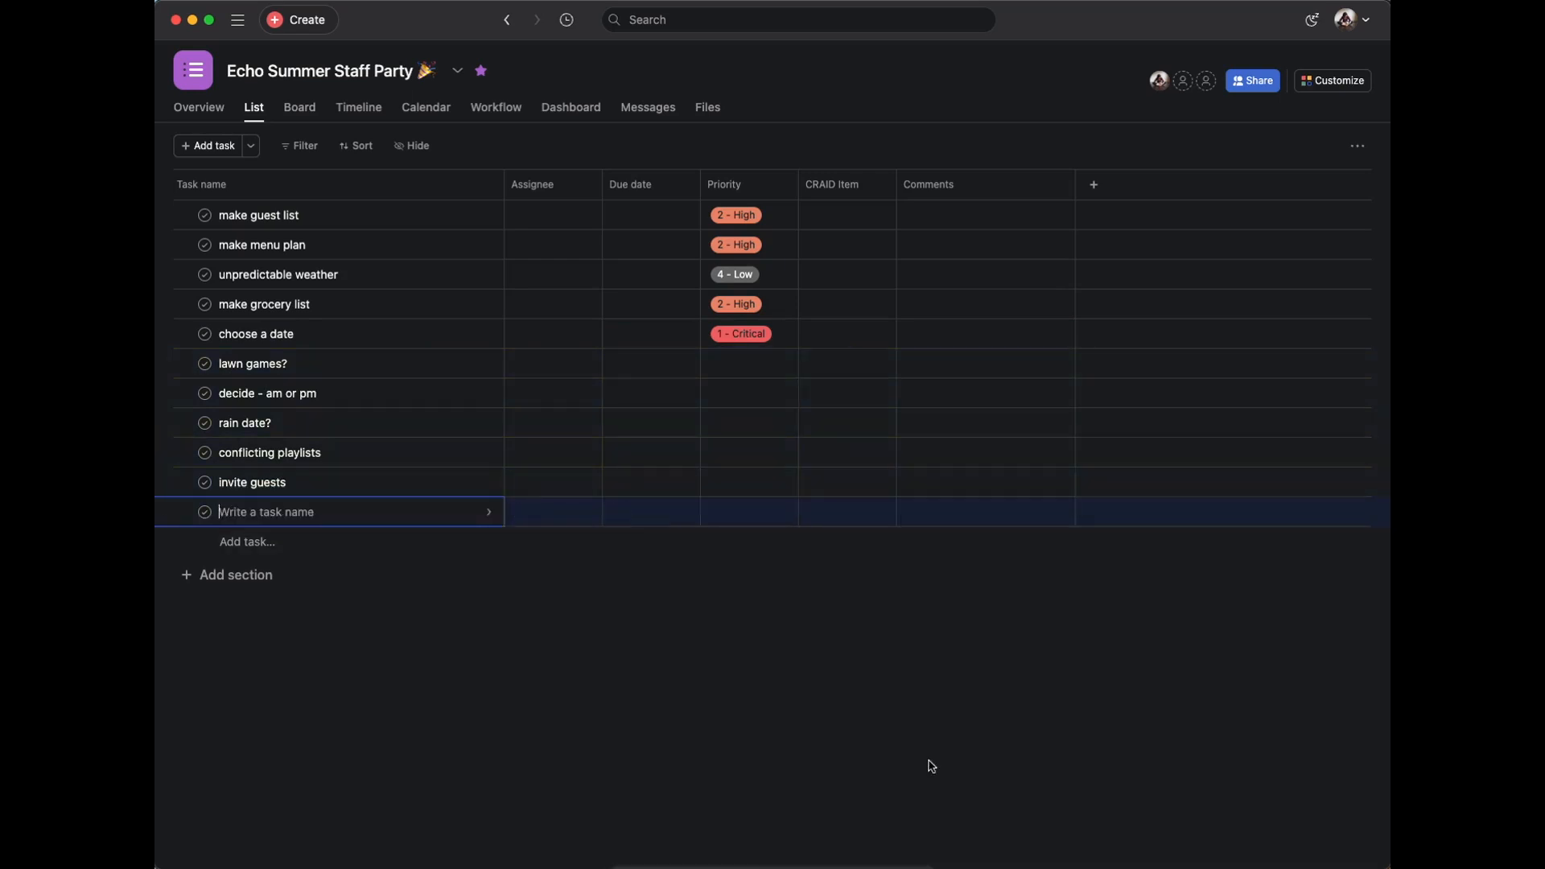
{"action": "left_click", "coordinate": [267, 487]}
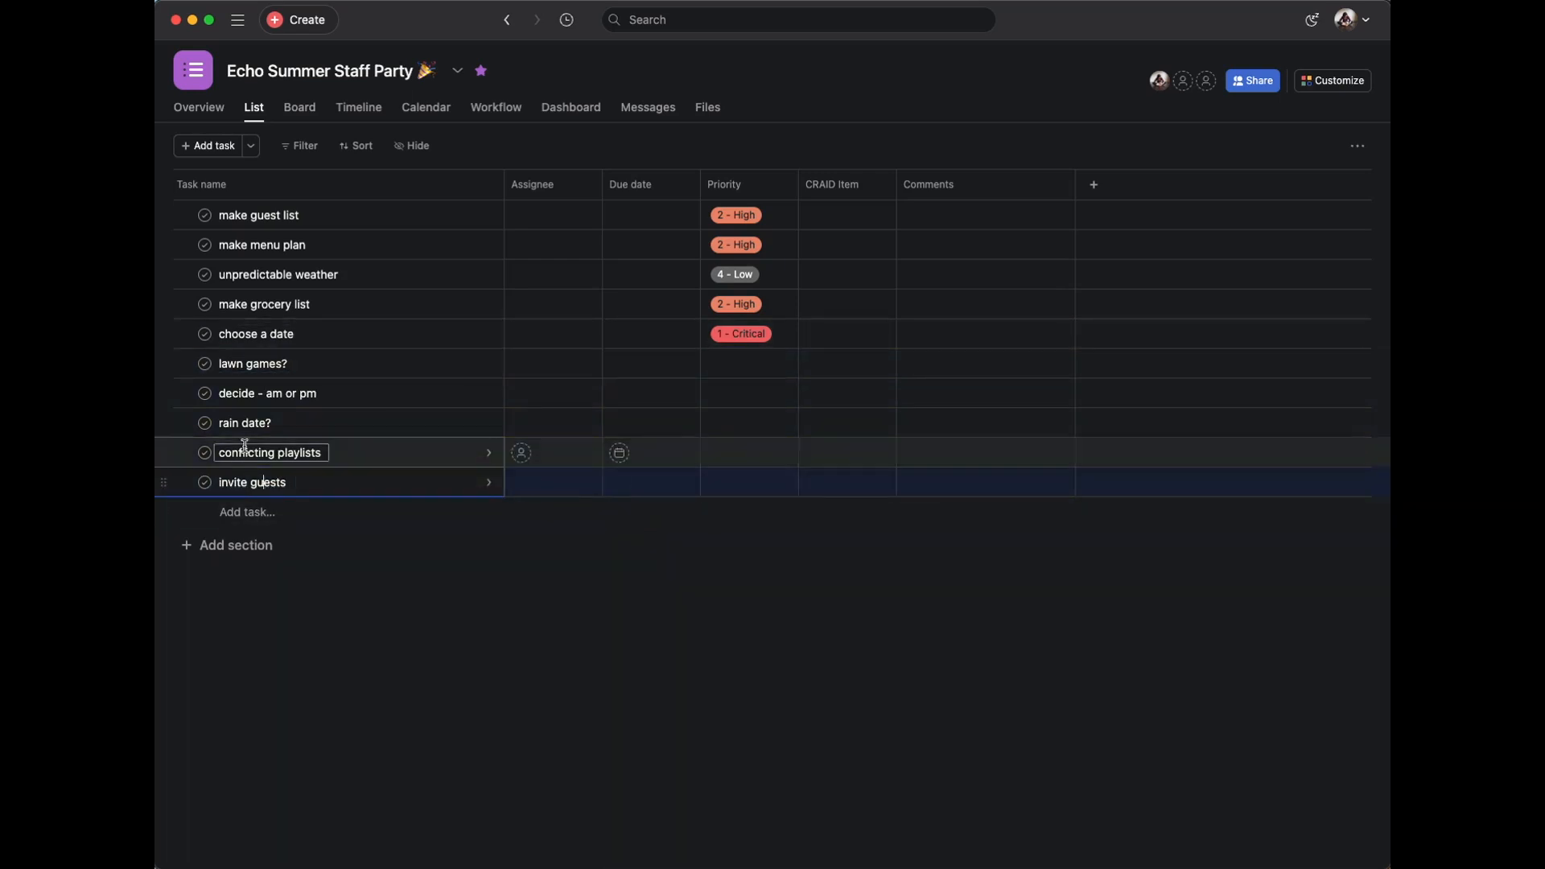
{"action": "left_click", "coordinate": [247, 363], "text": "shift"}
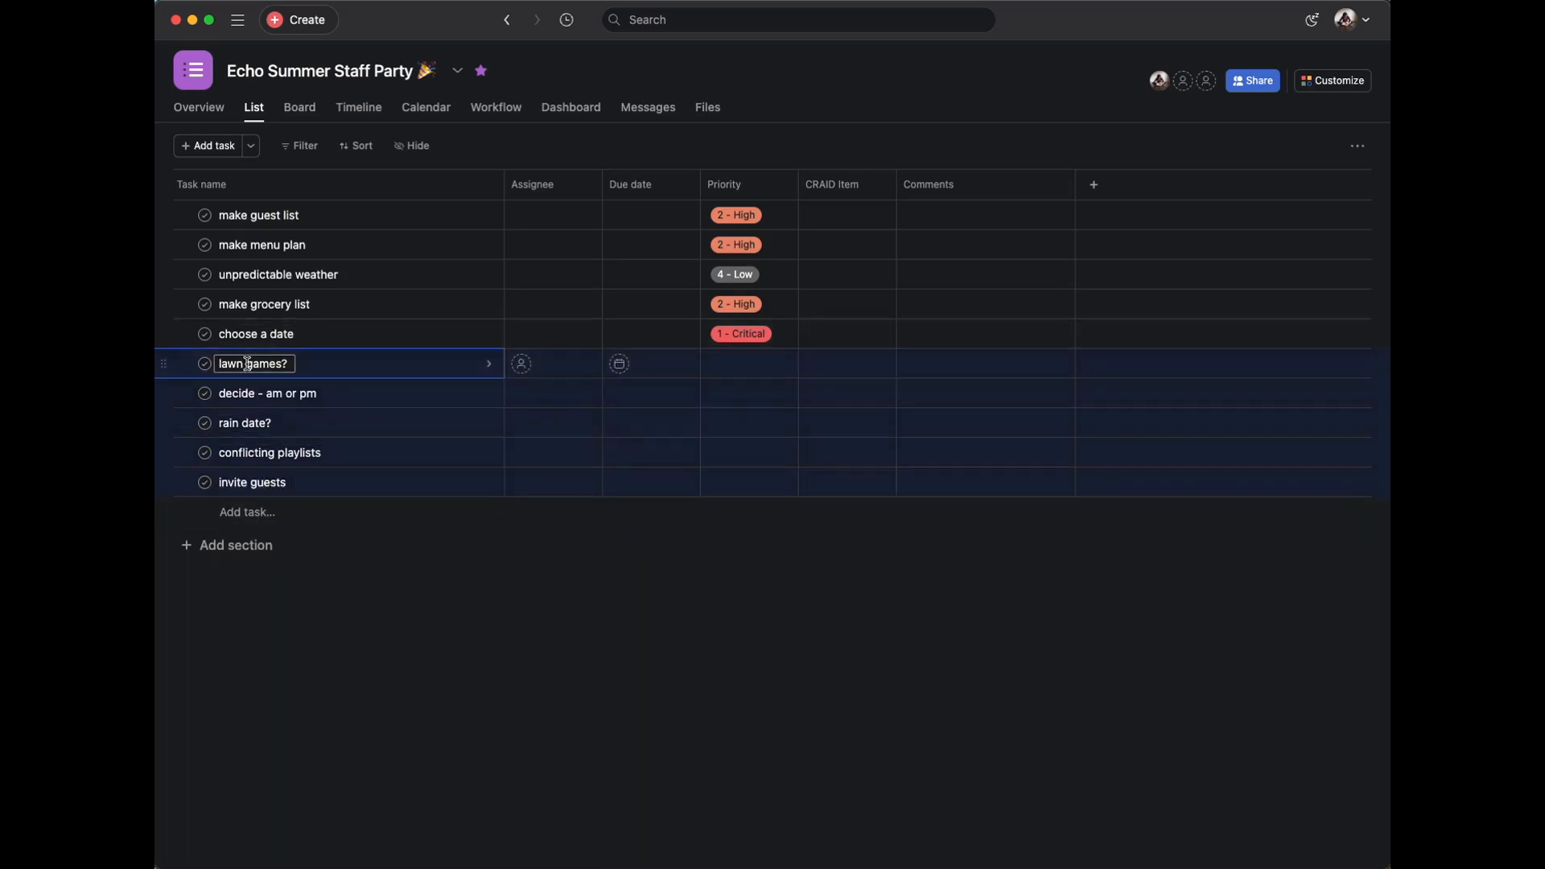
{"action": "left_click", "coordinate": [911, 590]}
Set the Priority of all tasks from lawn games? through invite guests to 4 - Low in one bulk edit.
{"action": "left_click", "coordinate": [242, 366]}
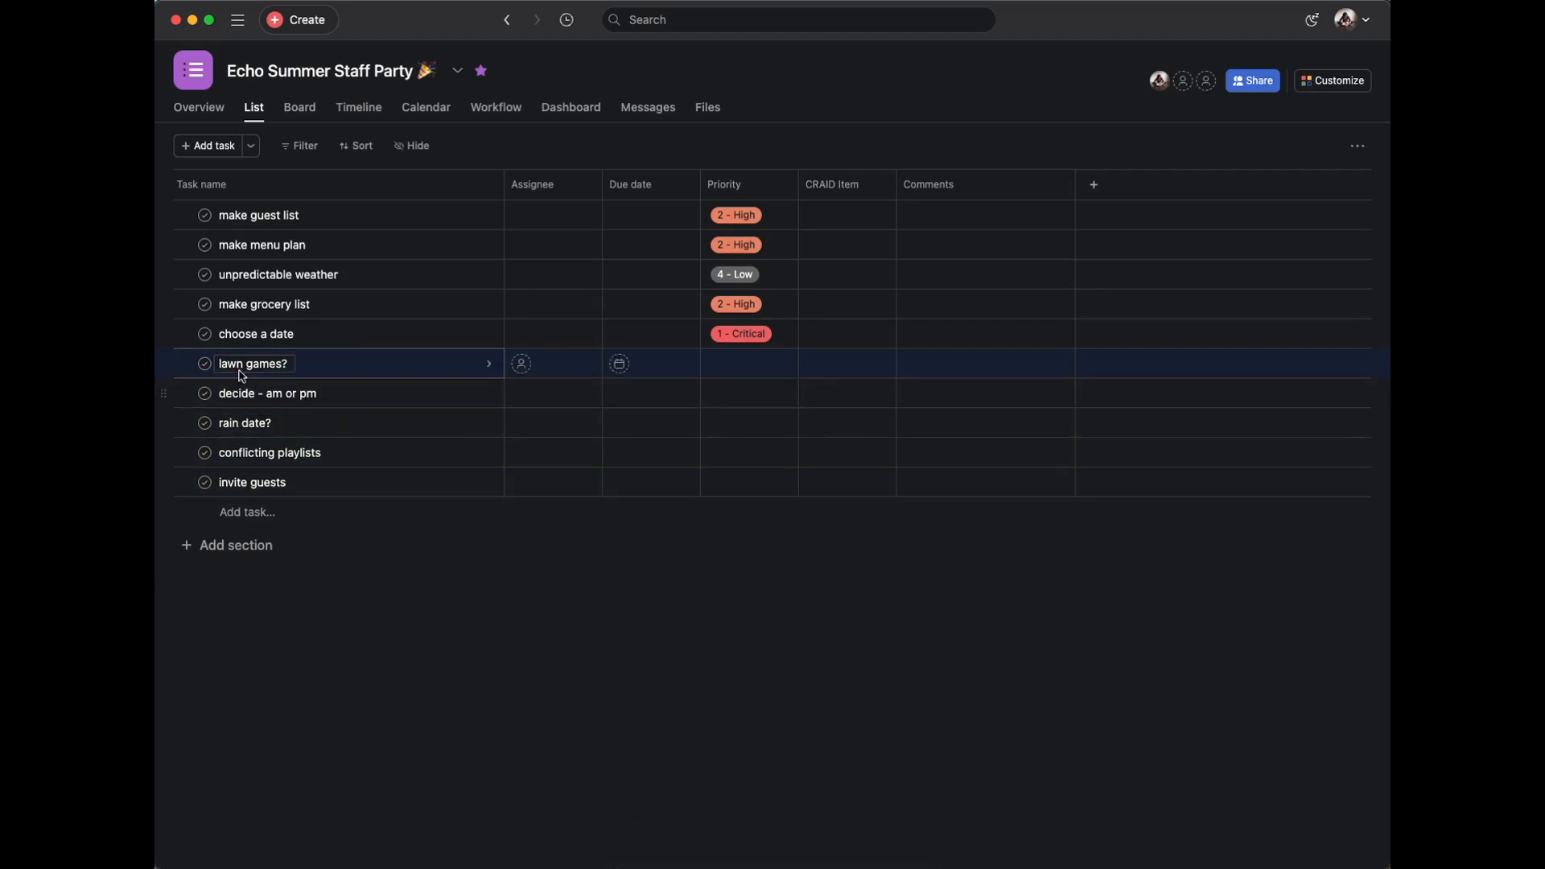
{"action": "left_click", "coordinate": [269, 483], "text": "shift"}
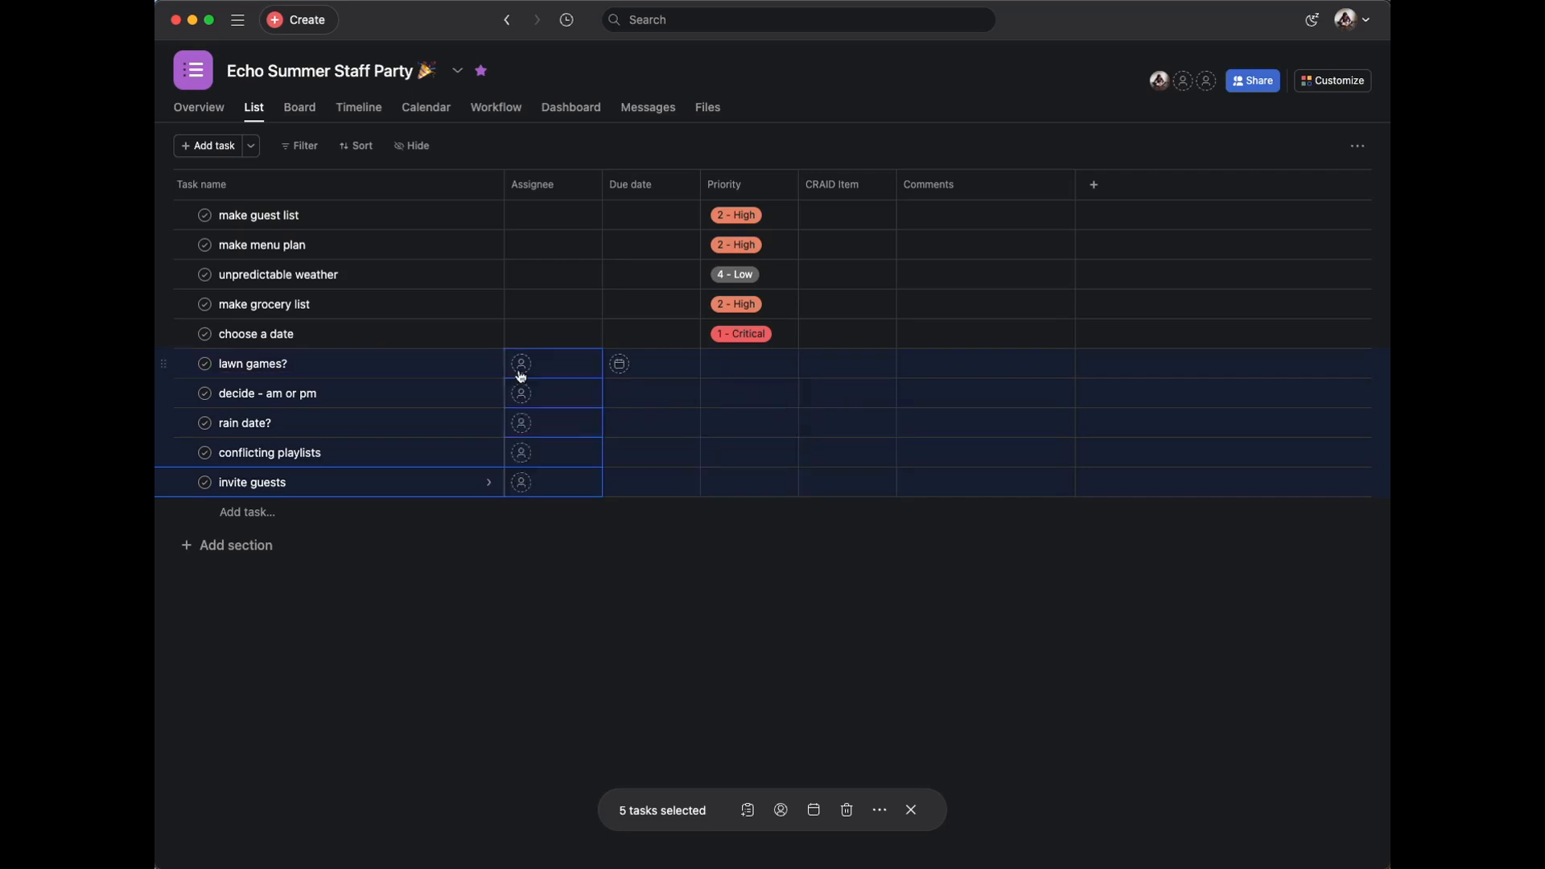
{"action": "left_click", "coordinate": [761, 364]}
{"action": "left_click", "coordinate": [776, 520]}
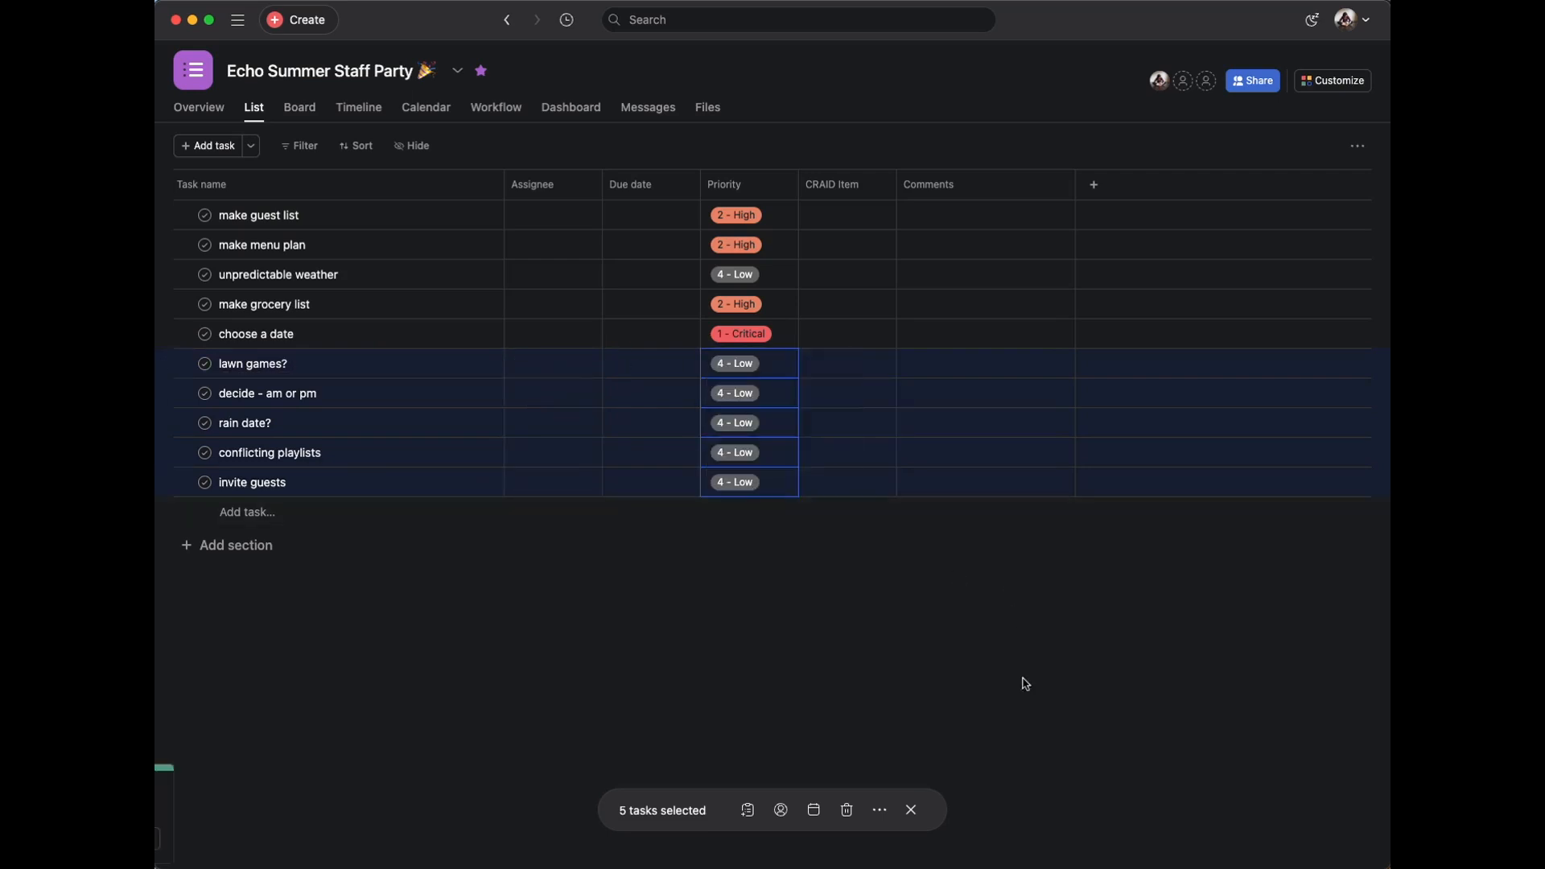
{"action": "left_click", "coordinate": [912, 811]}
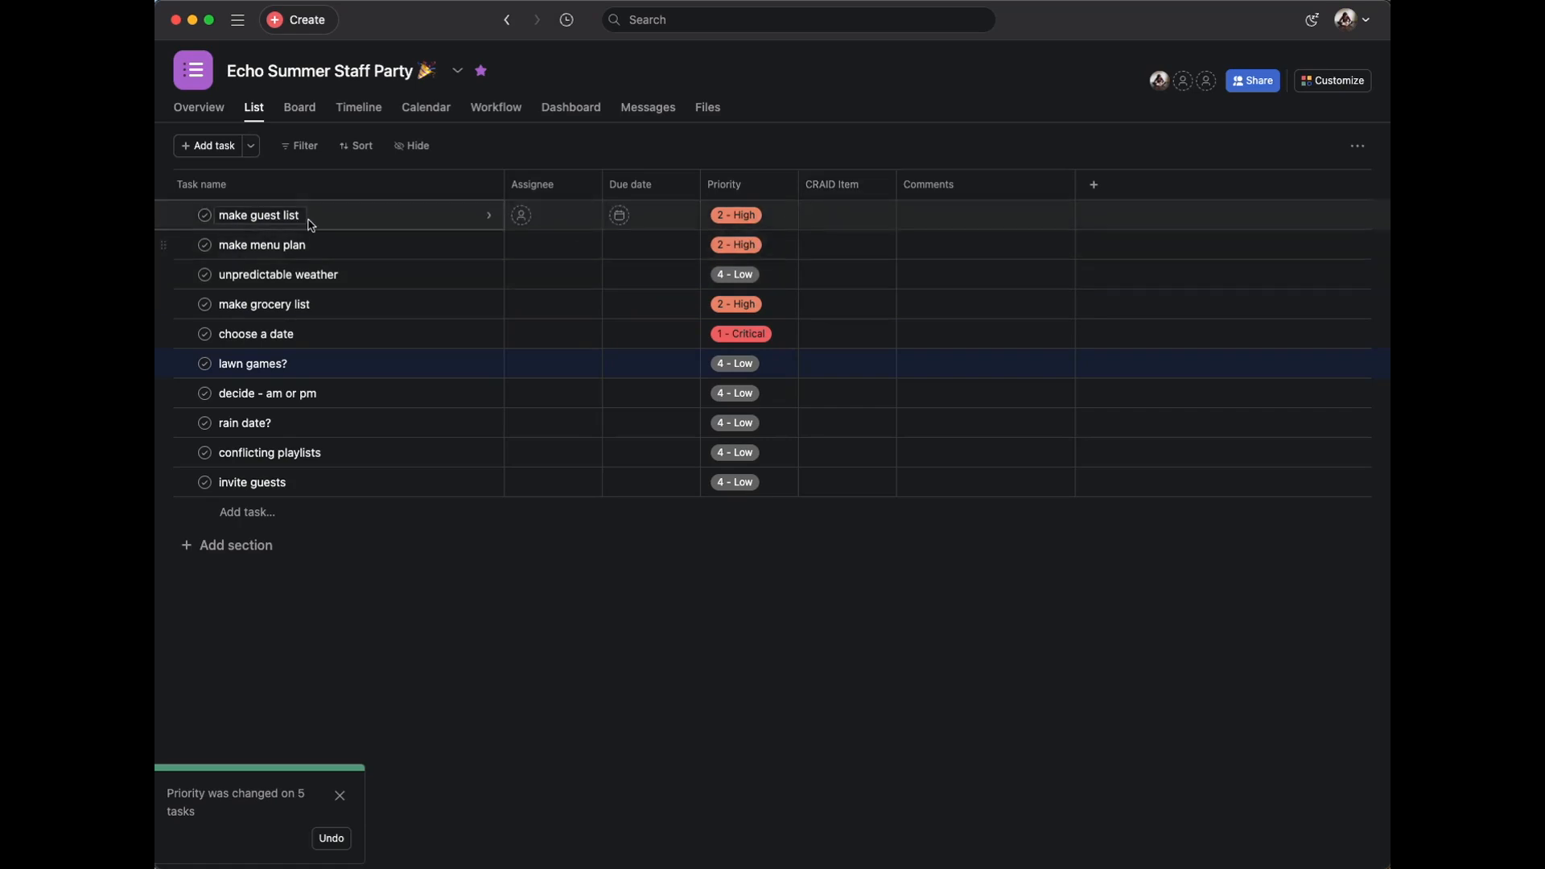
Set the CRAID Item of the make guest list and make menu plan tasks to Action.
{"action": "left_click", "coordinate": [885, 209]}
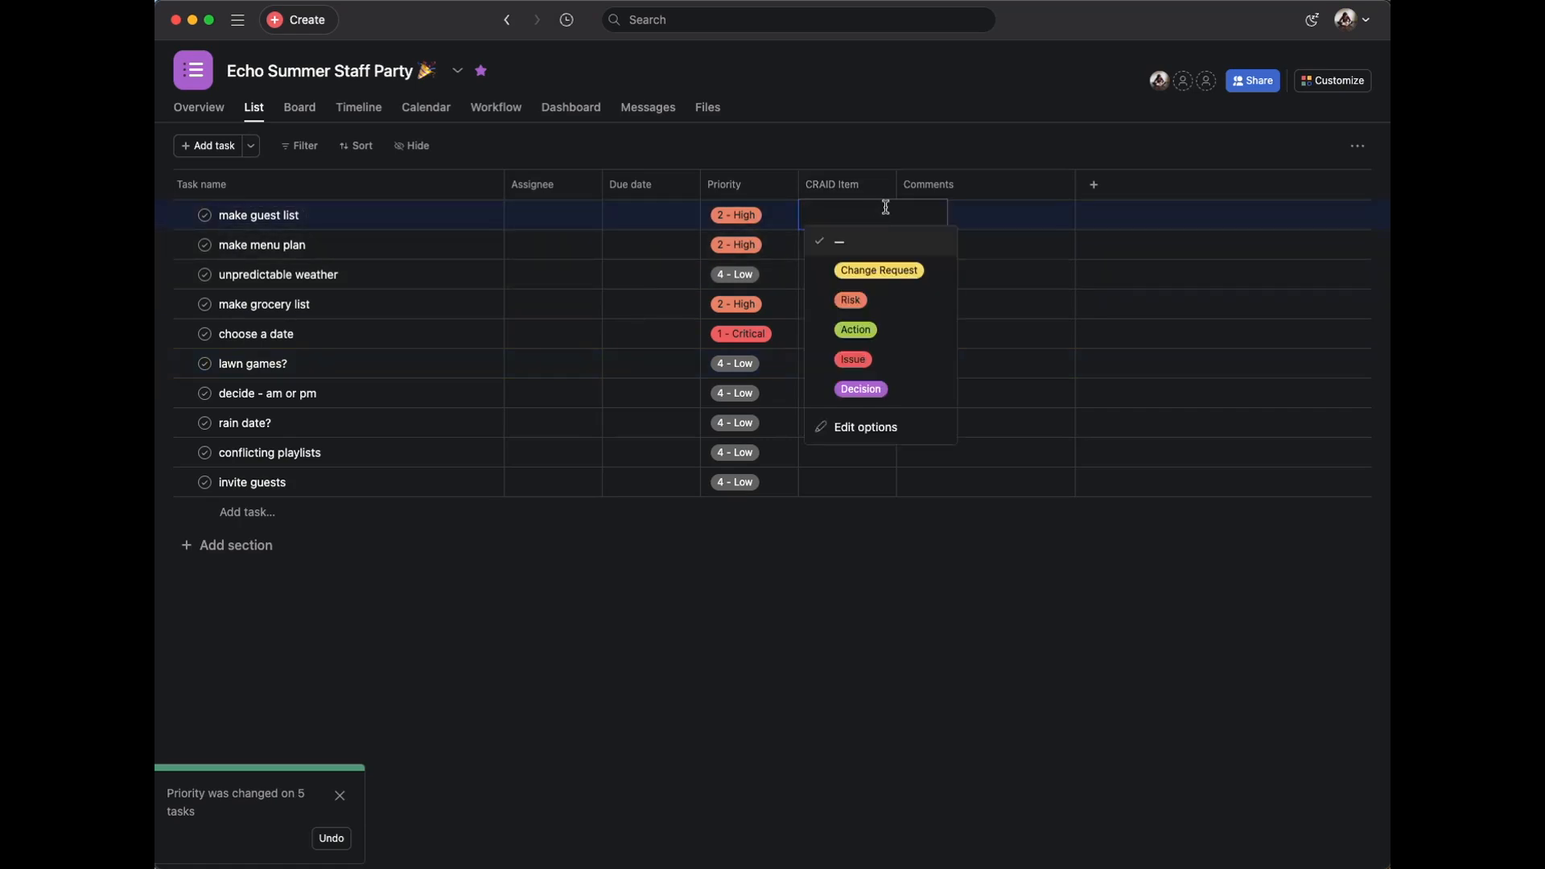
{"action": "type", "text": "a"}
{"action": "key", "text": "Return"}
{"action": "left_click", "coordinate": [845, 244]}
{"action": "type", "text": "a"}
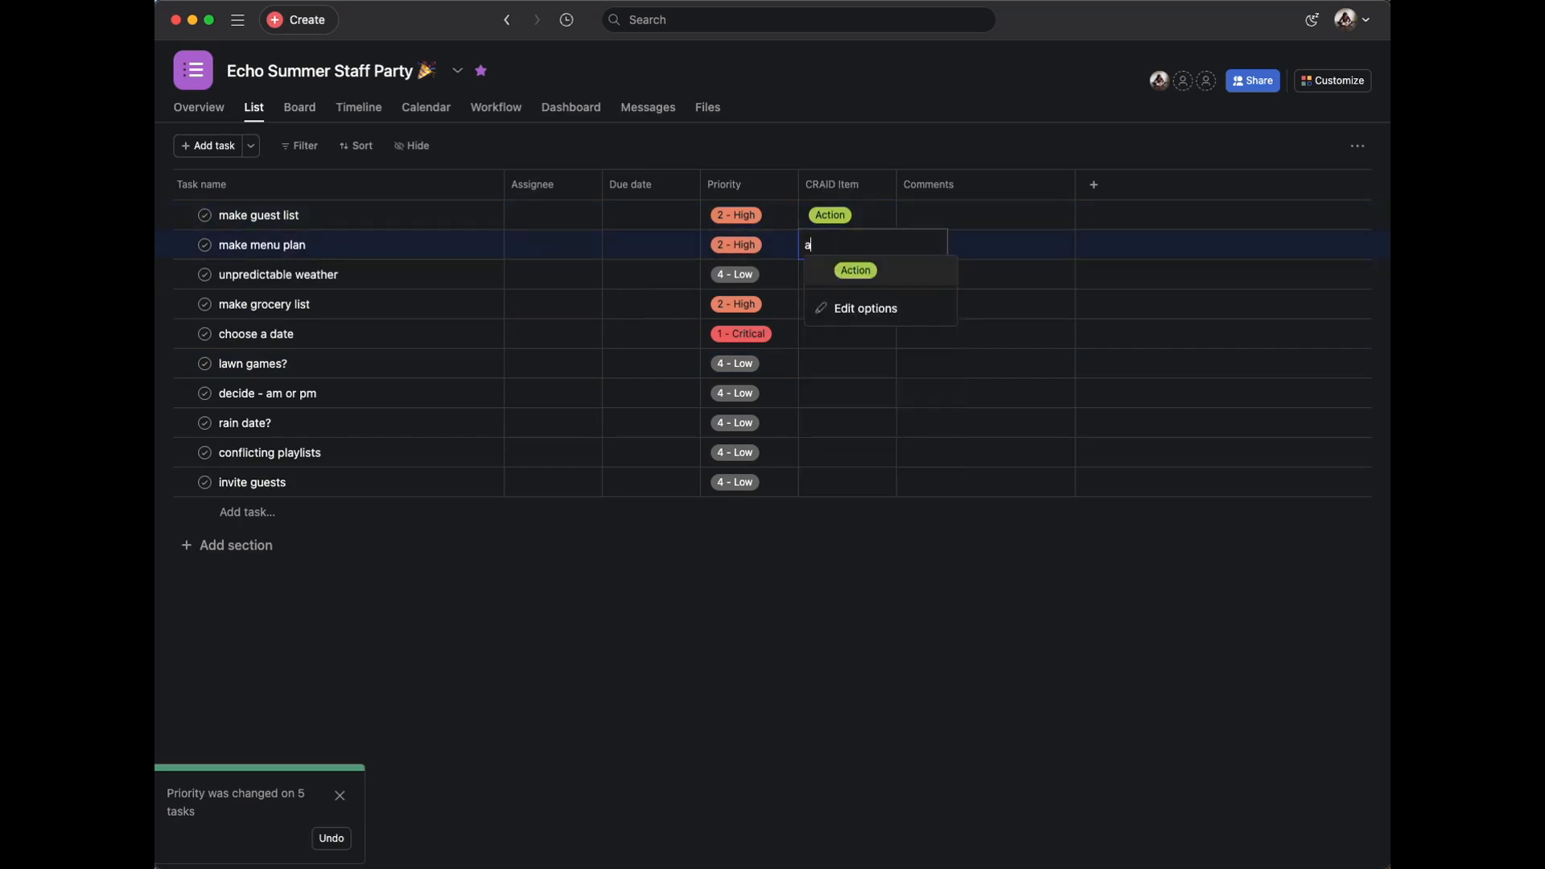
{"action": "key", "text": "Return"}
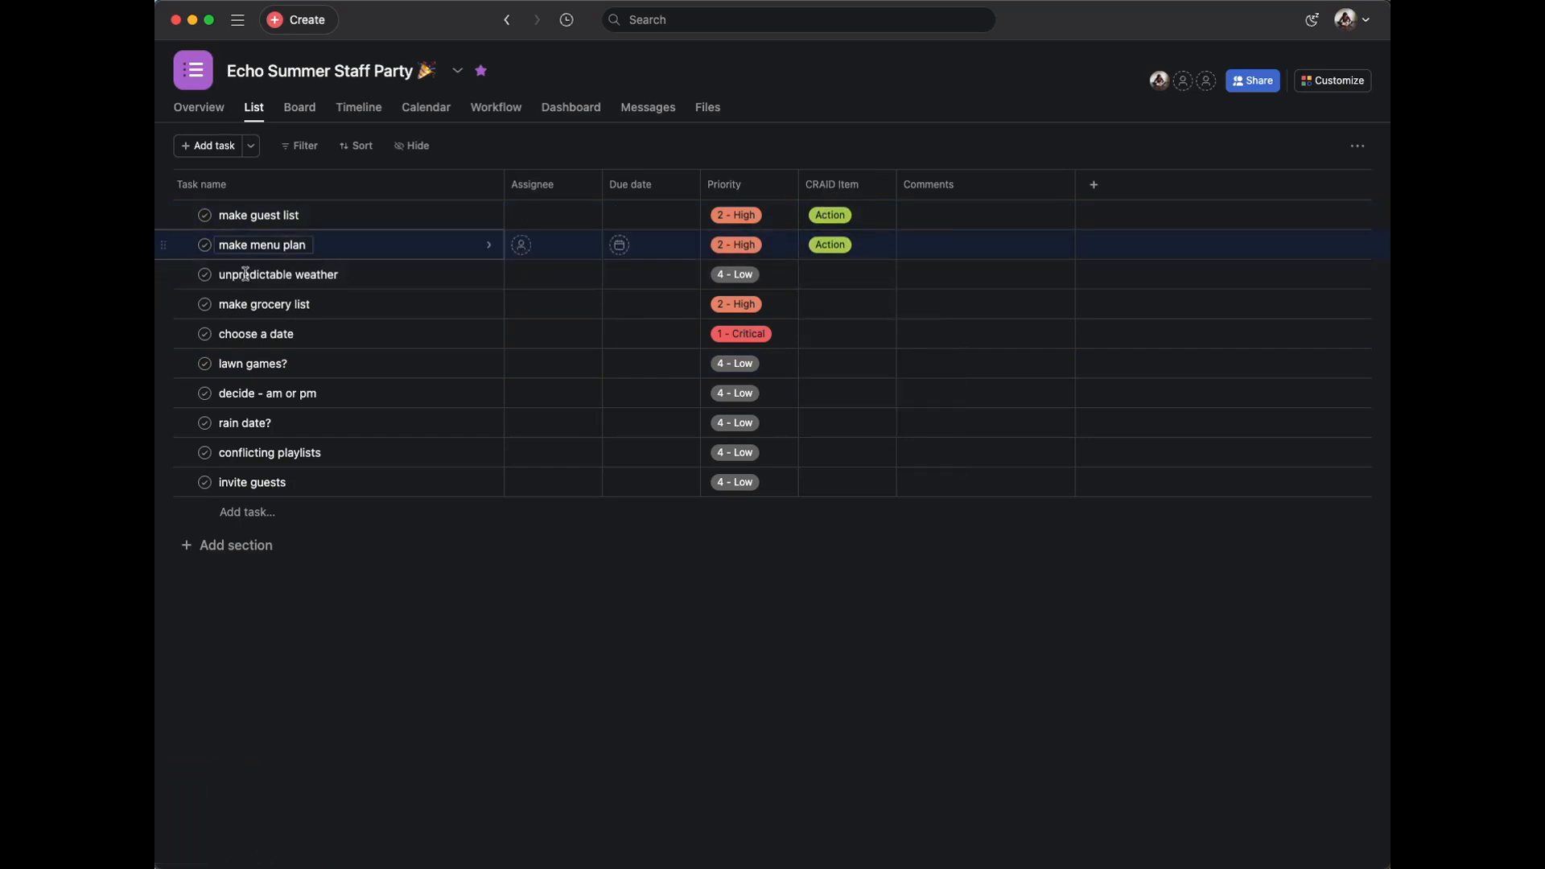
Set the CRAID Item of unpredictable weather to Risk and of make grocery list to Action.
{"action": "left_click", "coordinate": [845, 276]}
{"action": "type", "text": "r"}
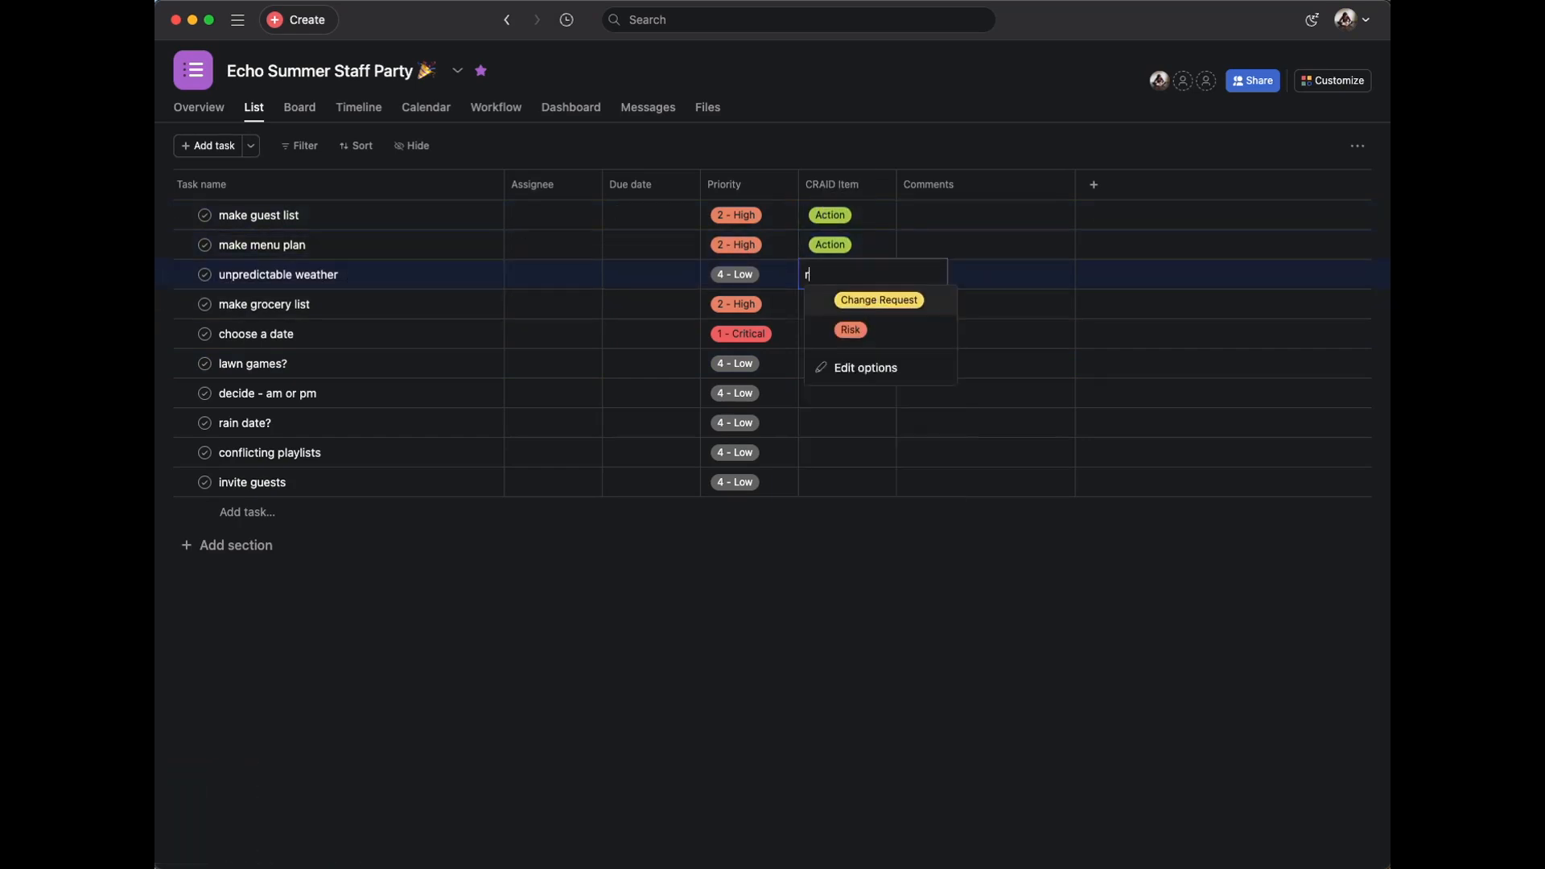
{"action": "type", "text": "y li"}
{"action": "left_click", "coordinate": [849, 298]}
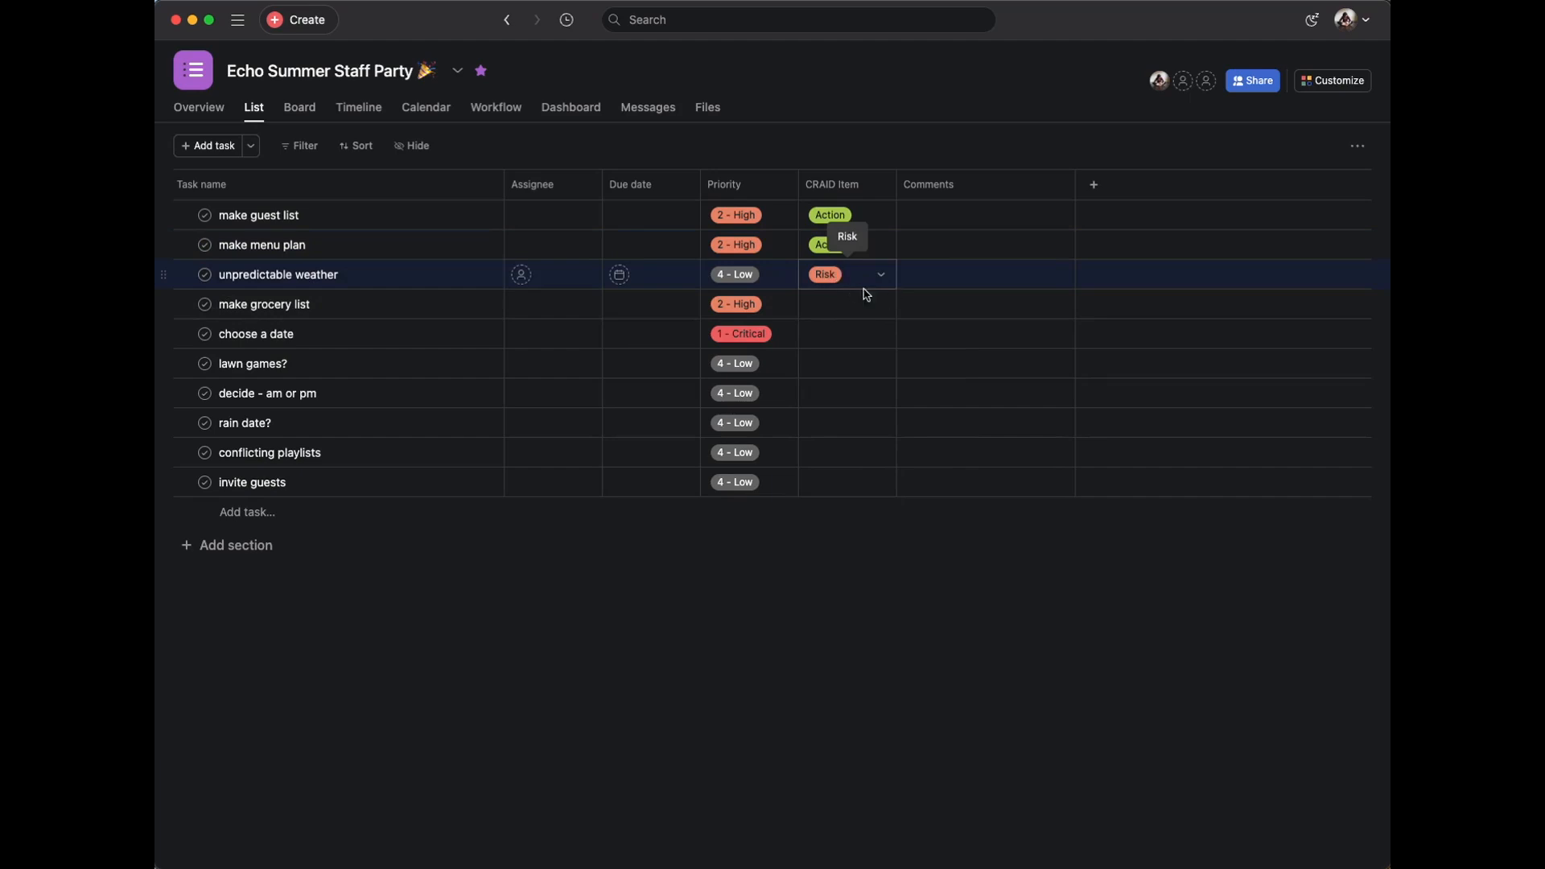
{"action": "left_click", "coordinate": [869, 321]}
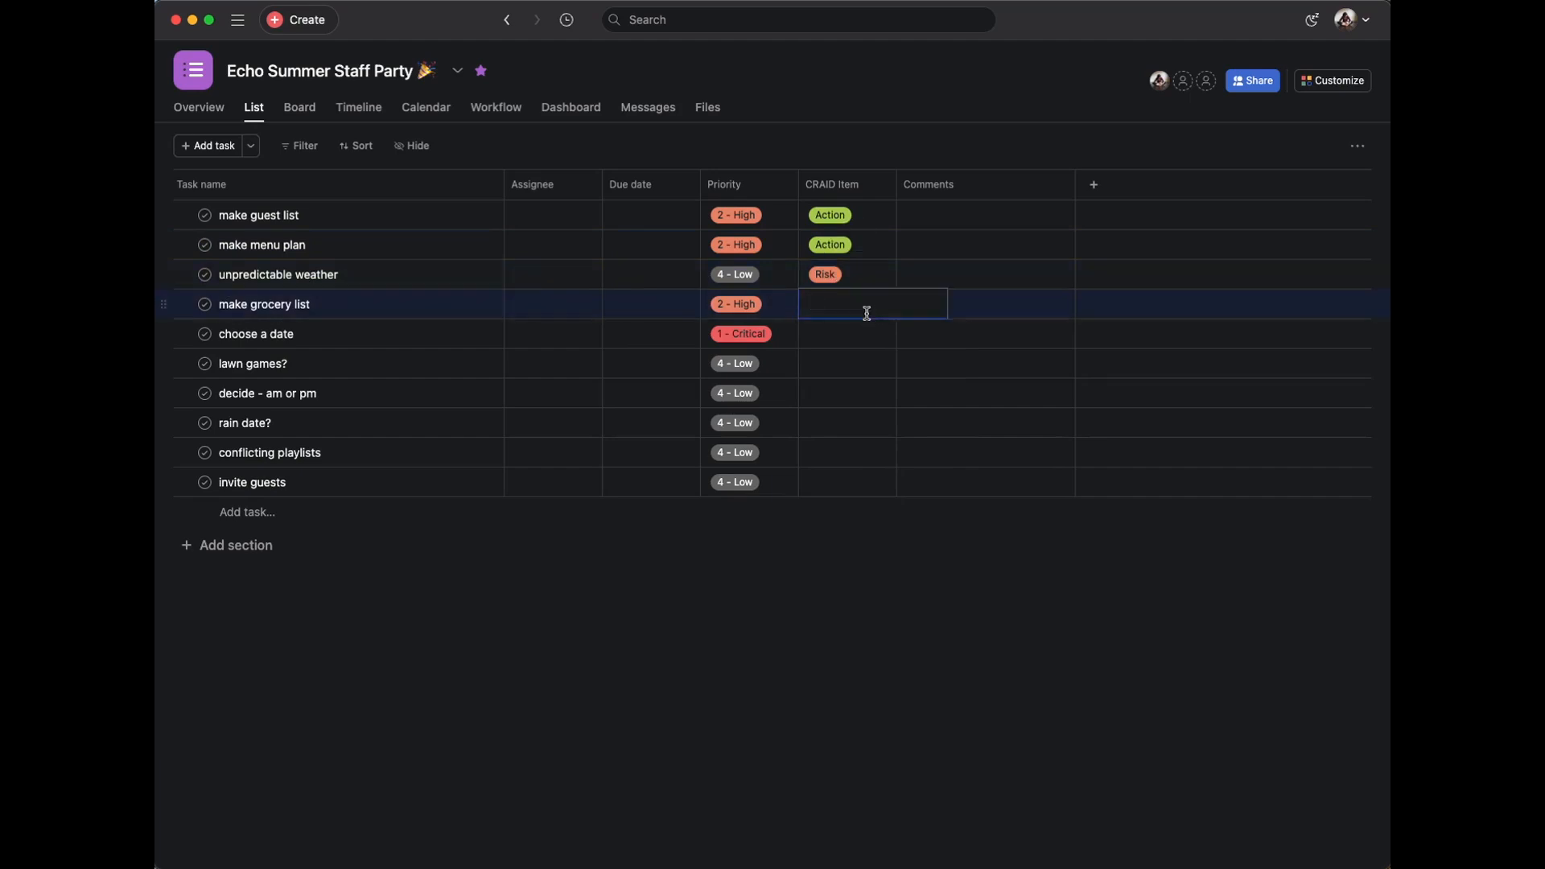
{"action": "type", "text": "ac"}
{"action": "left_click", "coordinate": [866, 325]}
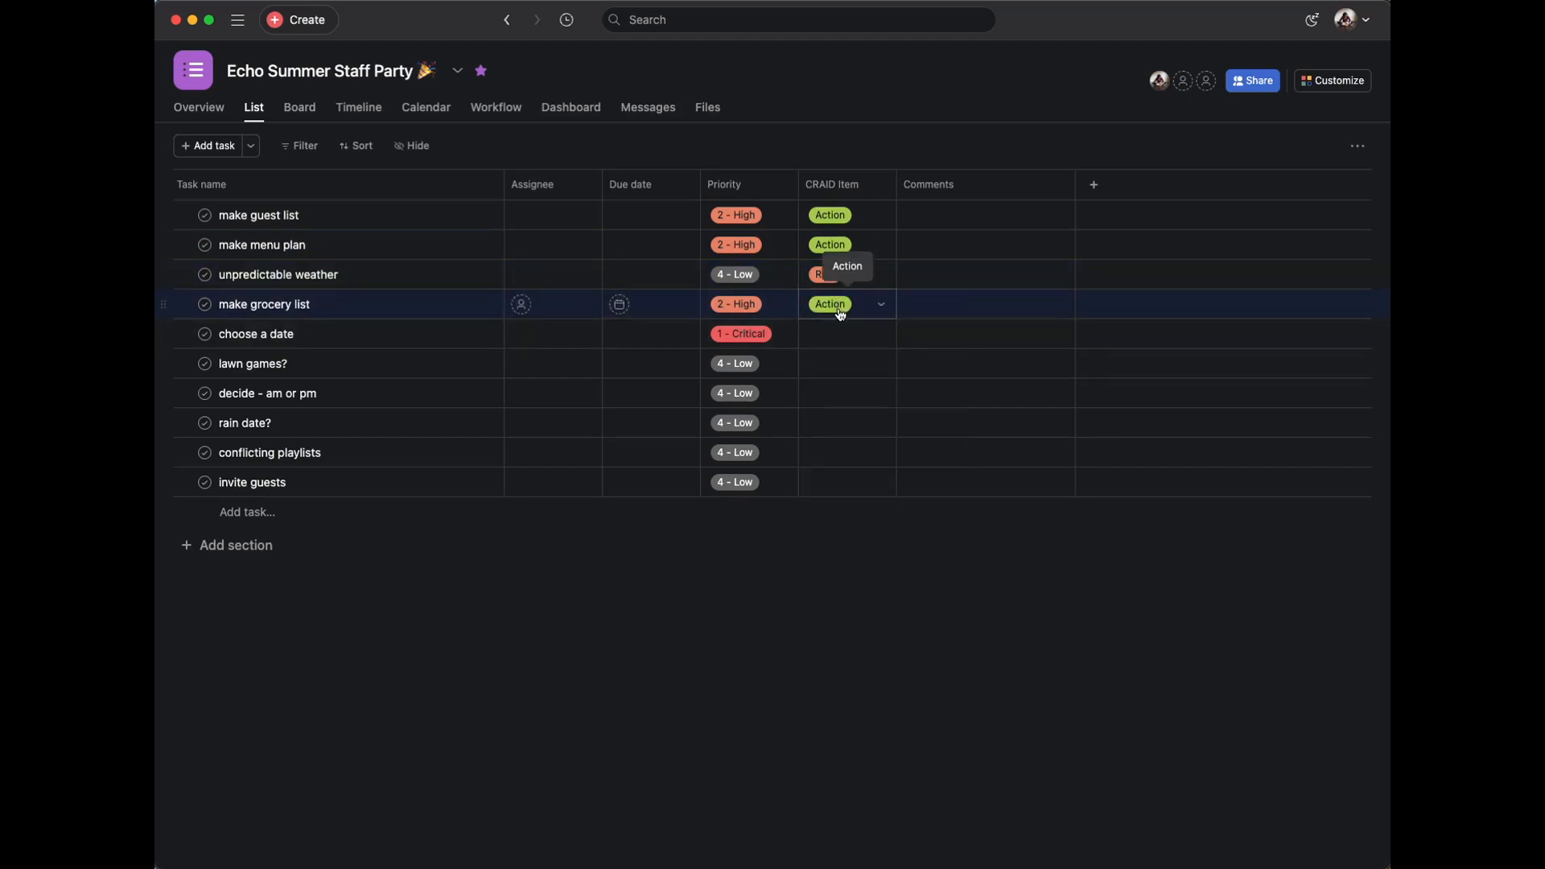
Set the CRAID Item of the choose a date task to Action.
{"action": "left_click", "coordinate": [839, 331]}
{"action": "type", "text": "ac"}
{"action": "key", "text": "BackSpace"}
{"action": "key", "text": "BackSpace"}
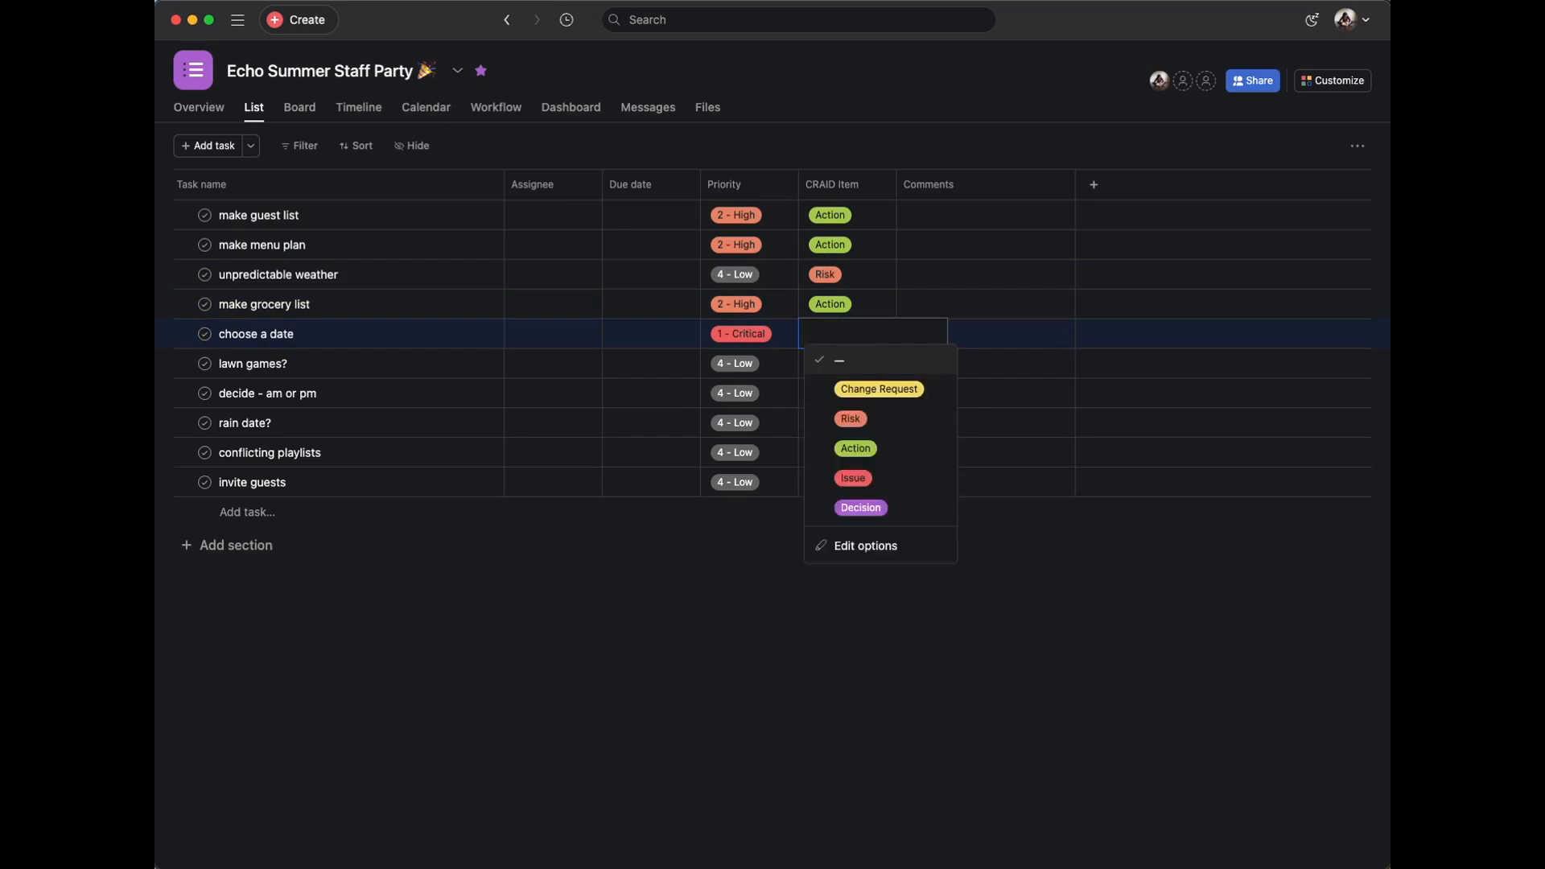
{"action": "type", "text": "dec"}
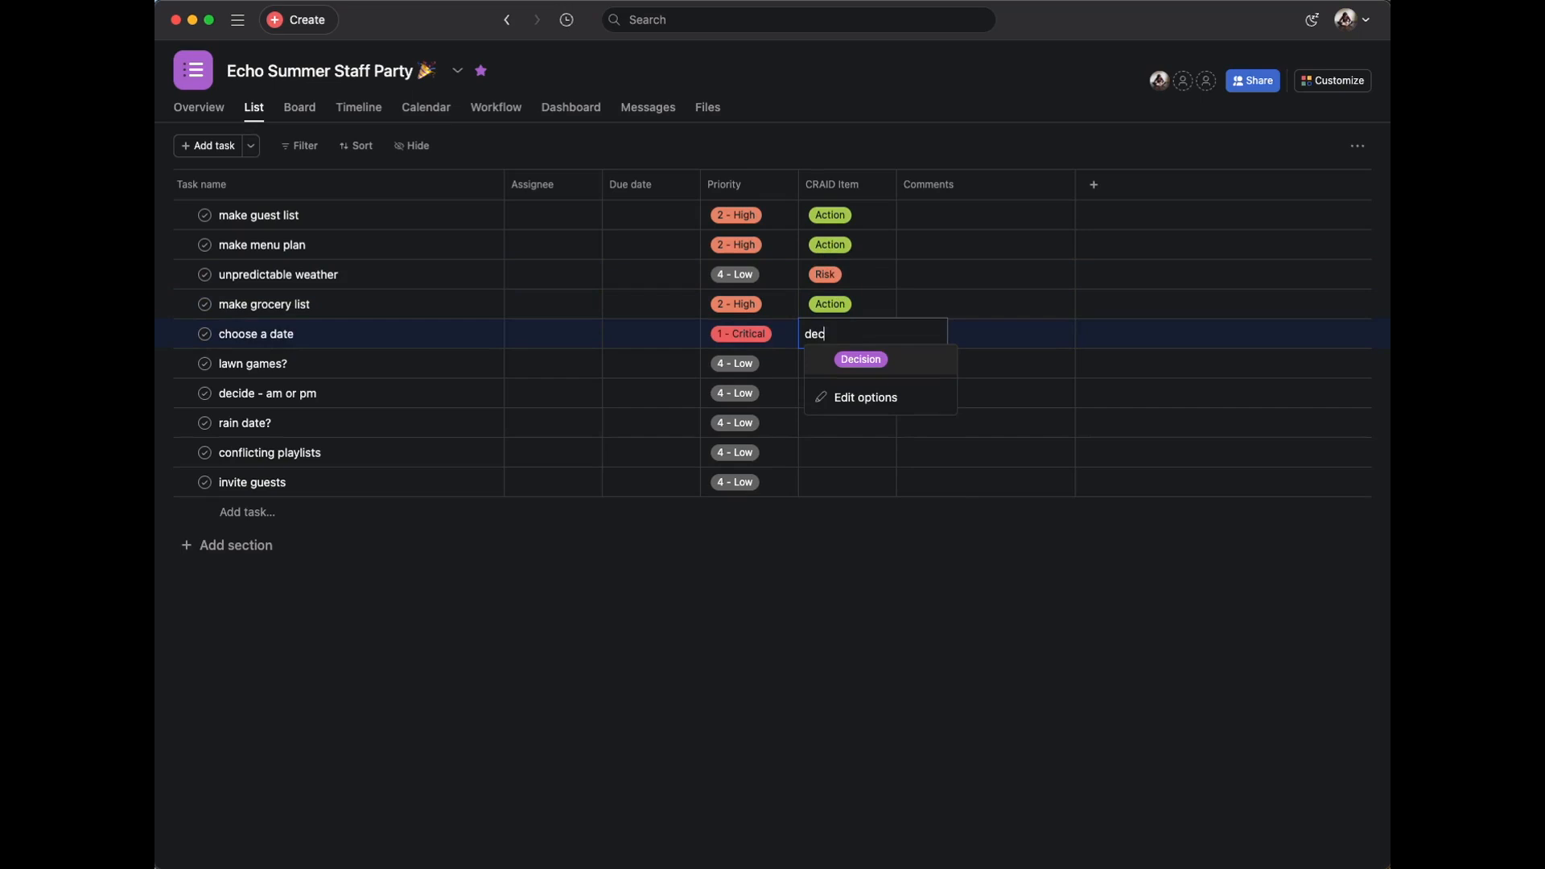
{"action": "key", "text": "BackSpace"}
{"action": "type", "text": "ac"}
{"action": "key", "text": "Return"}
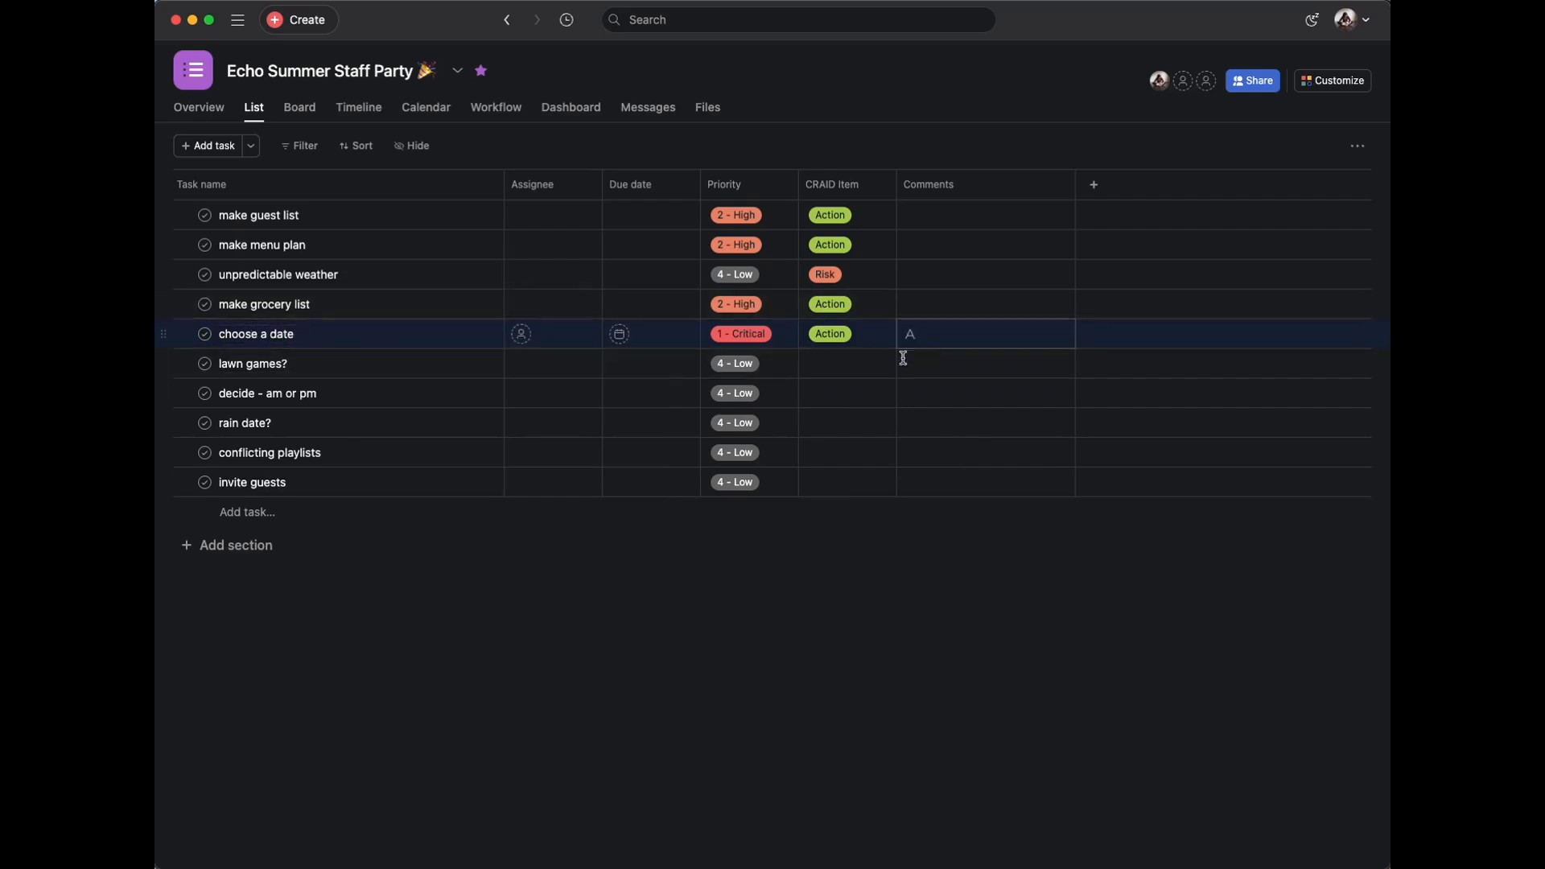
Set the CRAID Item of the lawn games? task to Decision.
{"action": "left_click", "coordinate": [846, 366]}
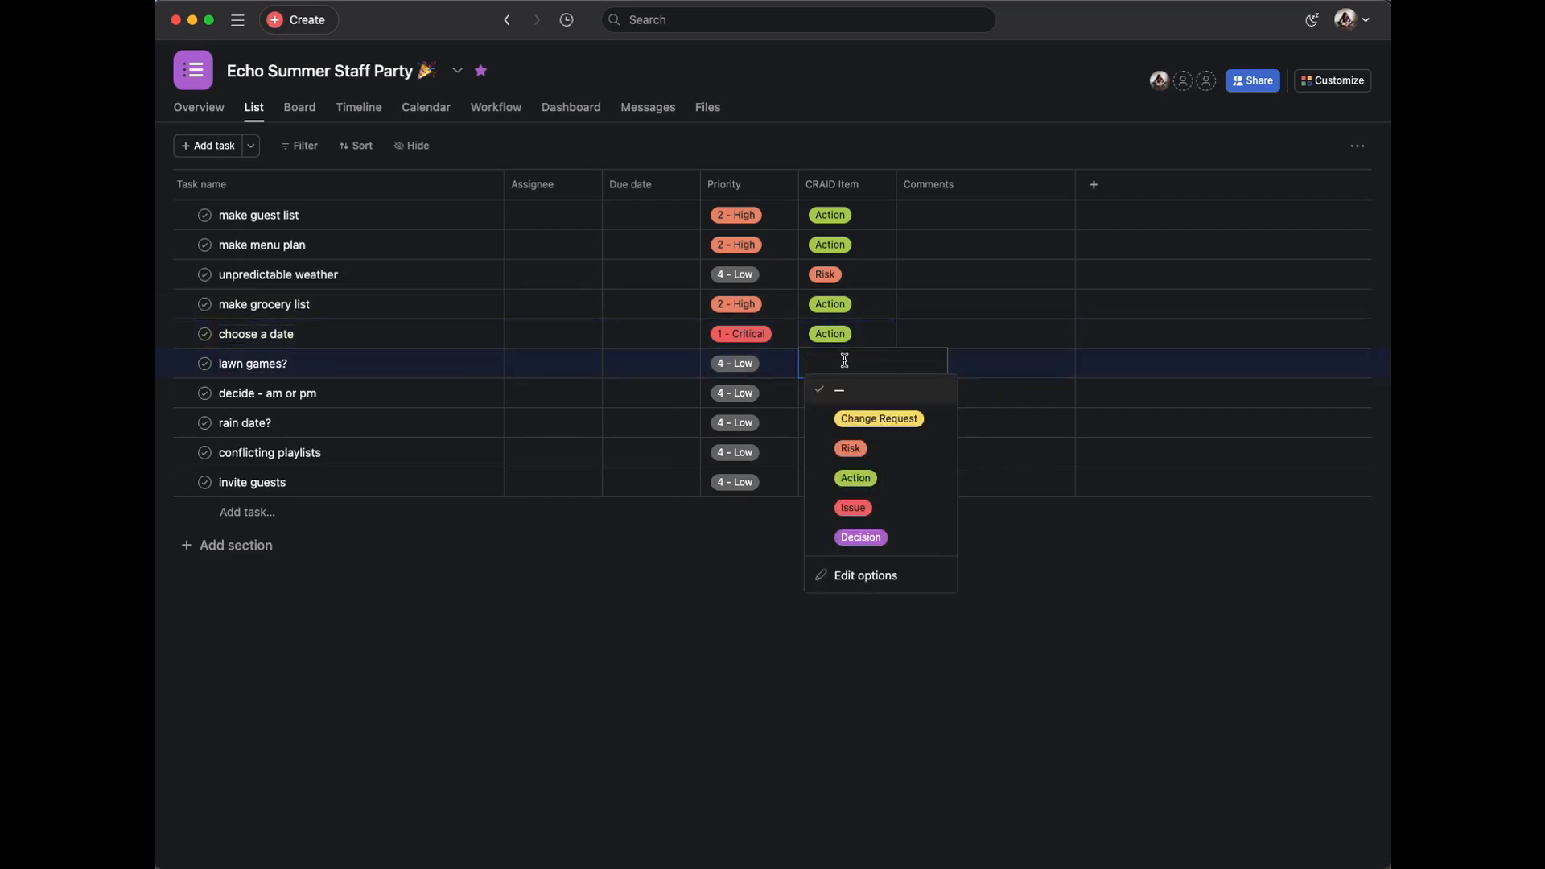
{"action": "type", "text": "dec"}
{"action": "key", "text": "Return"}
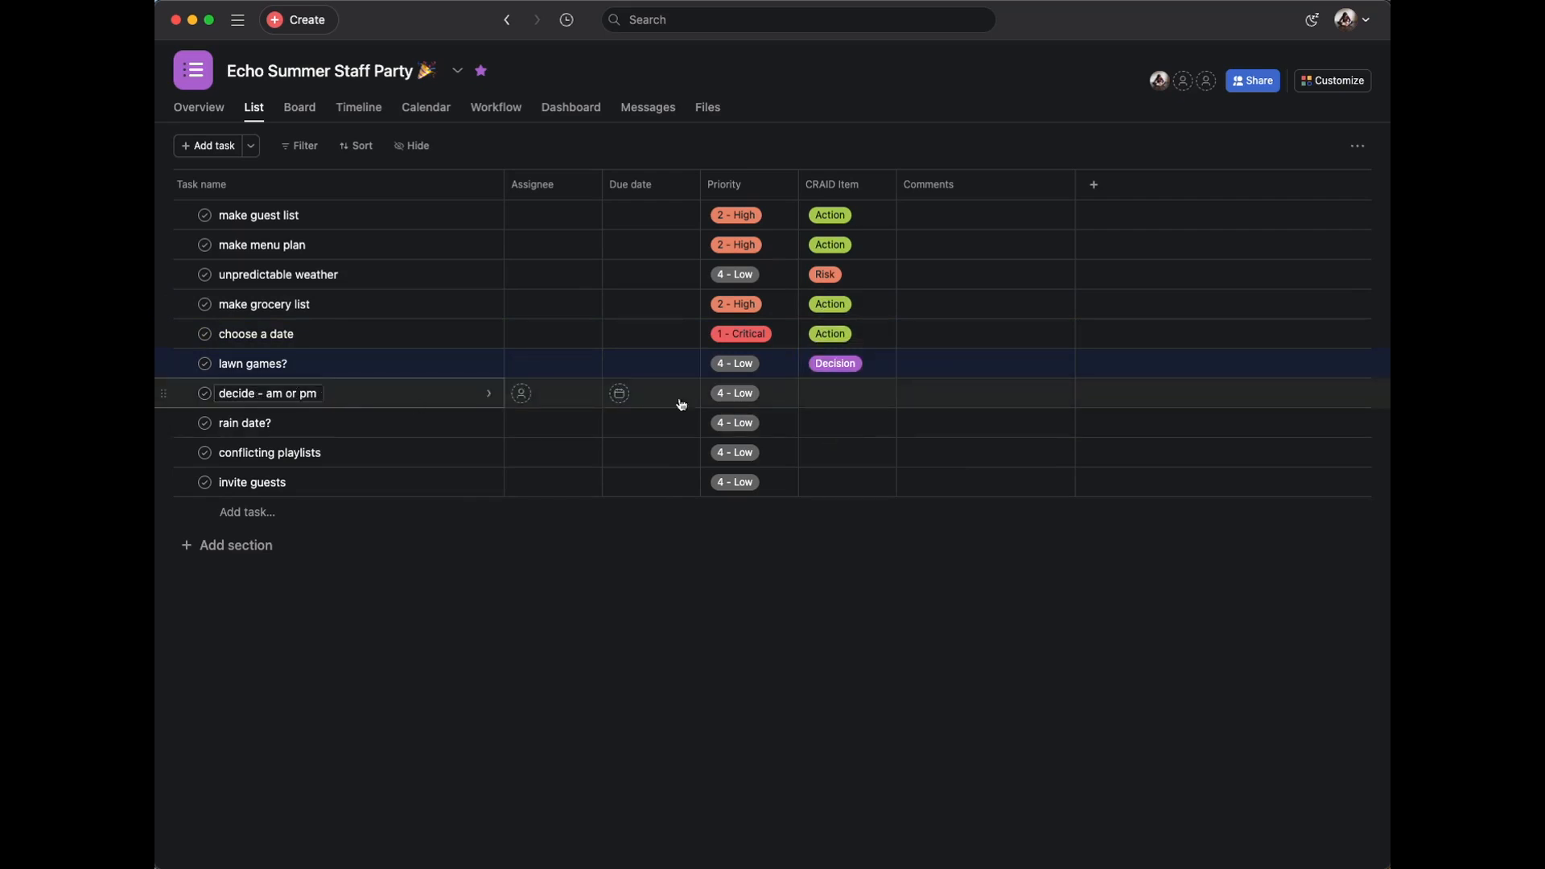
Set the CRAID Item of the decide - am or pm and rain date? tasks to Decision.
{"action": "left_click", "coordinate": [829, 398]}
{"action": "type", "text": "dec"}
{"action": "key", "text": "Return"}
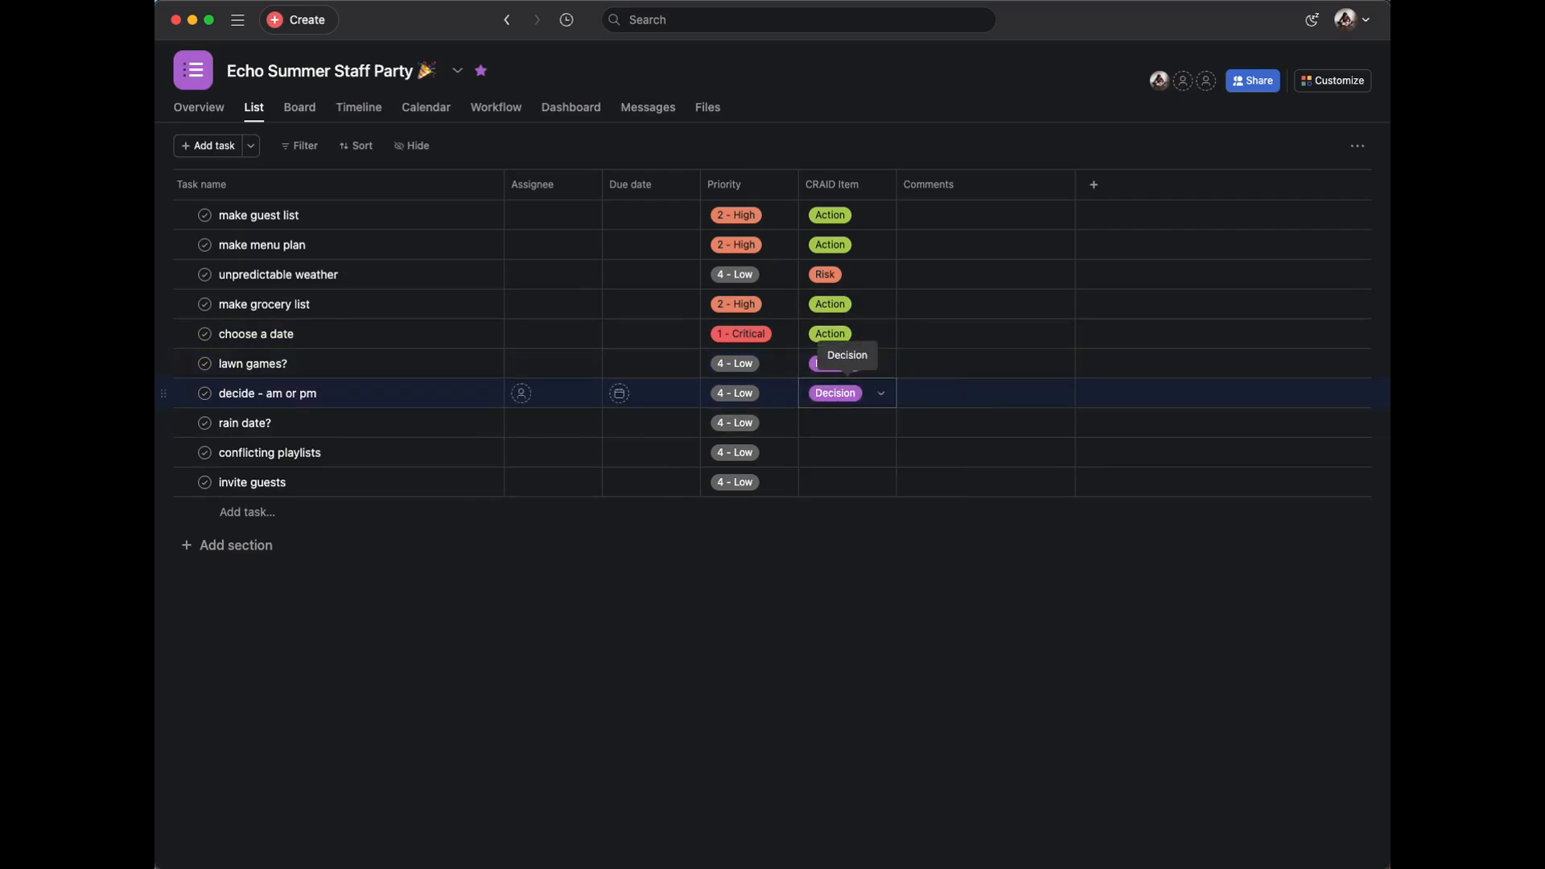
{"action": "left_click", "coordinate": [838, 427]}
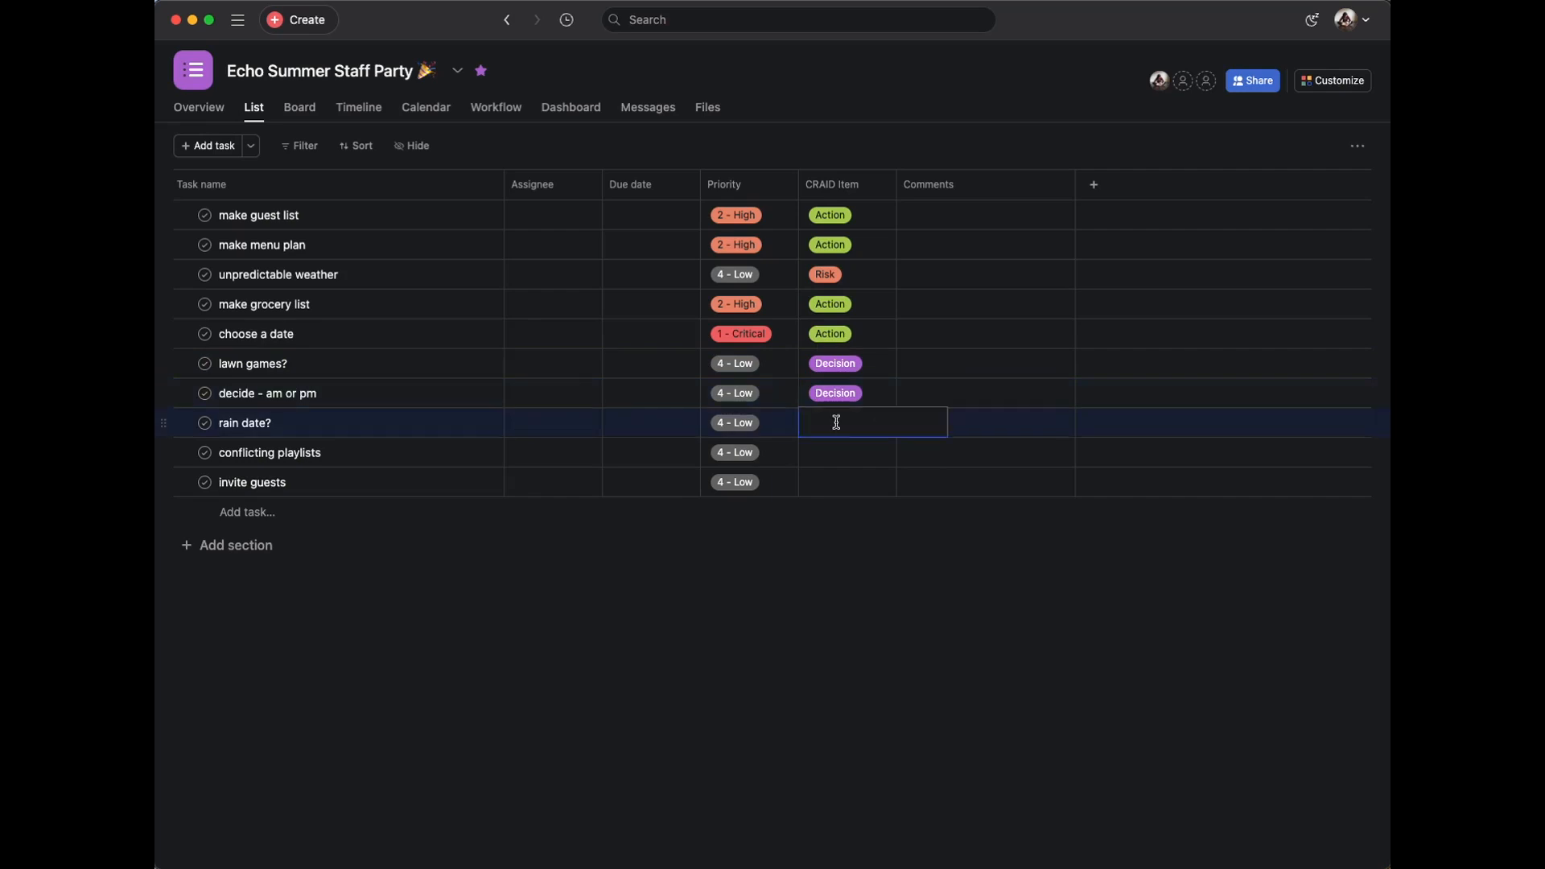
{"action": "type", "text": "dec"}
{"action": "key", "text": "Return"}
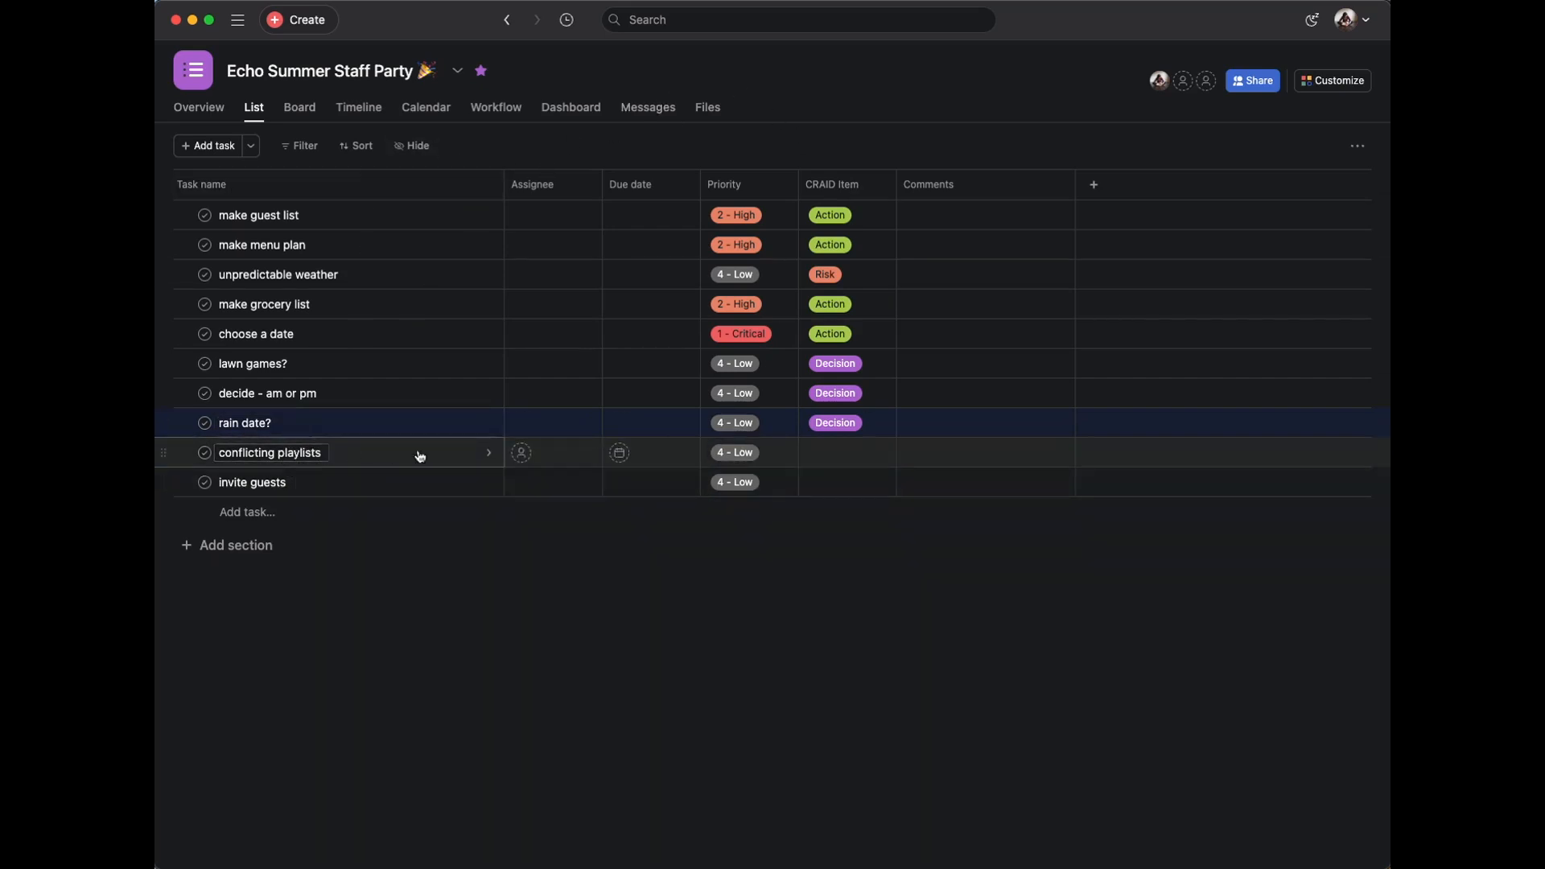
Set the CRAID Item of conflicting playlists to Issue and of invite guests to Action.
{"action": "left_click", "coordinate": [832, 460]}
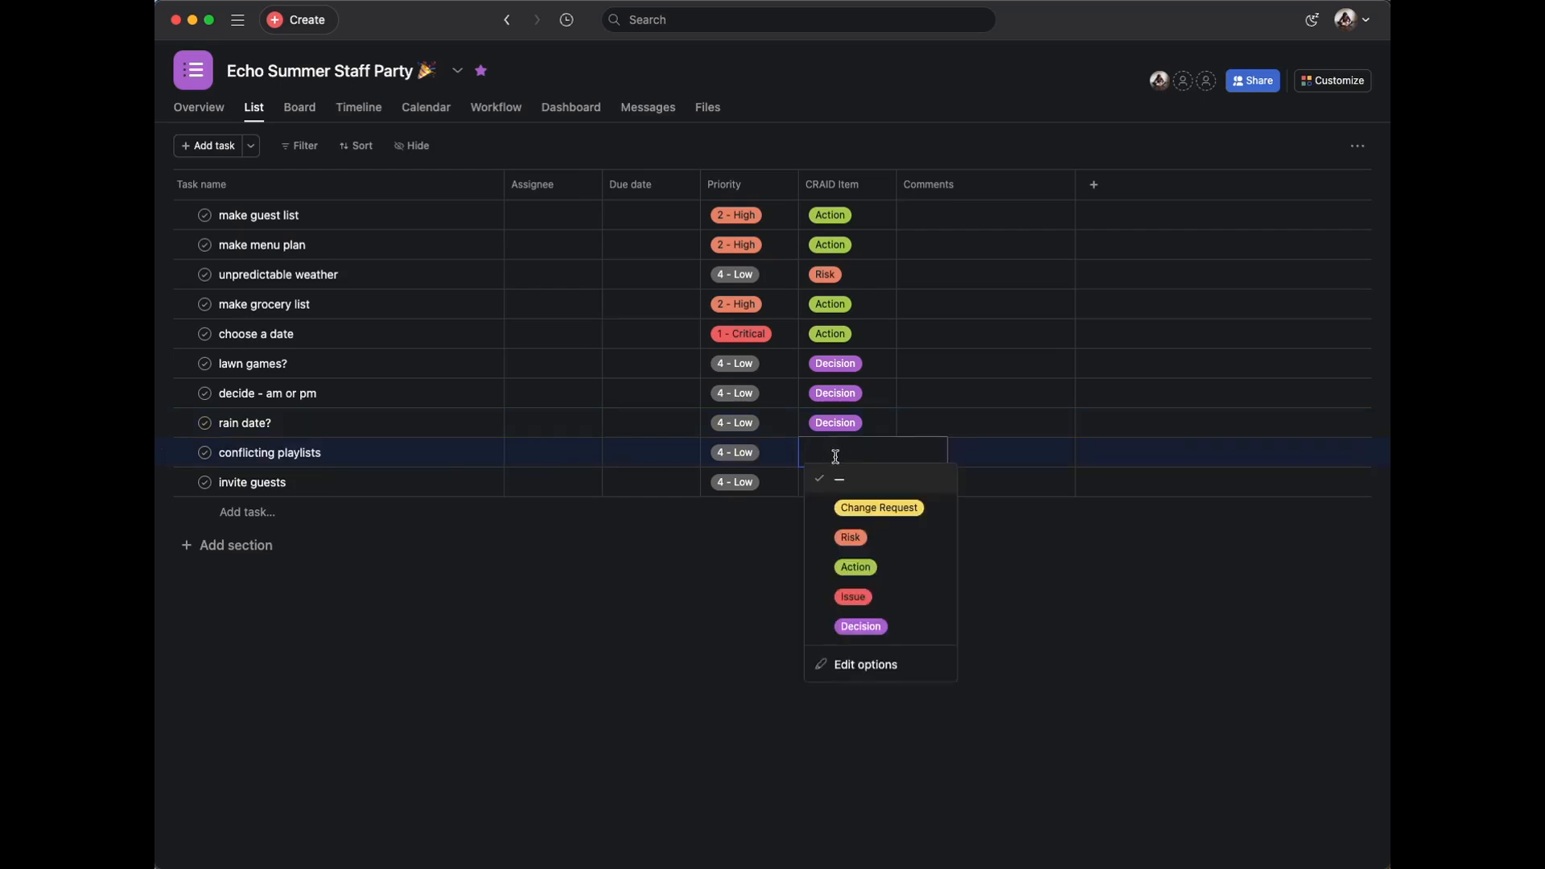
{"action": "type", "text": "is"}
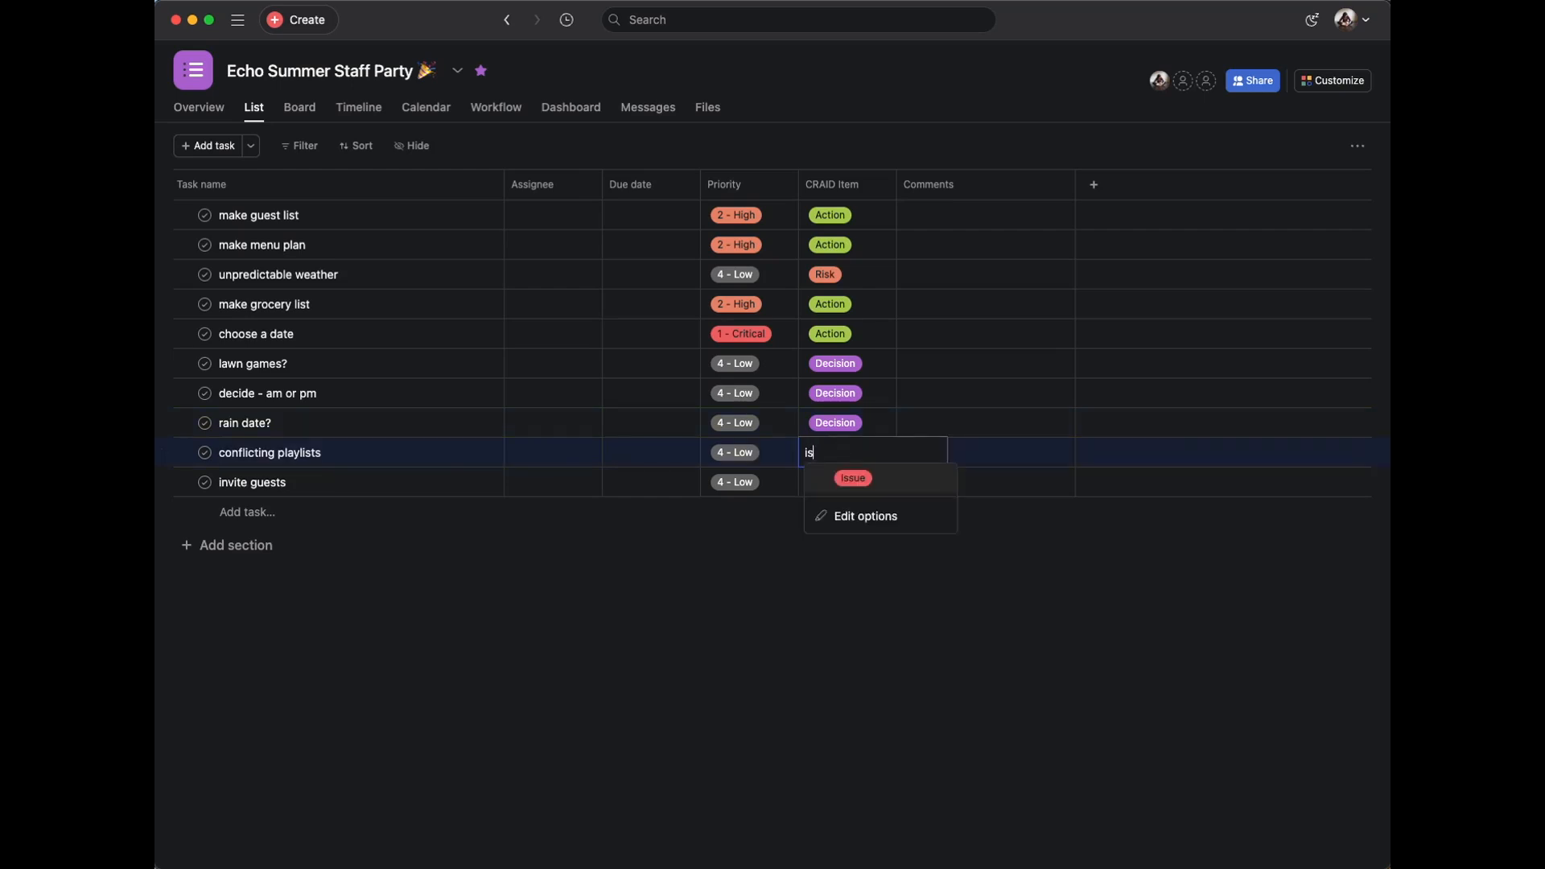
{"action": "left_click", "coordinate": [879, 475]}
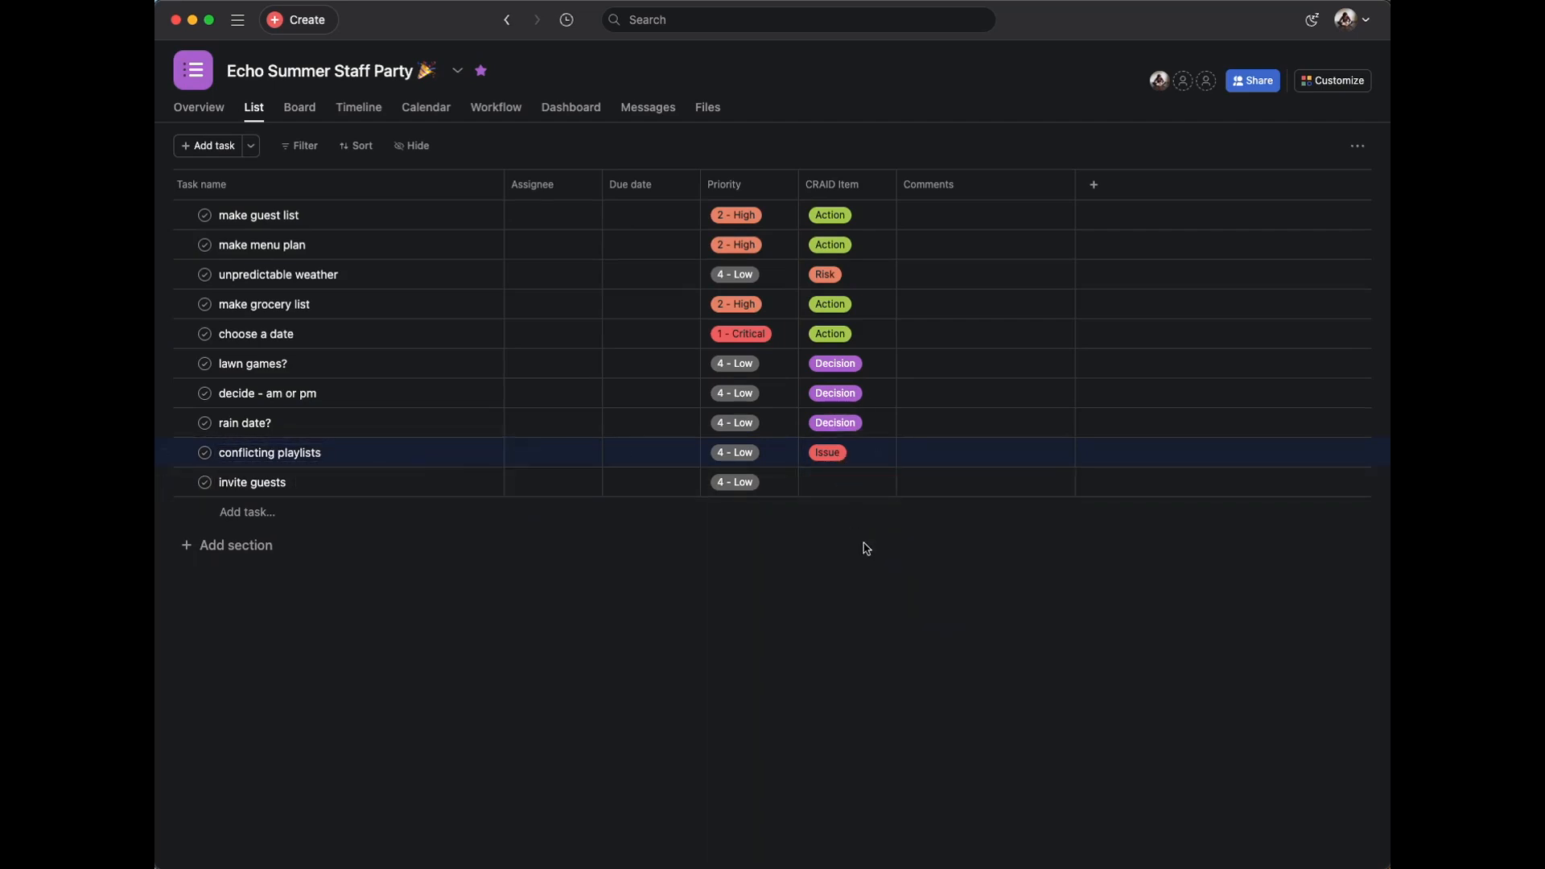
{"action": "left_click", "coordinate": [859, 482]}
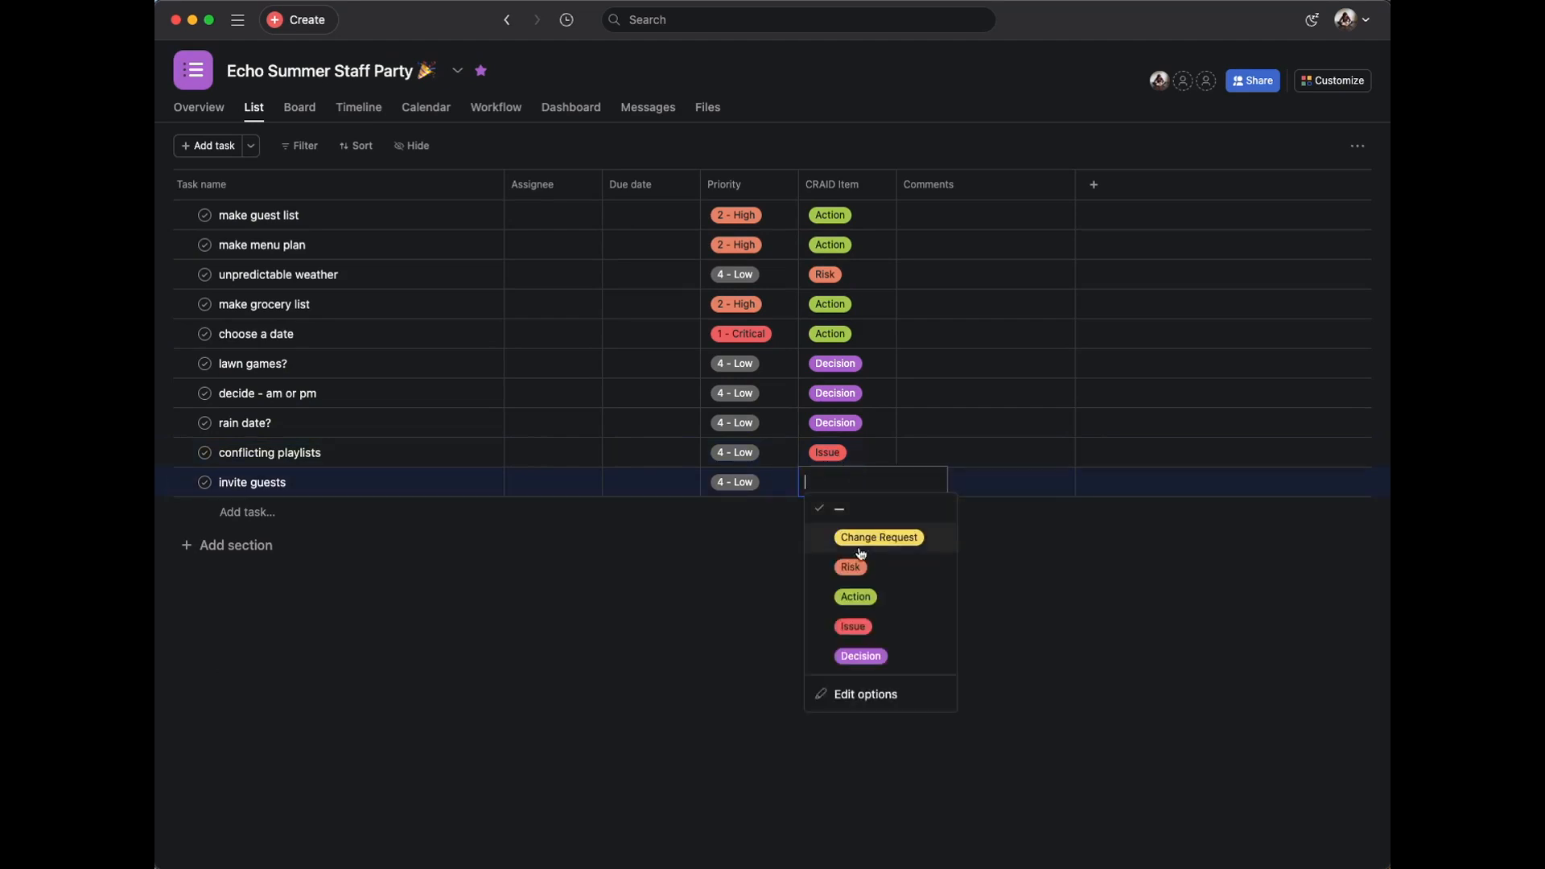
{"action": "left_click", "coordinate": [900, 593]}
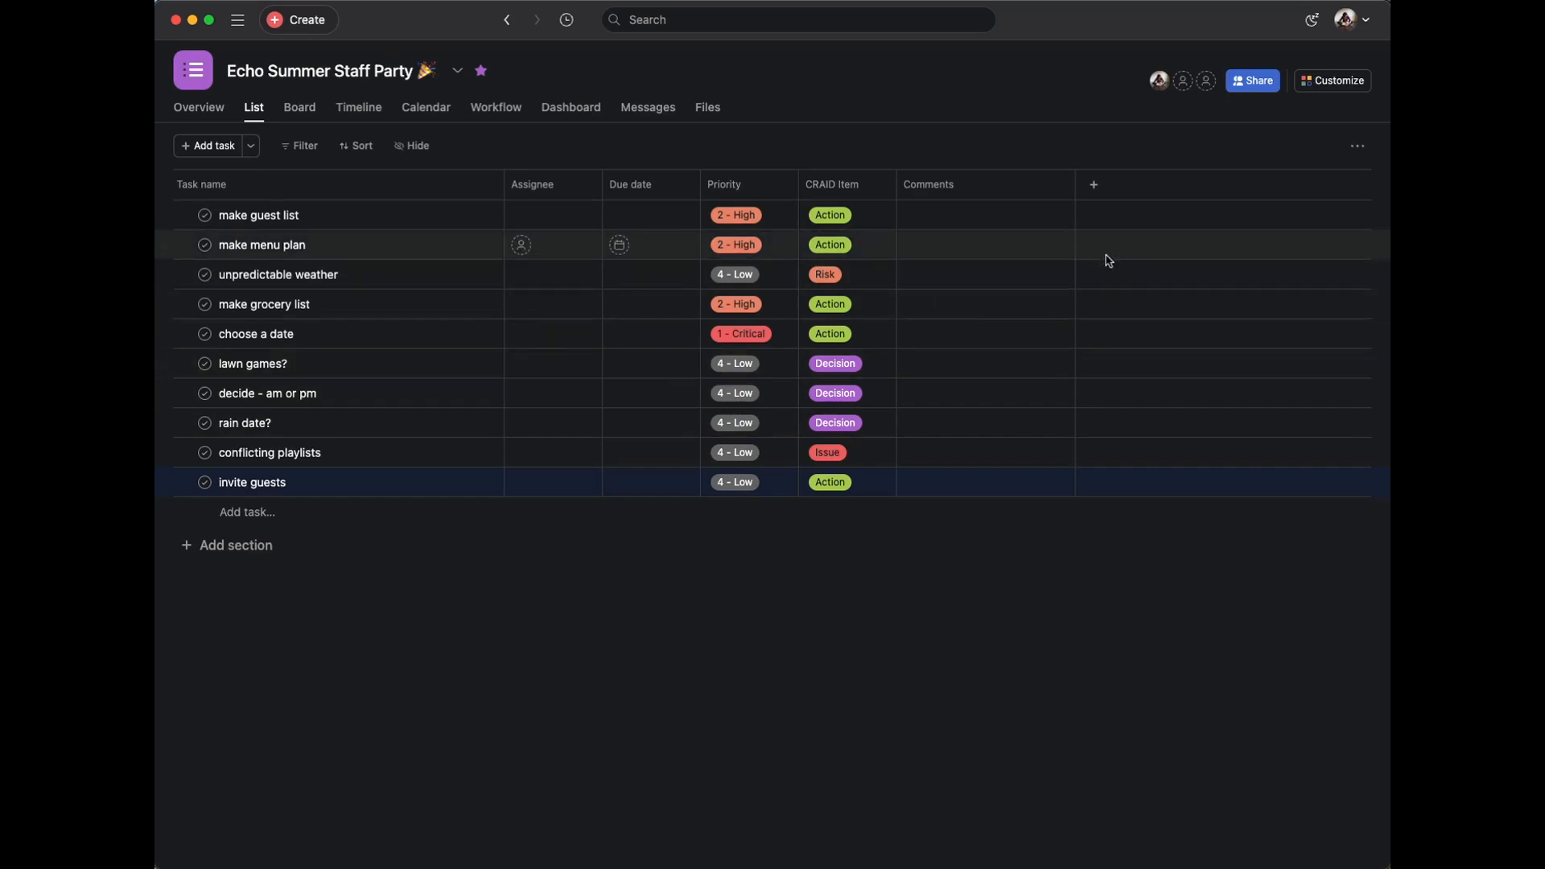
Add the existing Status field from the field library and place its column between CRAID Item and Comments.
{"action": "left_click", "coordinate": [1095, 185]}
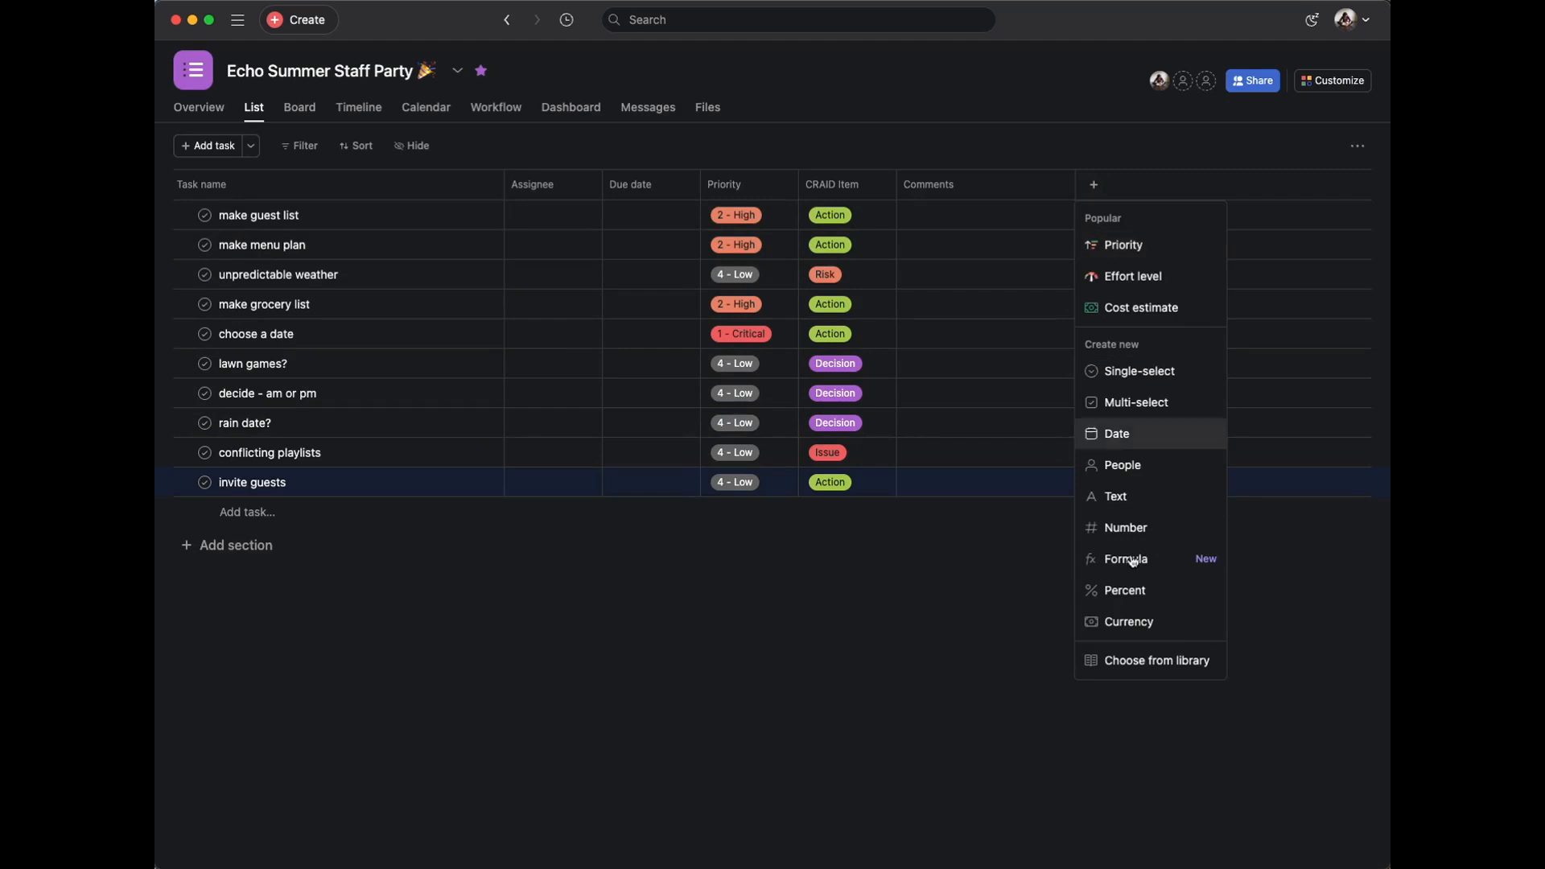
{"action": "left_click", "coordinate": [1139, 665]}
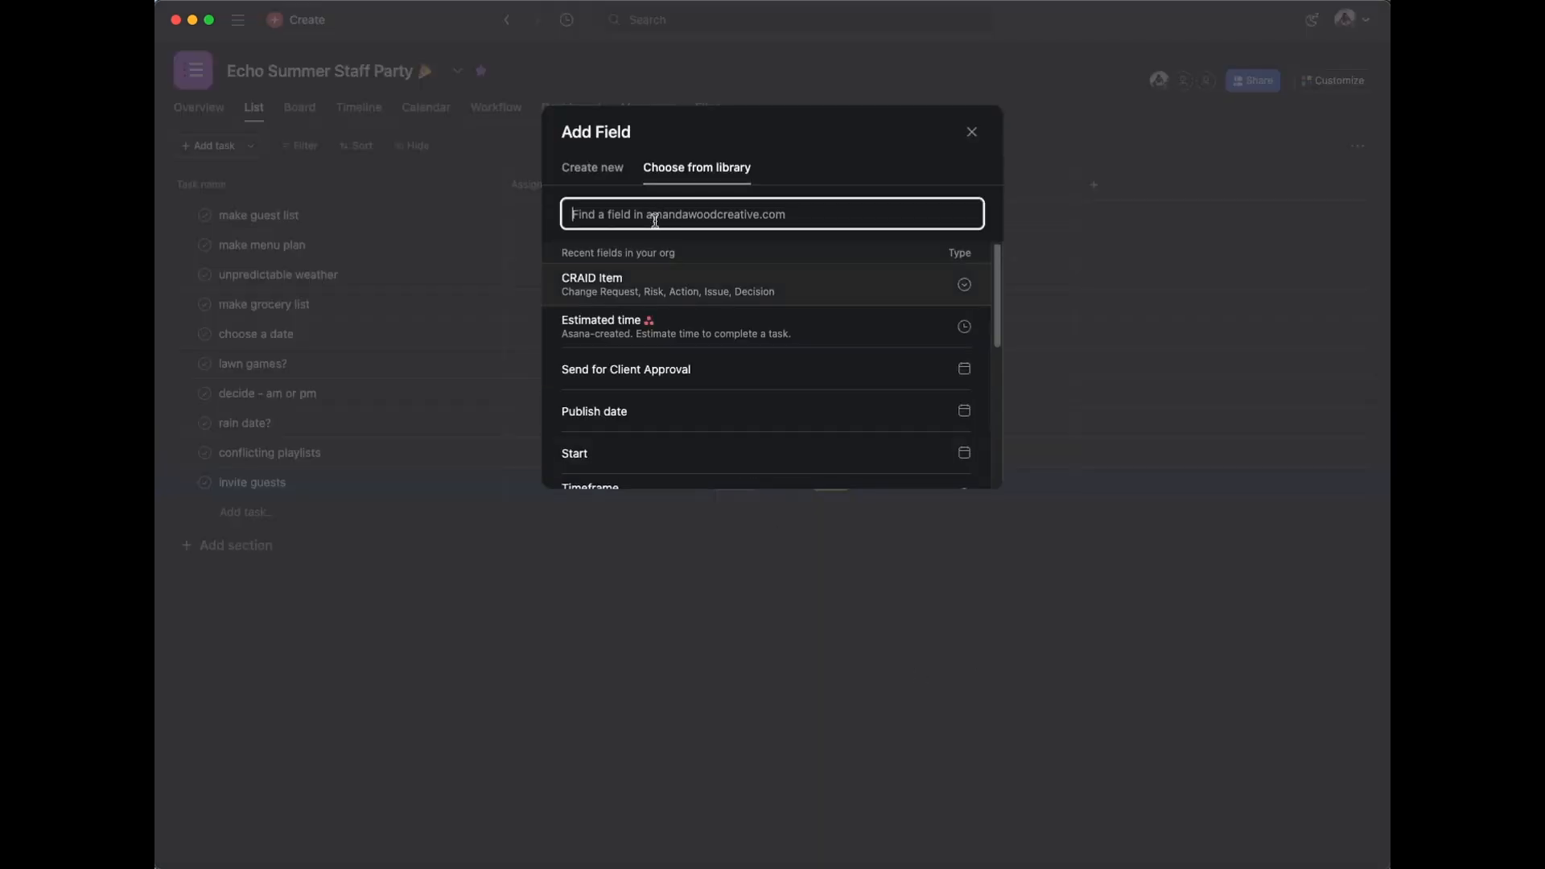
{"action": "scroll", "coordinate": [745, 385], "scroll_direction": "down", "scroll_amount": 3}
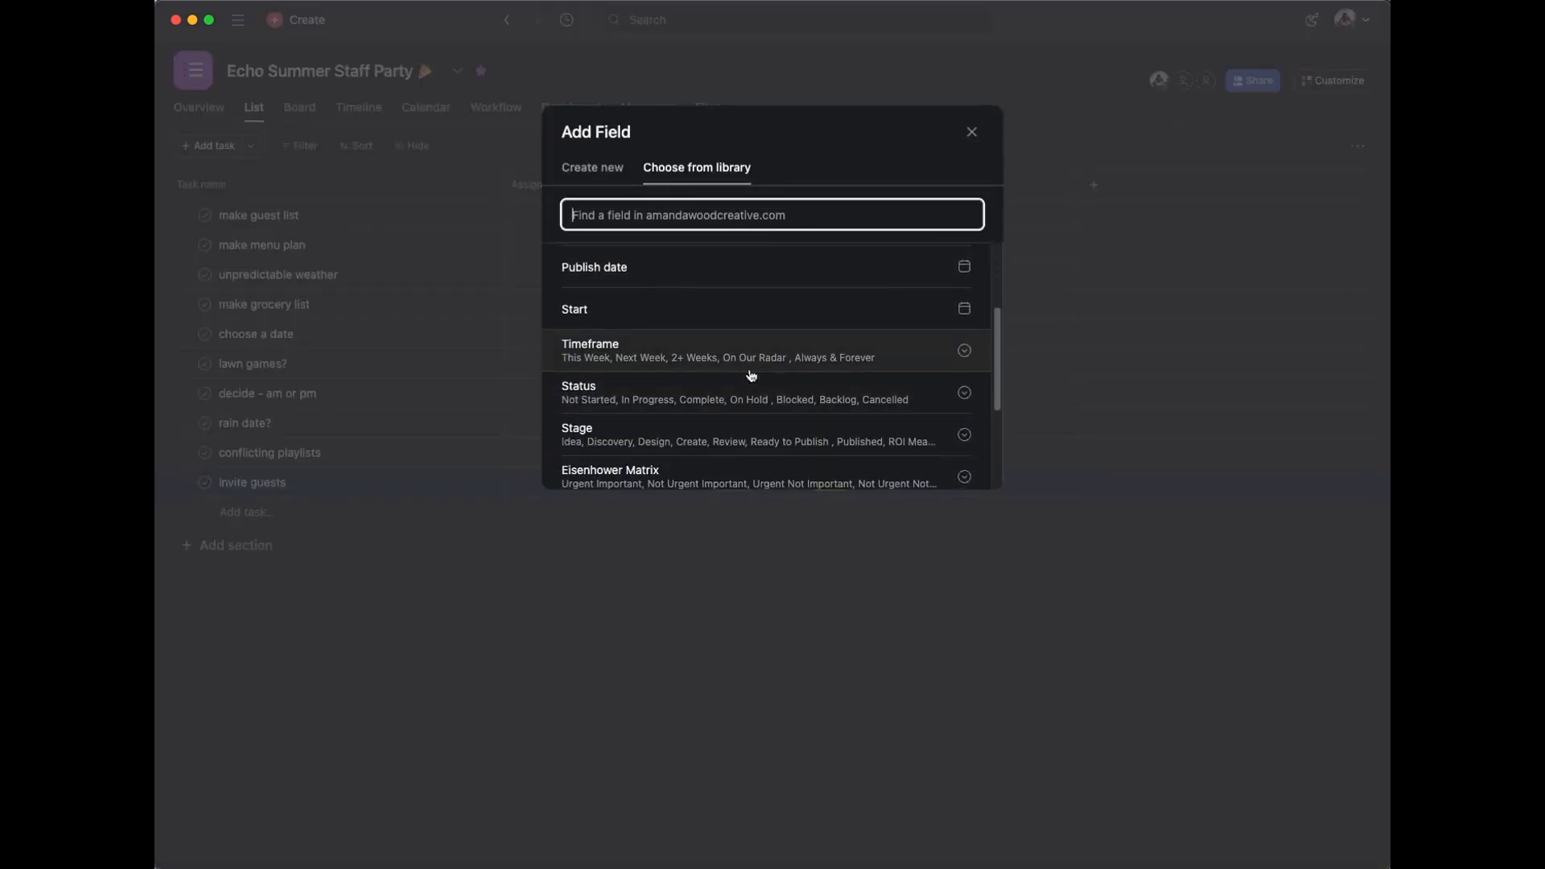
{"action": "left_click", "coordinate": [729, 399]}
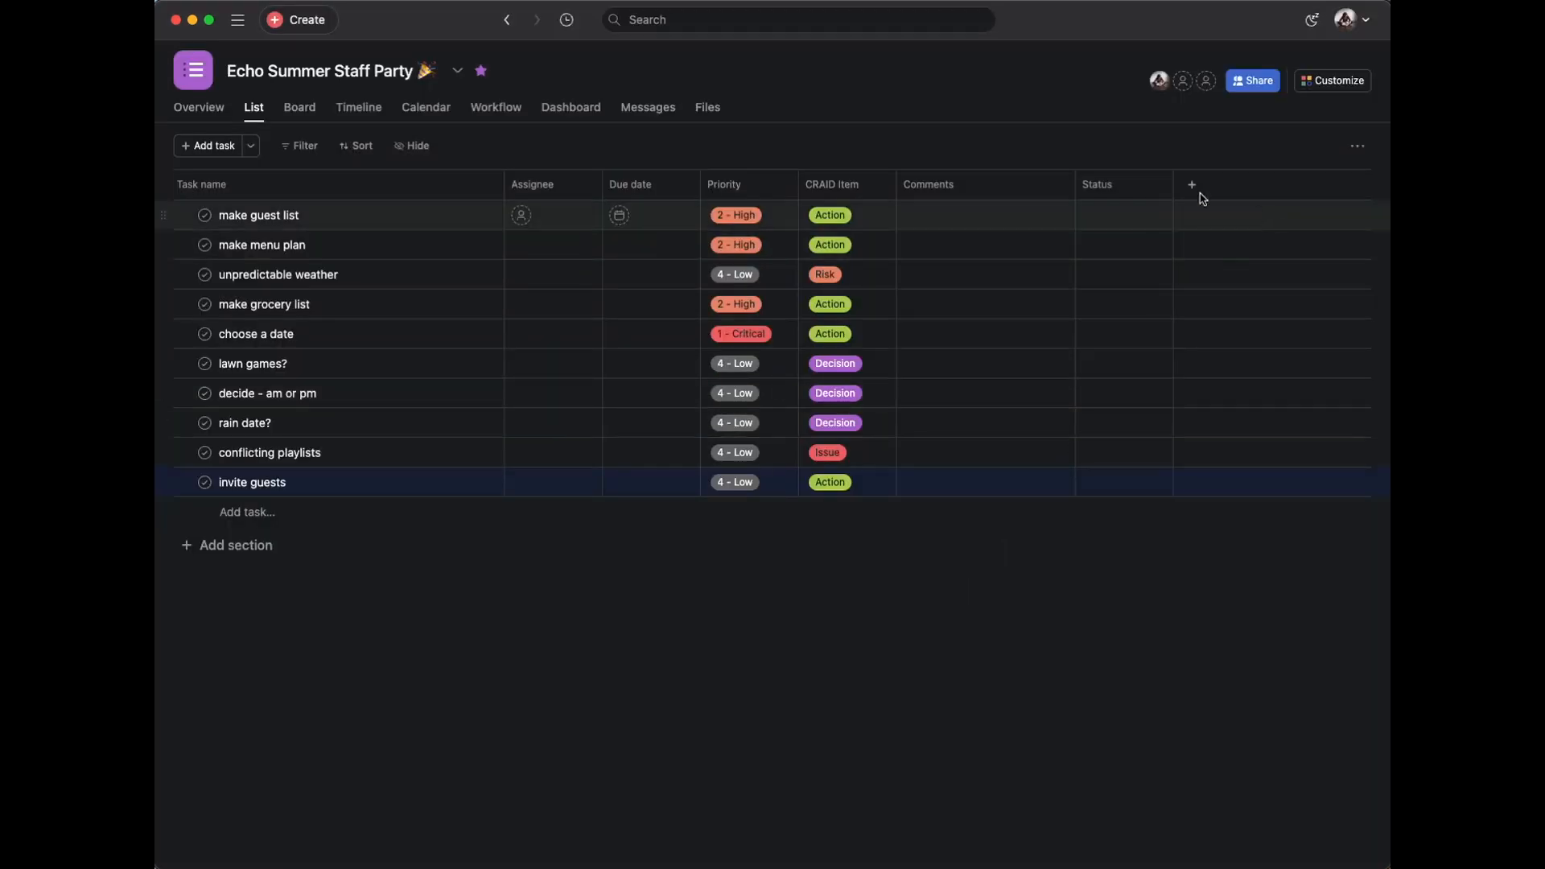
{"action": "left_click_drag", "start_coordinate": [1105, 189], "coordinate": [895, 190]}
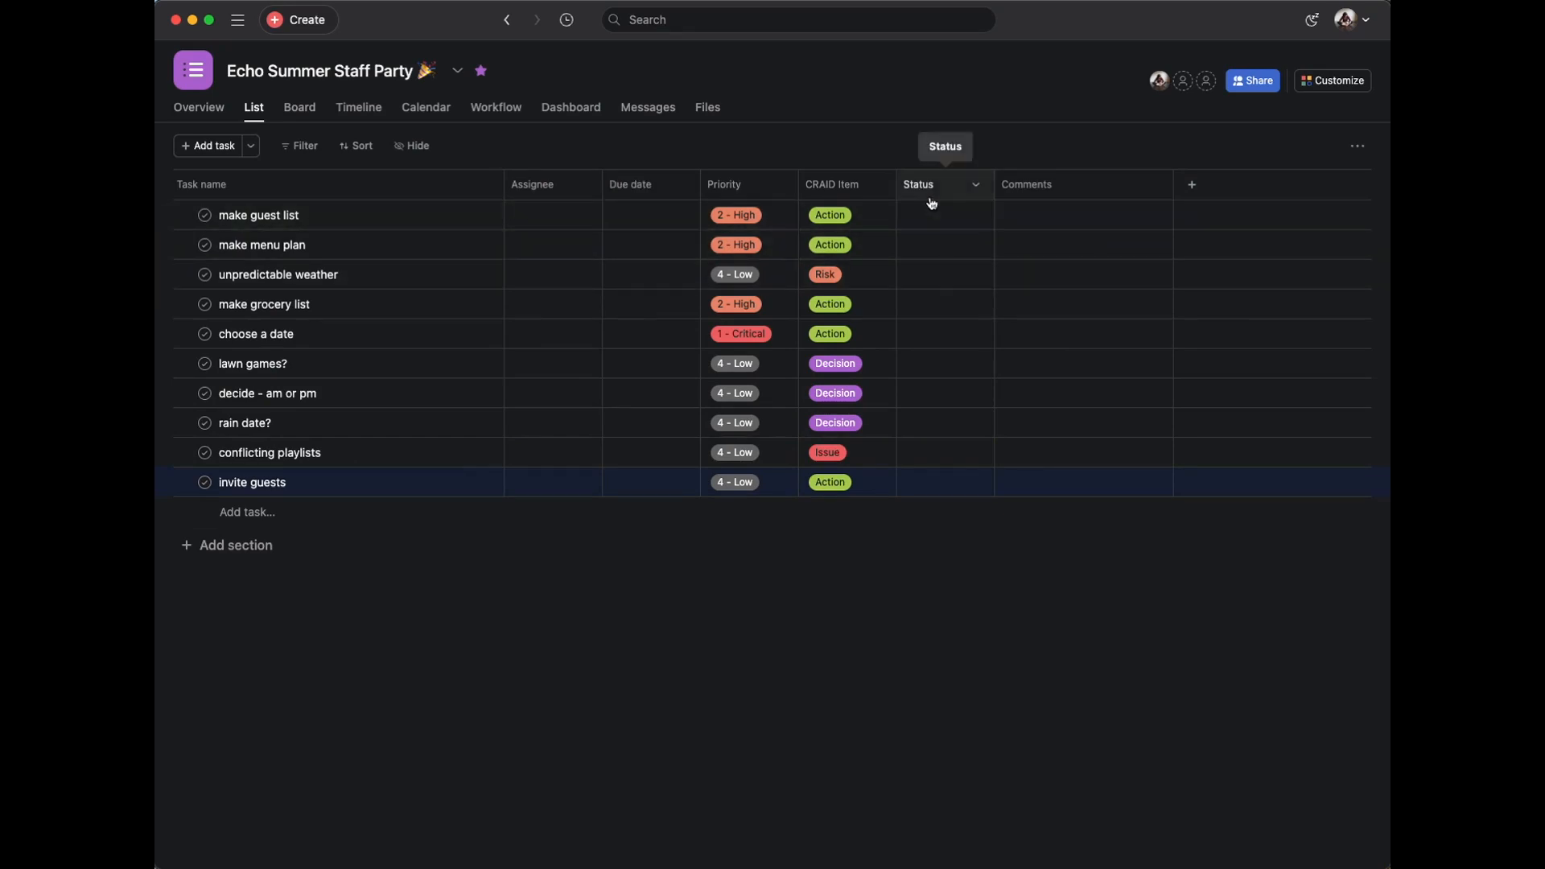
Set the Status of the choose a date task to Complete.
{"action": "left_click", "coordinate": [946, 330]}
{"action": "left_click", "coordinate": [947, 331]}
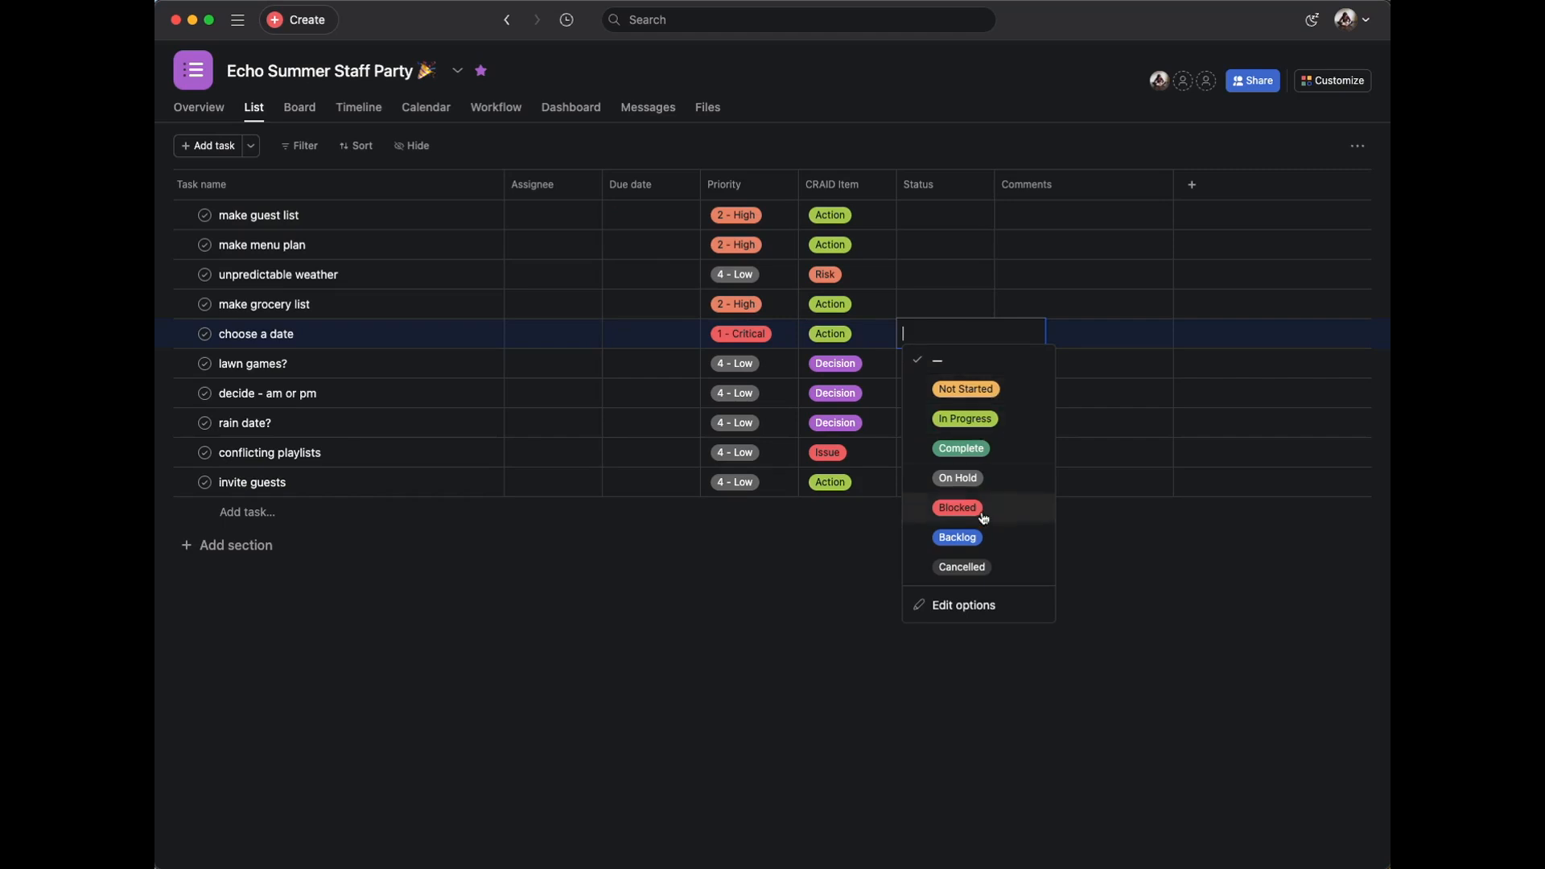
{"action": "left_click", "coordinate": [961, 448]}
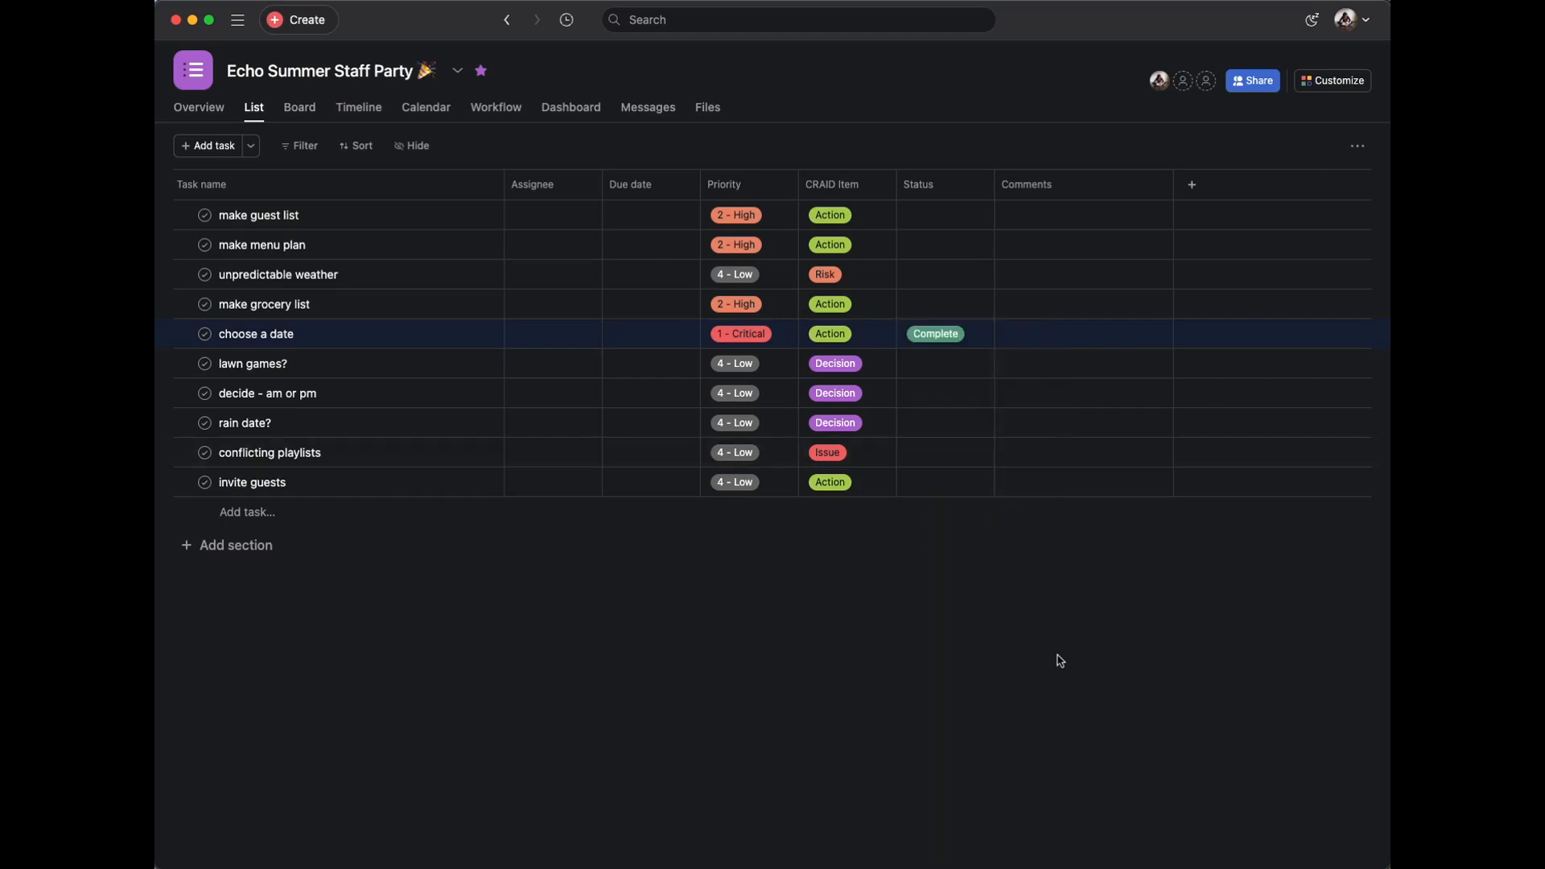
Set the Status of the lawn games? task to Complete and enter the comment "corn hole".
{"action": "left_click", "coordinate": [956, 366]}
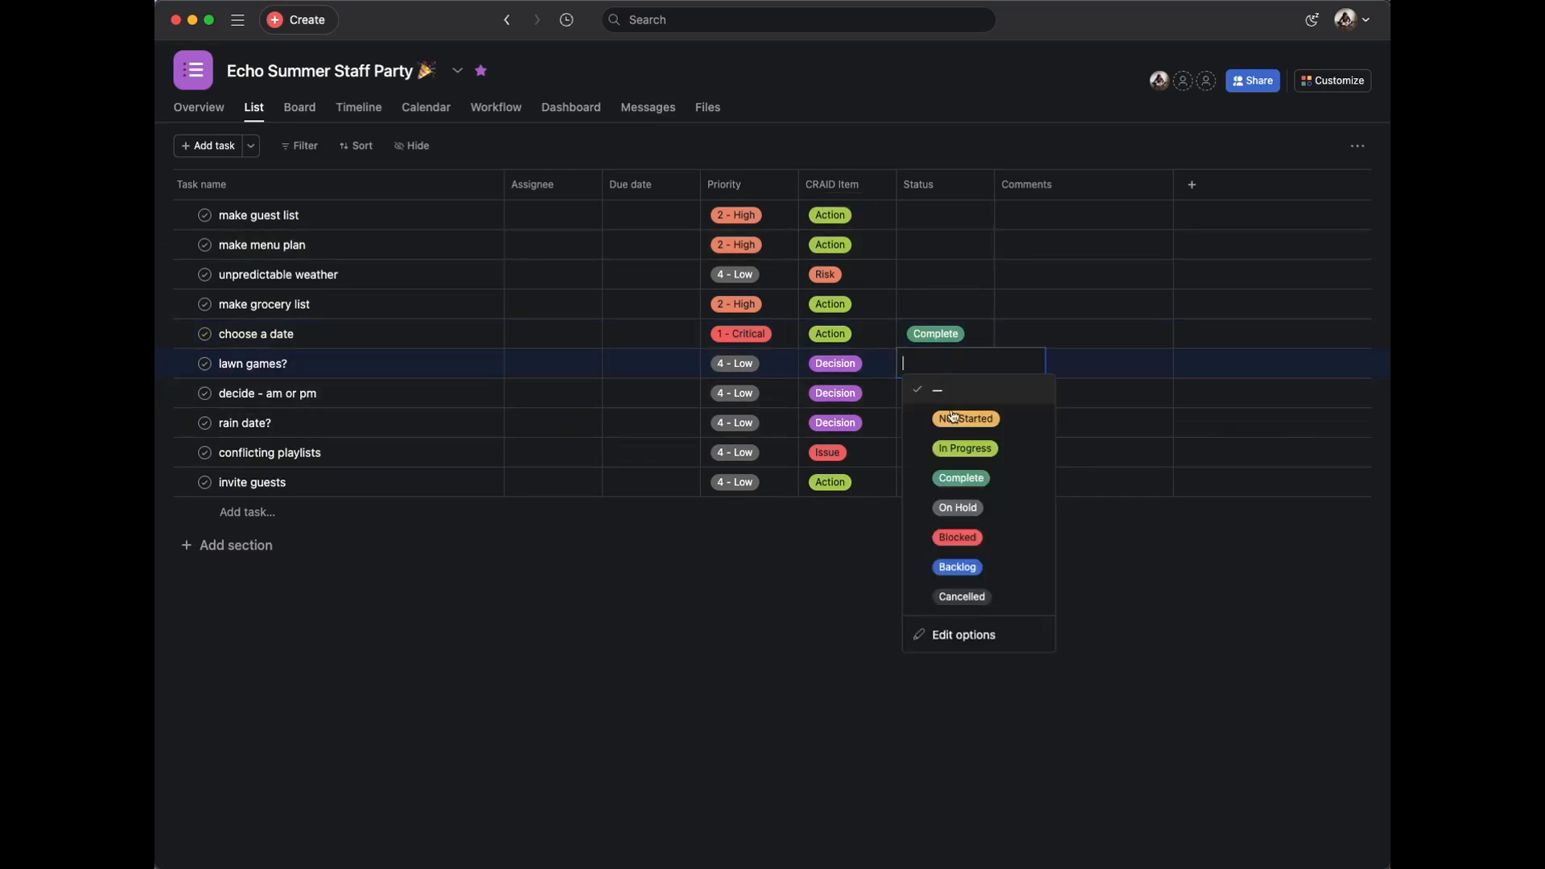
{"action": "left_click", "coordinate": [965, 480]}
{"action": "left_click", "coordinate": [1121, 363]}
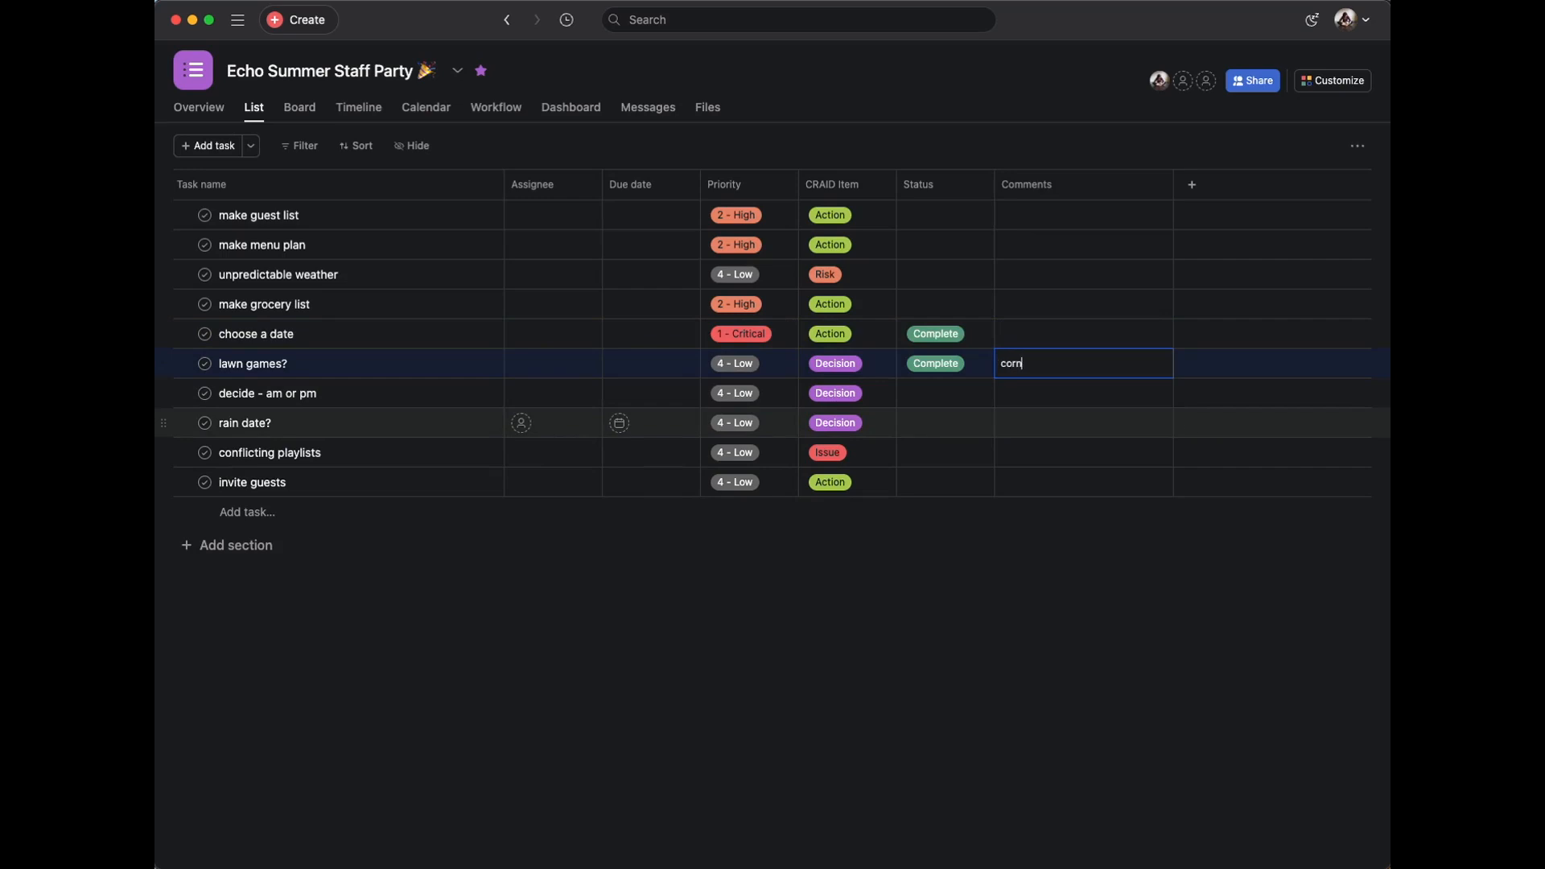
{"action": "type", "text": "cornhole"}
{"action": "left_click", "coordinate": [1024, 363]}
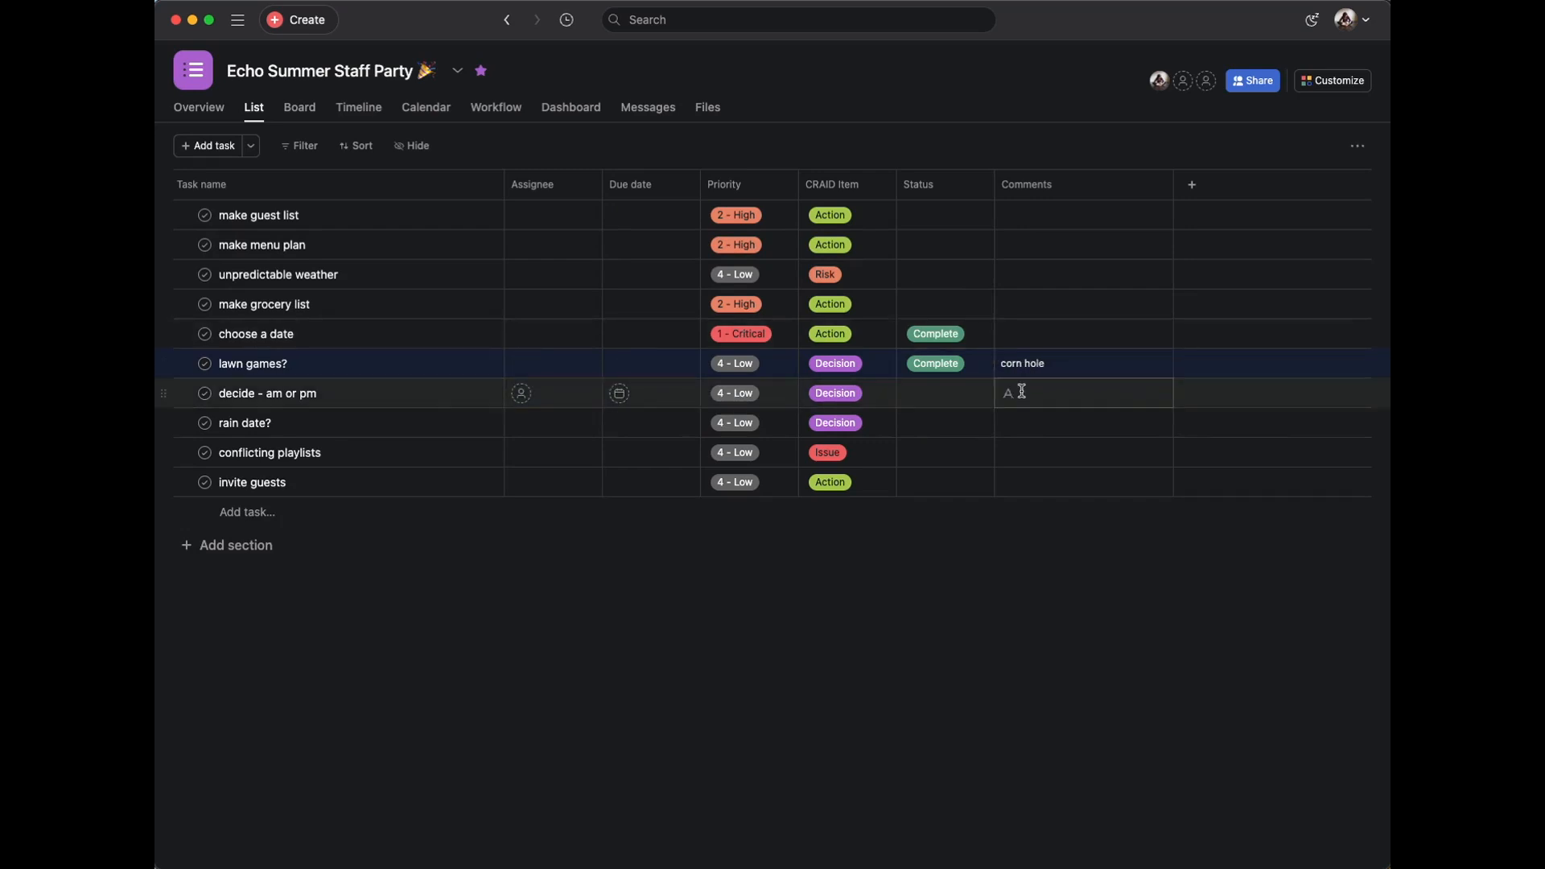
Set the Status of the decide - am or pm task to Complete and enter the comment "2:30pm".
{"action": "left_click", "coordinate": [953, 399]}
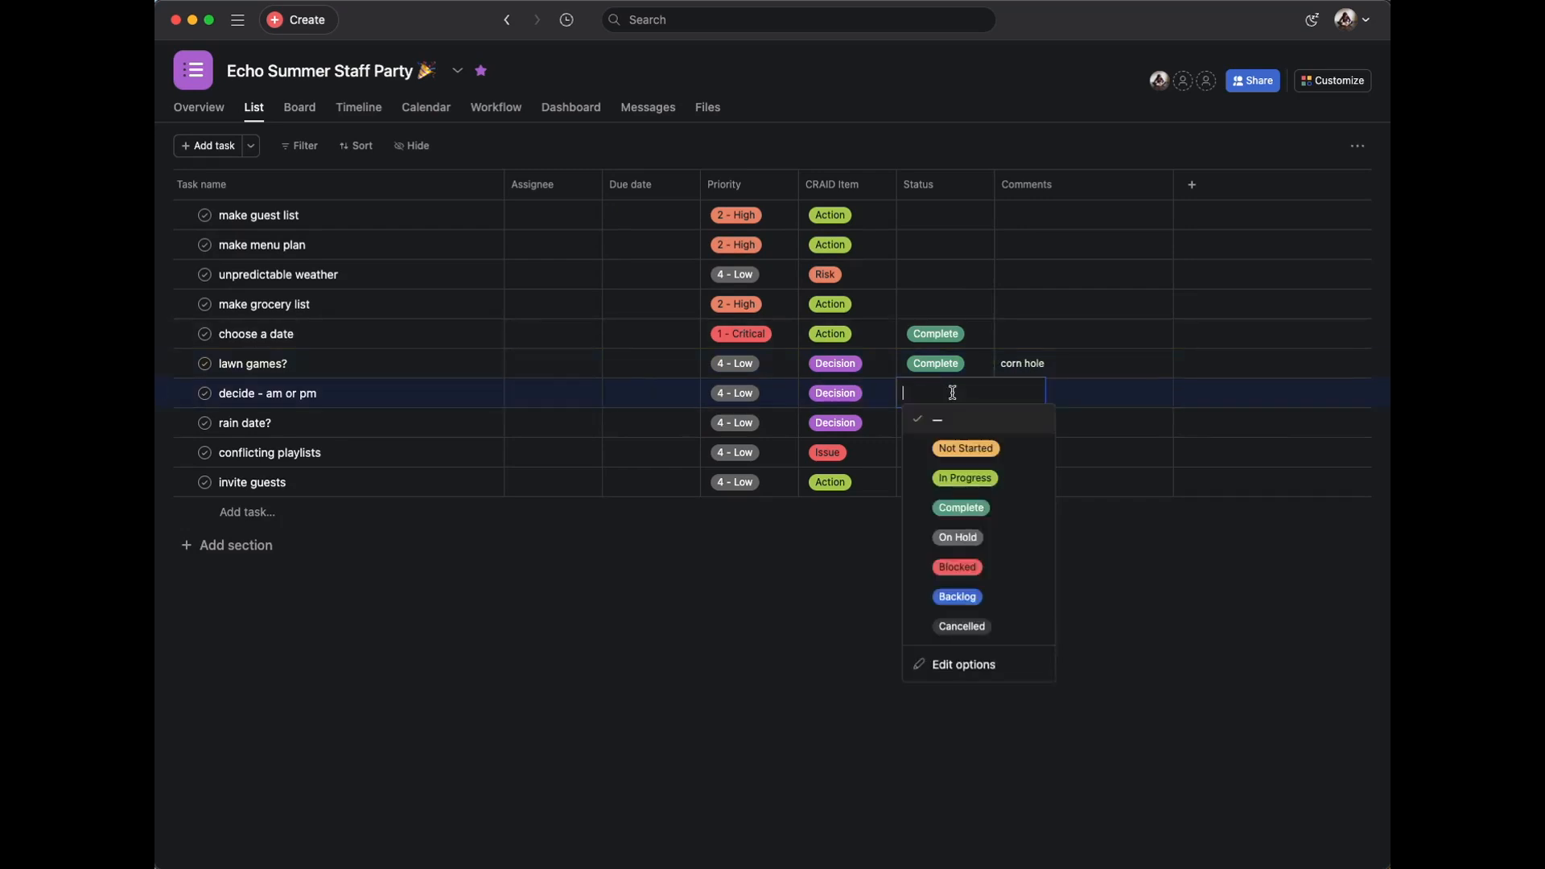
{"action": "left_click", "coordinate": [998, 472]}
{"action": "left_click", "coordinate": [1065, 397]}
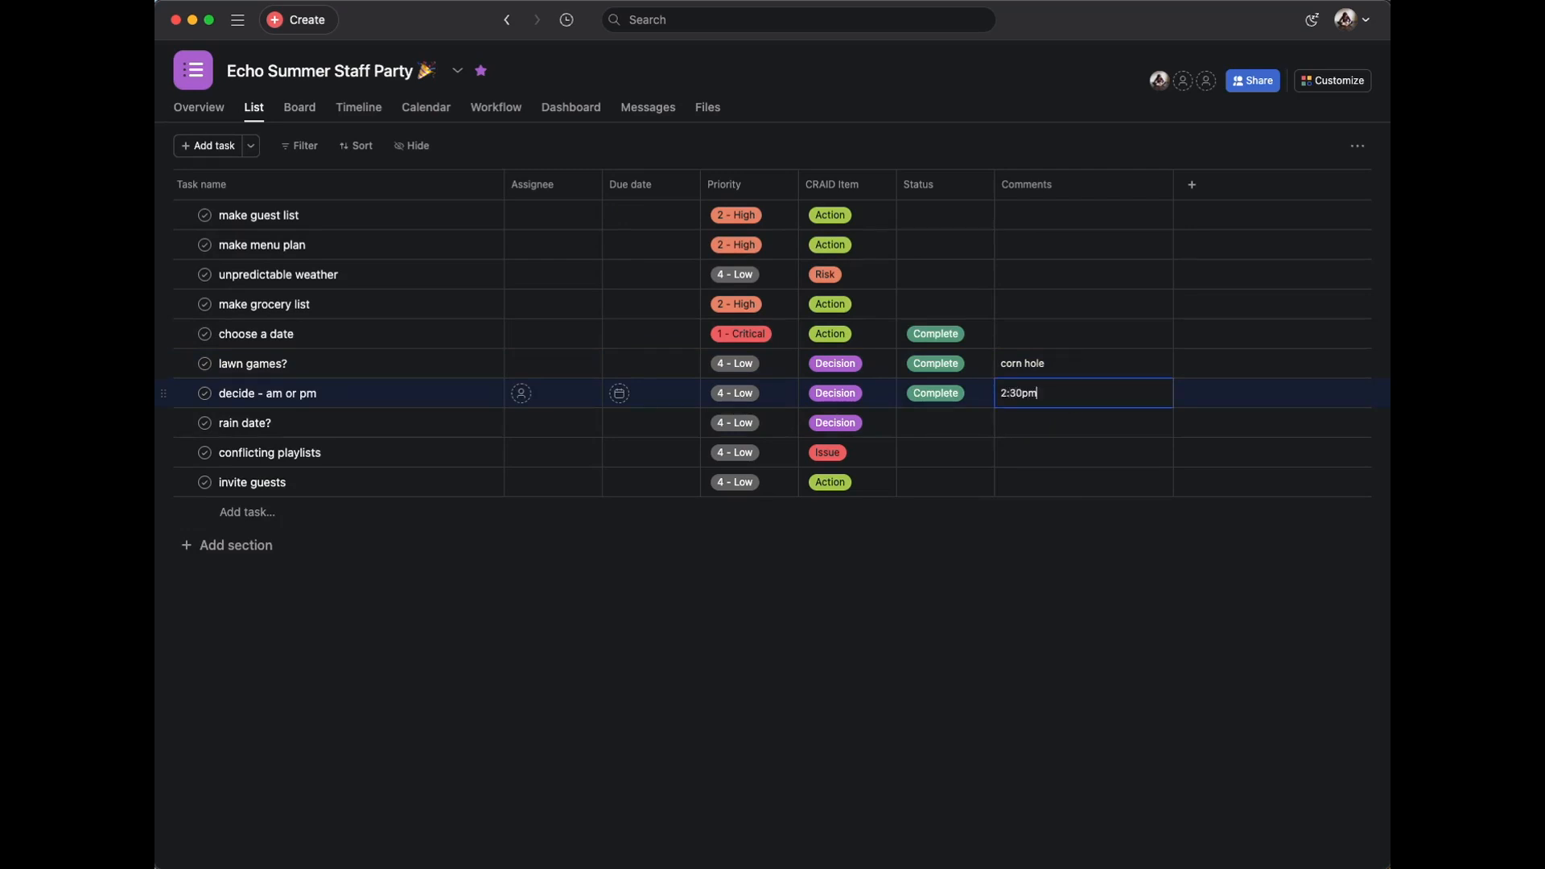
{"action": "key", "text": "Return"}
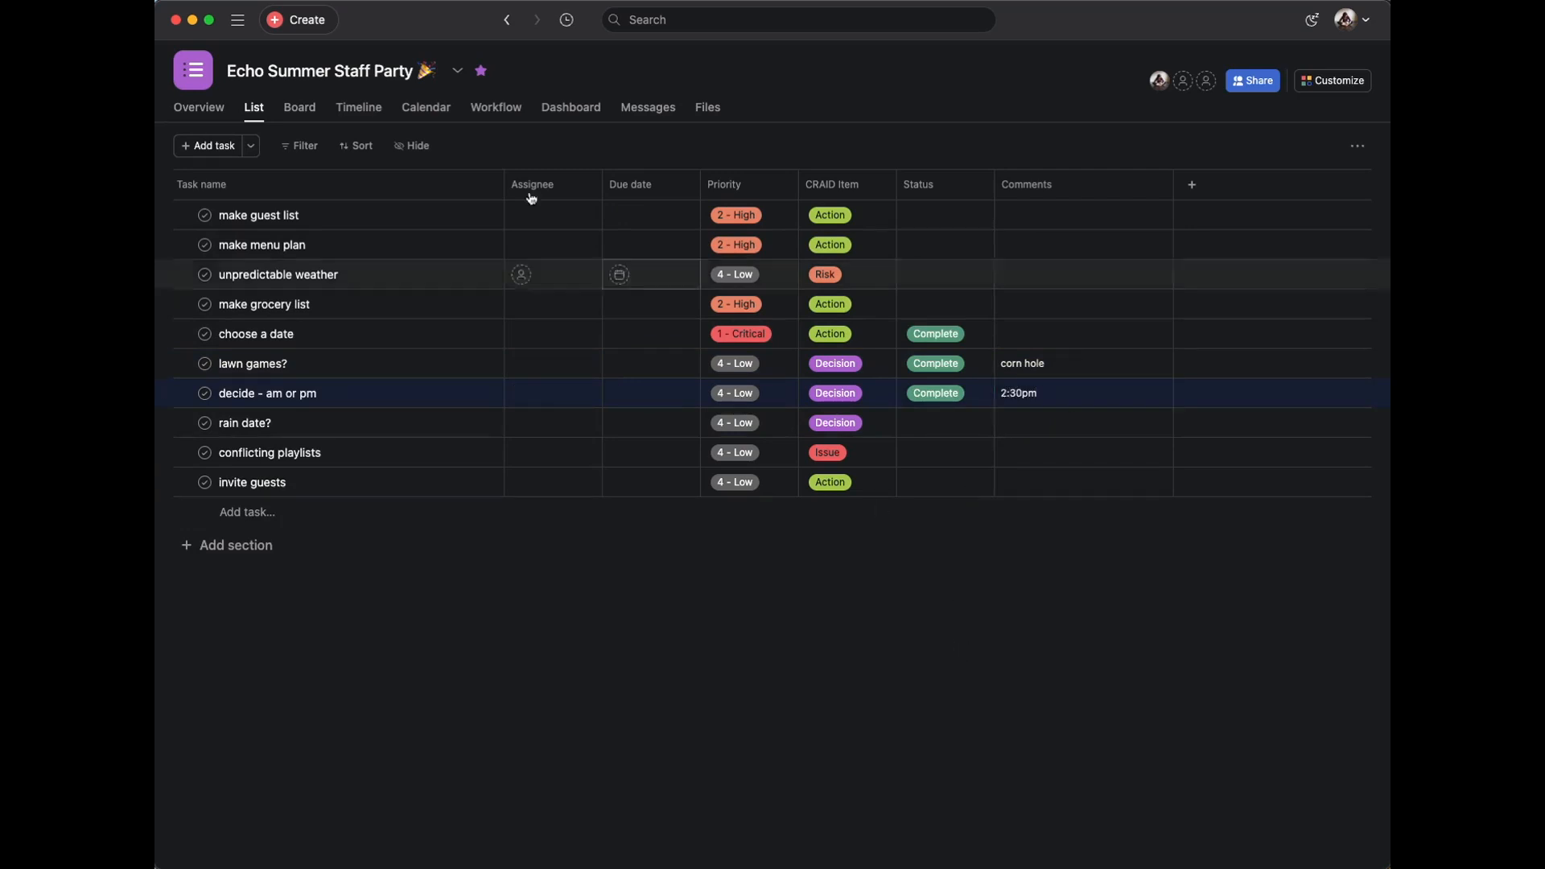
Enter "August 4" as the comment of the choose a date task.
{"action": "left_click", "coordinate": [1080, 336]}
{"action": "type", "text": "Augus"}
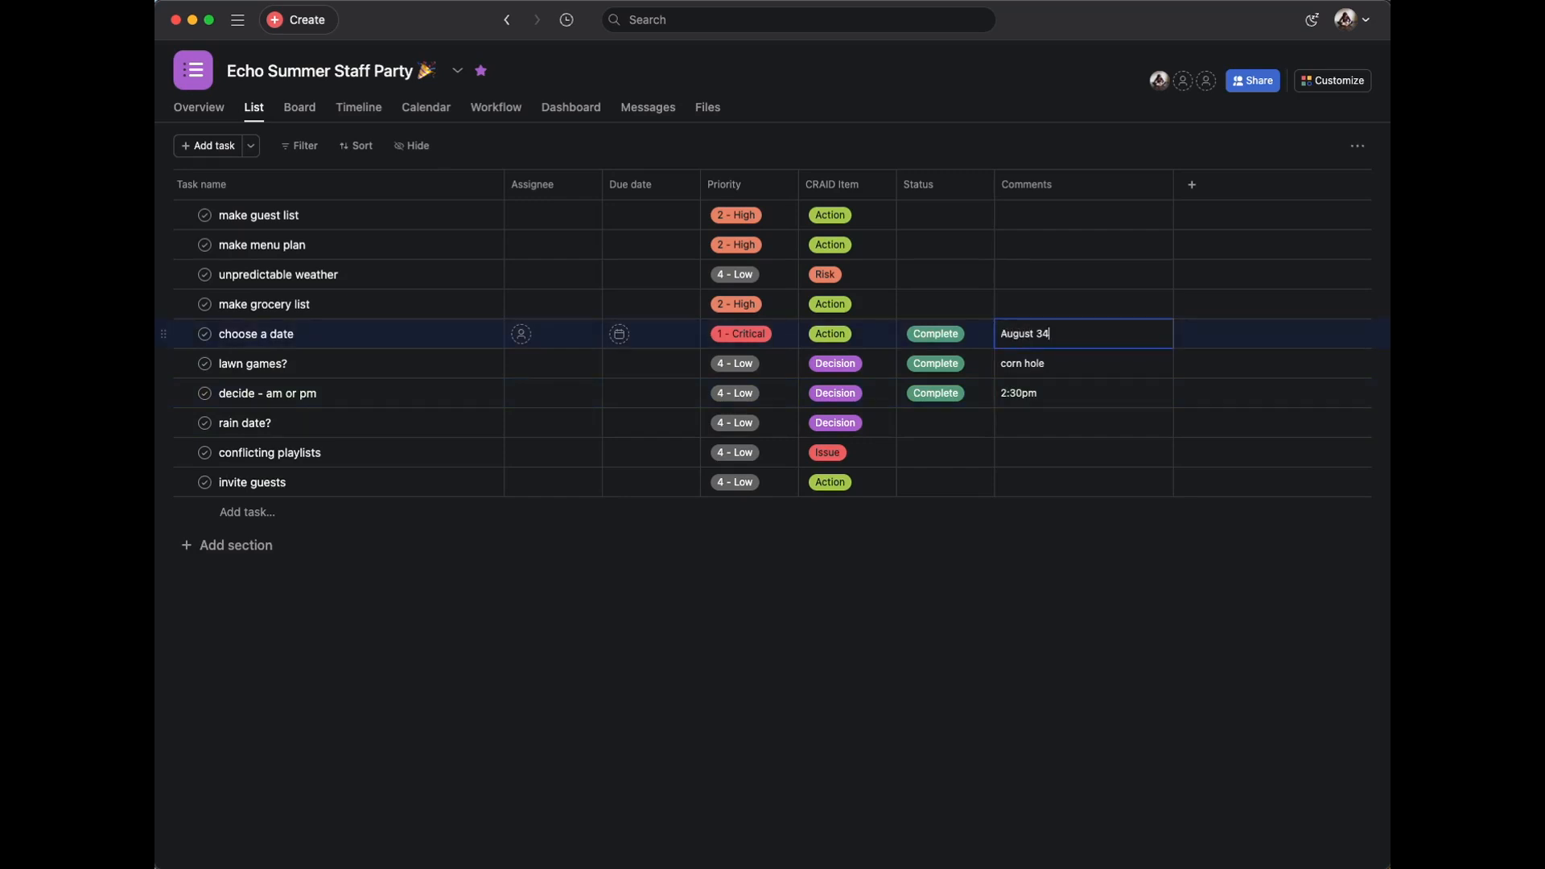
{"action": "type", "text": "t 3"}
{"action": "key", "text": "BackSpace"}
{"action": "type", "text": "4"}
{"action": "key", "text": "Return"}
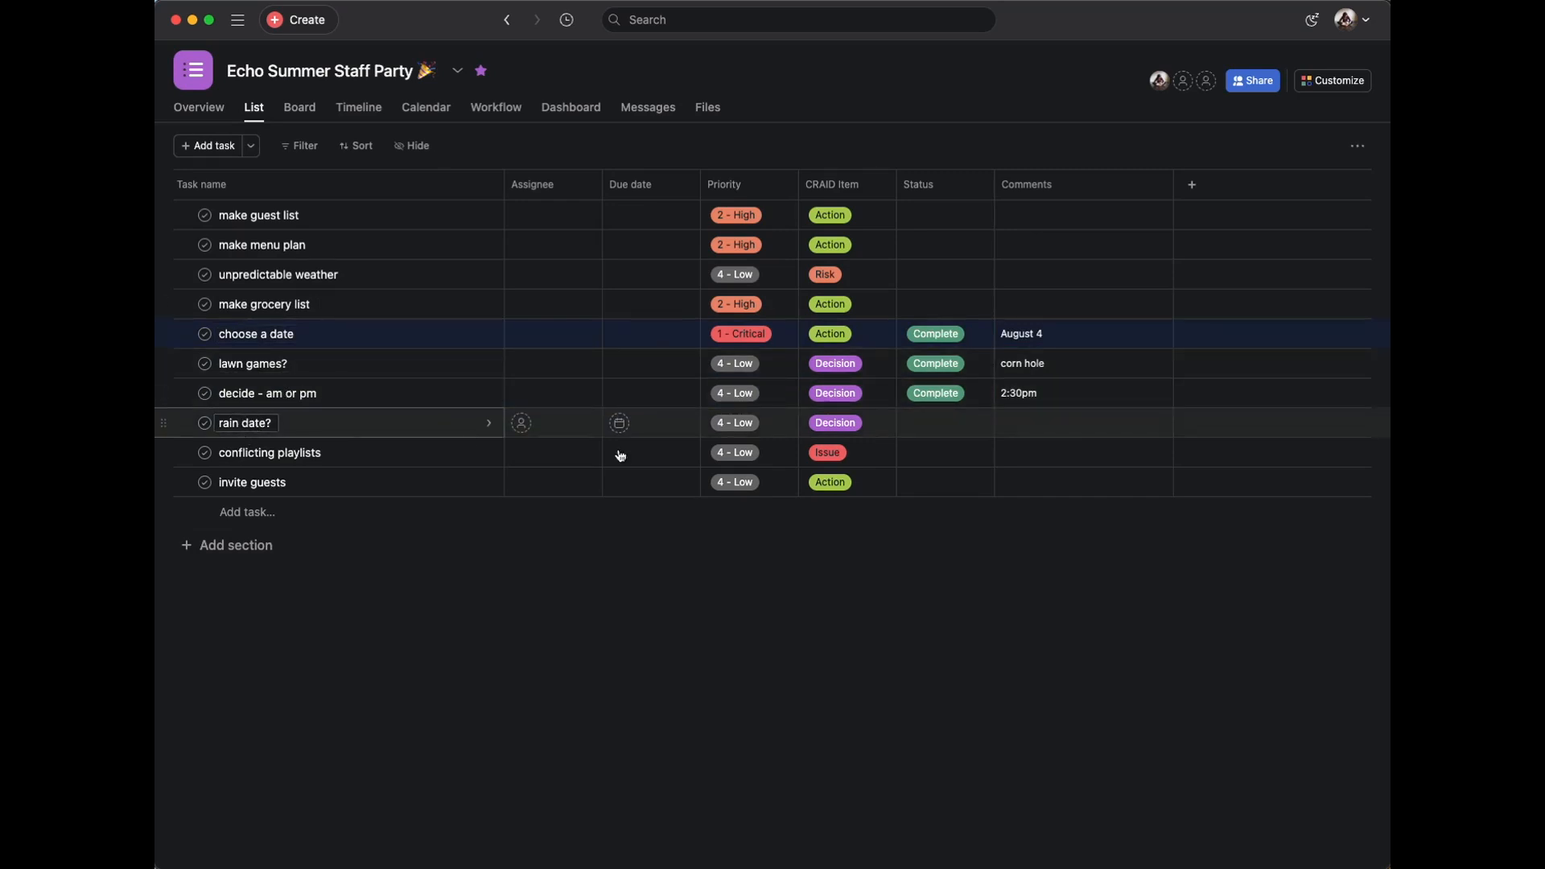
Set the Status of the rain date? task to Complete and enter the comment "August 11".
{"action": "left_click", "coordinate": [969, 427]}
{"action": "left_click", "coordinate": [962, 537]}
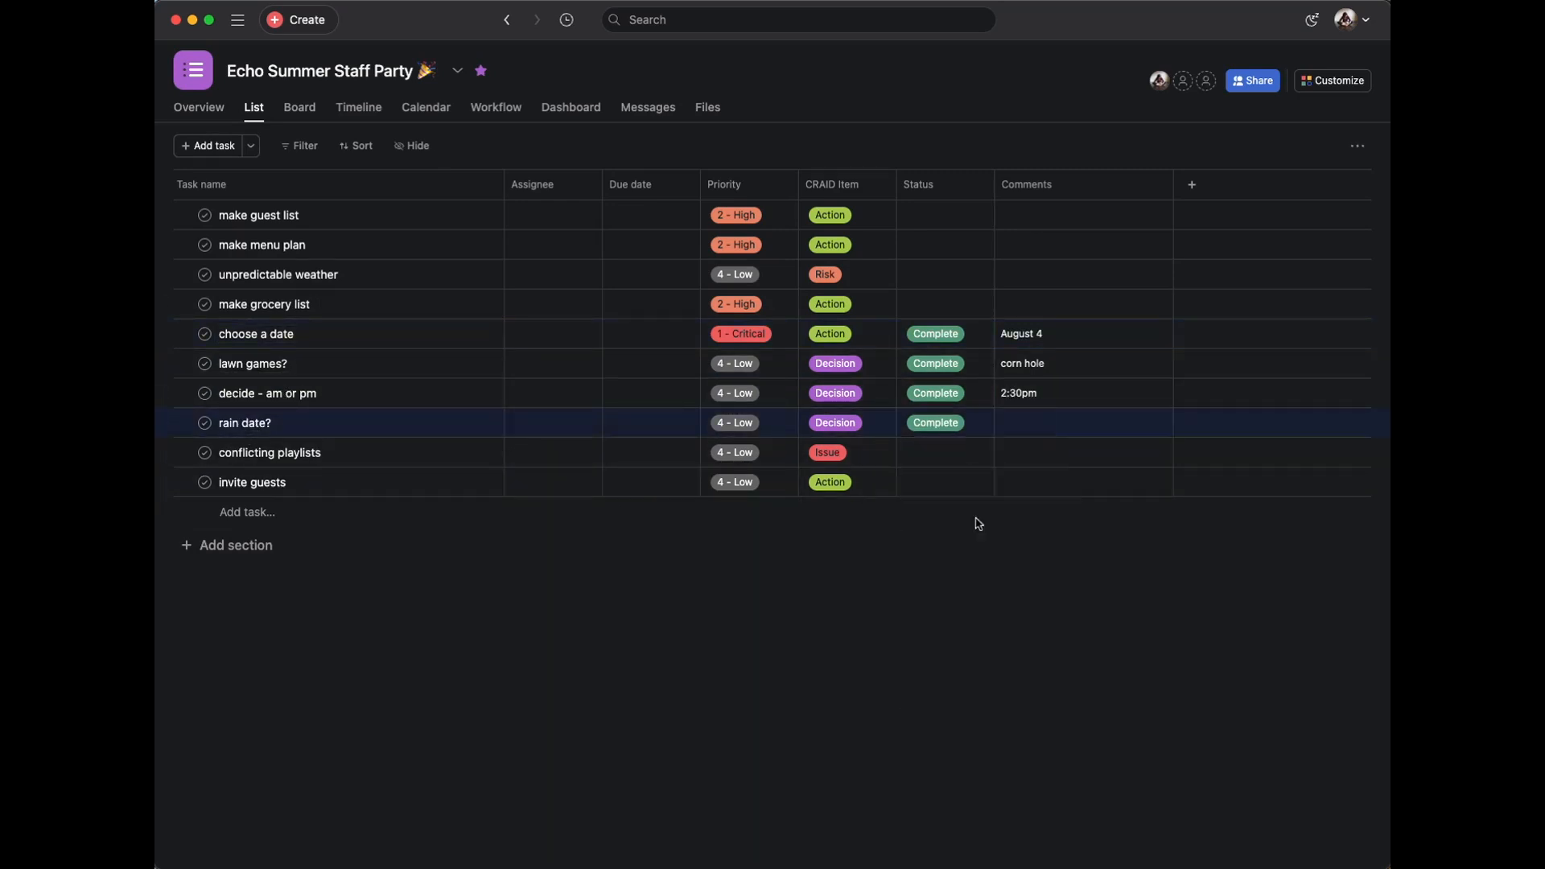
{"action": "left_click", "coordinate": [1045, 430]}
{"action": "type", "text": "11"}
{"action": "key", "text": "Return"}
Enter "Country music? Pop?" as the comment of the conflicting playlists task.
{"action": "left_click", "coordinate": [1107, 455]}
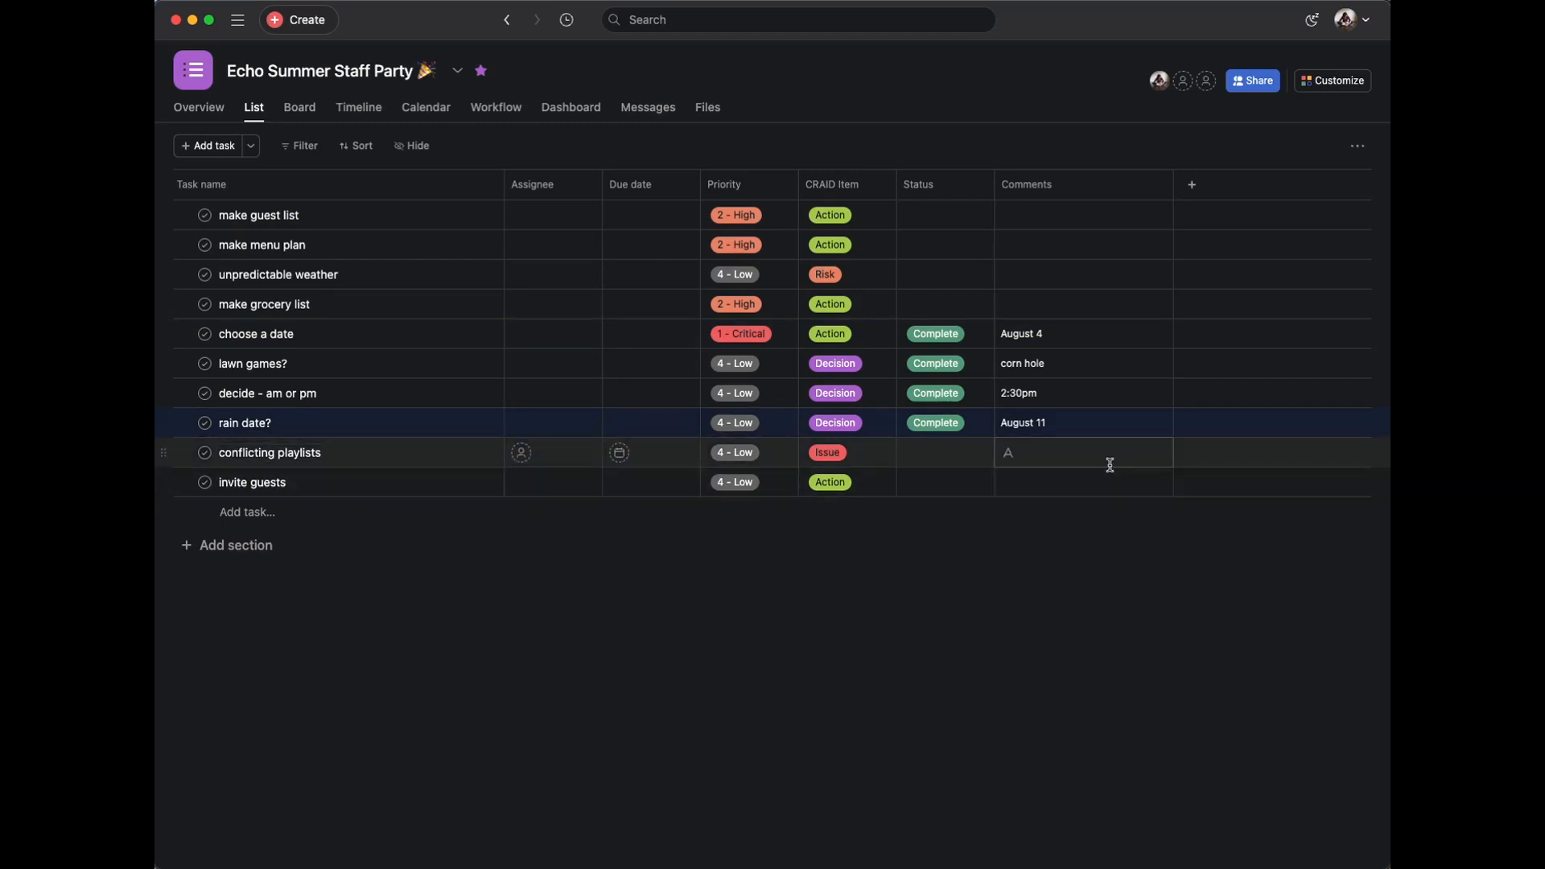
{"action": "type", "text": "Country music?"}
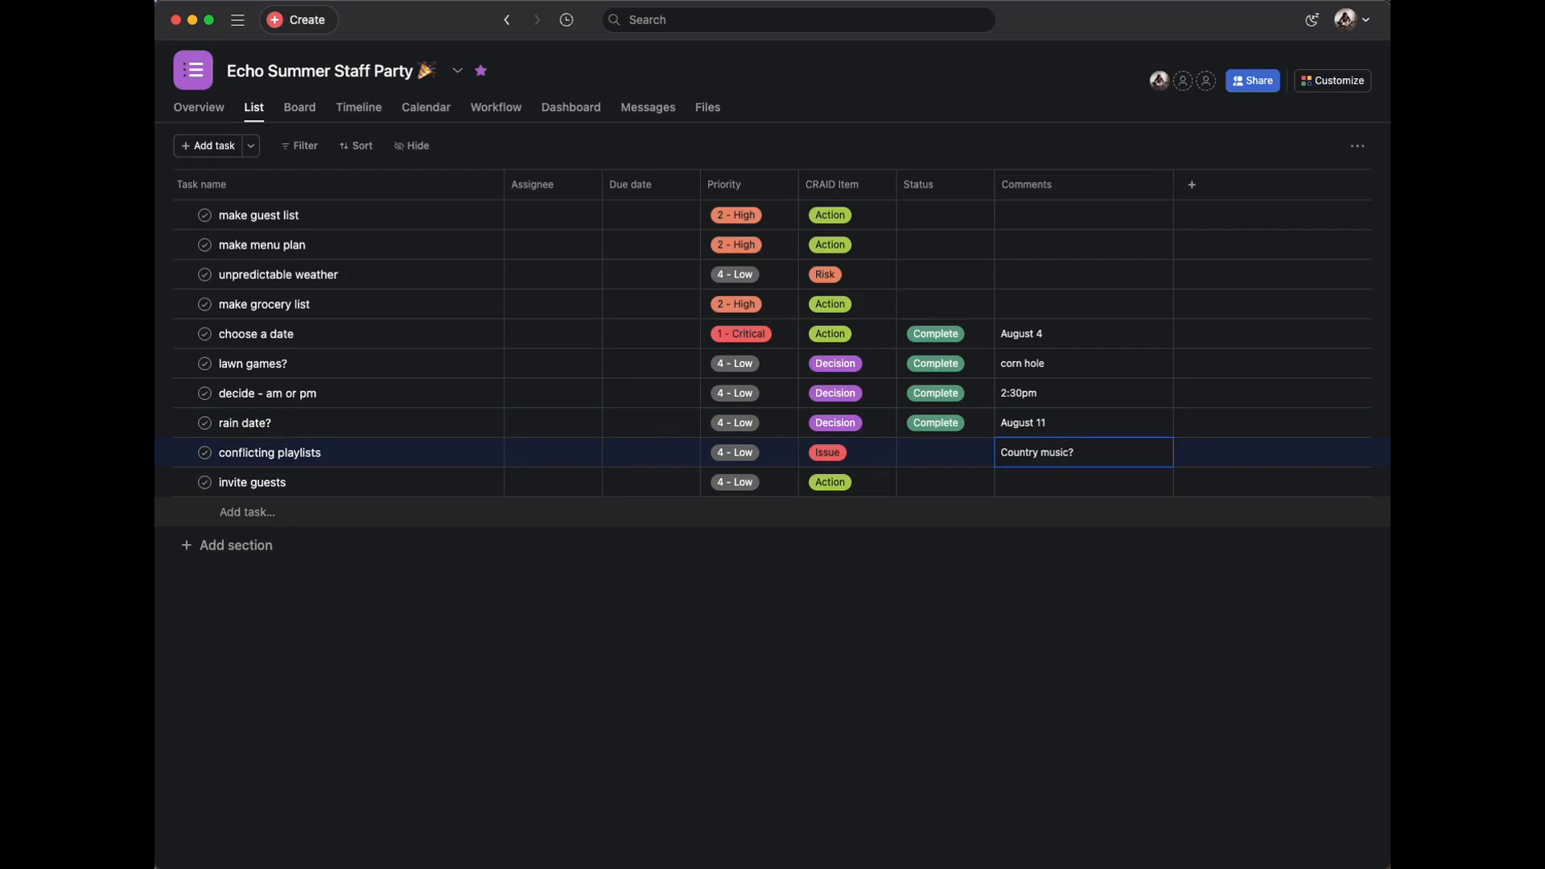
{"action": "type", "text": " Pop?"}
{"action": "key", "text": "Return"}
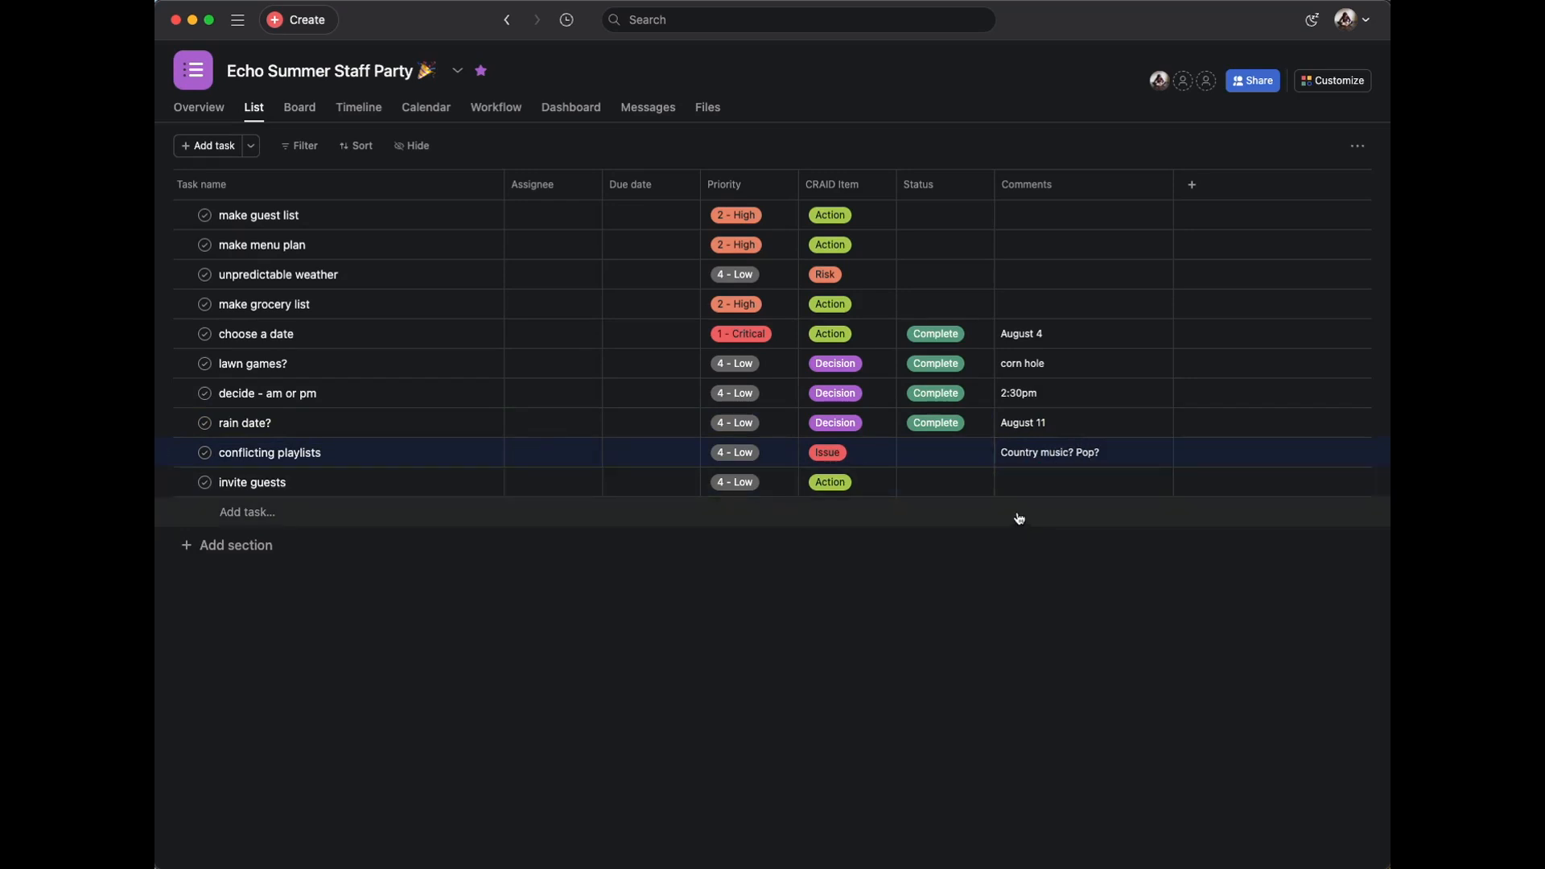
Set the Status of make guest list and make menu plan to In Progress and widen the Status column slightly.
{"action": "left_click", "coordinate": [964, 220]}
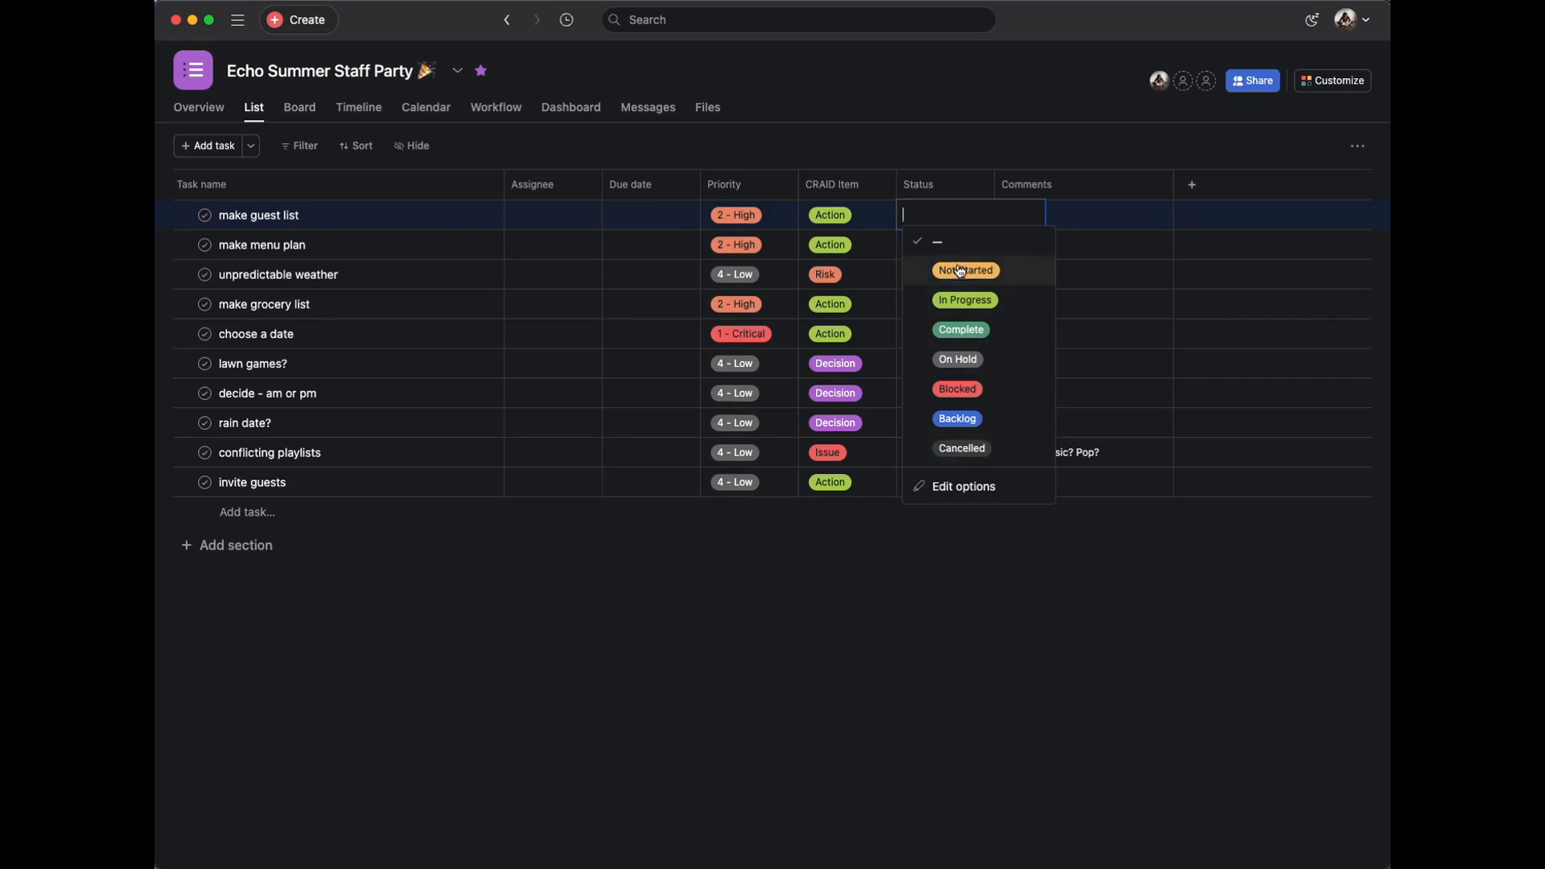
{"action": "left_click", "coordinate": [972, 300]}
{"action": "left_click", "coordinate": [951, 248]}
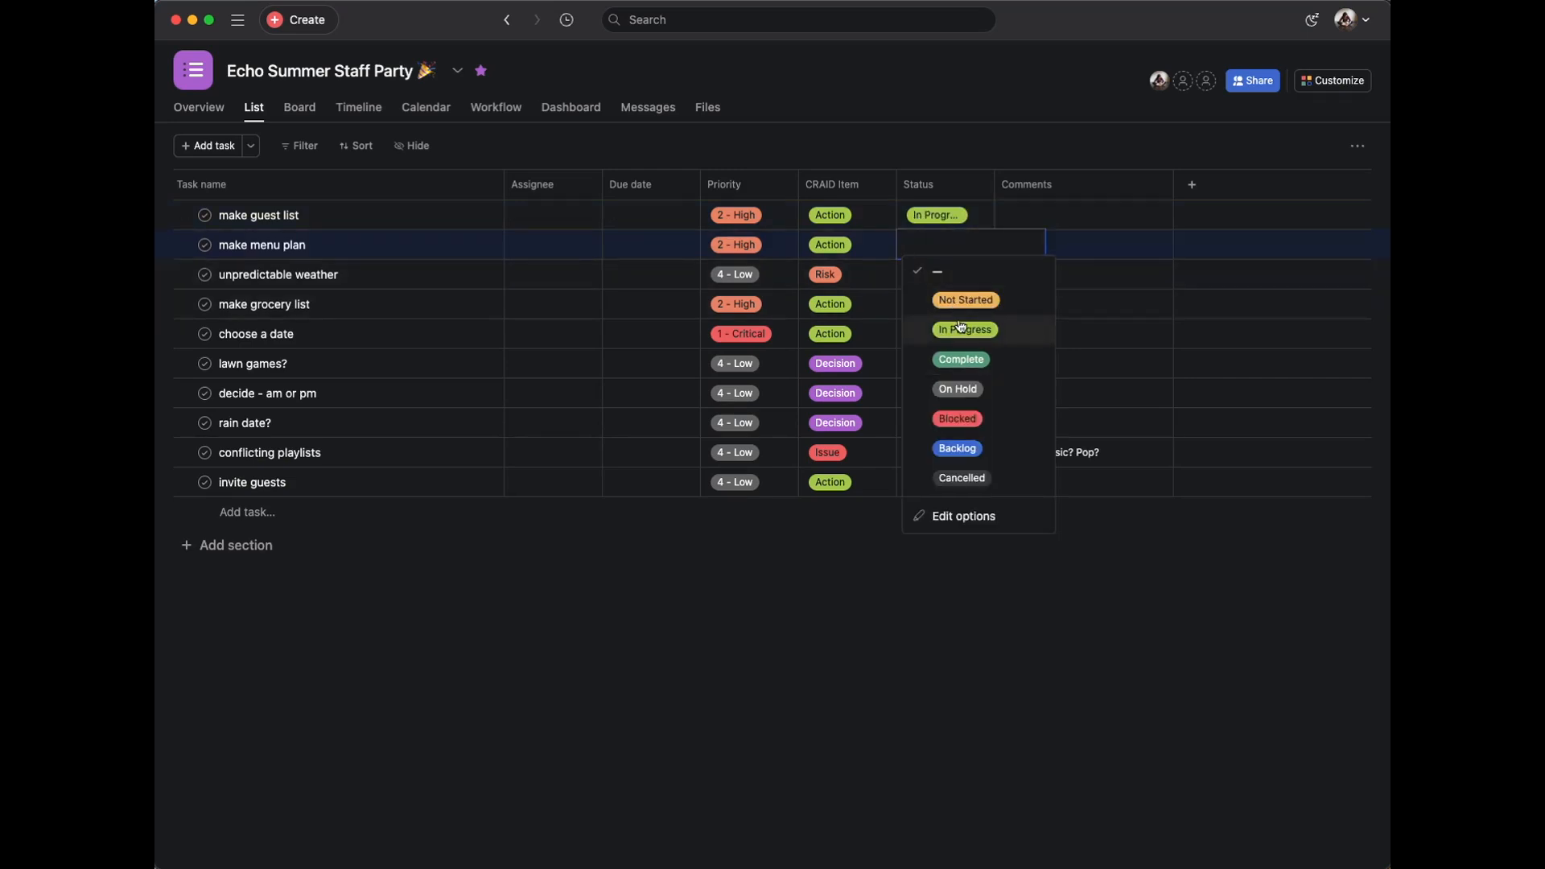
{"action": "left_click", "coordinate": [965, 330]}
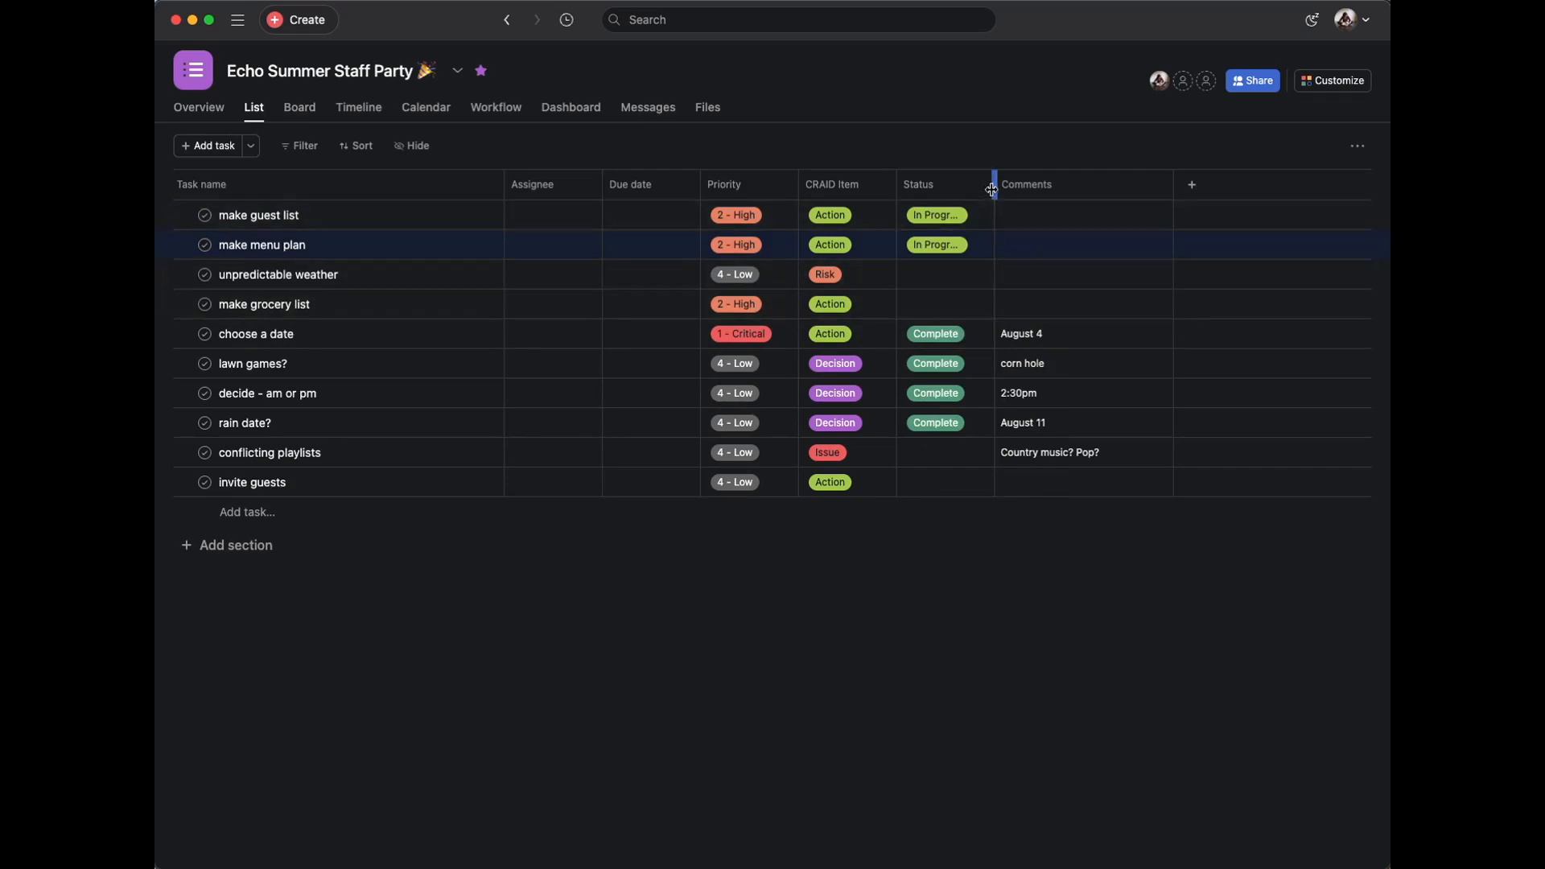
{"action": "left_click_drag", "start_coordinate": [995, 185], "coordinate": [1011, 195]}
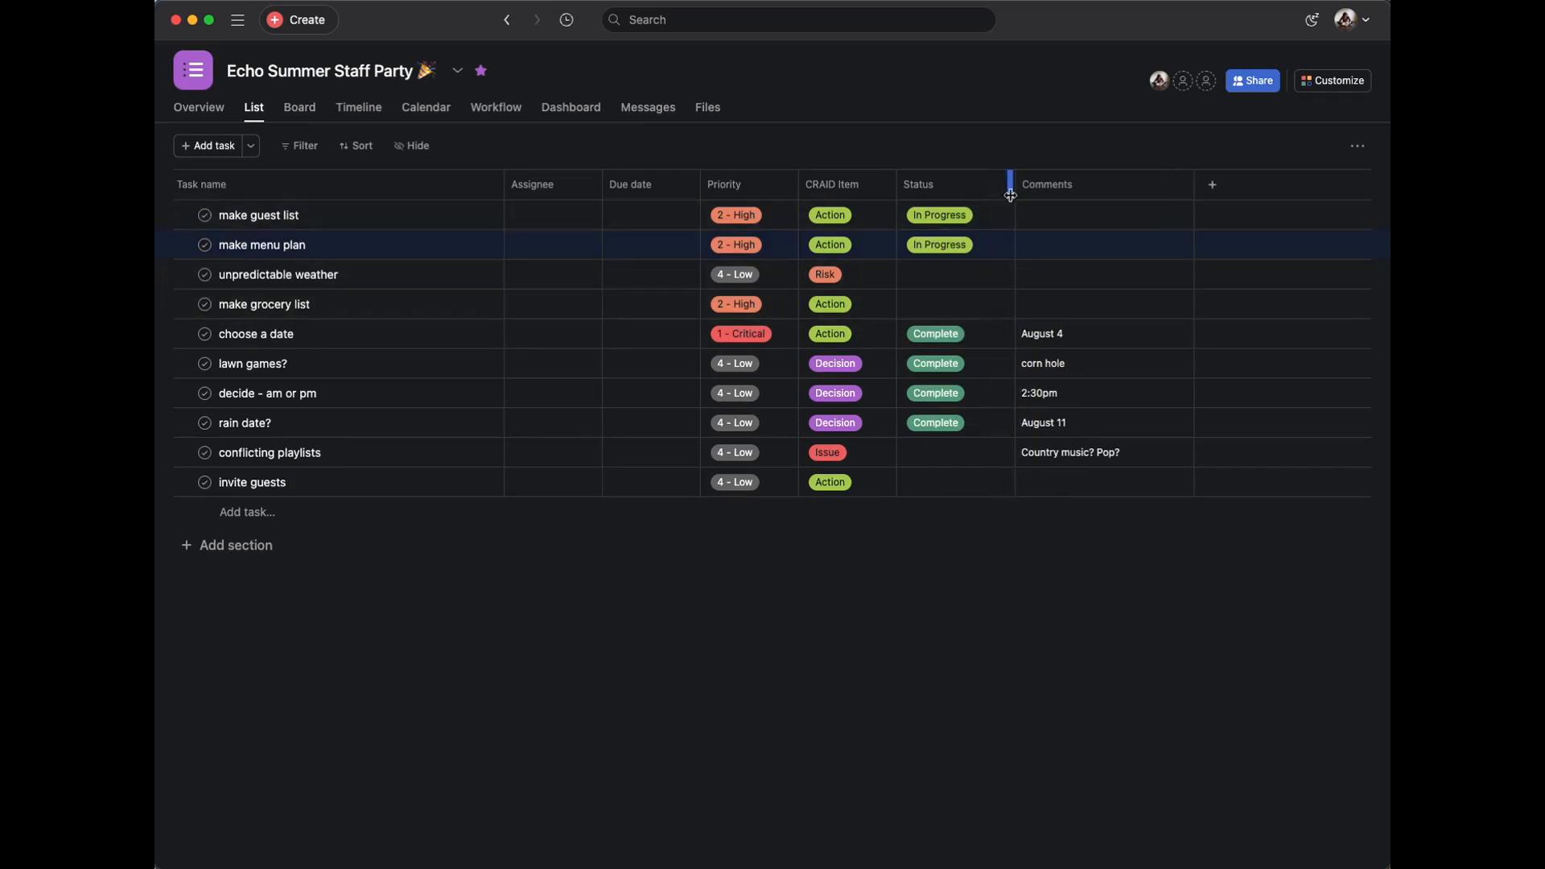
Set the Status of unpredictable weather to Blocked and of make grocery list to In Progress.
{"action": "left_click", "coordinate": [955, 278]}
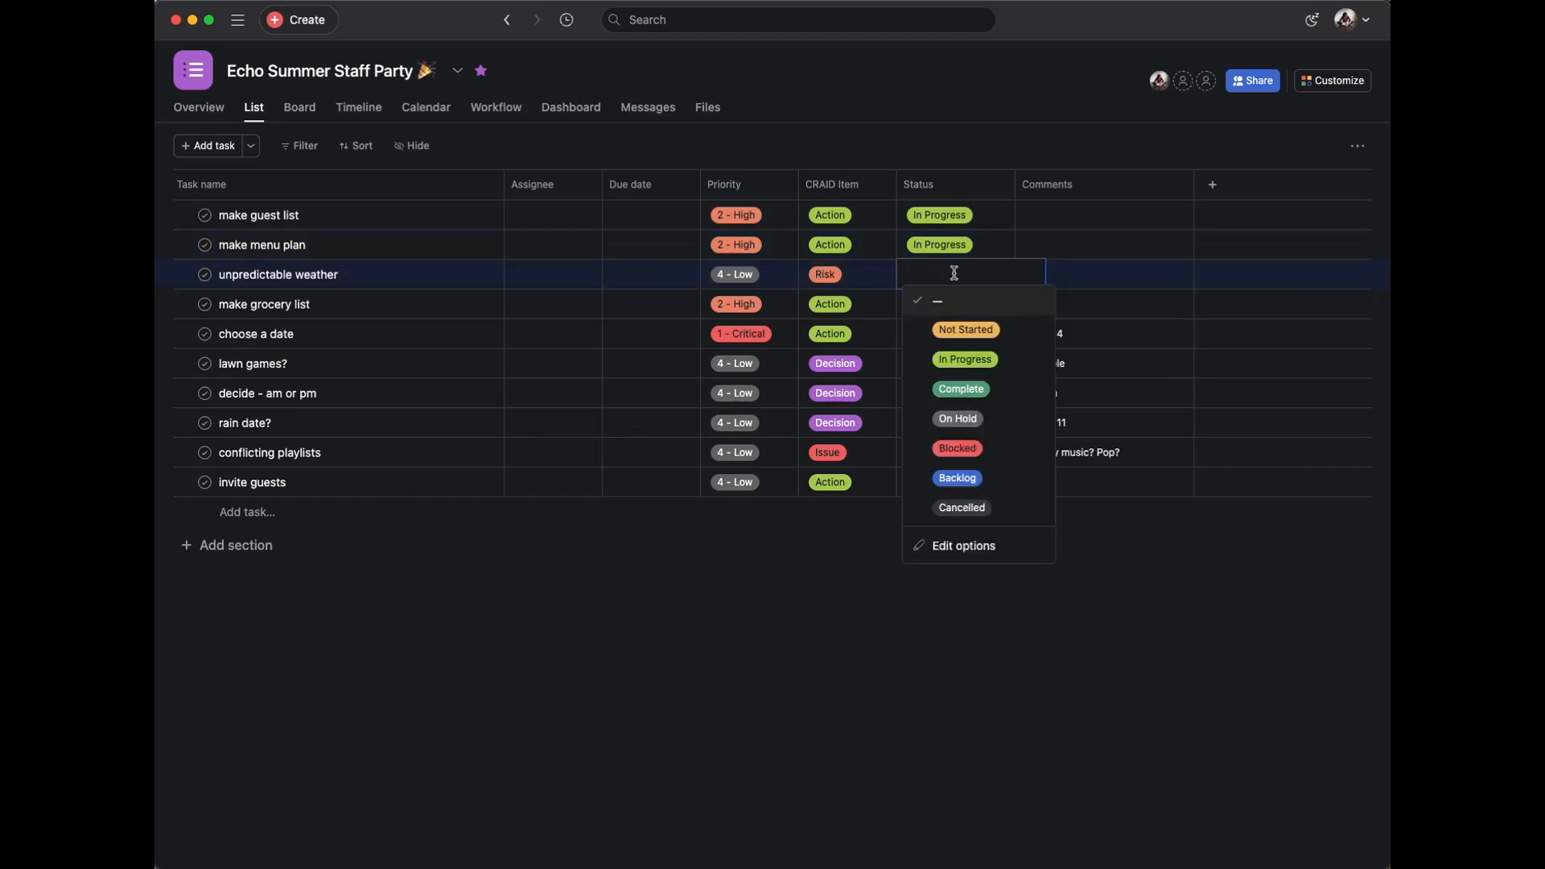
{"action": "left_click", "coordinate": [979, 450]}
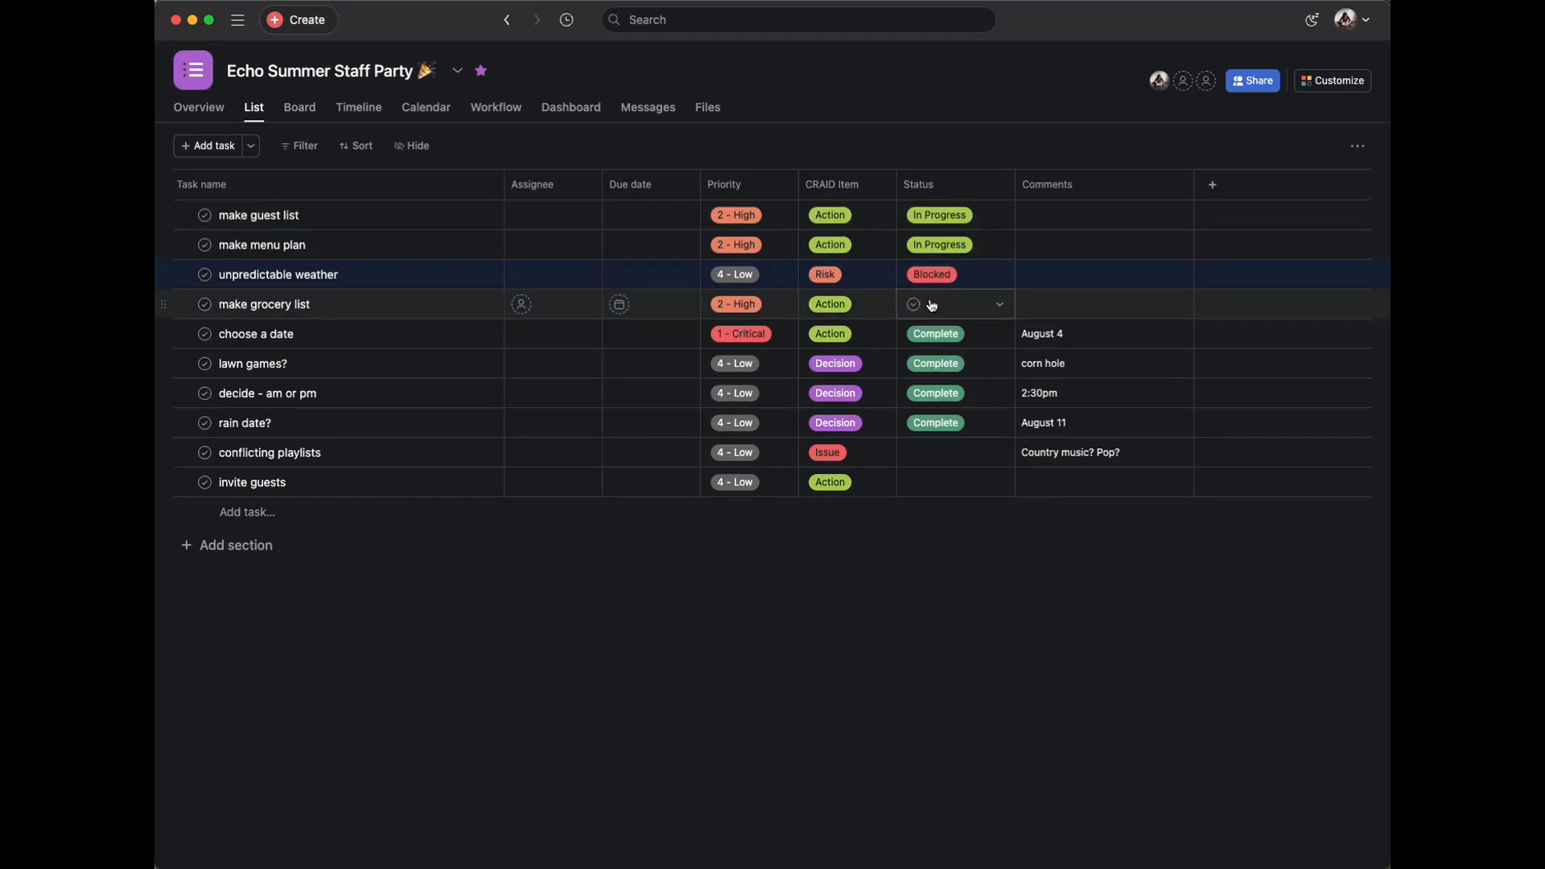
{"action": "left_click", "coordinate": [932, 304]}
{"action": "left_click", "coordinate": [962, 390]}
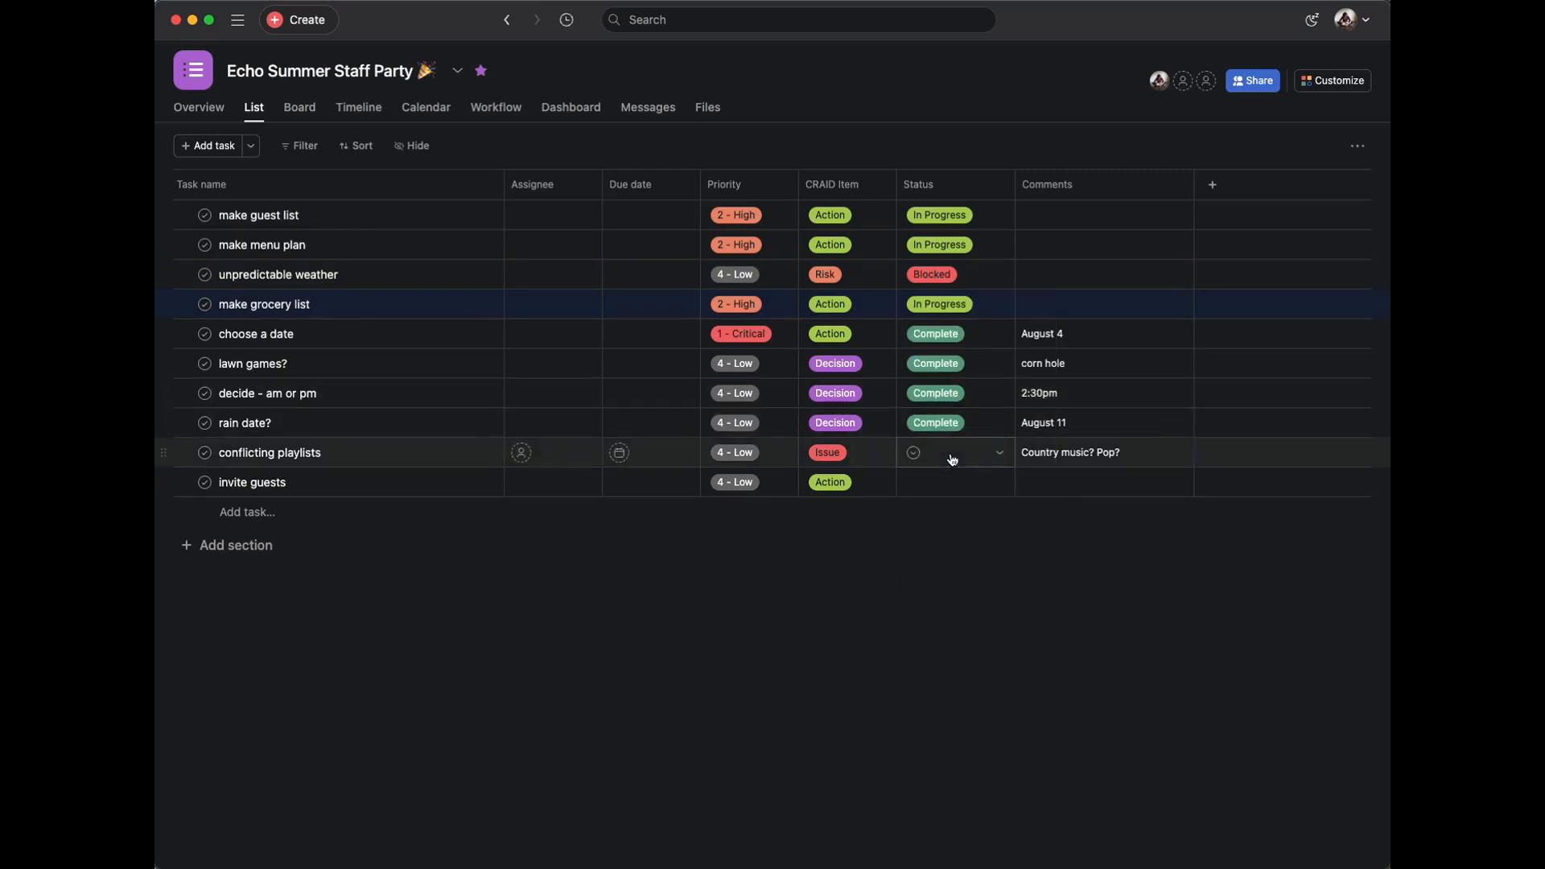
Set the Status of the make grocery list task to Not Started and of conflicting playlists to Blocked.
{"action": "left_click", "coordinate": [989, 305]}
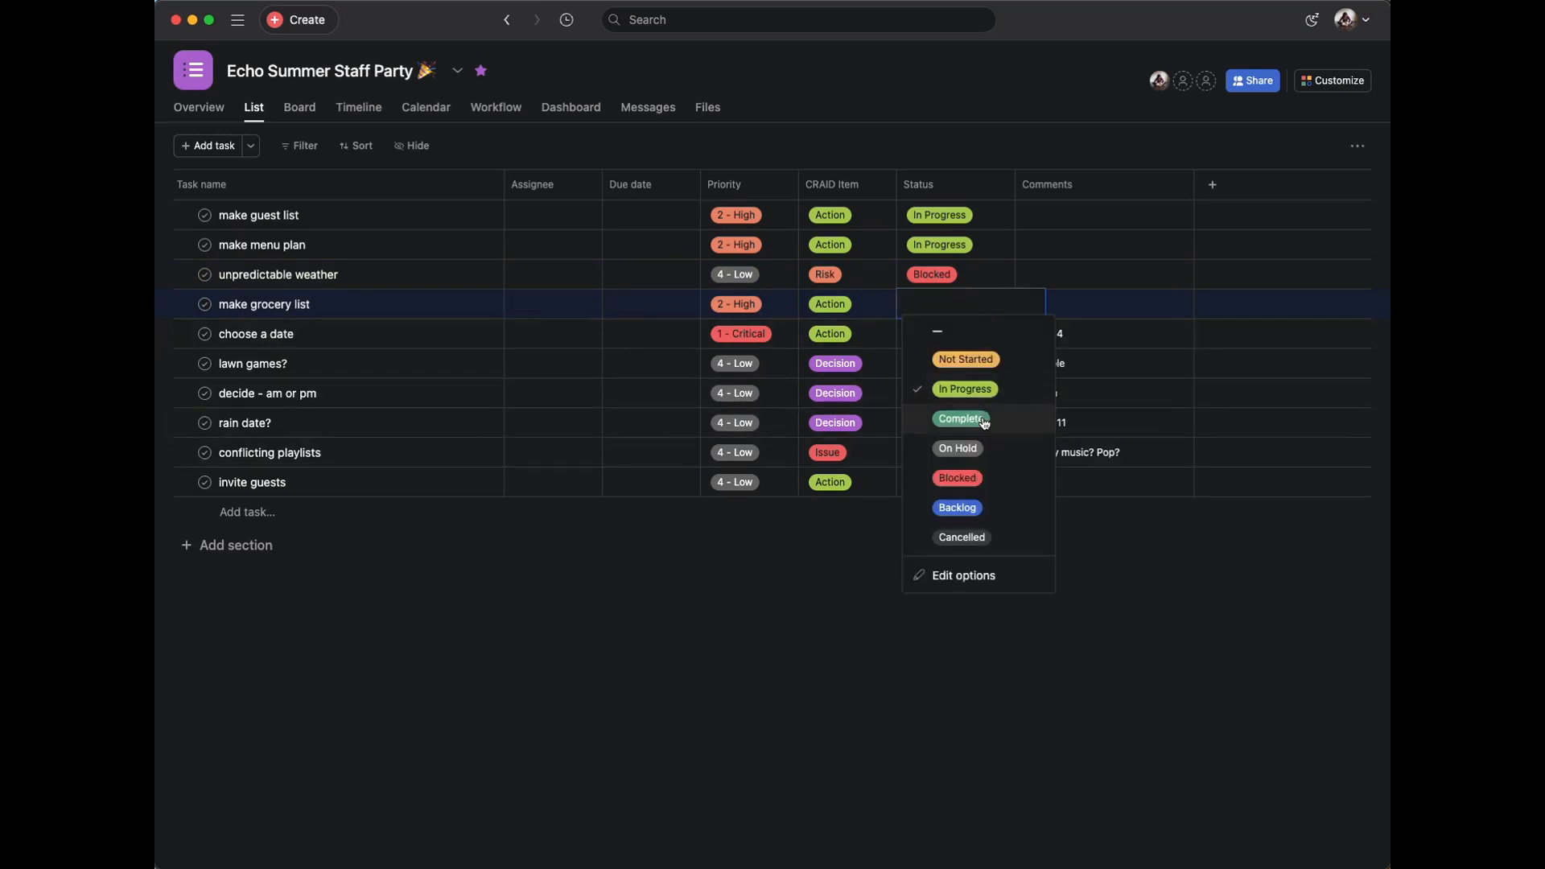
{"action": "left_click", "coordinate": [994, 364]}
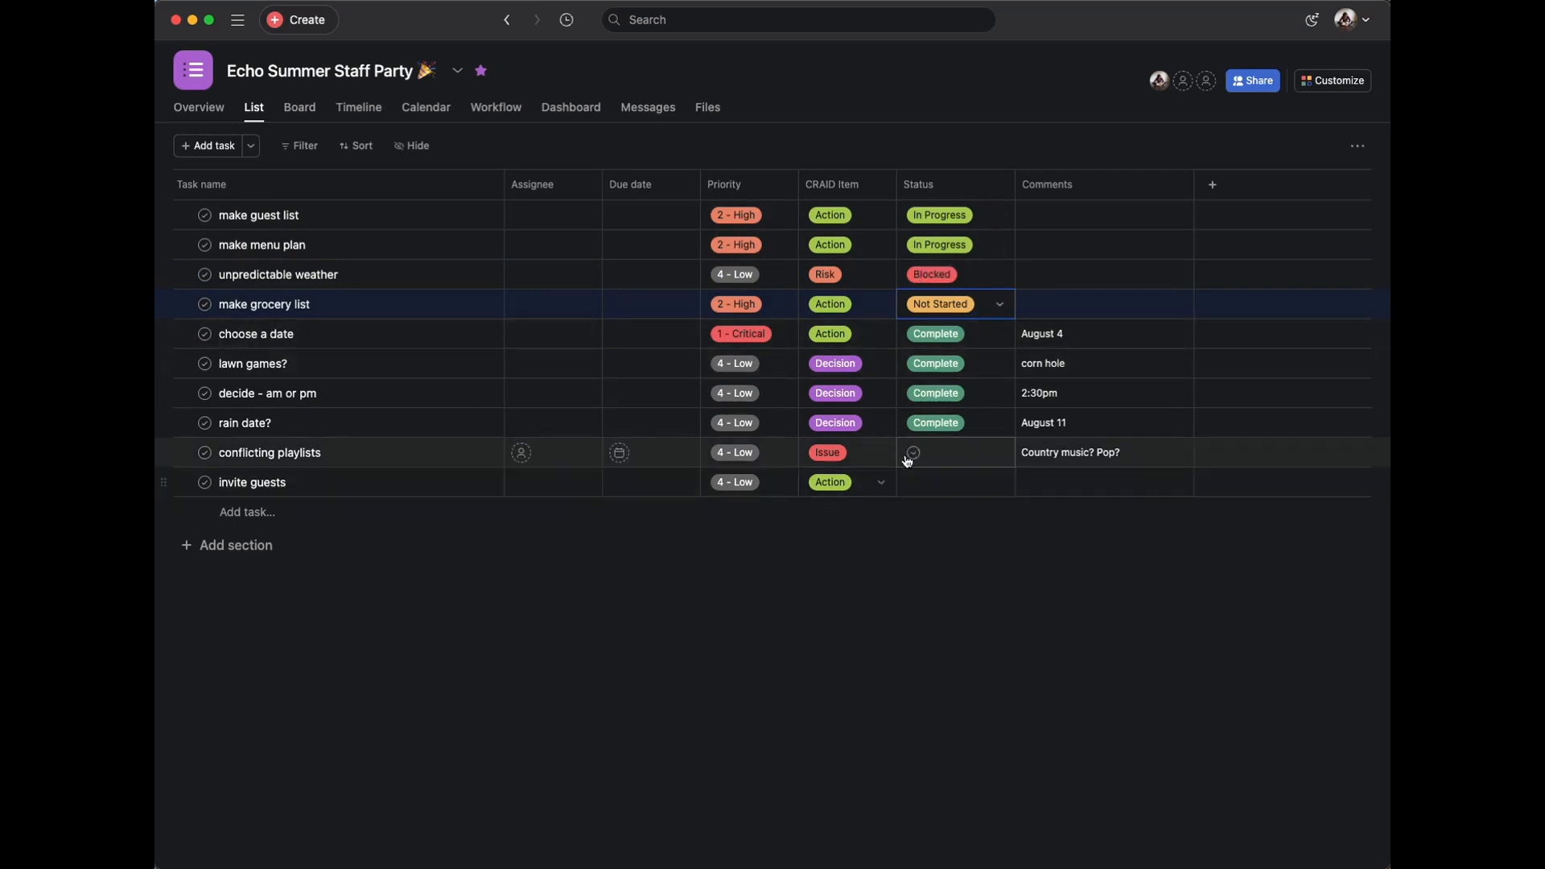
{"action": "left_click", "coordinate": [951, 459]}
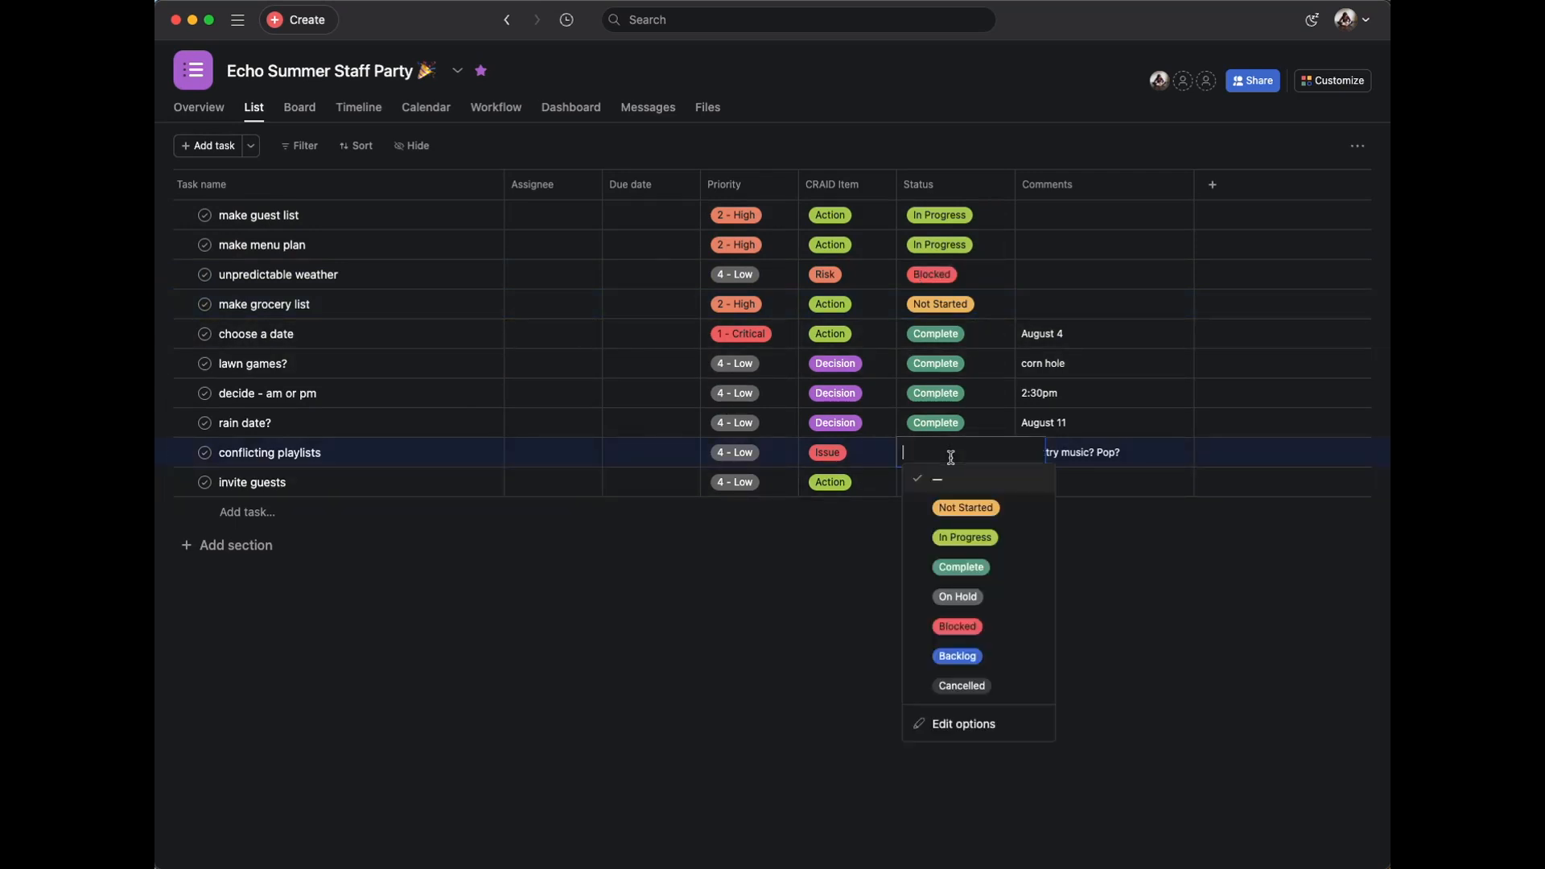
{"action": "left_click", "coordinate": [998, 628]}
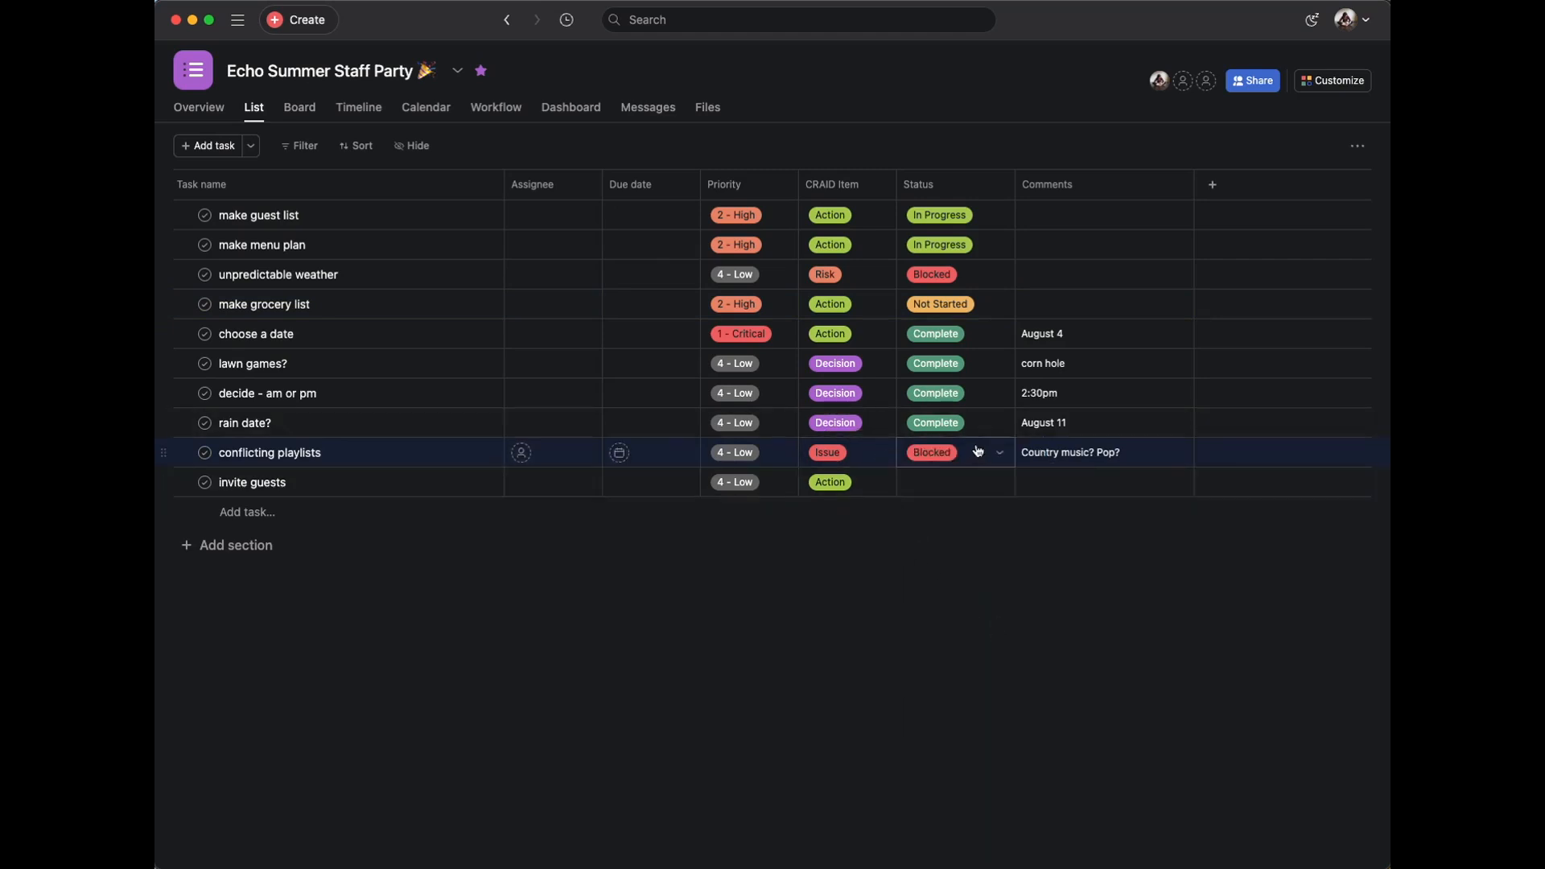
{"action": "left_click", "coordinate": [920, 463]}
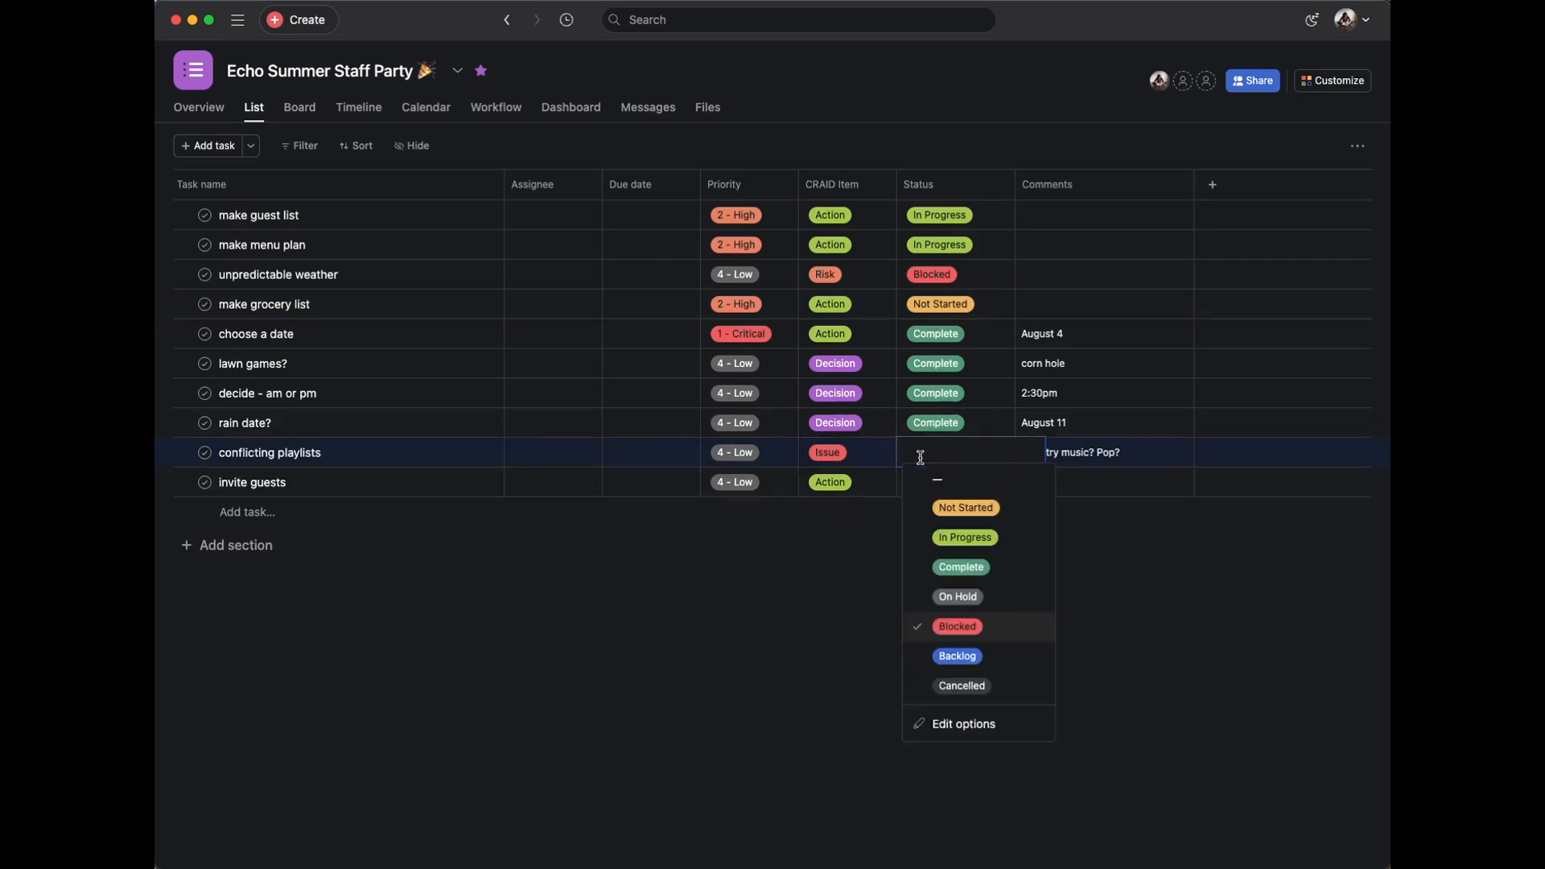
{"action": "left_click", "coordinate": [1118, 587]}
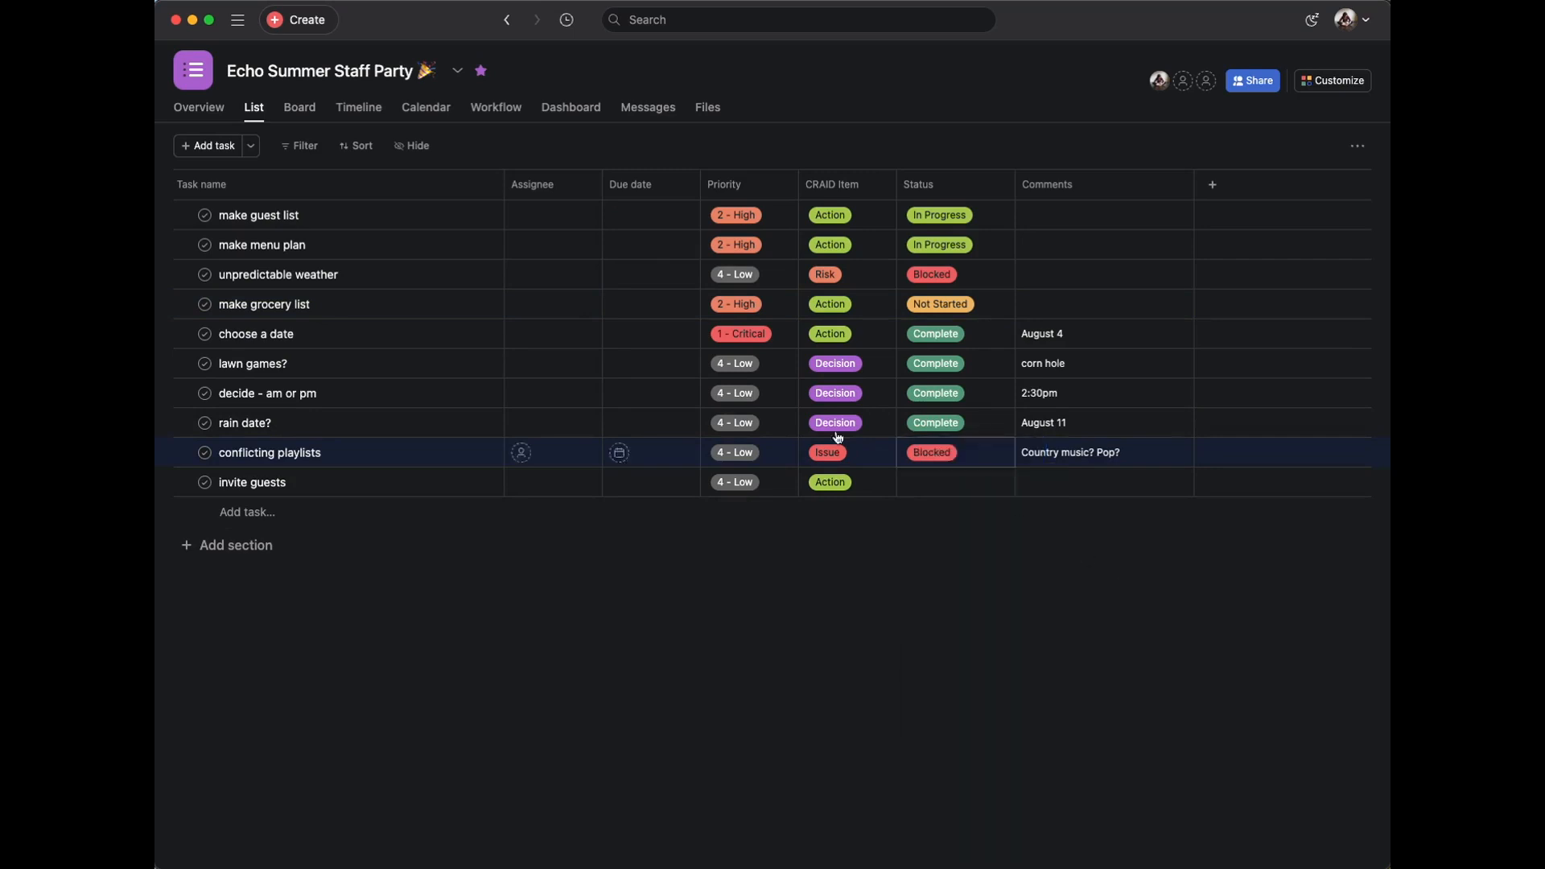
{"action": "left_click", "coordinate": [932, 452]}
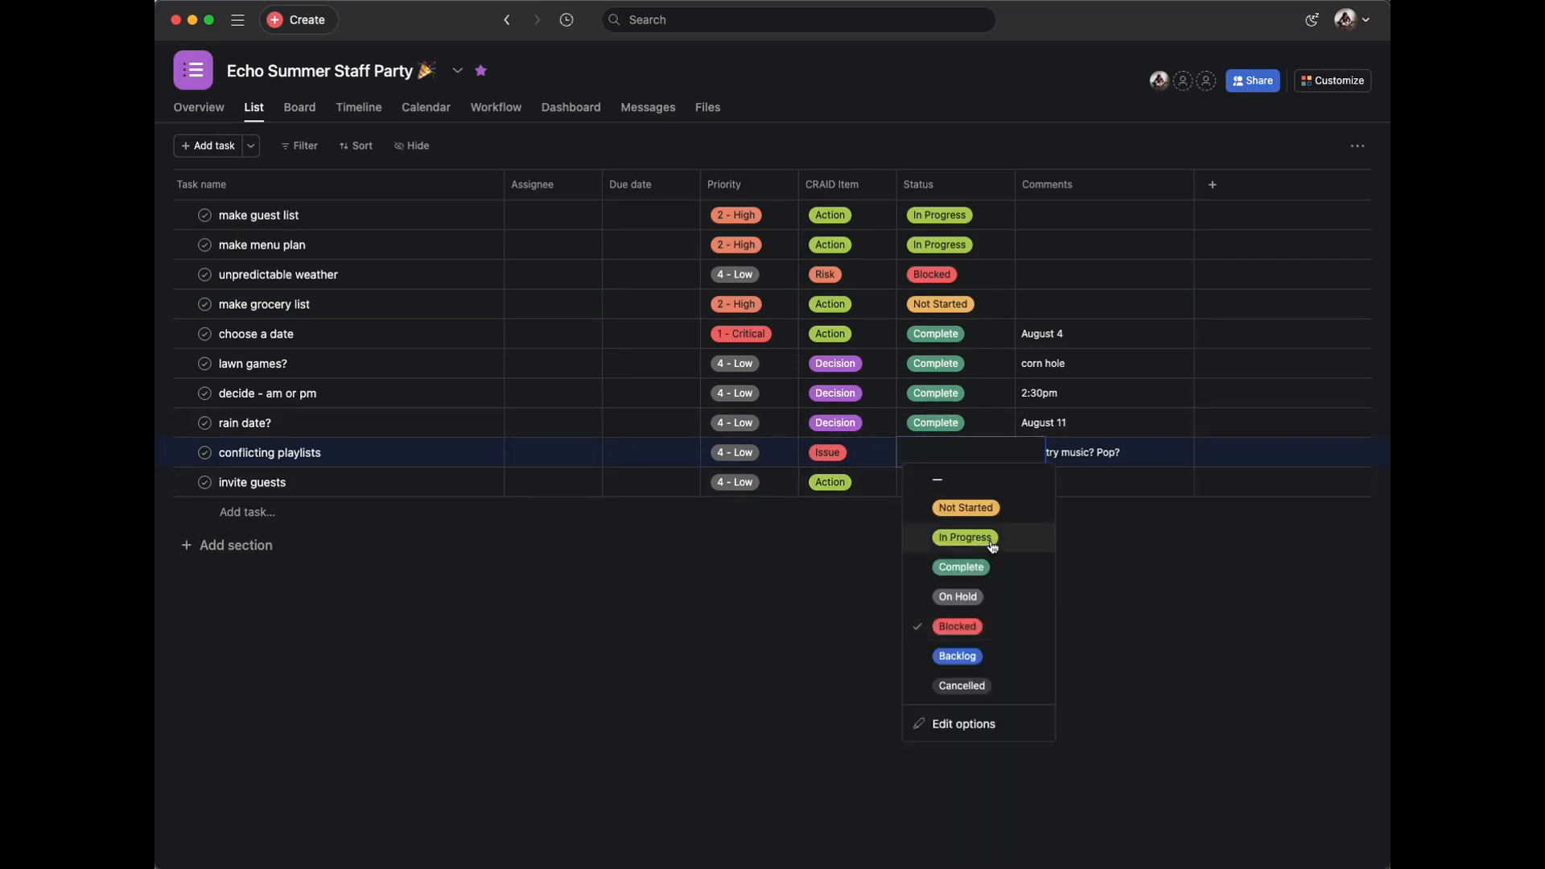
{"action": "left_click", "coordinate": [1137, 576]}
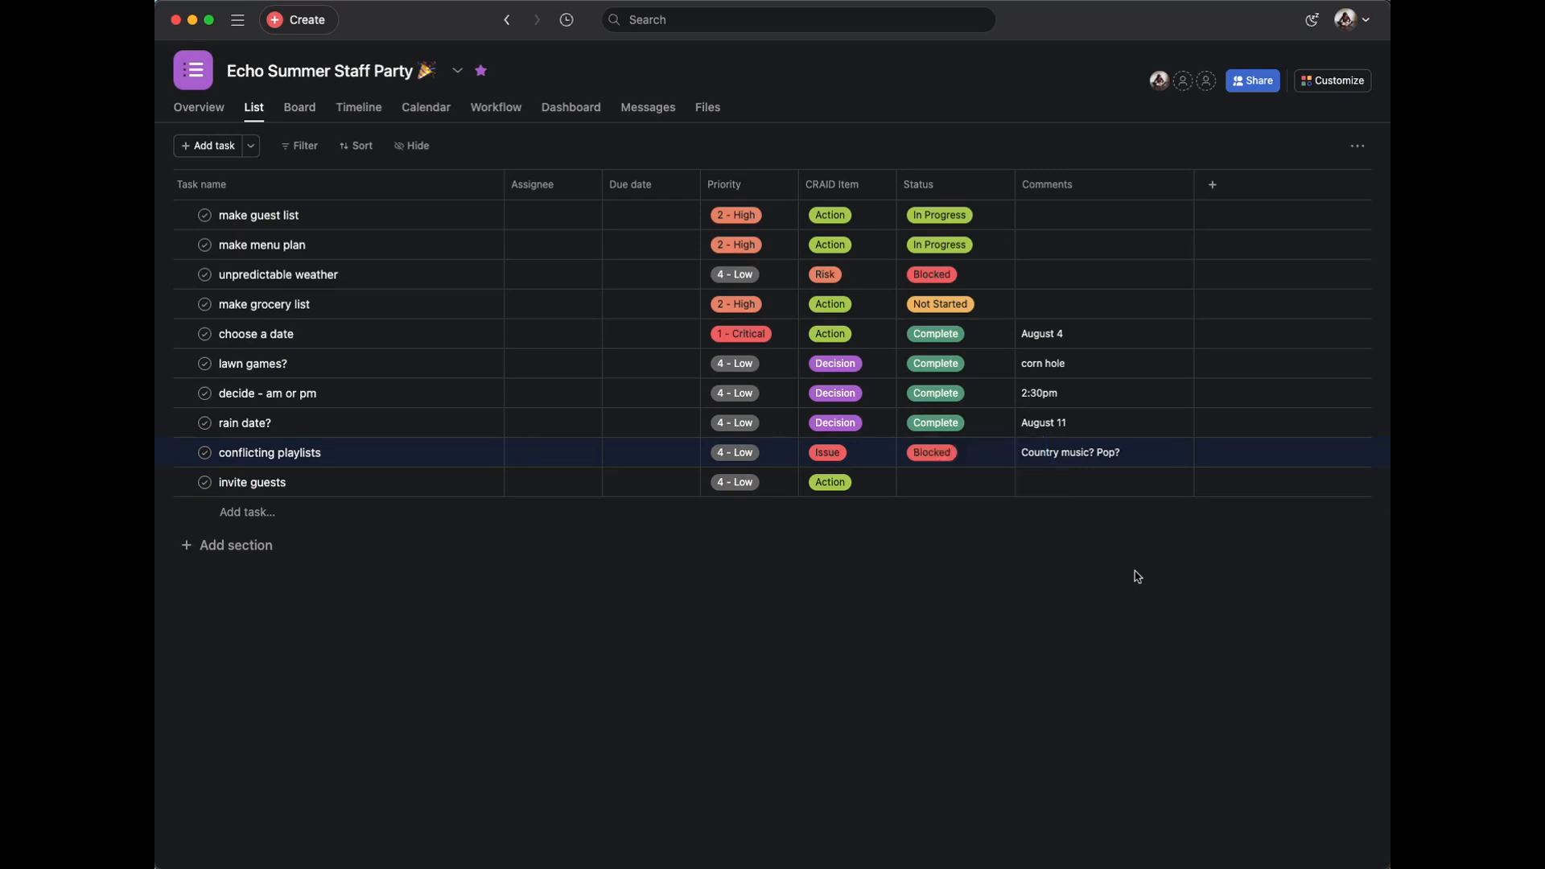
Set the Status of the invite guests task to In Progress.
{"action": "left_click", "coordinate": [983, 483]}
{"action": "left_click", "coordinate": [990, 566]}
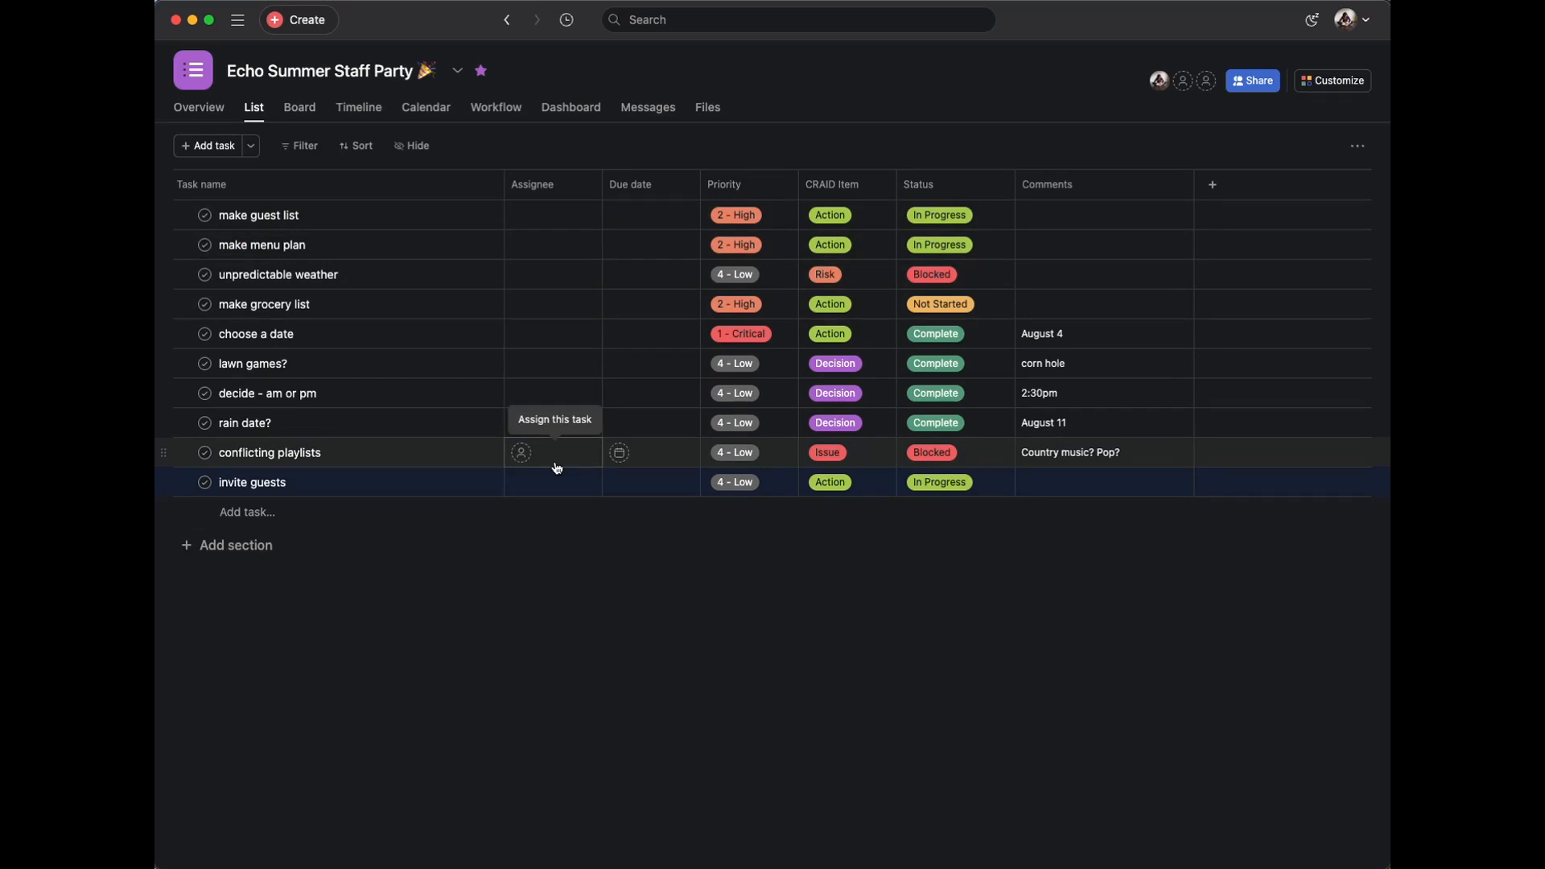
Add a task named "party theme - 70s to 20s" at the end of the task list.
{"action": "left_click", "coordinate": [266, 513]}
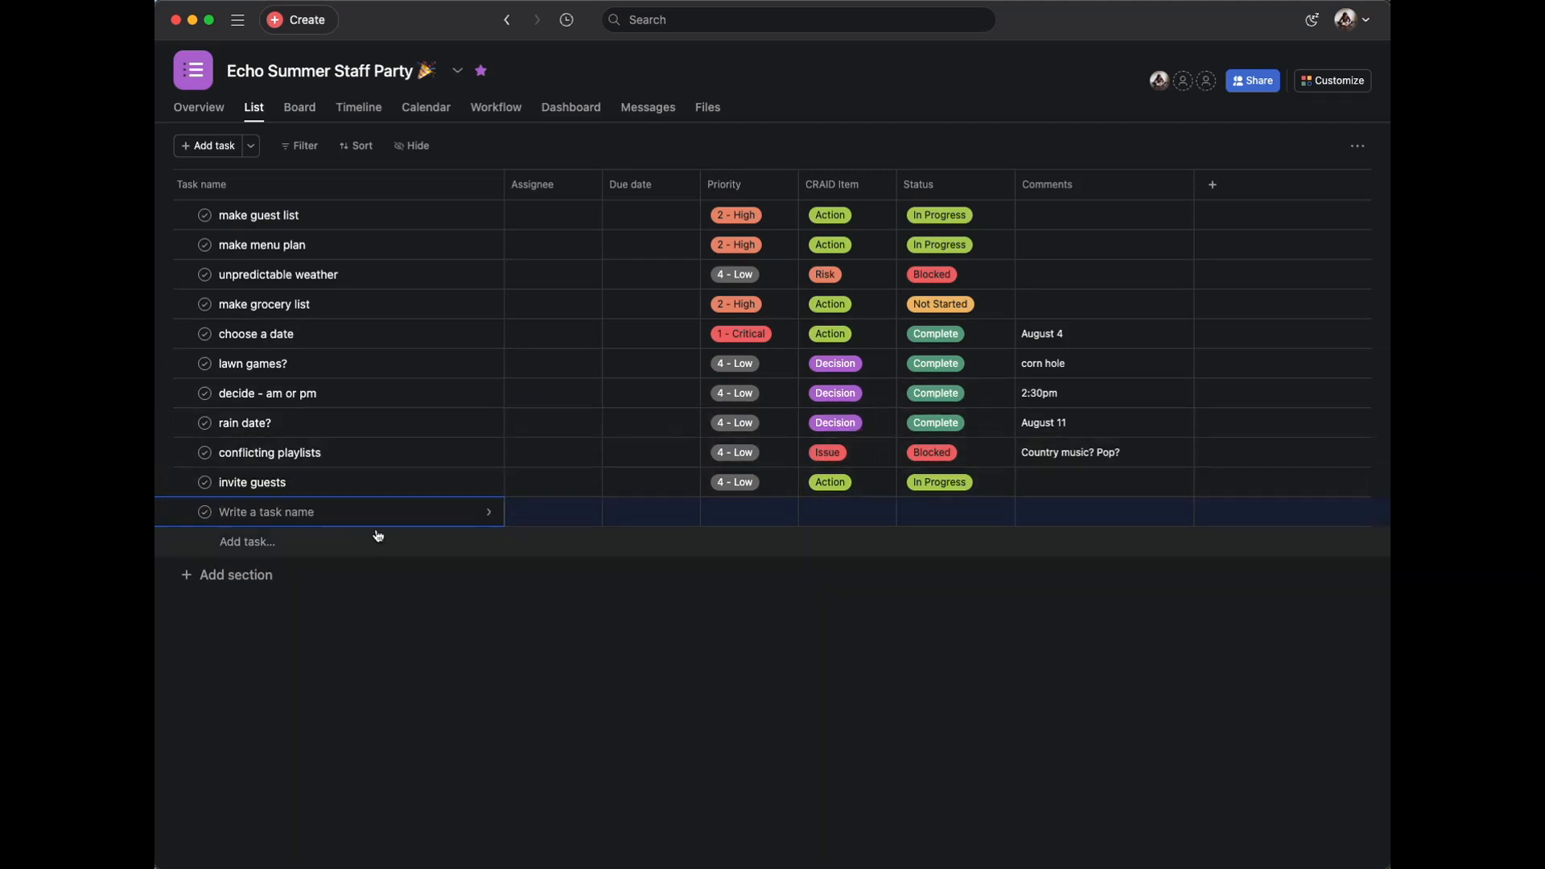
{"action": "type", "text": "parth"}
{"action": "type", "text": " theme - 70s to"}
{"action": "type", "text": "20s"}
{"action": "left_click", "coordinate": [1066, 613]}
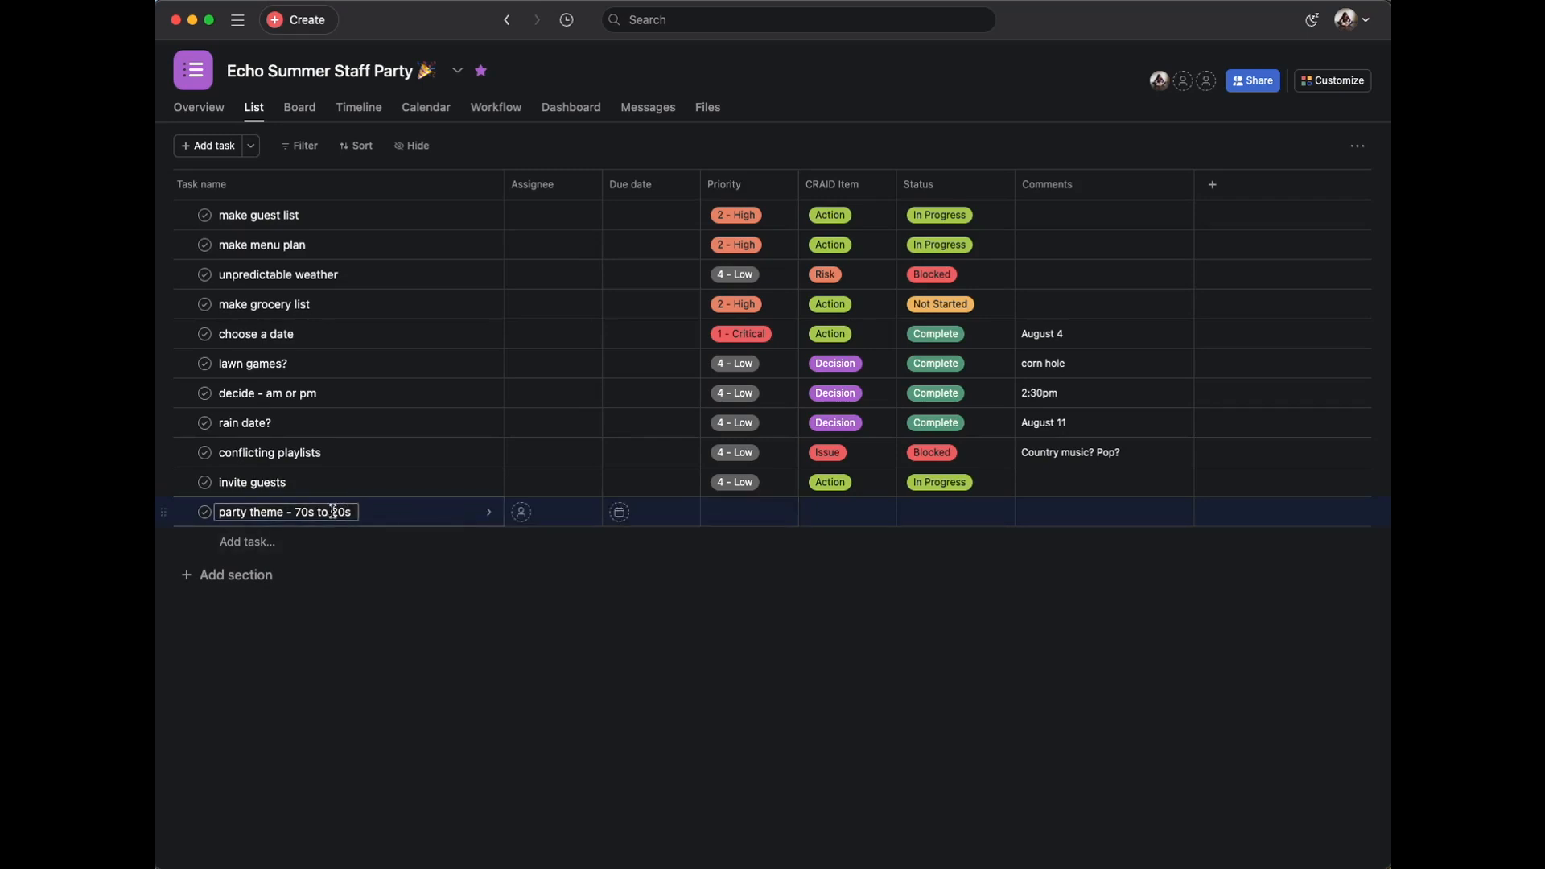
Set the party theme task's Priority to 3 - Medium and its CRAID Item to Change Request.
{"action": "left_click", "coordinate": [768, 520]}
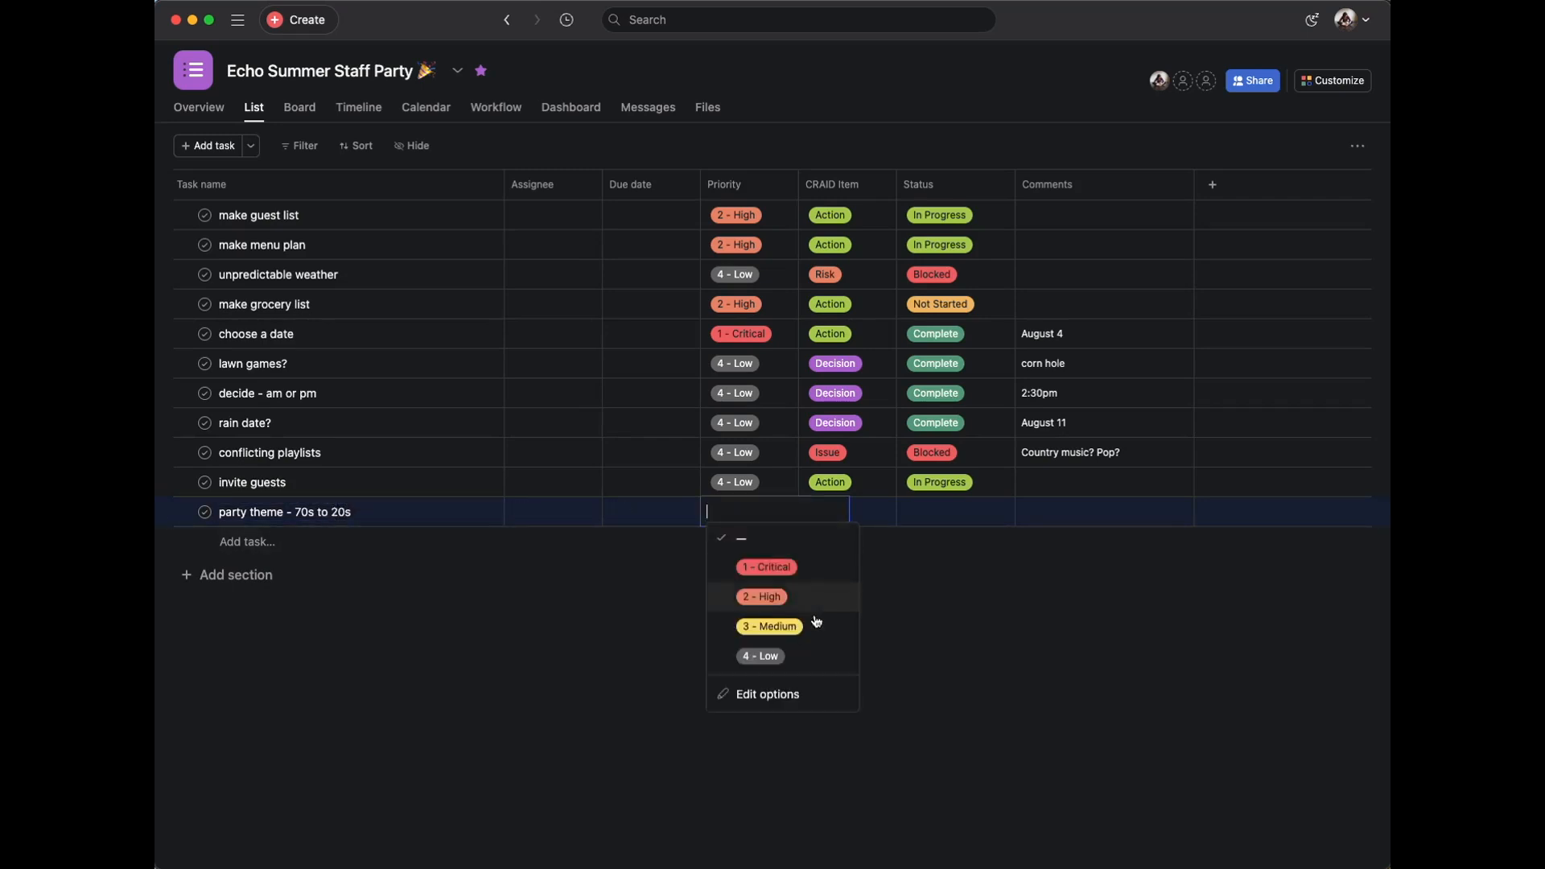
{"action": "left_click", "coordinate": [807, 627]}
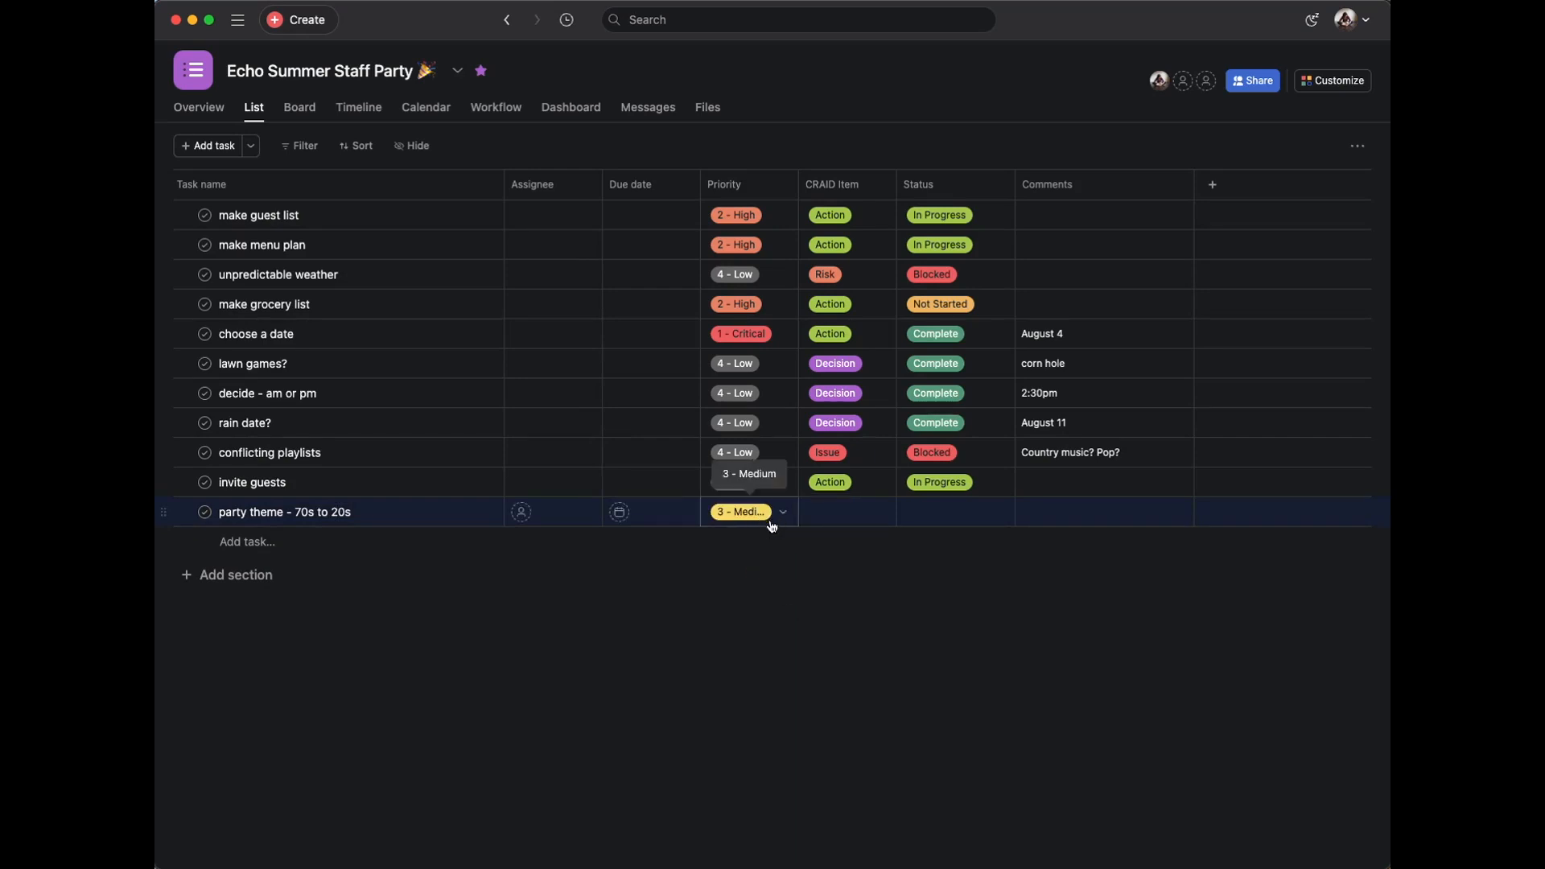
{"action": "left_click", "coordinate": [861, 523]}
{"action": "left_click", "coordinate": [860, 563]}
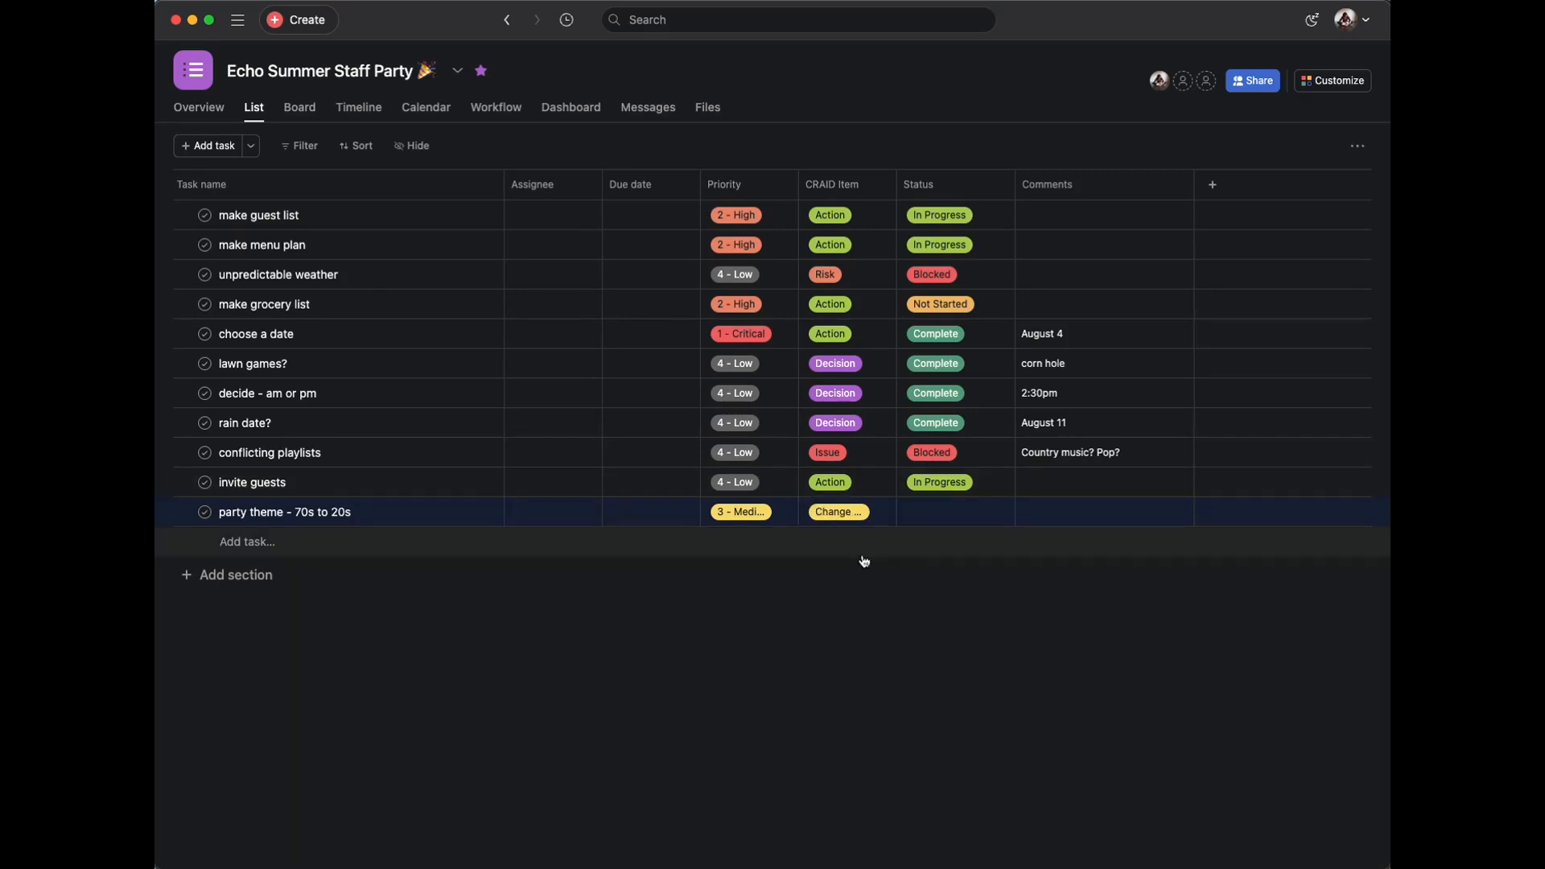
Set the Status of the party theme task to In Progress.
{"action": "left_click", "coordinate": [946, 495]}
{"action": "left_click", "coordinate": [817, 631]}
{"action": "left_click", "coordinate": [937, 514]}
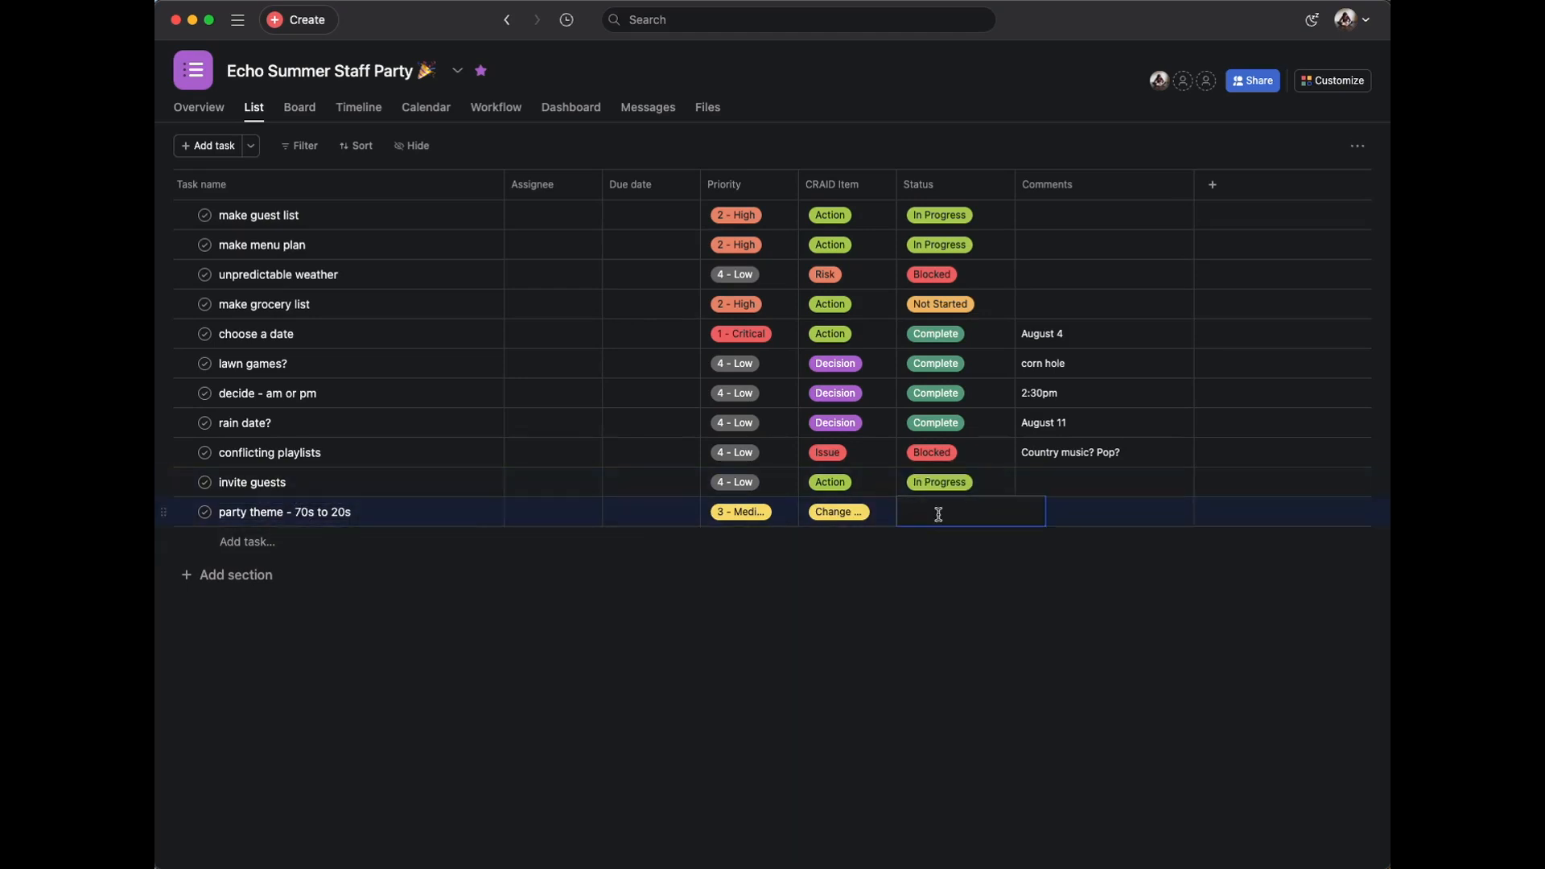
{"action": "left_click", "coordinate": [1025, 598]}
{"action": "left_click", "coordinate": [250, 217]}
{"action": "left_click", "coordinate": [359, 148]}
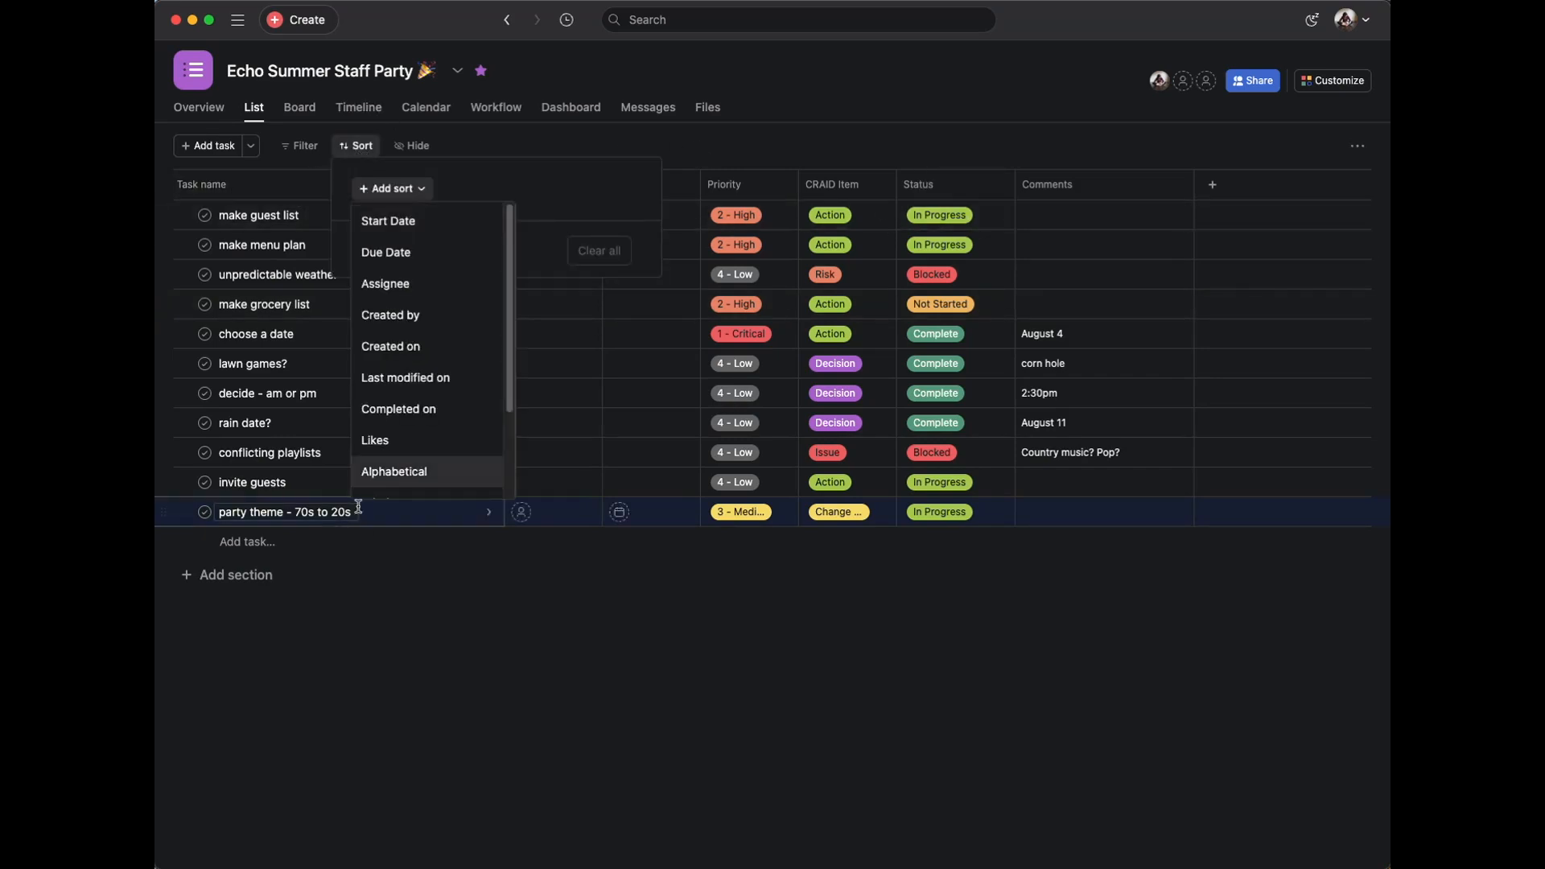
{"action": "scroll", "coordinate": [384, 483], "scroll_direction": "down", "scroll_amount": 1}
{"action": "scroll", "coordinate": [420, 258], "scroll_direction": "up", "scroll_amount": 1}
{"action": "left_click", "coordinate": [512, 147]}
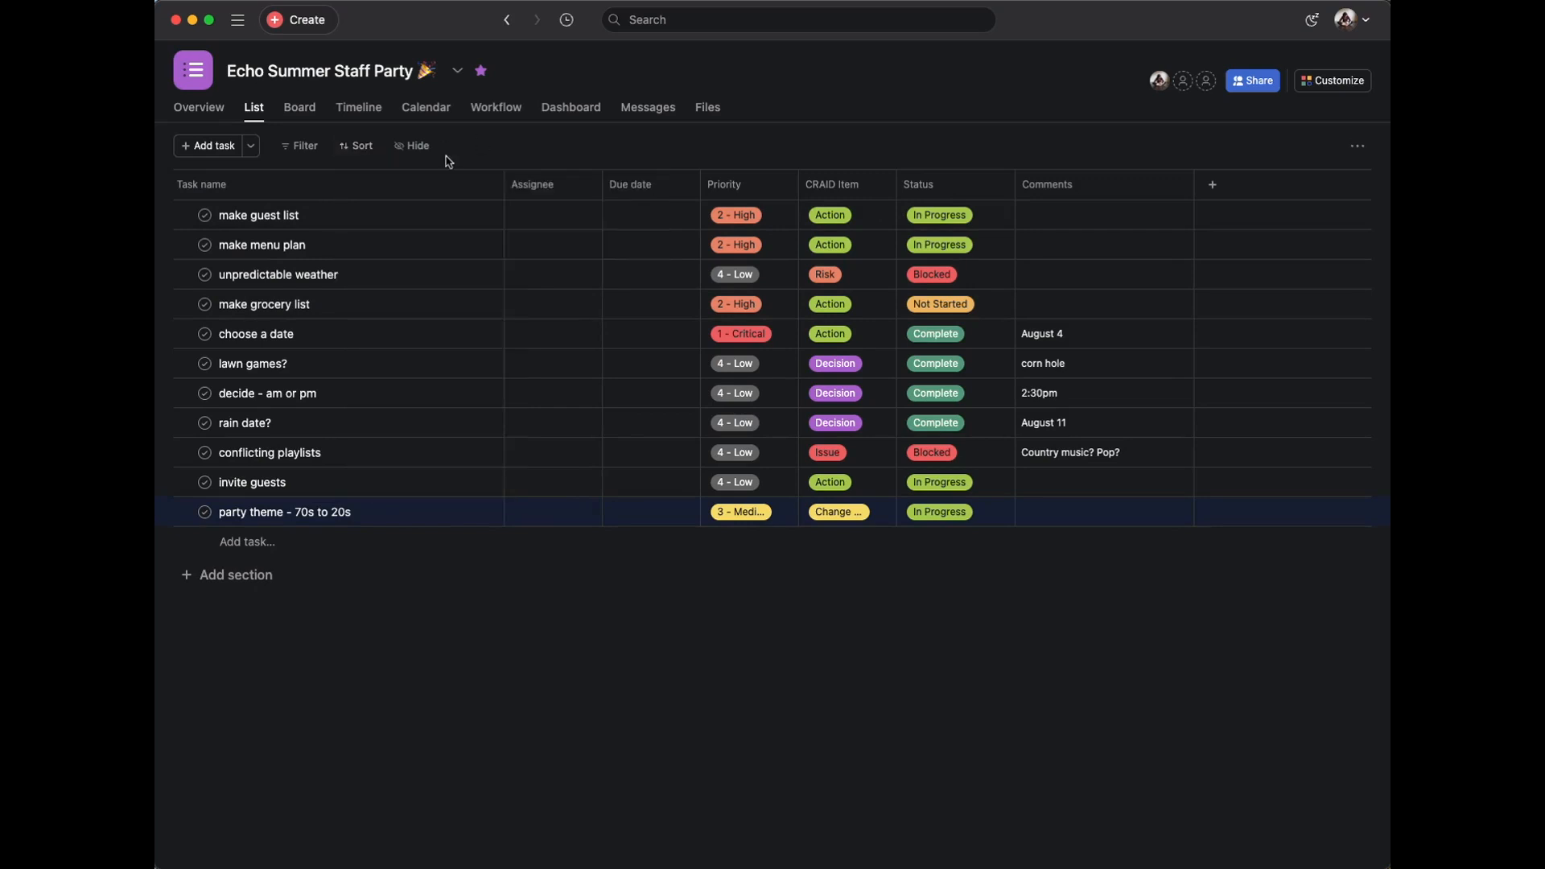
Sort the task list by CRAID Item in ascending order.
{"action": "left_click", "coordinate": [354, 148]}
{"action": "scroll", "coordinate": [399, 287], "scroll_direction": "down", "scroll_amount": 1}
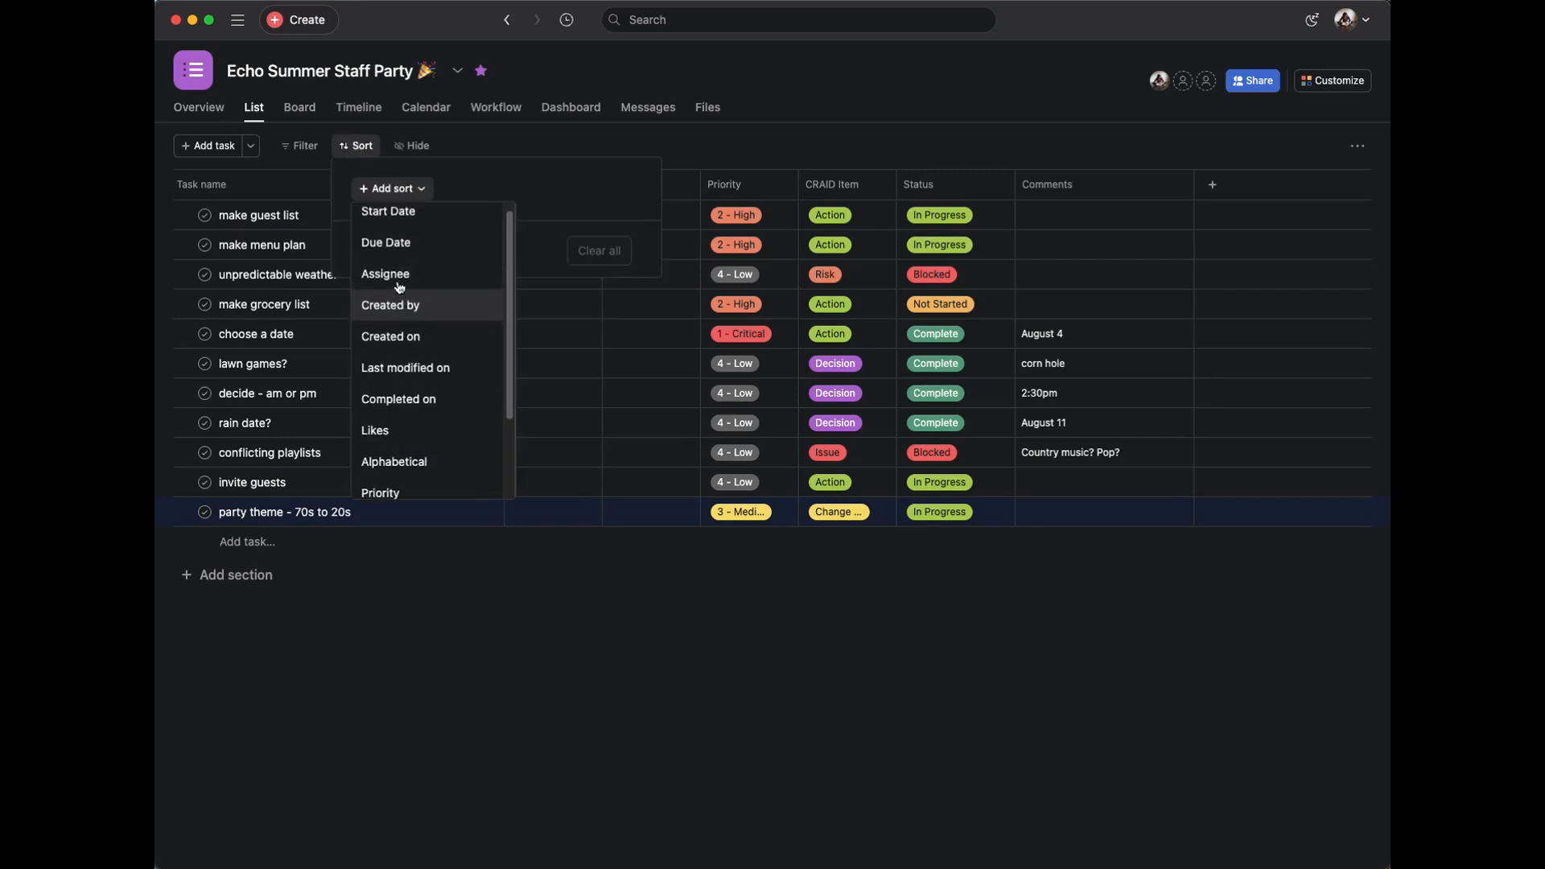
{"action": "scroll", "coordinate": [399, 283], "scroll_direction": "down", "scroll_amount": 3}
{"action": "scroll", "coordinate": [407, 248], "scroll_direction": "up", "scroll_amount": 5}
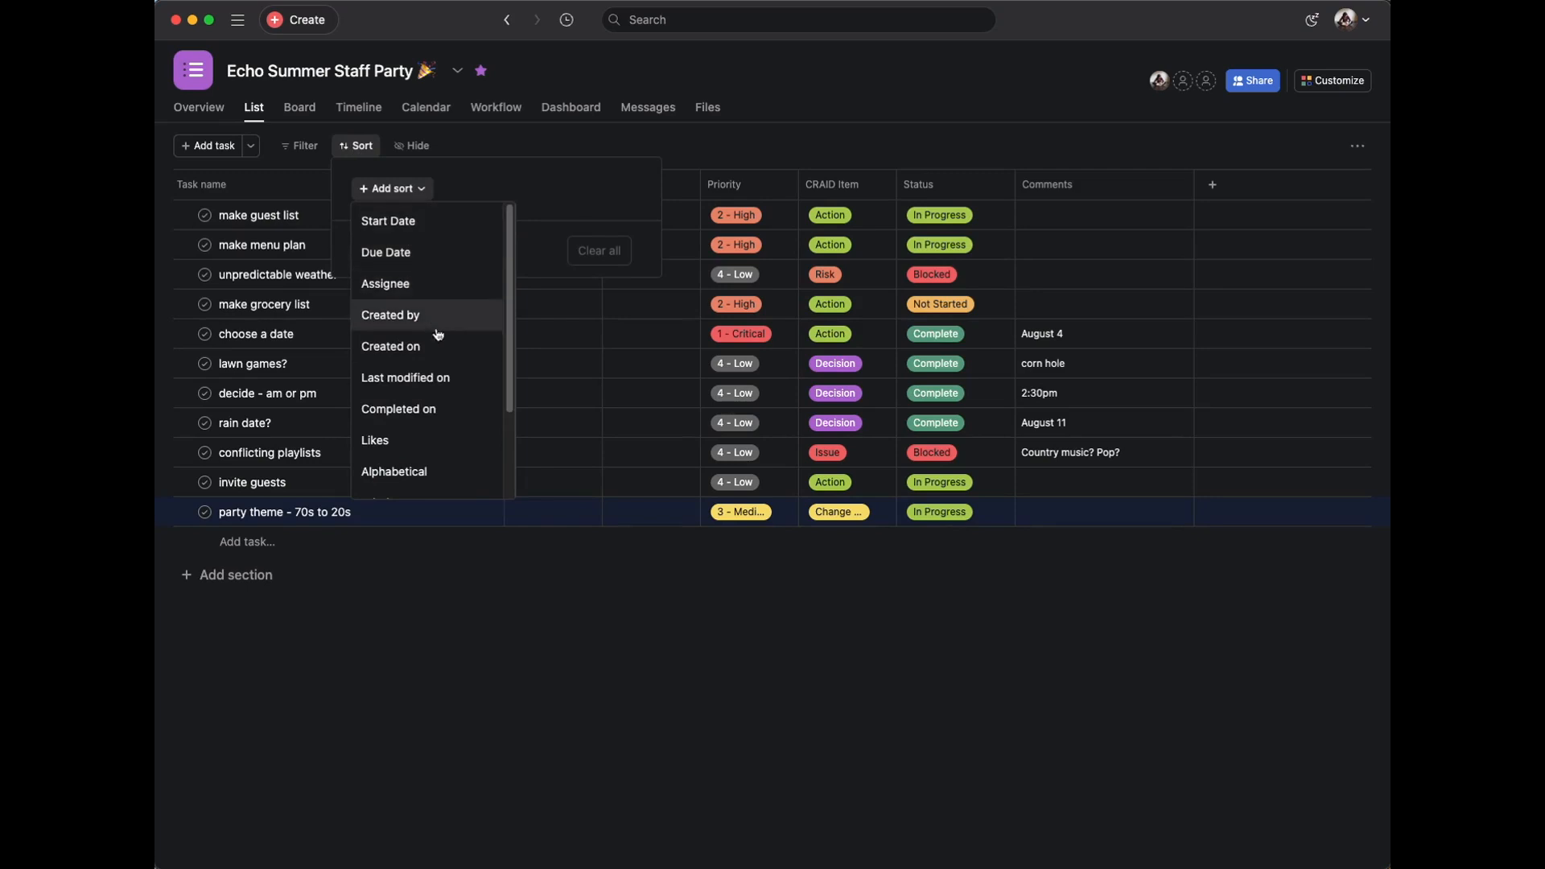
{"action": "scroll", "coordinate": [408, 383], "scroll_direction": "down", "scroll_amount": 3}
{"action": "scroll", "coordinate": [408, 381], "scroll_direction": "down", "scroll_amount": 1}
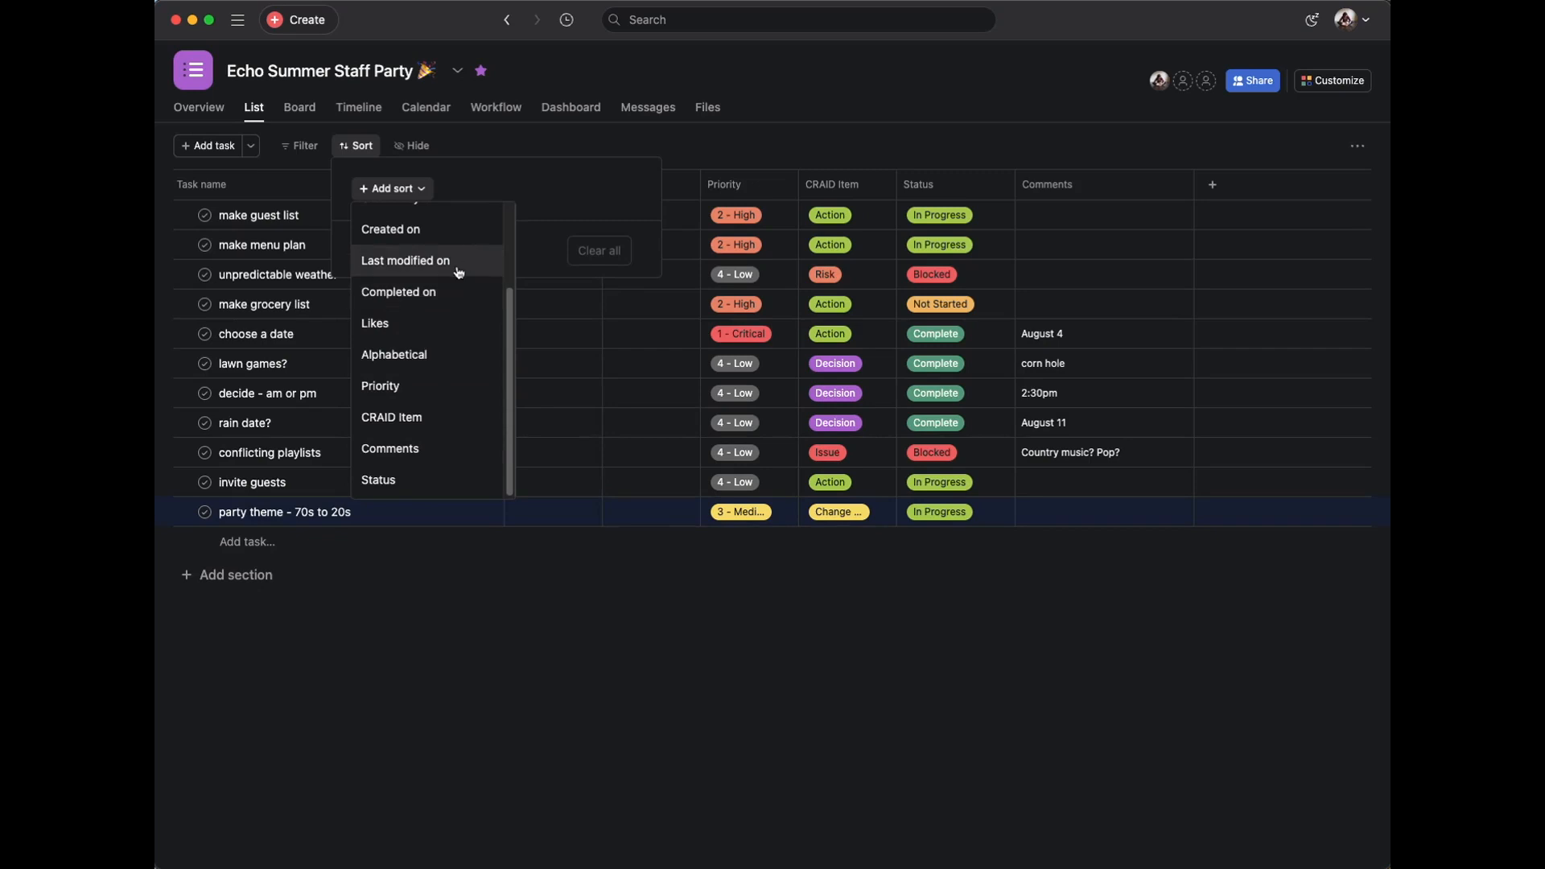
{"action": "left_click", "coordinate": [410, 418]}
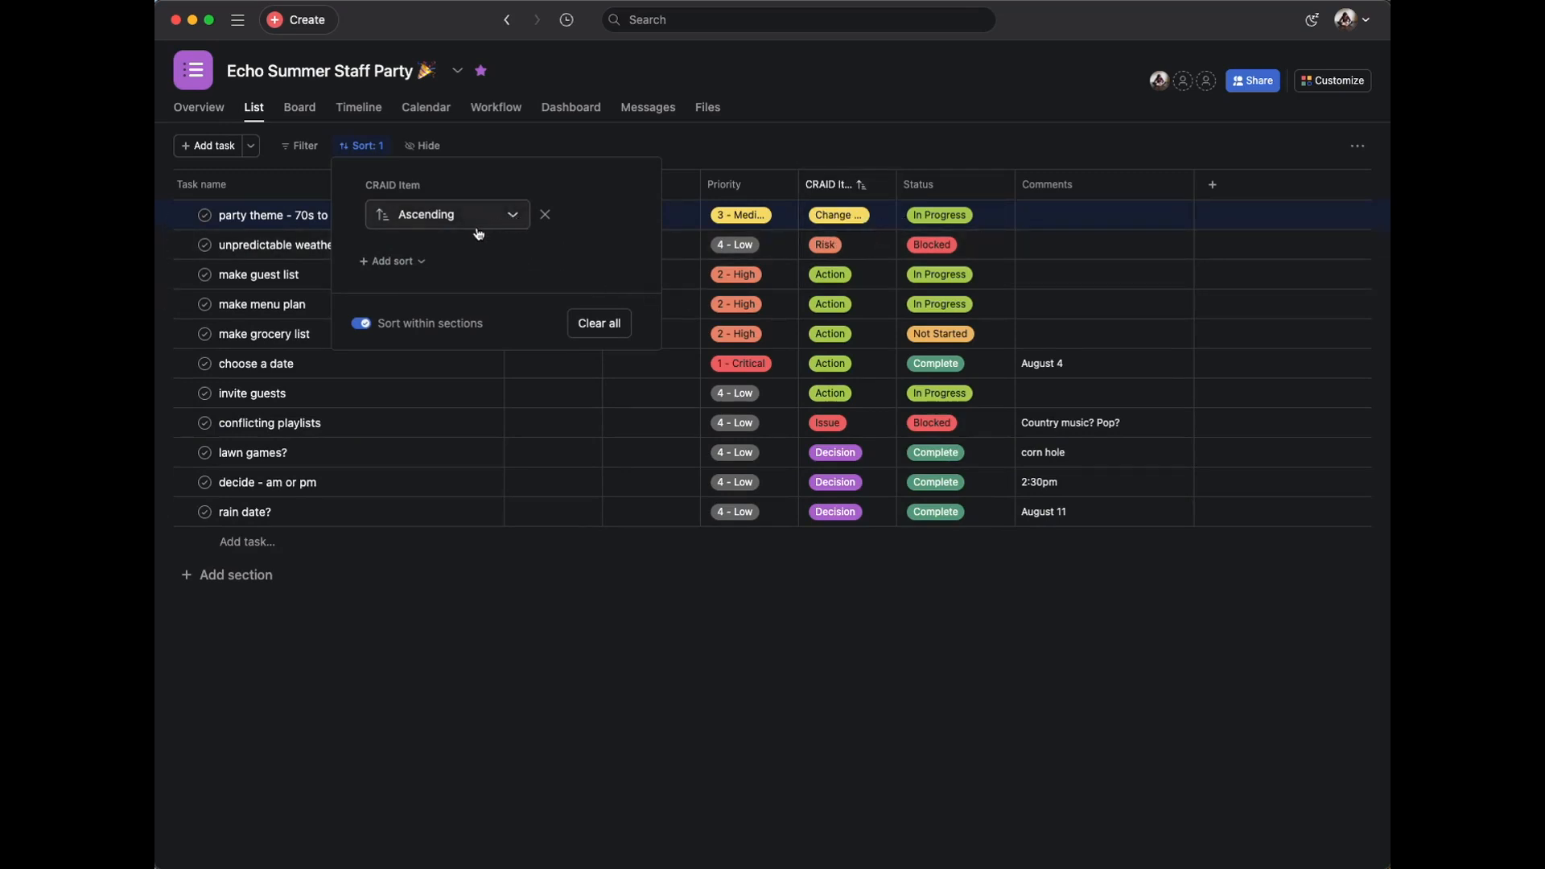
{"action": "left_click", "coordinate": [684, 573]}
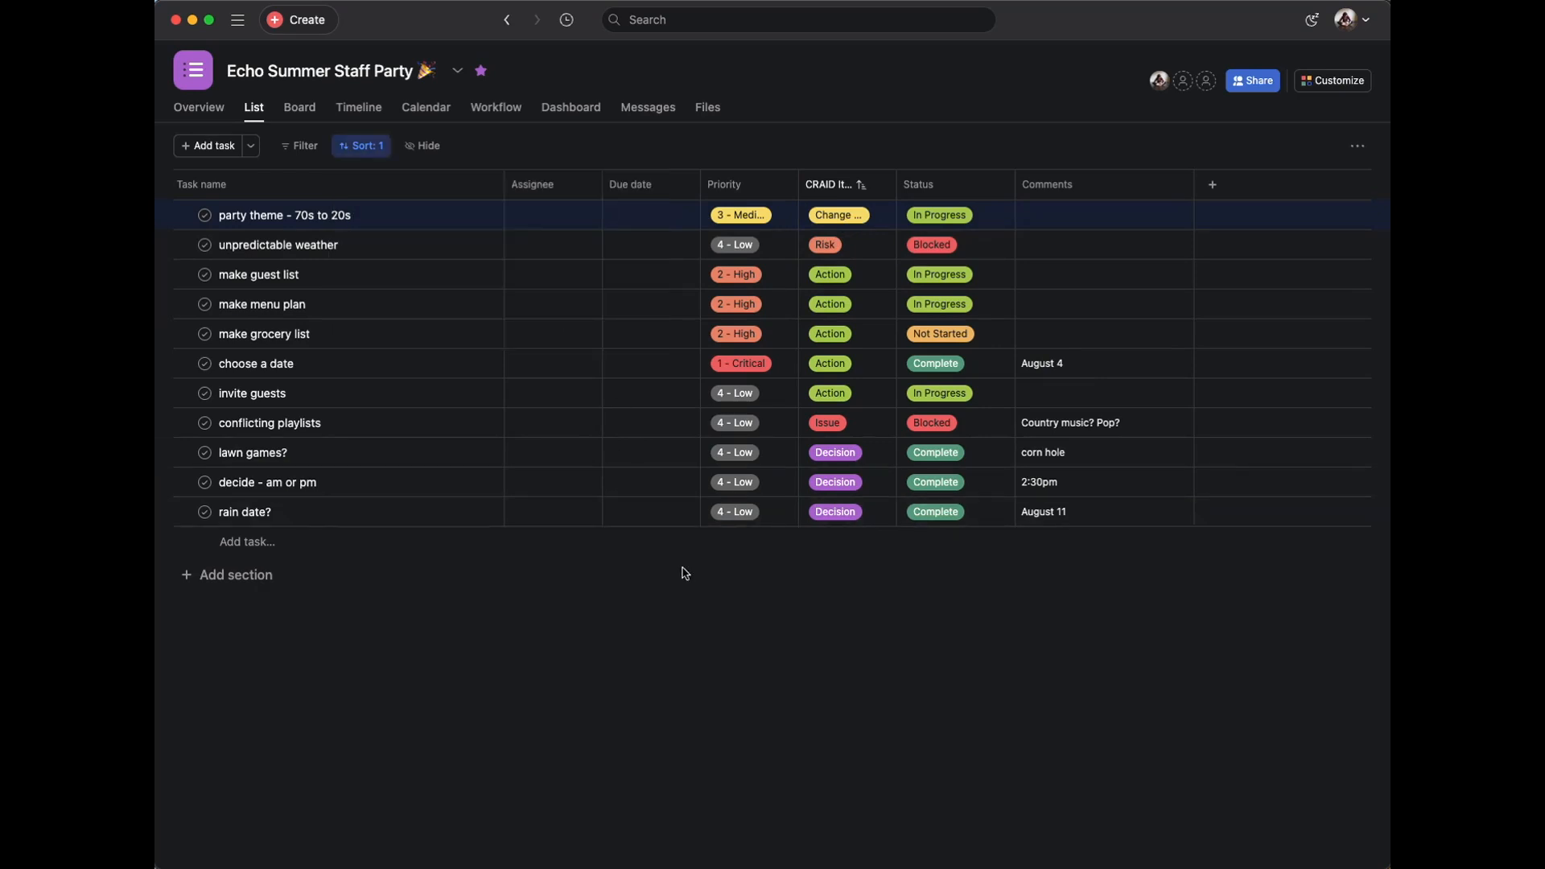
Reorder the CRAID Item field's options with Decision first and Action above Risk, and save the field.
{"action": "left_click", "coordinate": [880, 187]}
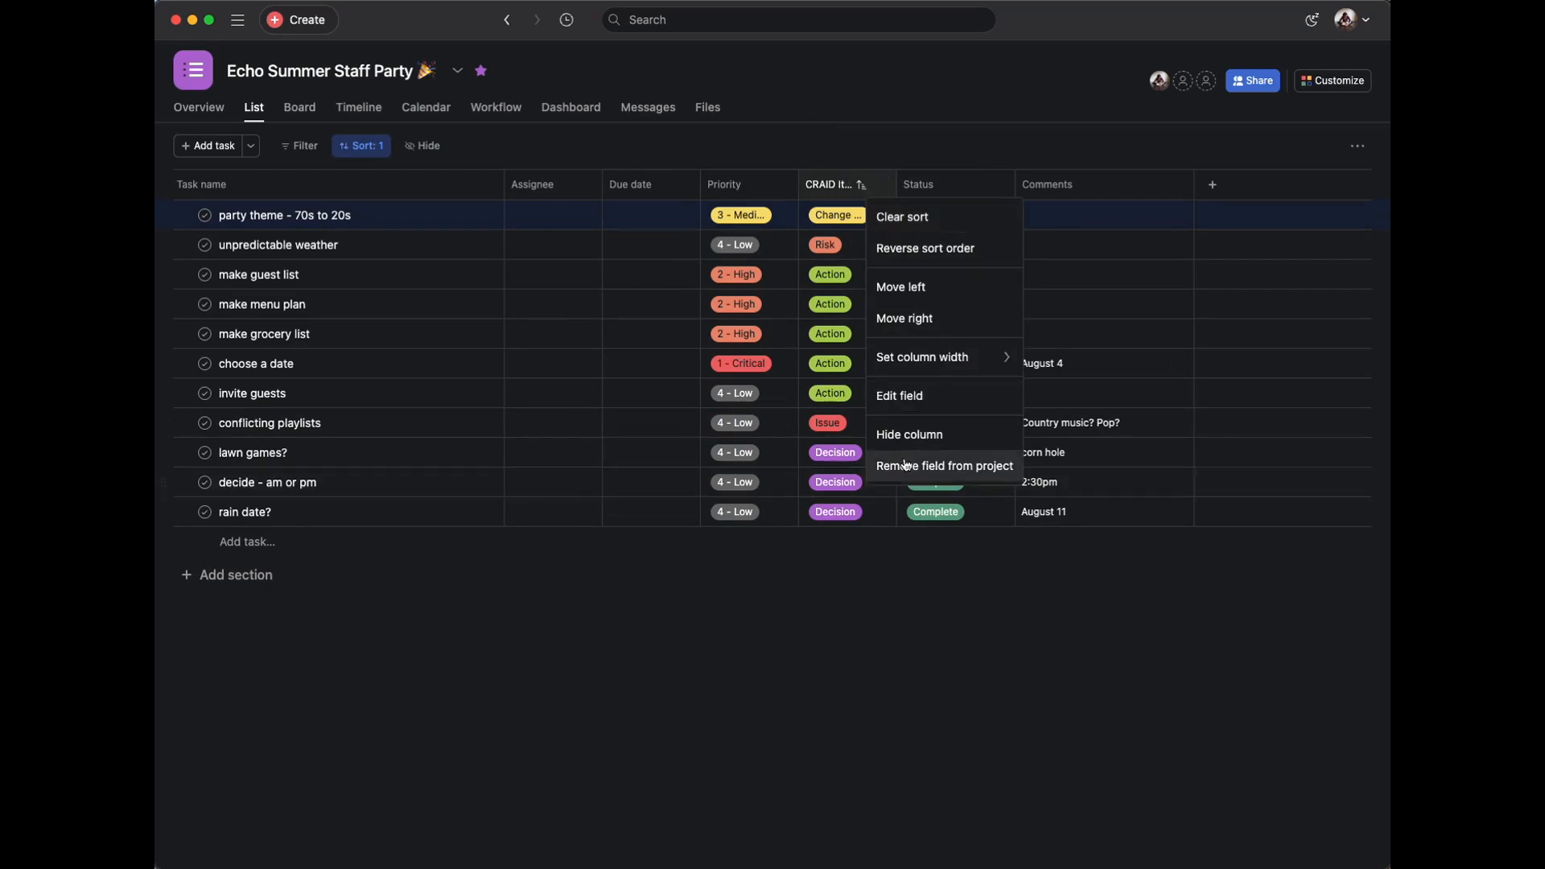
{"action": "left_click", "coordinate": [924, 399]}
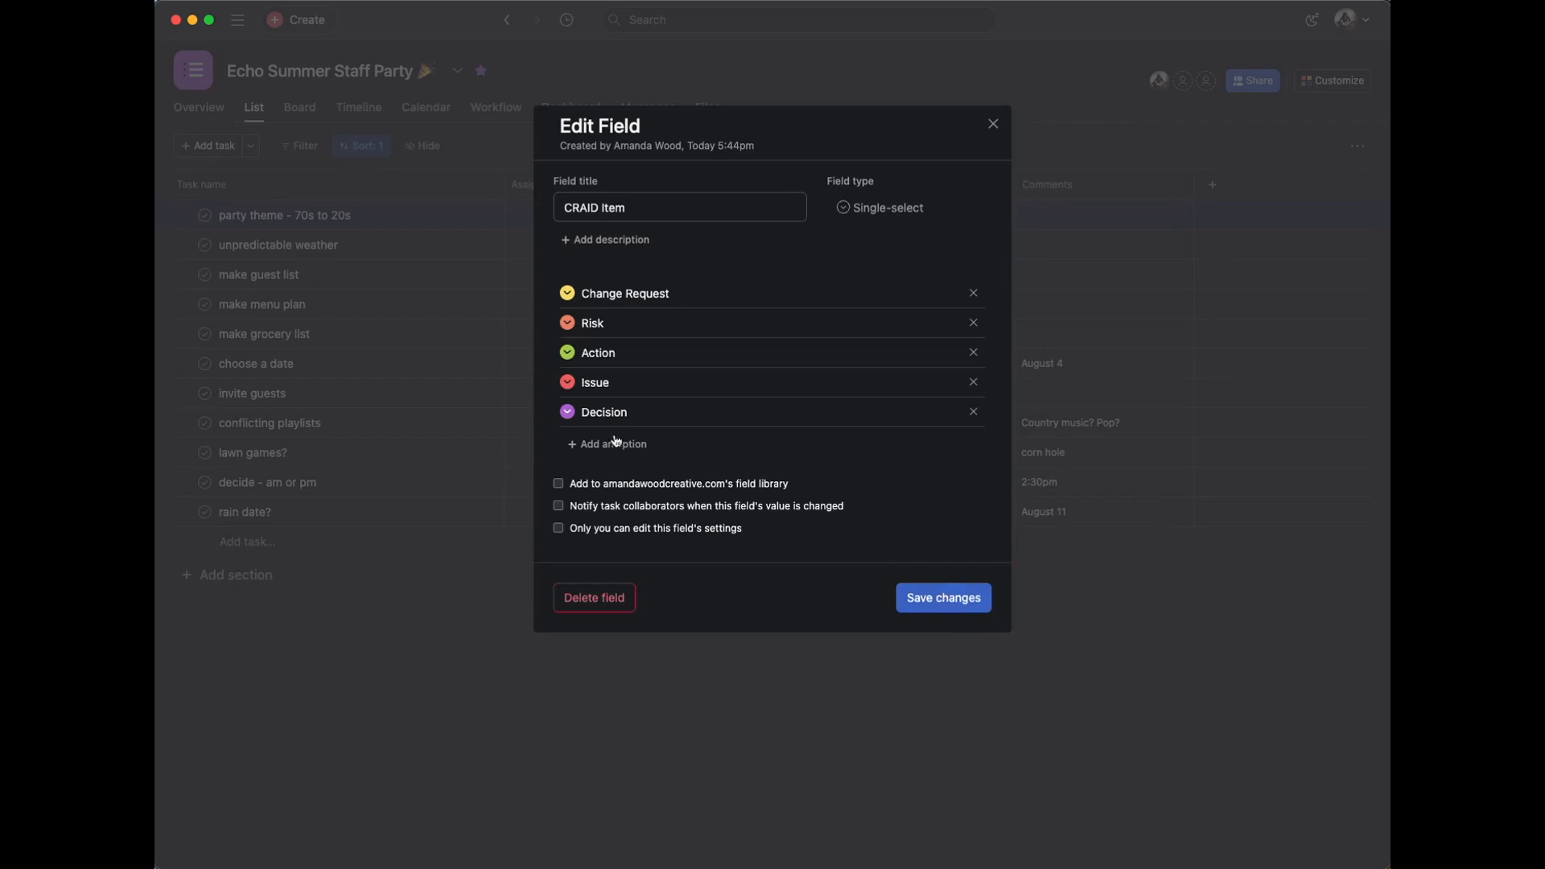
{"action": "left_click_drag", "start_coordinate": [546, 411], "coordinate": [547, 291]}
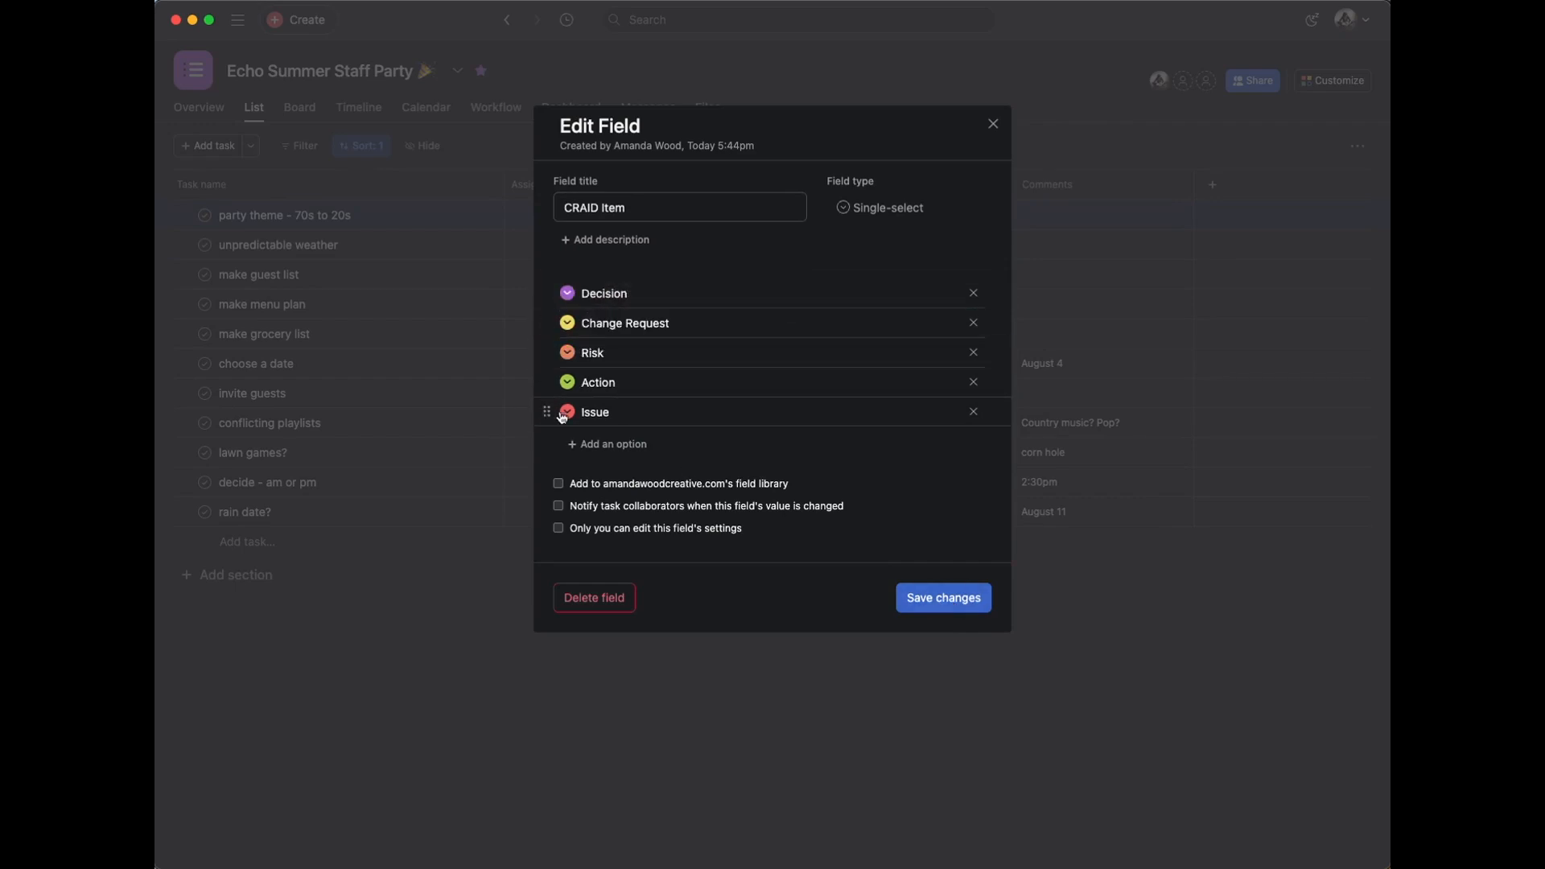
{"action": "left_click_drag", "start_coordinate": [547, 381], "coordinate": [547, 348]}
{"action": "left_click", "coordinate": [972, 602]}
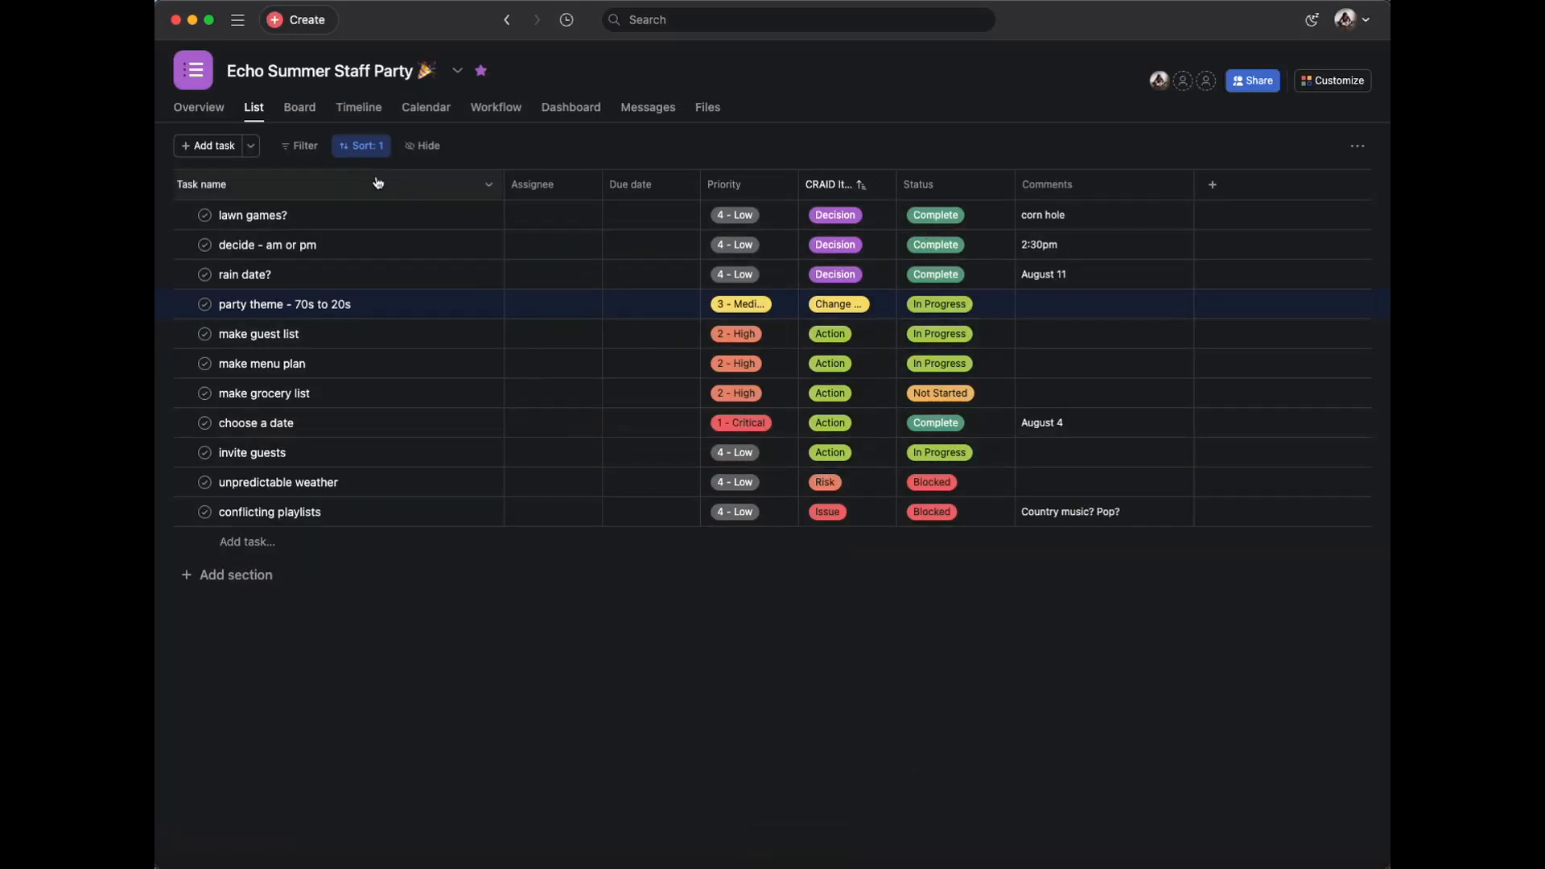
Switch the CRAID Item sort to descending and back to ascending.
{"action": "left_click", "coordinate": [382, 148]}
{"action": "left_click", "coordinate": [451, 214]}
{"action": "left_click", "coordinate": [418, 279]}
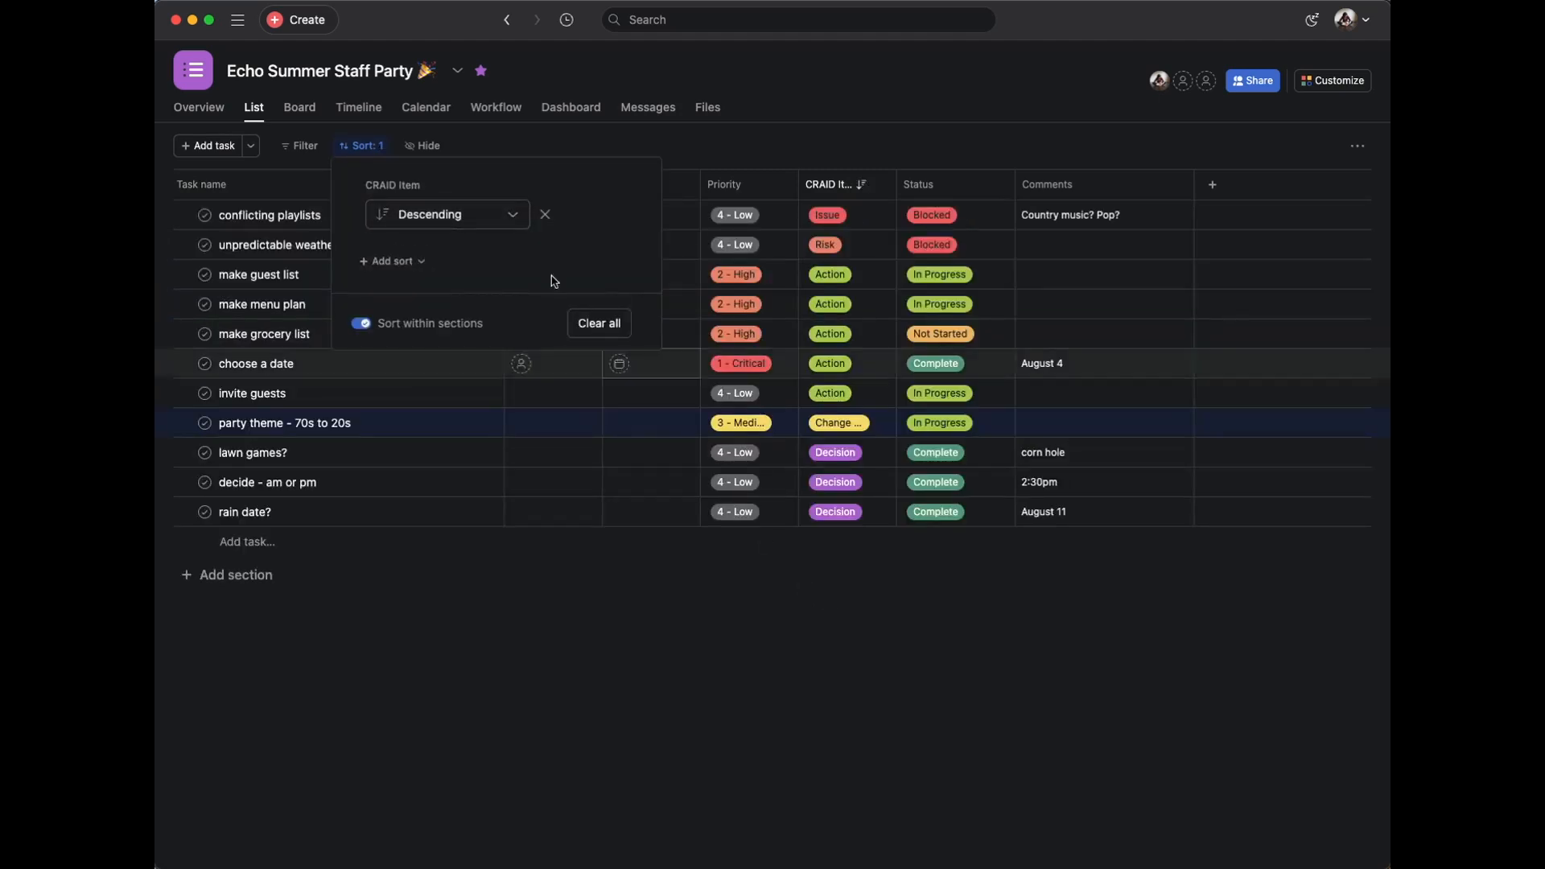
{"action": "left_click", "coordinate": [474, 215]}
{"action": "left_click", "coordinate": [422, 250]}
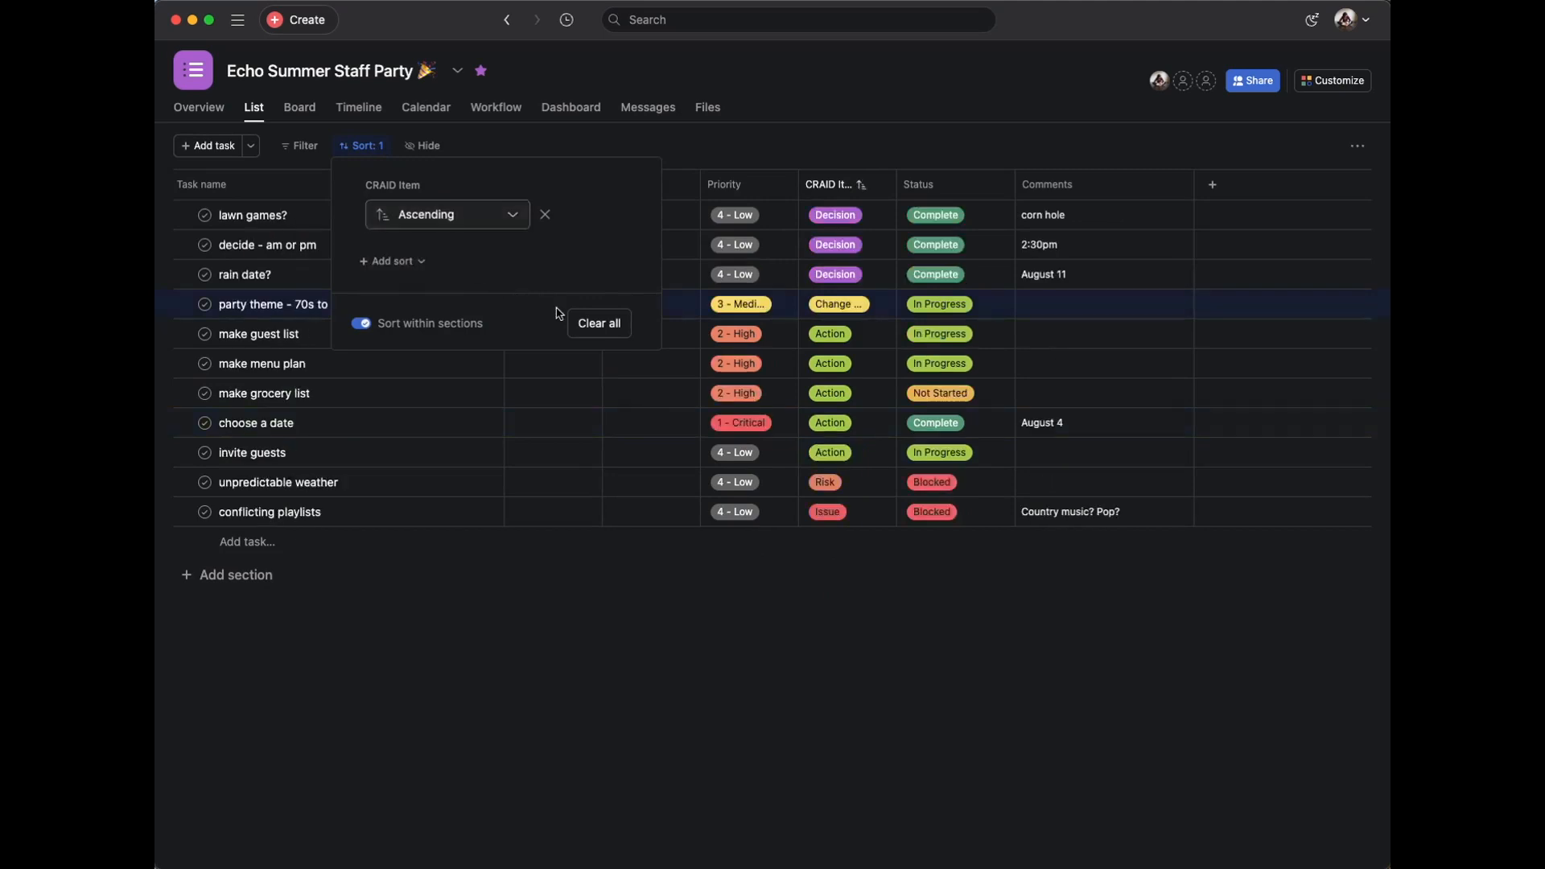
{"action": "left_click", "coordinate": [611, 594]}
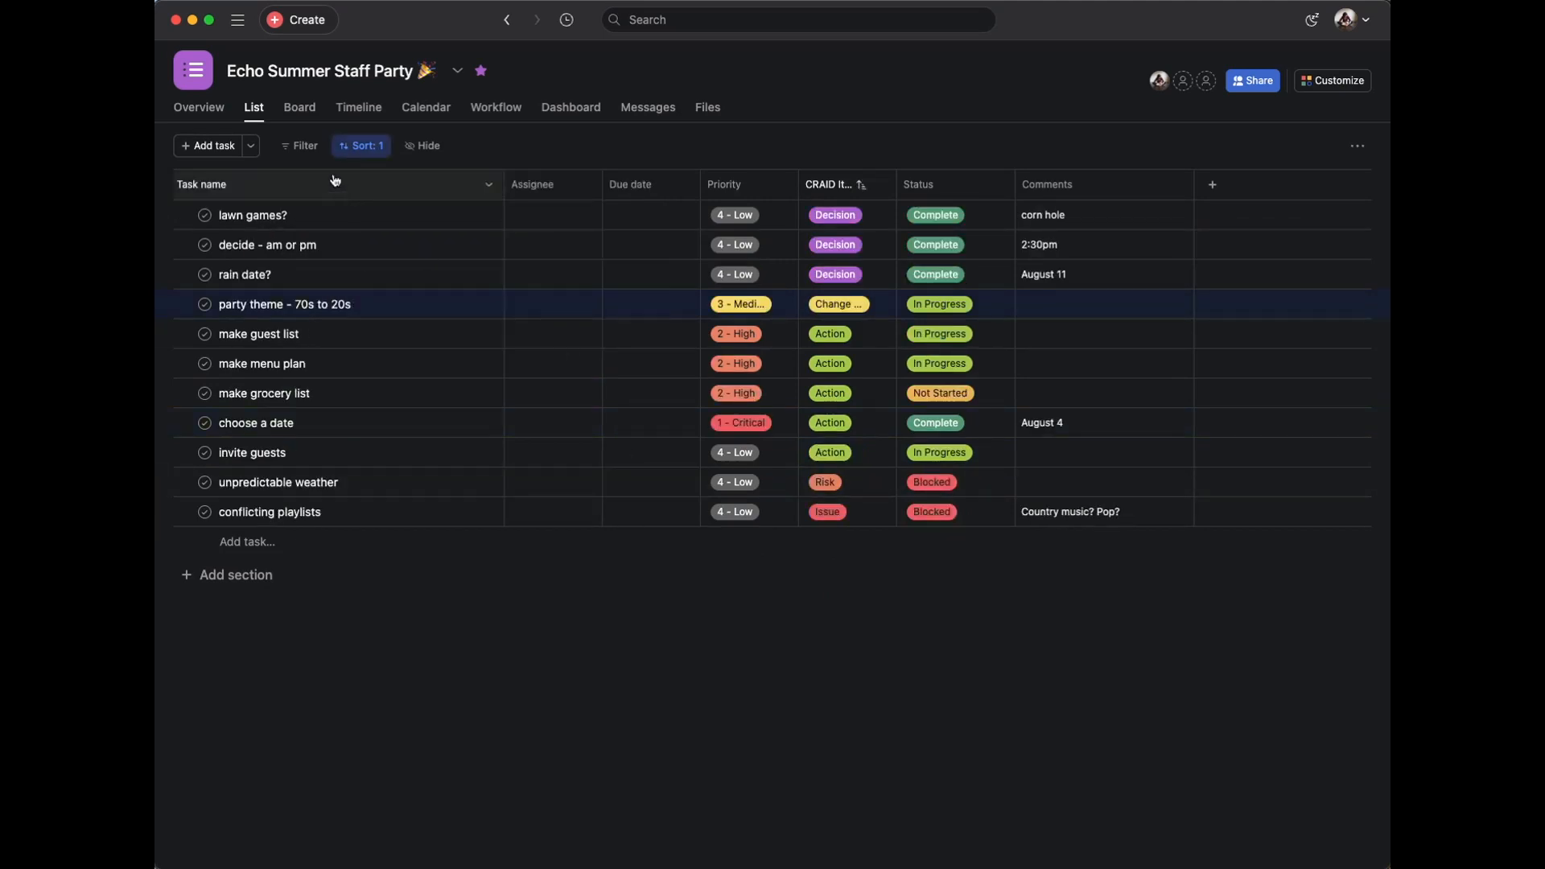
Replace the CRAID Item sort with an ascending sort by Status.
{"action": "left_click", "coordinate": [361, 146]}
{"action": "left_click", "coordinate": [456, 215]}
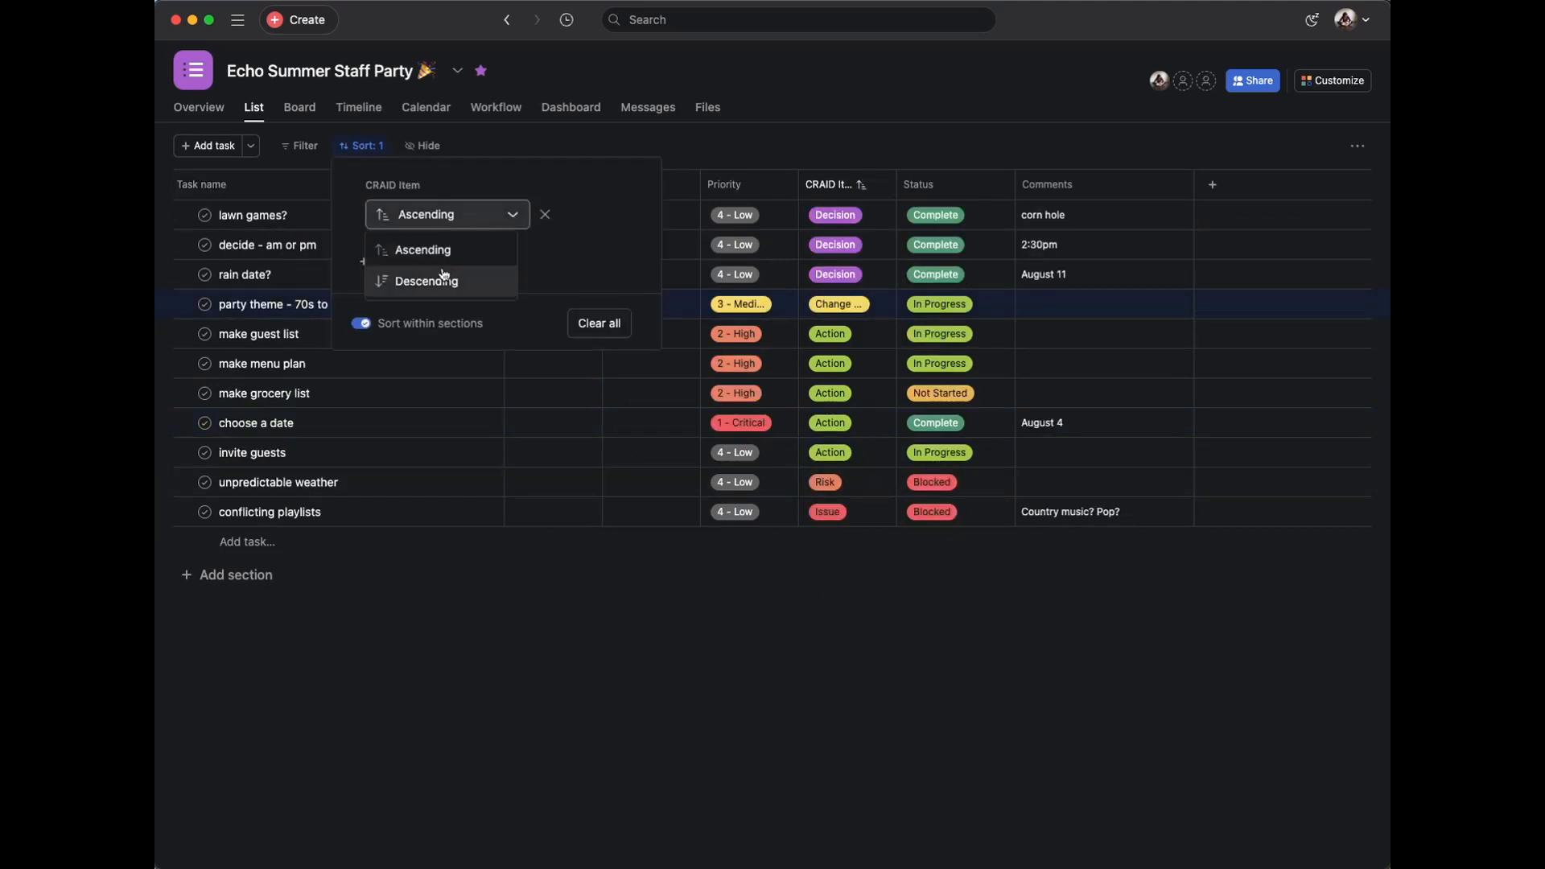
{"action": "left_click", "coordinate": [543, 215]}
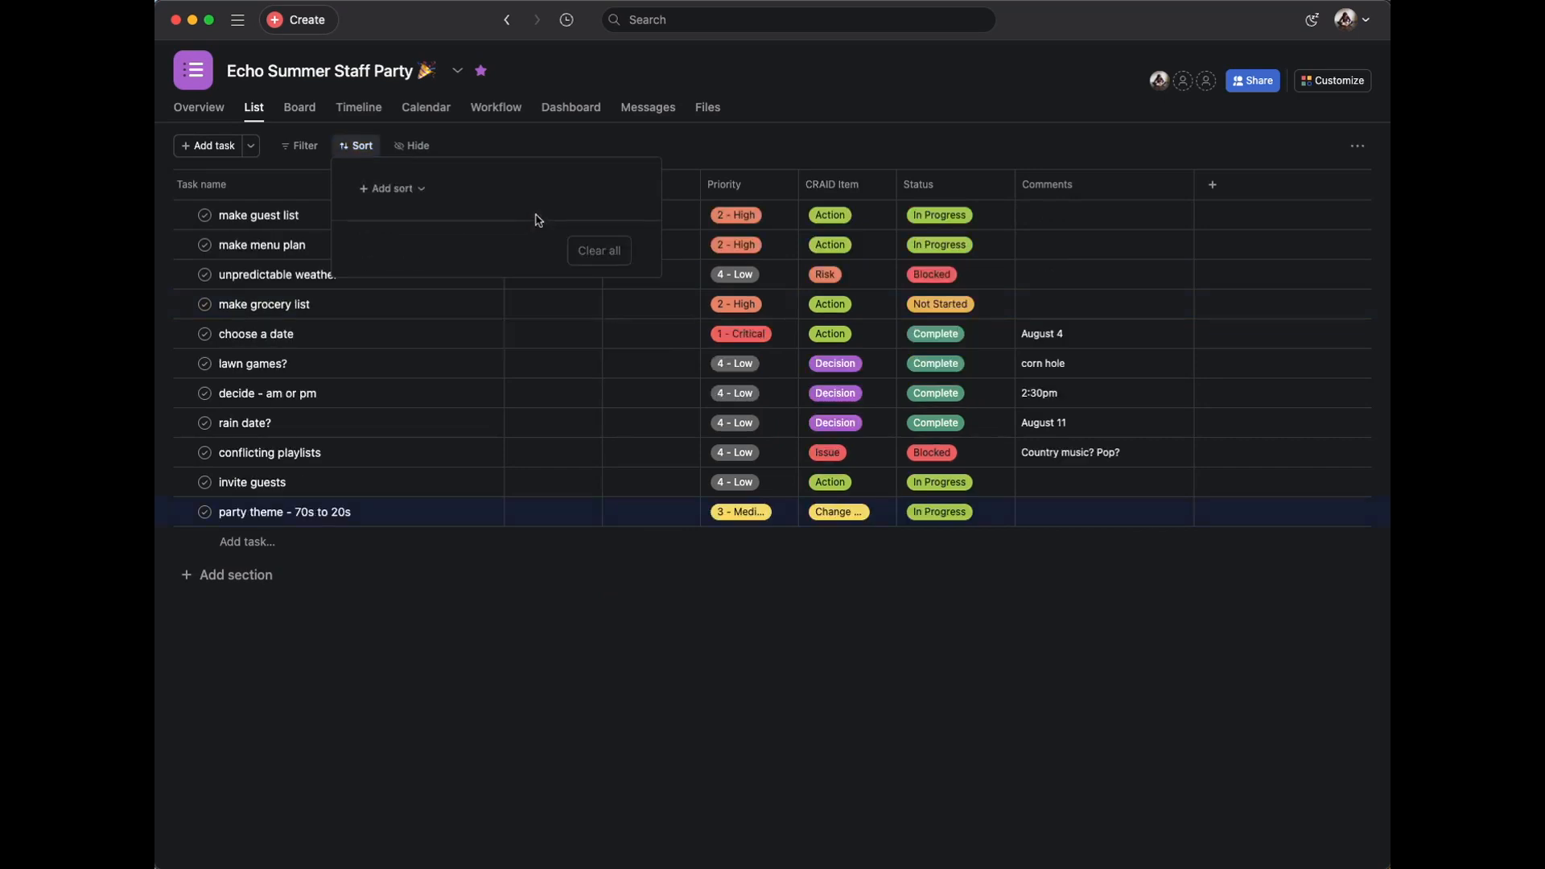
{"action": "left_click", "coordinate": [408, 188]}
{"action": "scroll", "coordinate": [407, 303], "scroll_direction": "down", "scroll_amount": 3}
{"action": "left_click", "coordinate": [415, 490]}
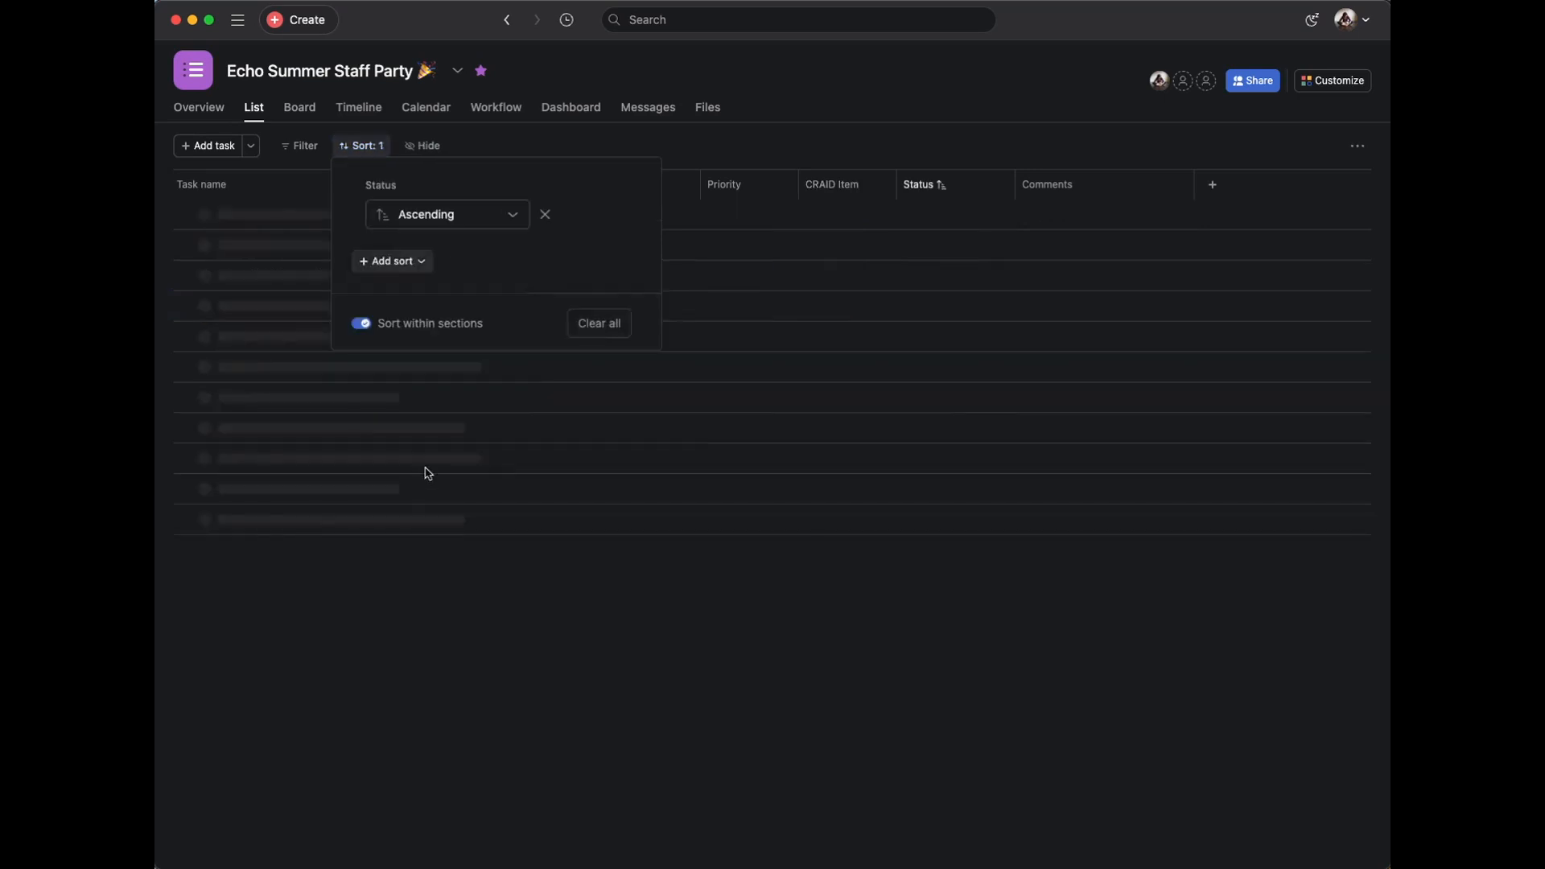
{"action": "left_click", "coordinate": [862, 599]}
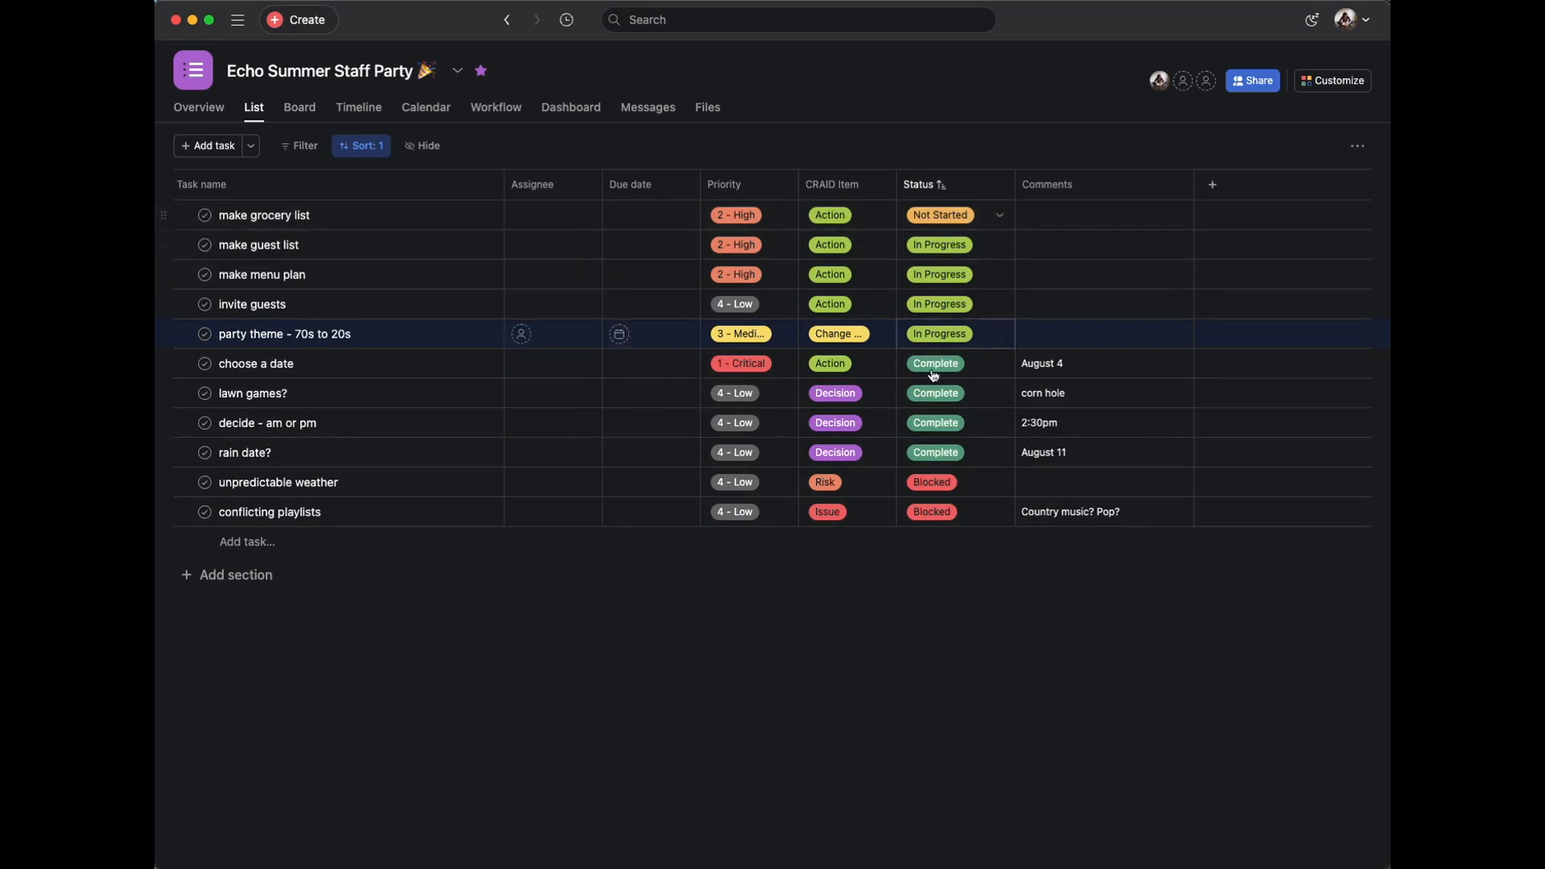
Remove the Status sort from the task list.
{"action": "left_click", "coordinate": [372, 147]}
{"action": "left_click", "coordinate": [459, 217]}
{"action": "left_click", "coordinate": [546, 215]}
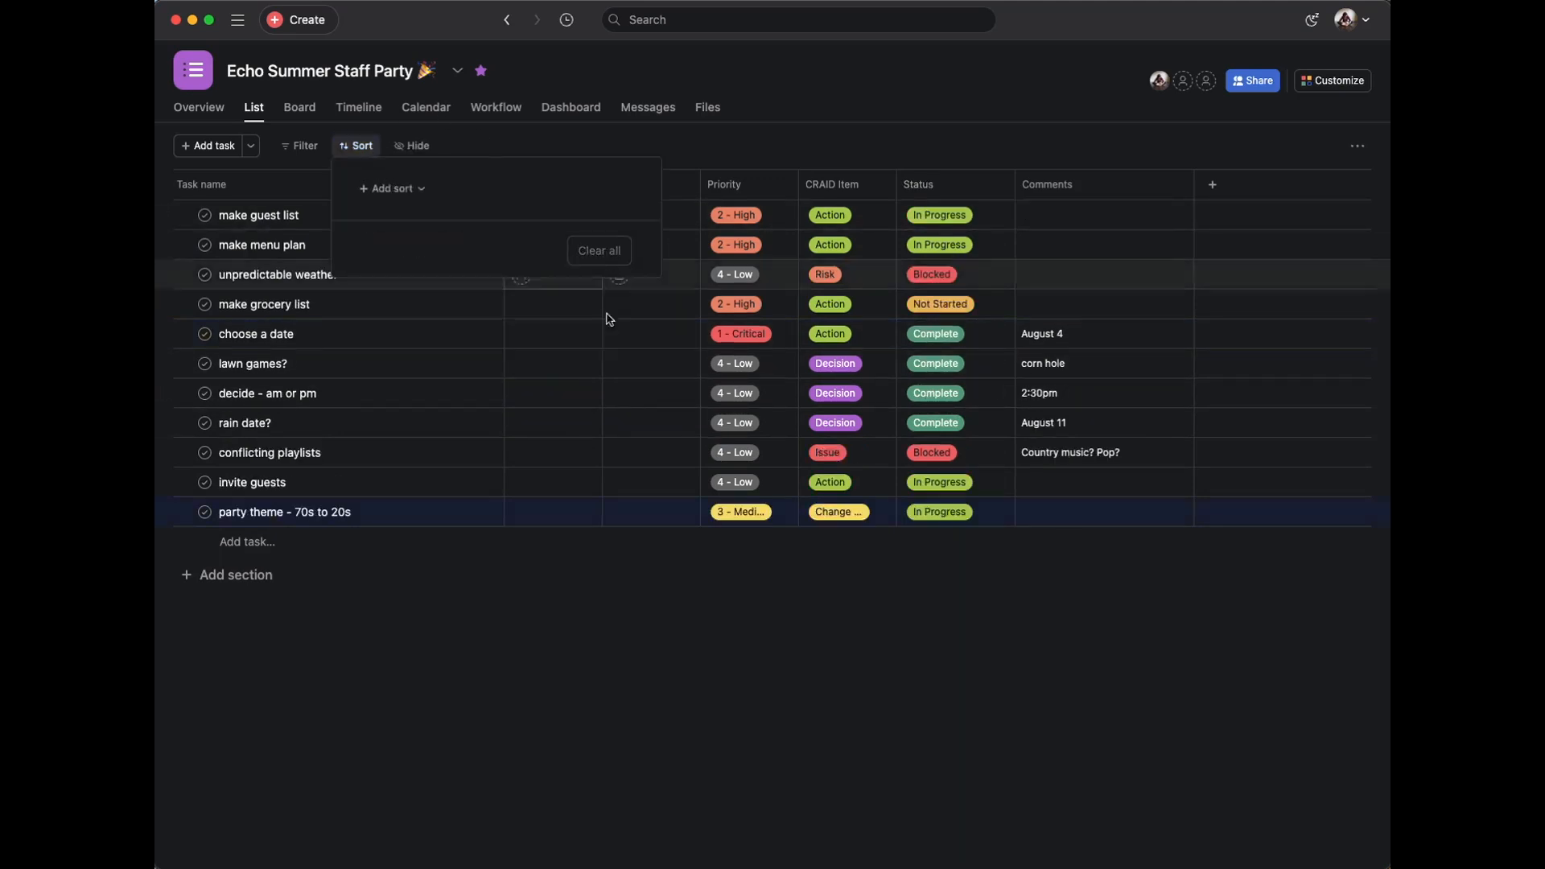
Sort the task list by Priority in ascending order.
{"action": "left_click", "coordinate": [393, 188]}
{"action": "scroll", "coordinate": [433, 386], "scroll_direction": "down", "scroll_amount": 3}
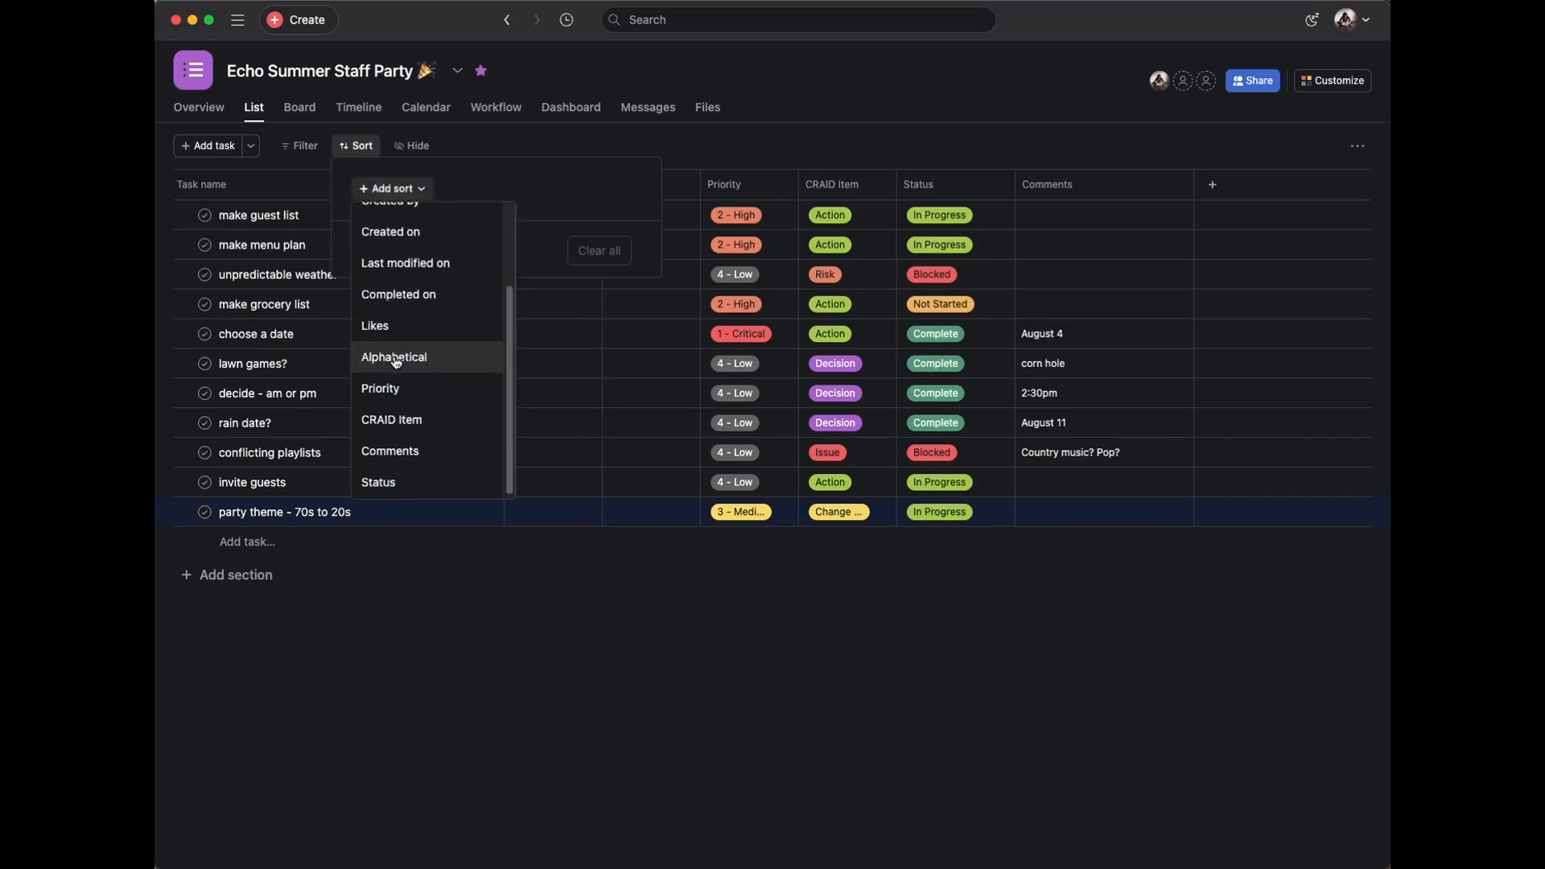
{"action": "left_click", "coordinate": [407, 383]}
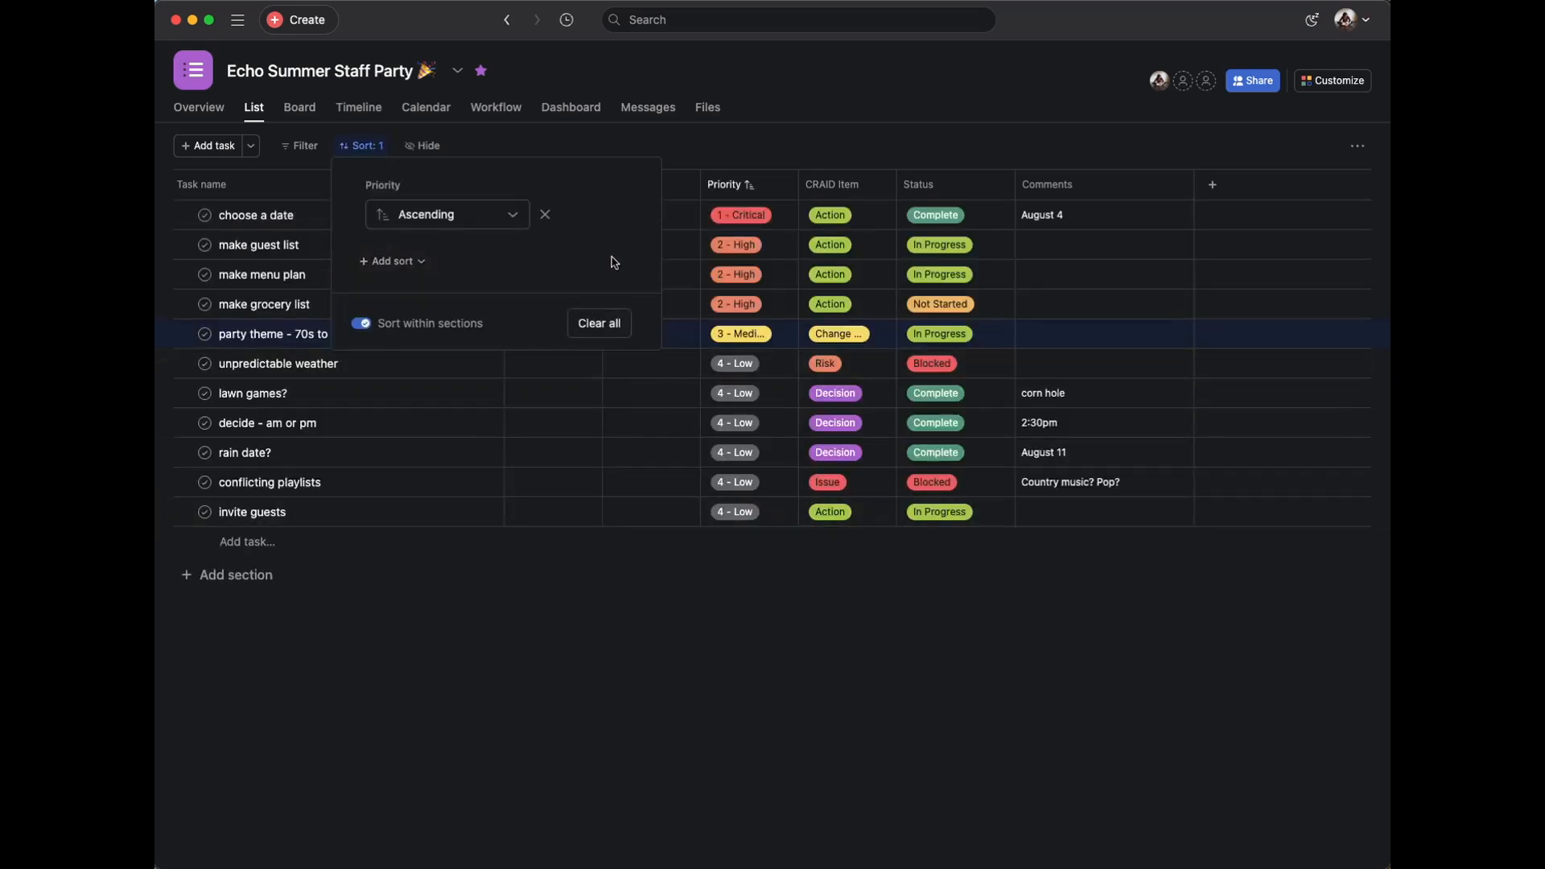
{"action": "left_click", "coordinate": [738, 666]}
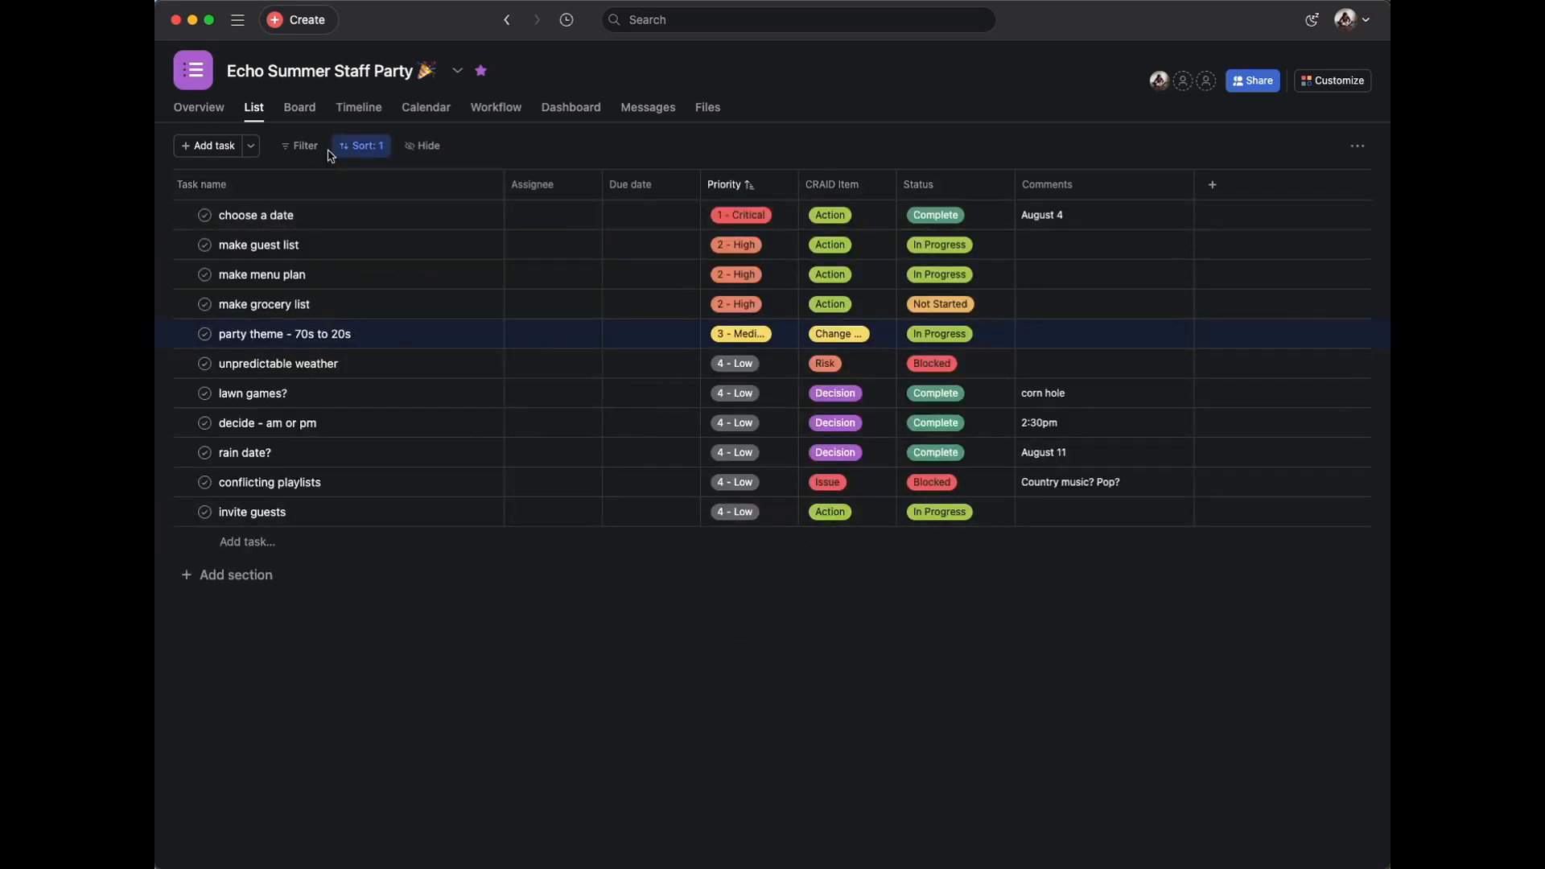
Look through the fields available for an additional sort, leave the direction as is, and remove the Priority sort.
{"action": "left_click", "coordinate": [358, 146]}
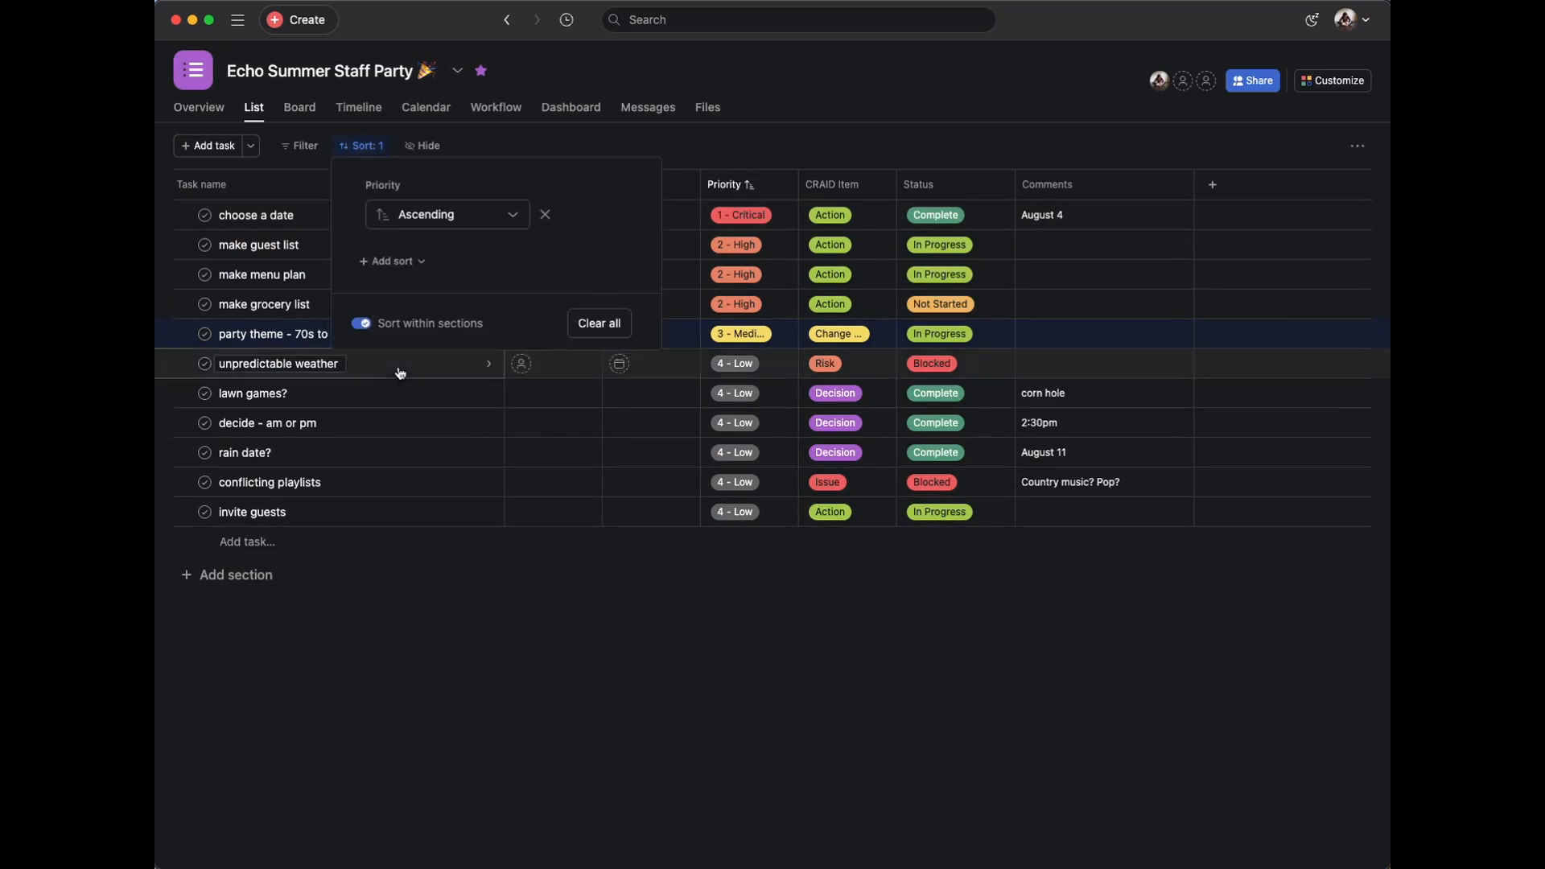
{"action": "left_click", "coordinate": [400, 264]}
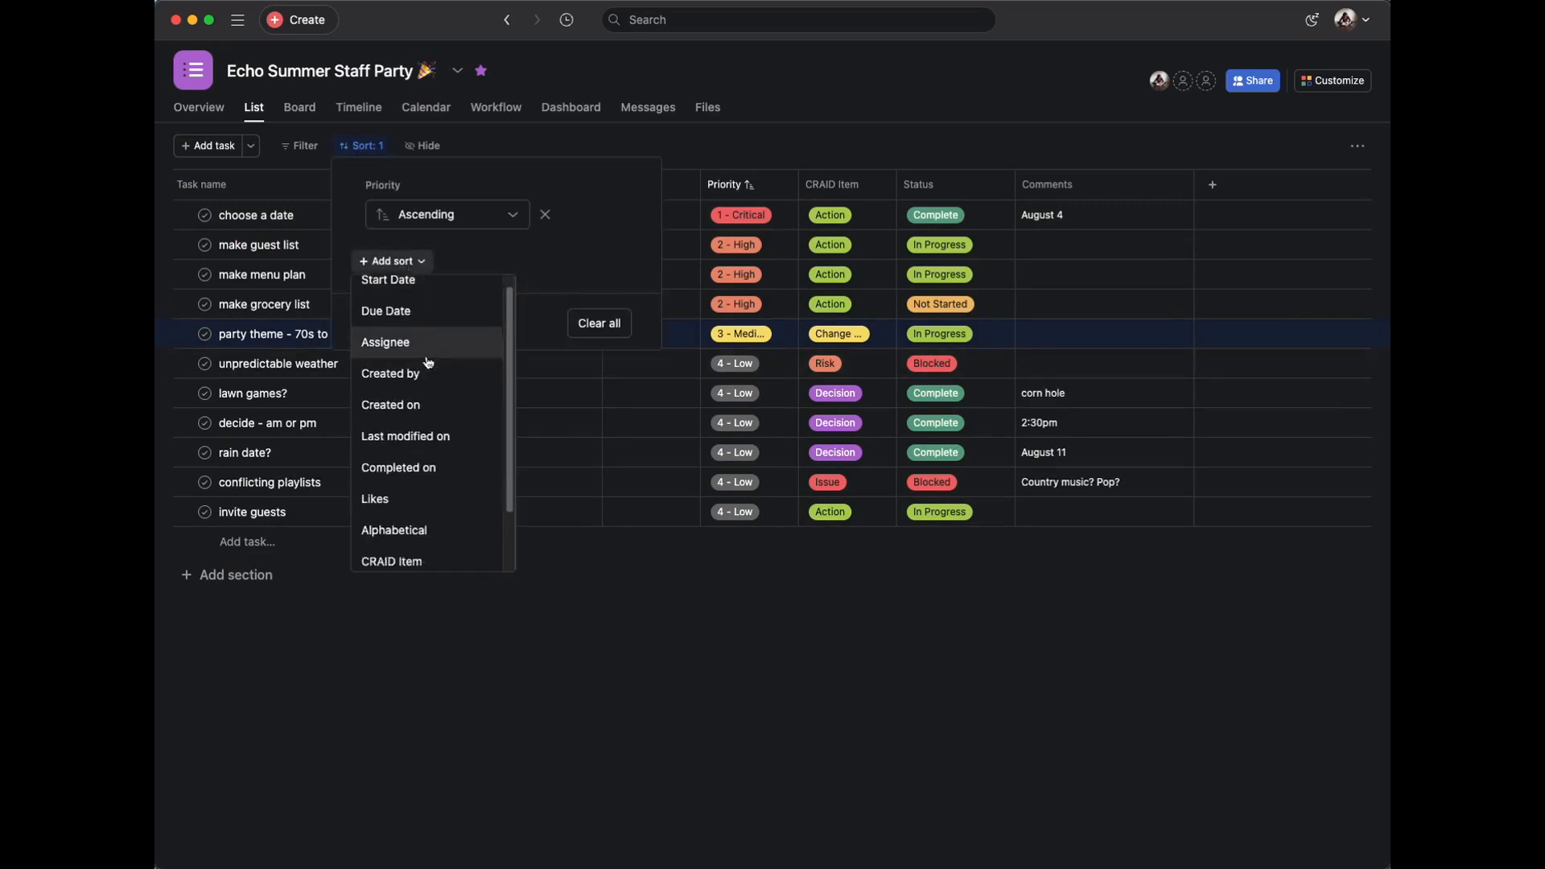
{"action": "scroll", "coordinate": [429, 362], "scroll_direction": "down", "scroll_amount": 2}
{"action": "scroll", "coordinate": [424, 334], "scroll_direction": "up", "scroll_amount": 1}
{"action": "left_click", "coordinate": [436, 225]}
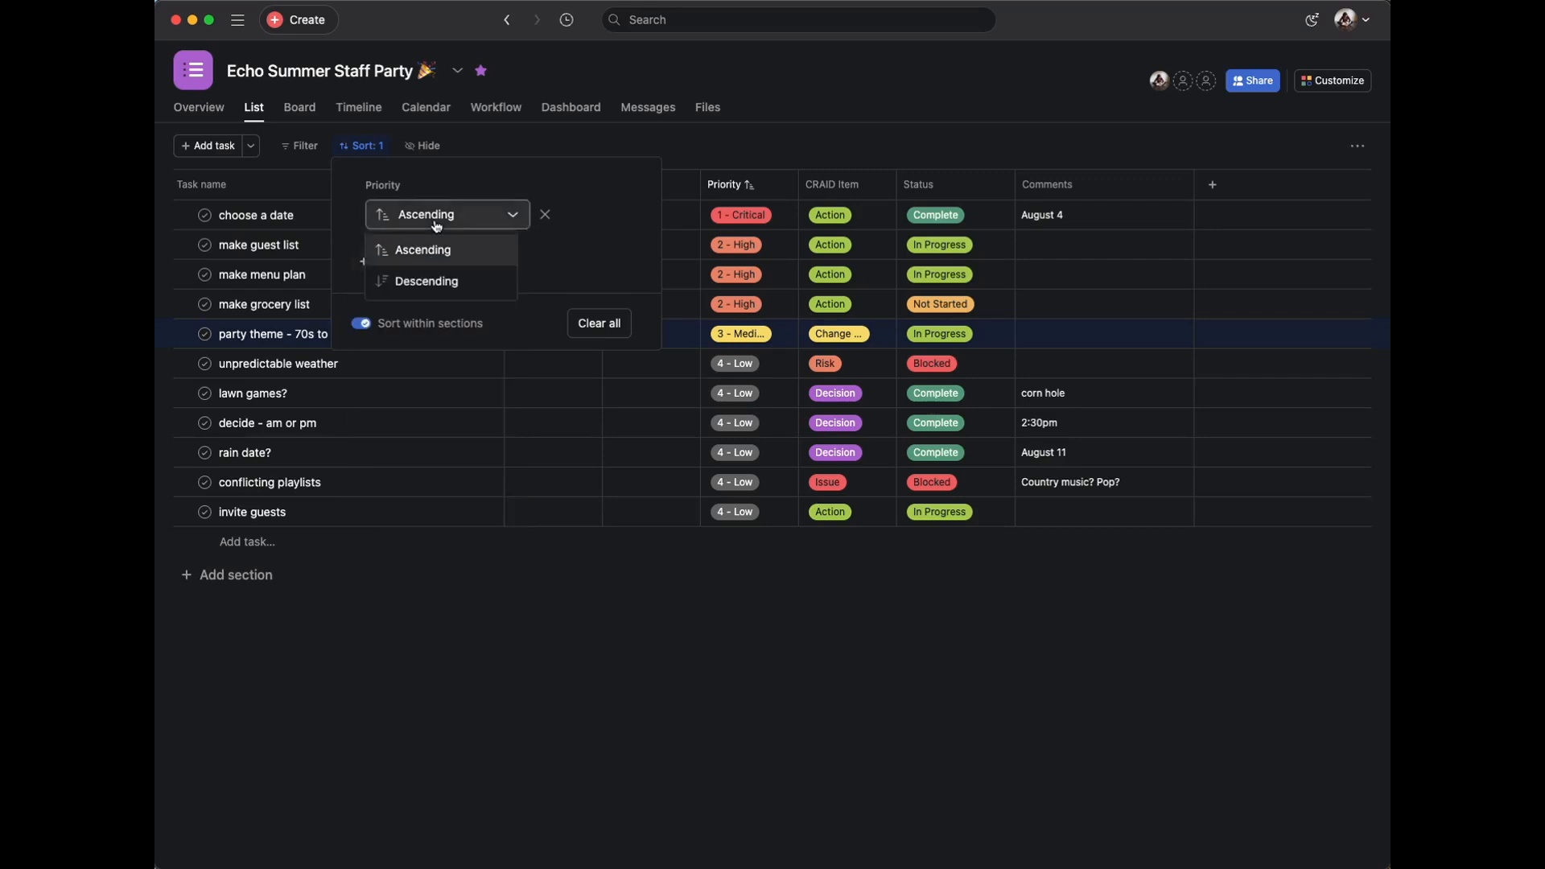
{"action": "left_click", "coordinate": [584, 229]}
{"action": "left_click", "coordinate": [545, 214]}
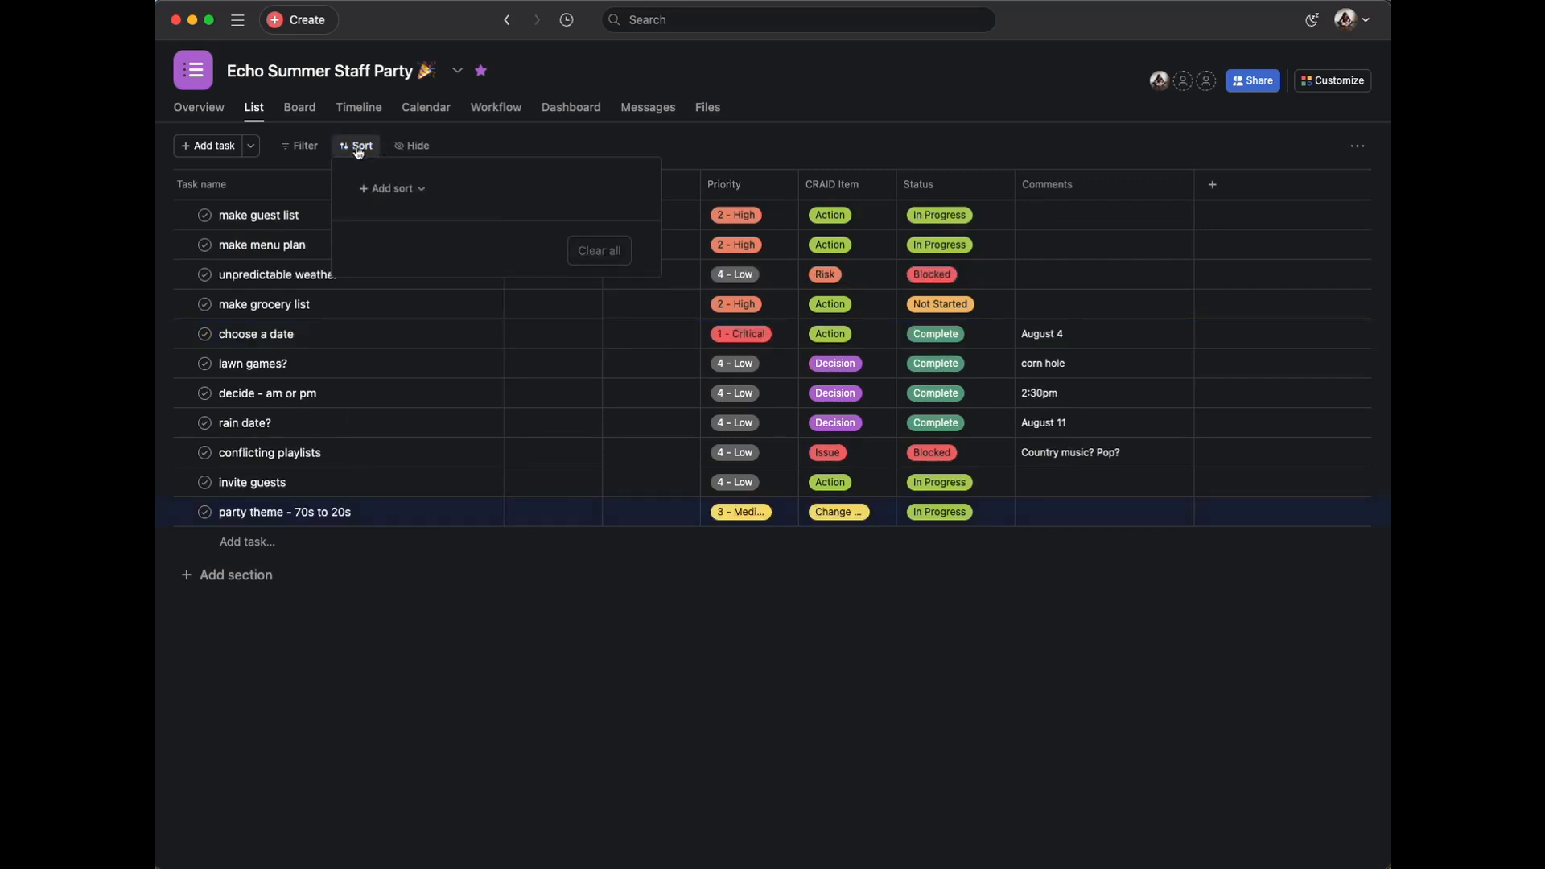
Add an ascending sort by CRAID Item as the task list's first sort level.
{"action": "left_click", "coordinate": [359, 151]}
{"action": "left_click", "coordinate": [359, 153]}
{"action": "left_click", "coordinate": [393, 188]}
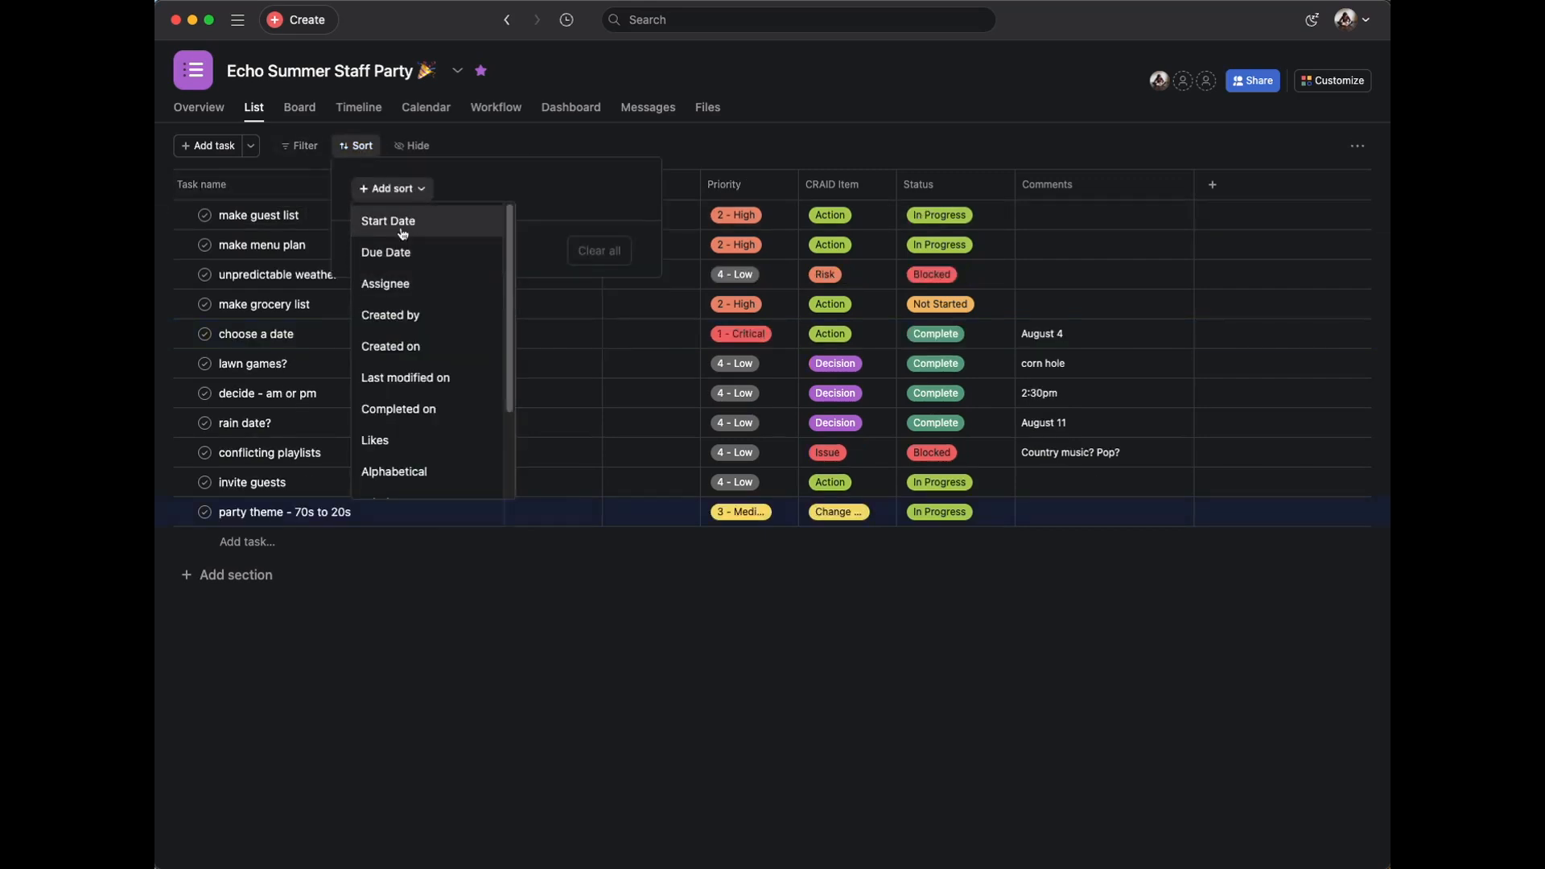
{"action": "scroll", "coordinate": [419, 288], "scroll_direction": "down", "scroll_amount": 3}
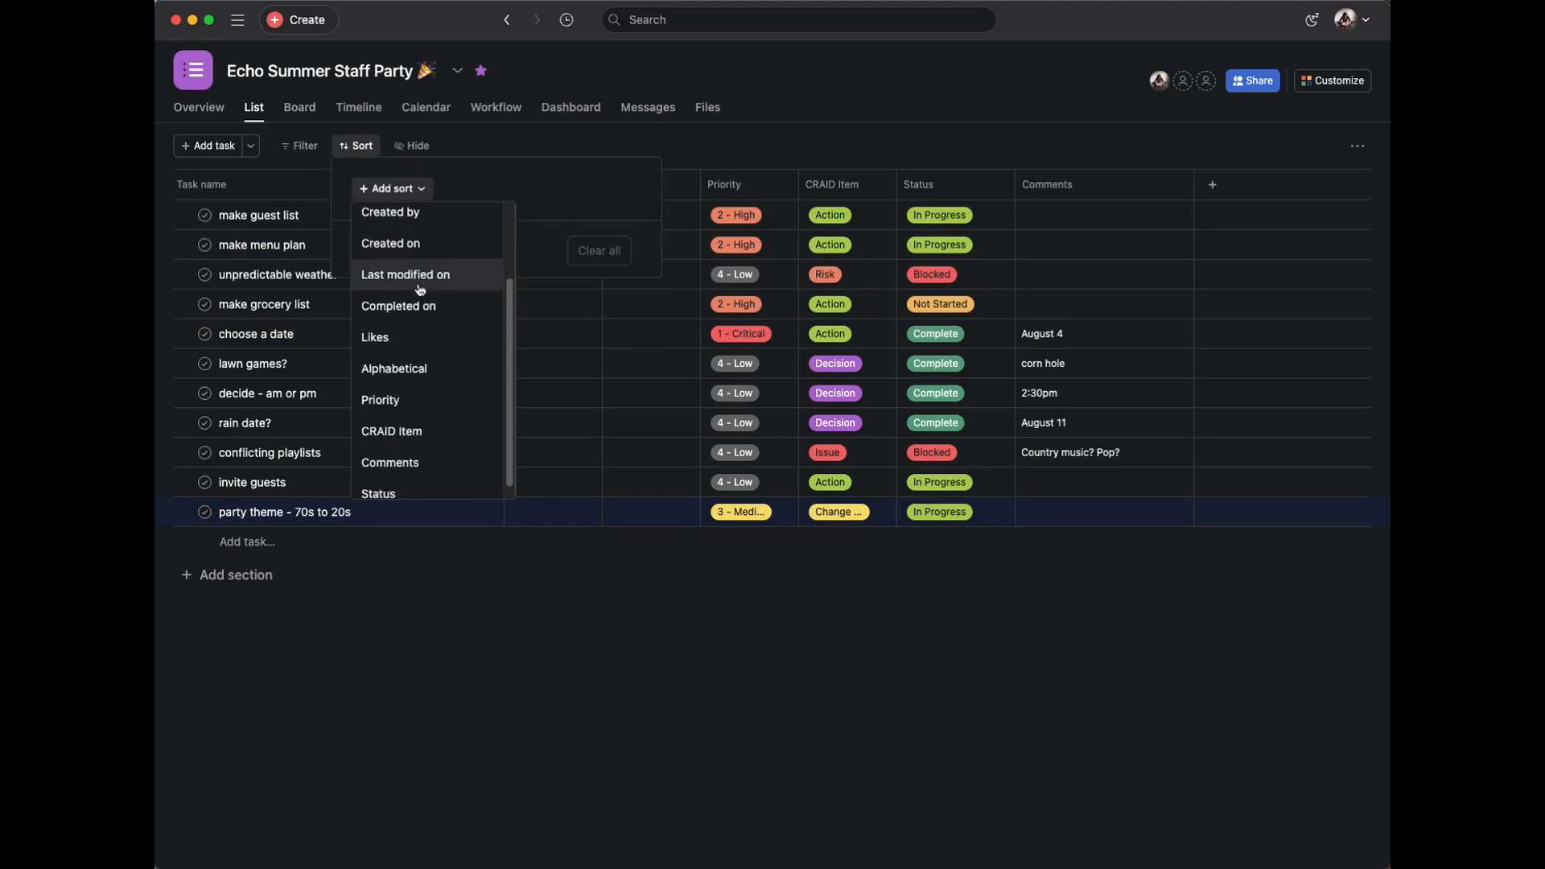
{"action": "scroll", "coordinate": [419, 290], "scroll_direction": "down", "scroll_amount": 1}
{"action": "left_click", "coordinate": [419, 421]}
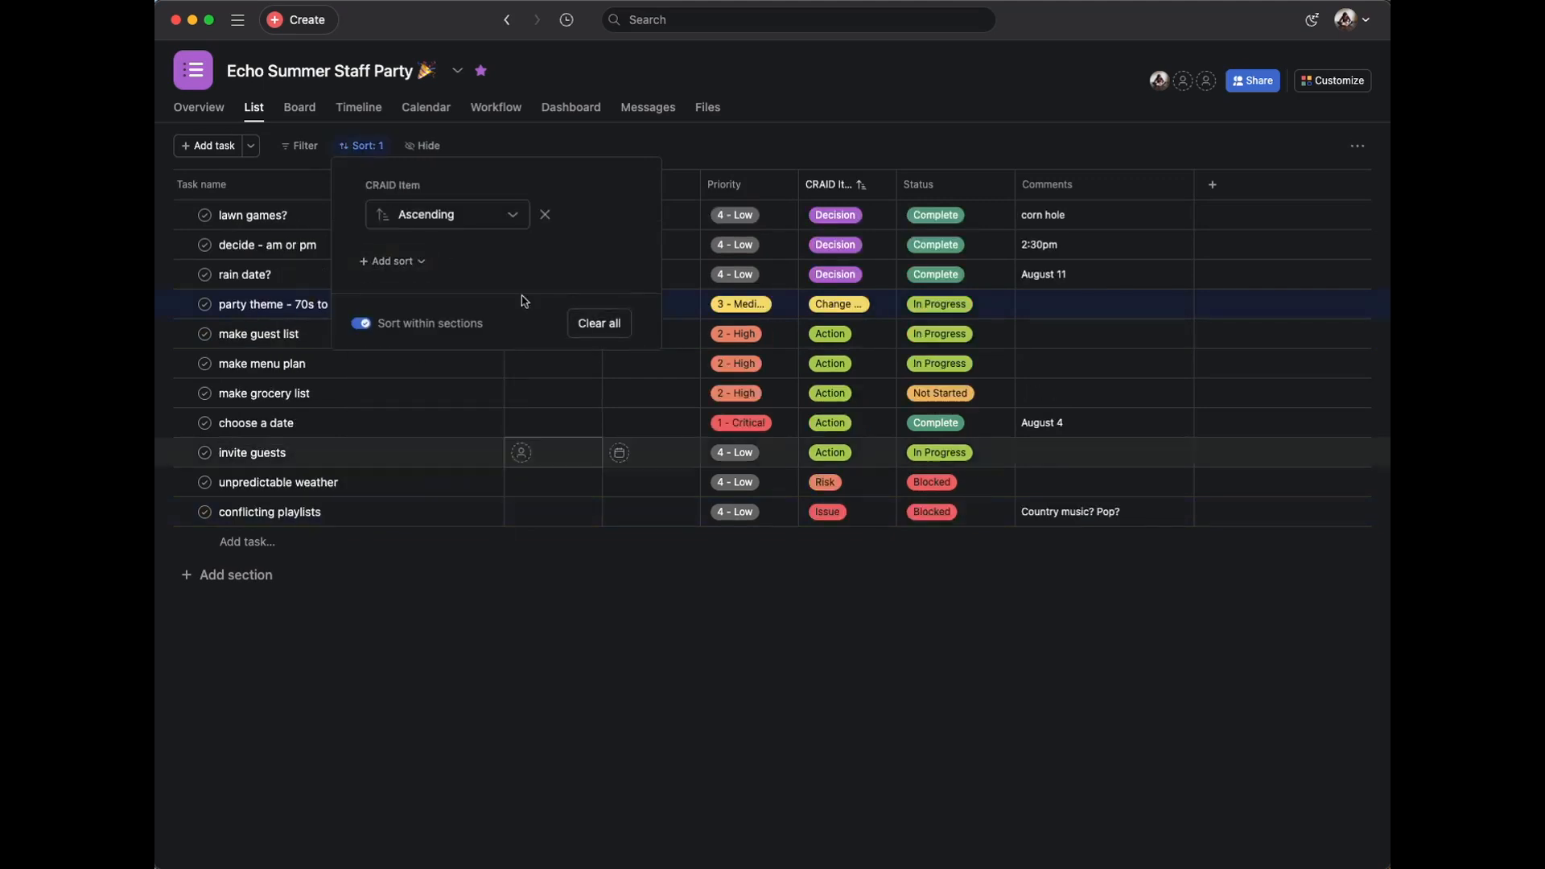
Add an ascending Priority sort beneath the CRAID Item sort, and widen the CRAID Item column enough to fit the Change Request label.
{"action": "left_click", "coordinate": [411, 260]}
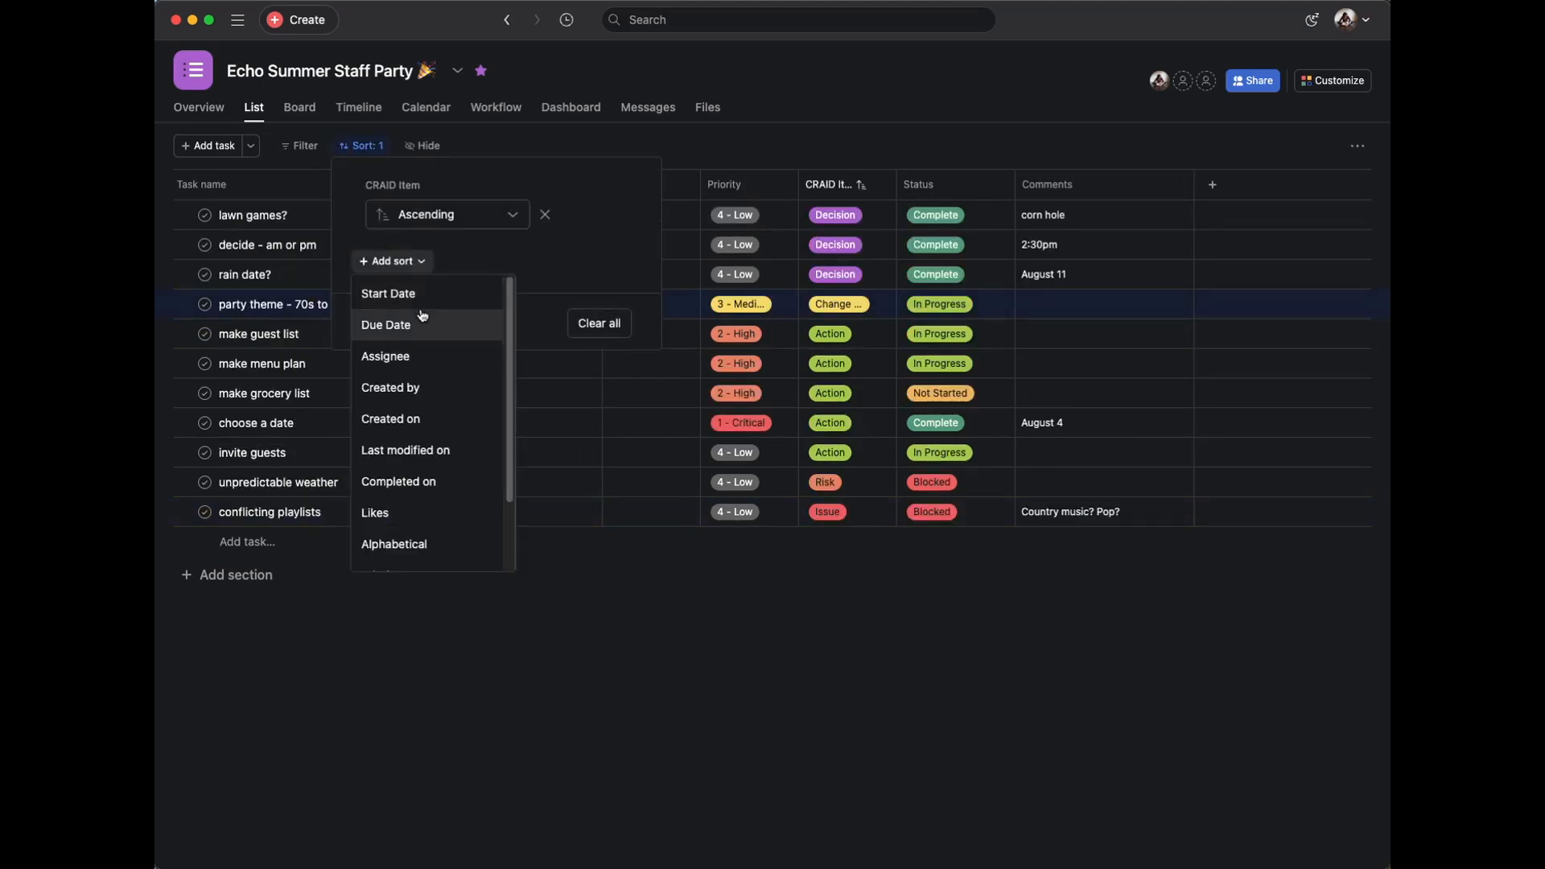
{"action": "scroll", "coordinate": [414, 386], "scroll_direction": "down", "scroll_amount": 3}
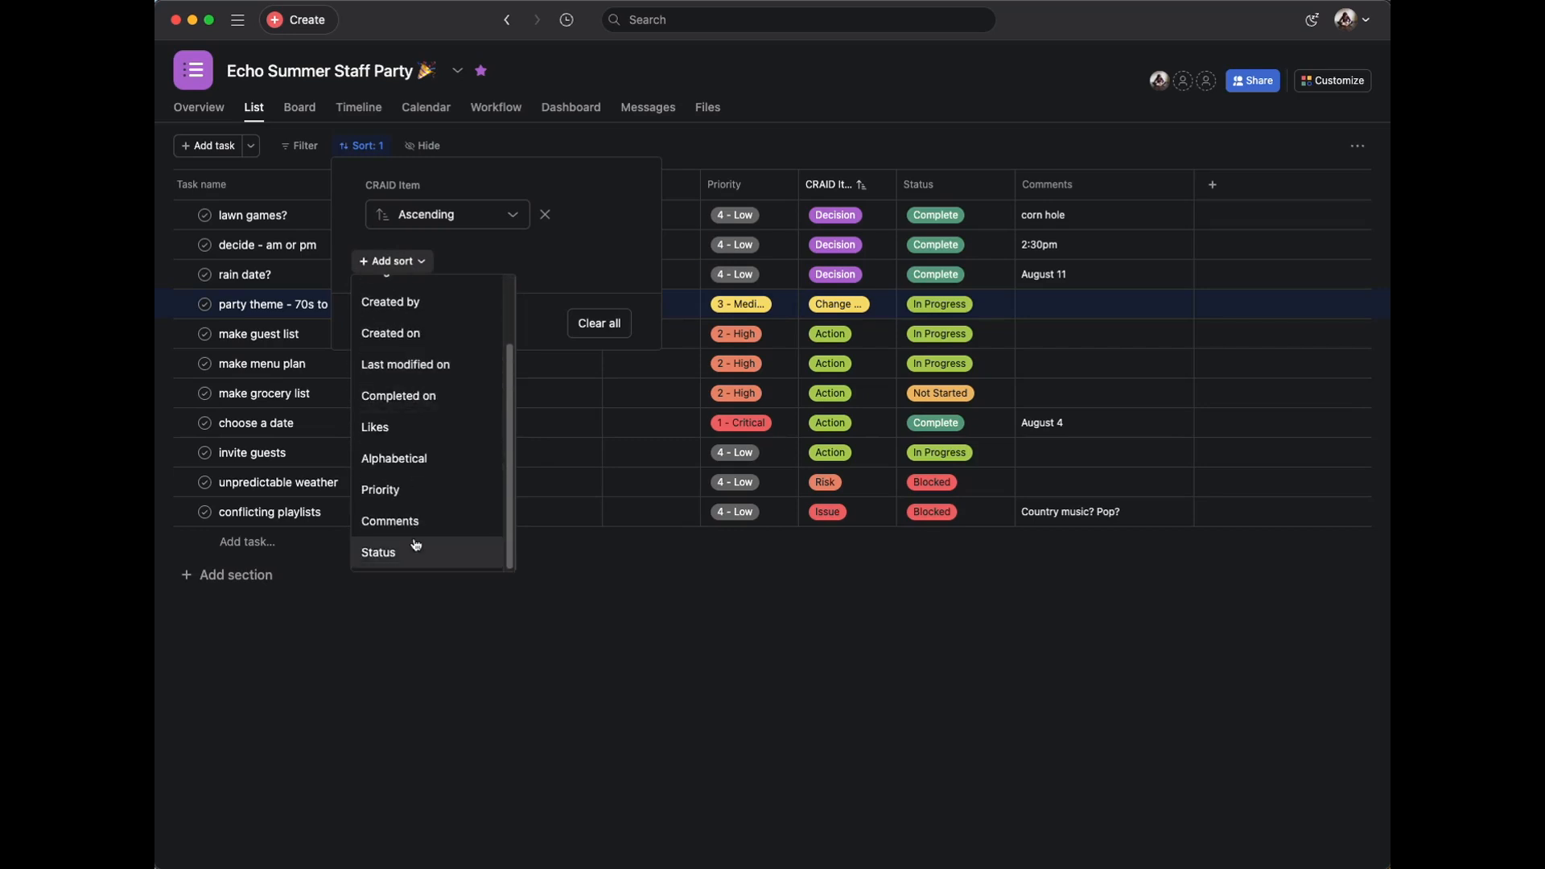
{"action": "left_click", "coordinate": [424, 490]}
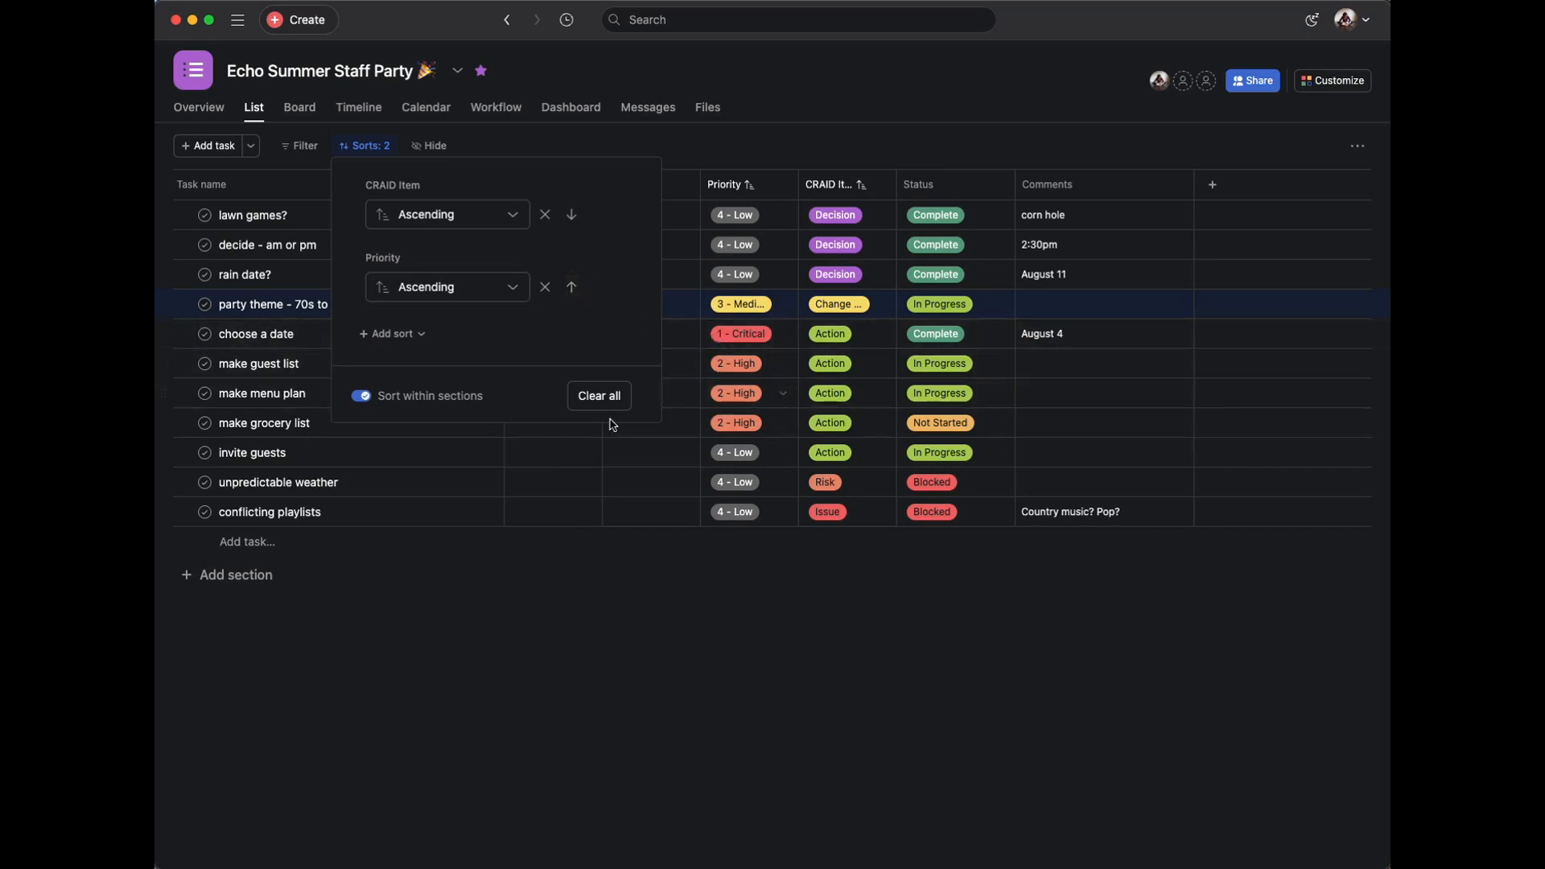
{"action": "left_click", "coordinate": [586, 693]}
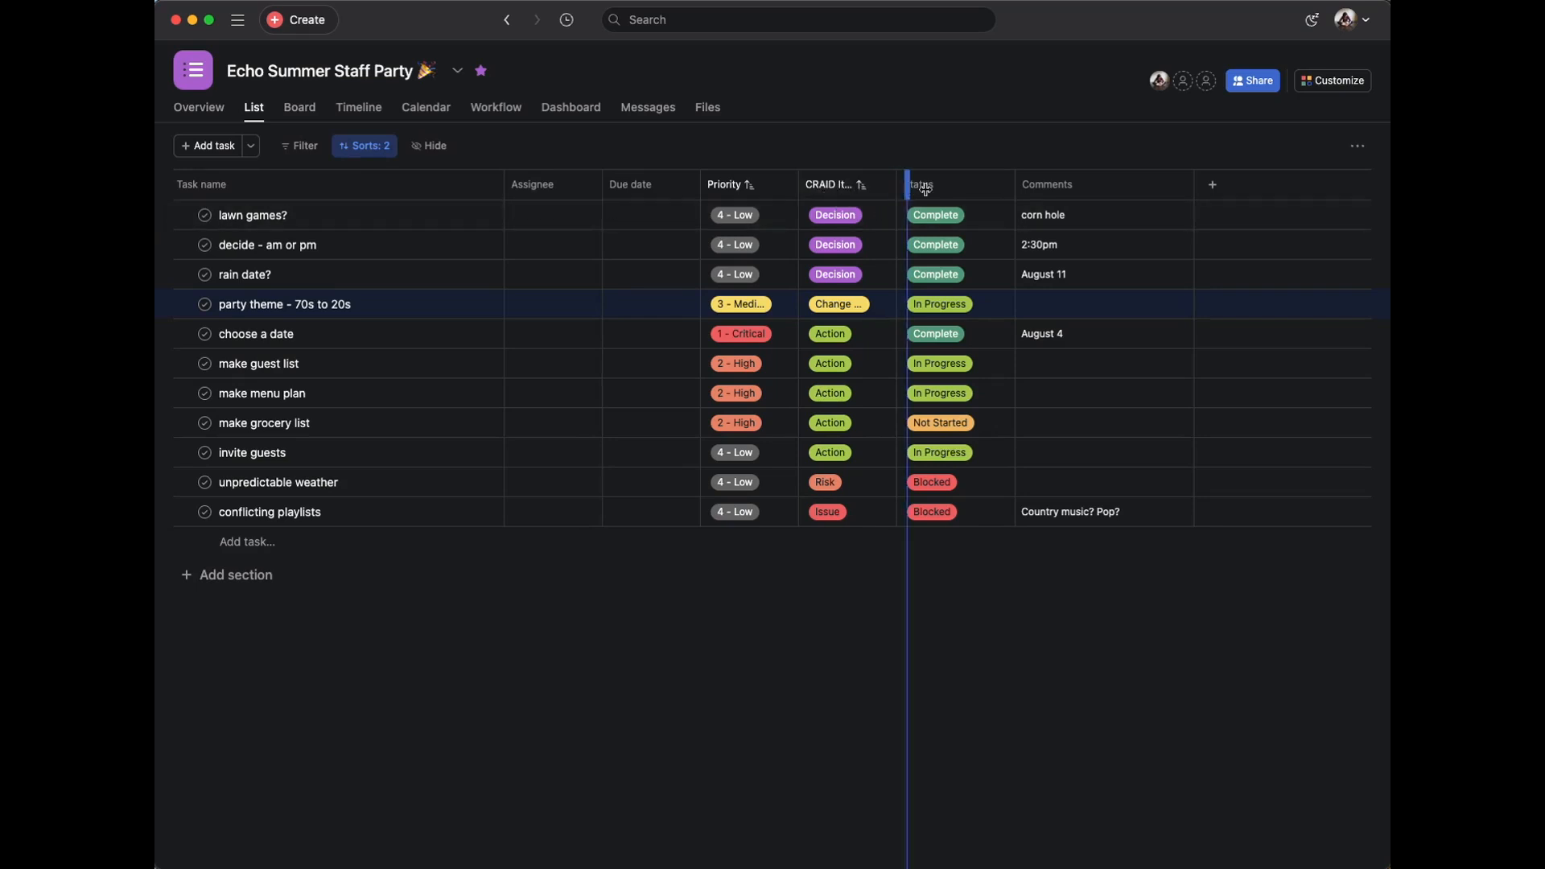
{"action": "left_click_drag", "start_coordinate": [924, 188], "coordinate": [972, 188]}
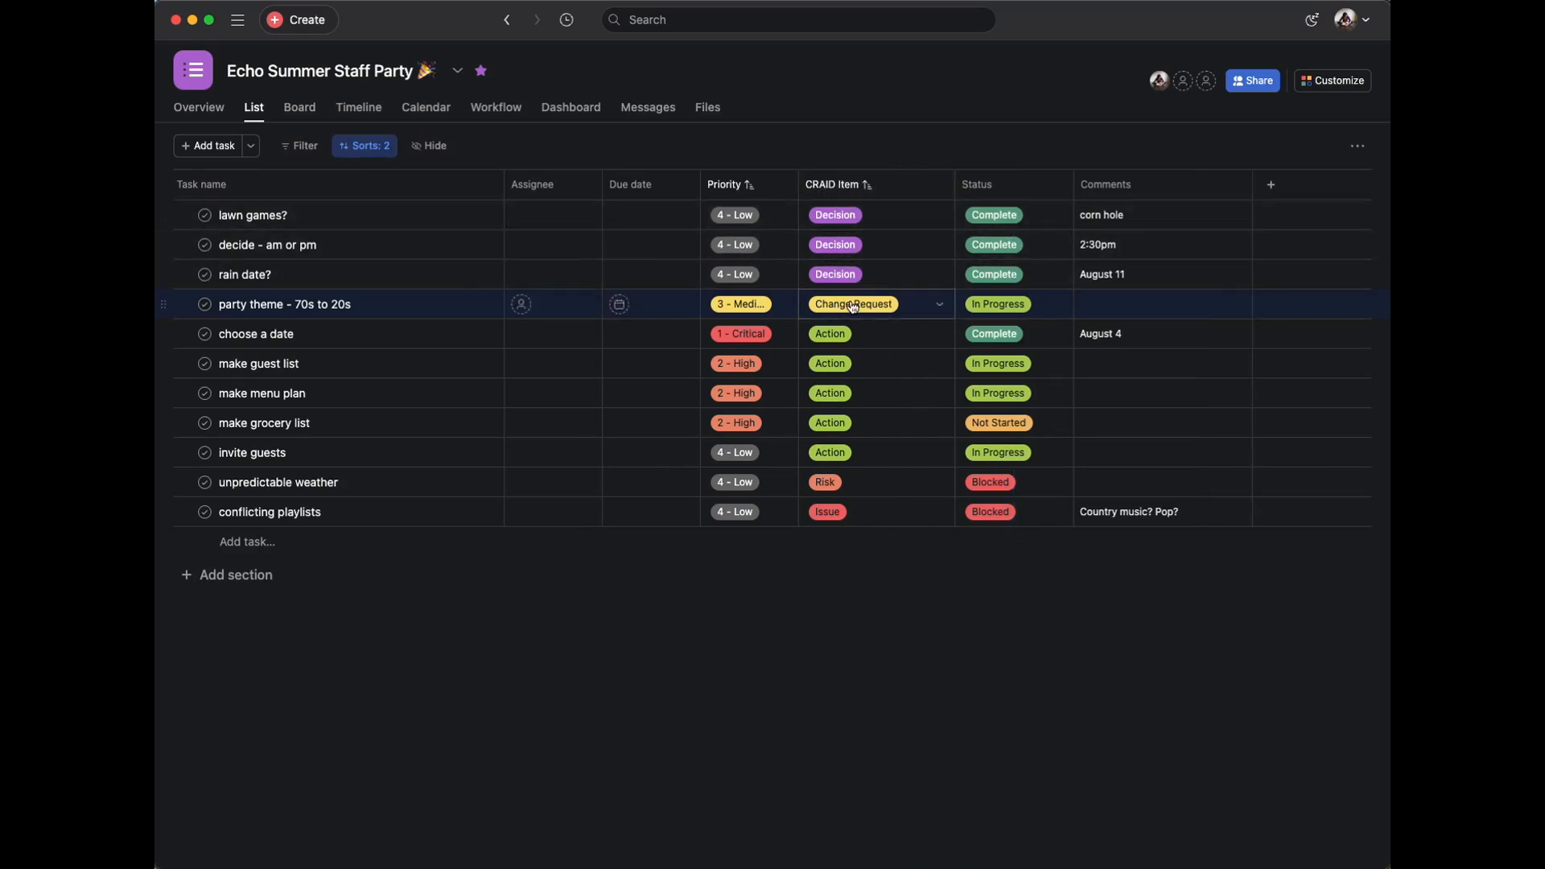